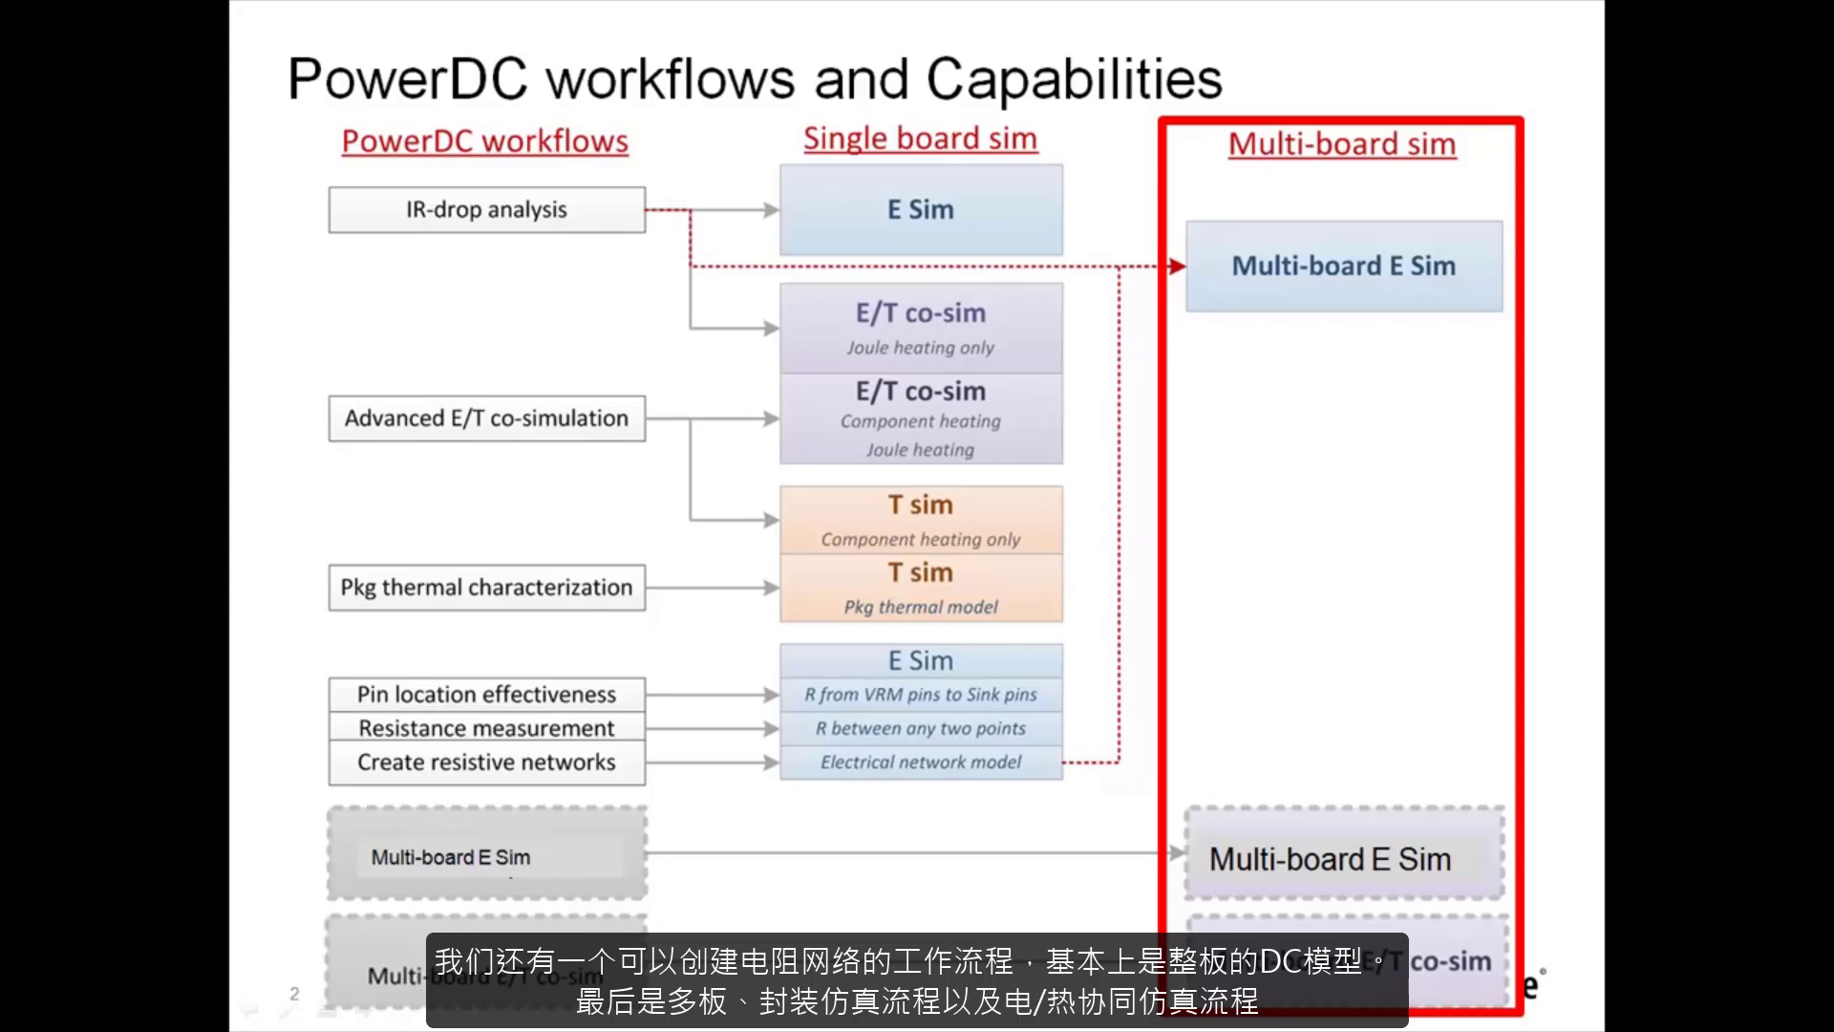
- Advance past the co-simulation flows slide to the block-wise multi-structure schematic flow slide
left_click(1066, 846)
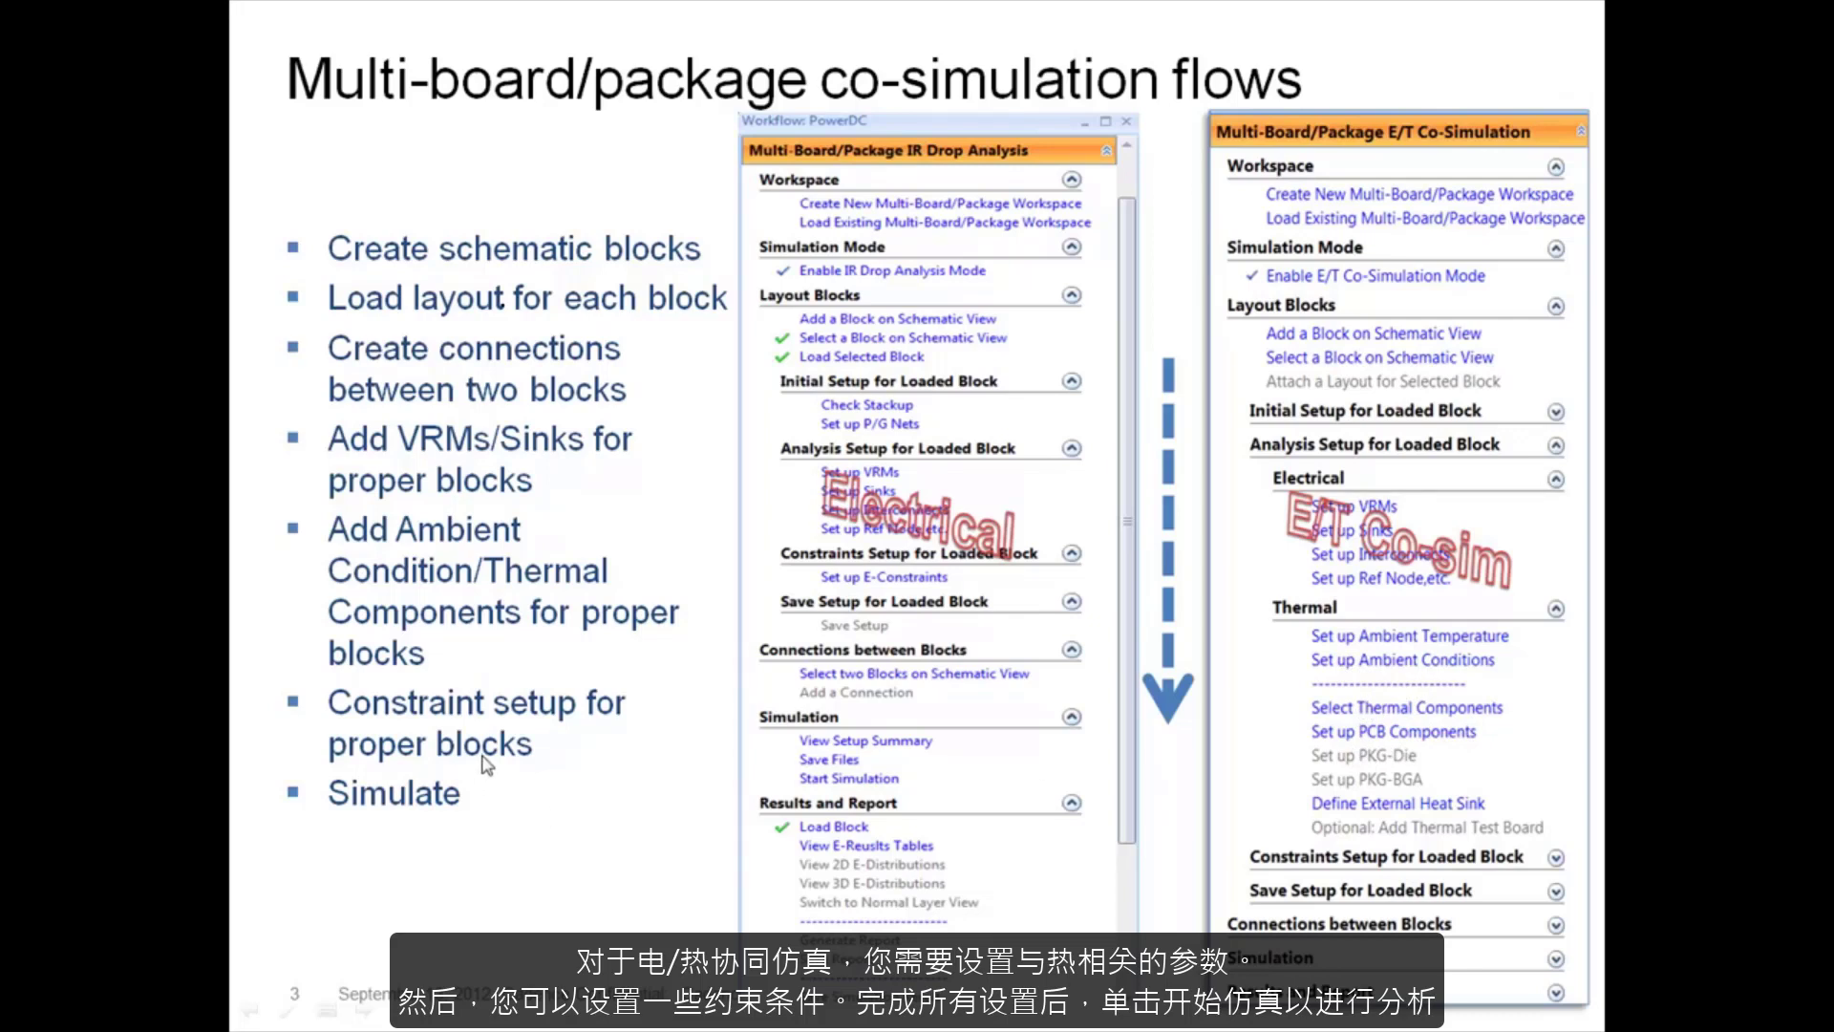
left_click(871, 796)
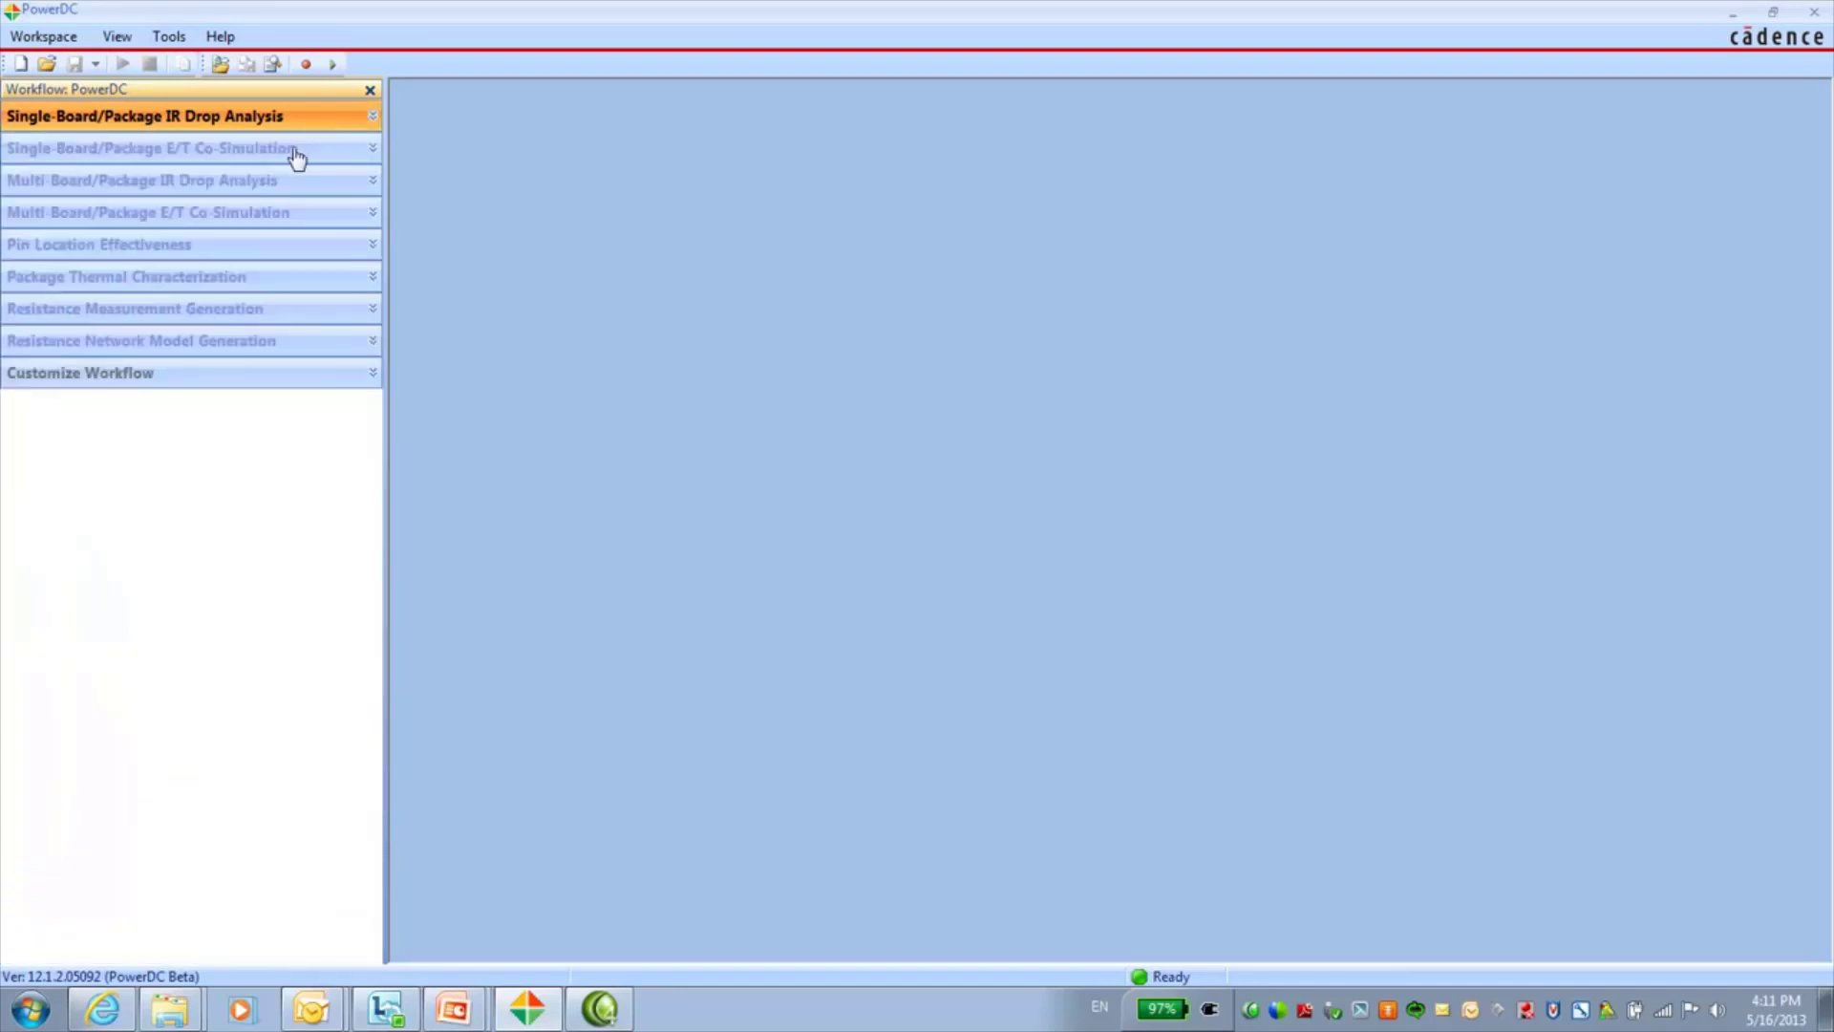
- Expand the single- and multi-board E/T co-simulation workflows and create a new Multi-Board/Package workspace
left_click(231, 153)
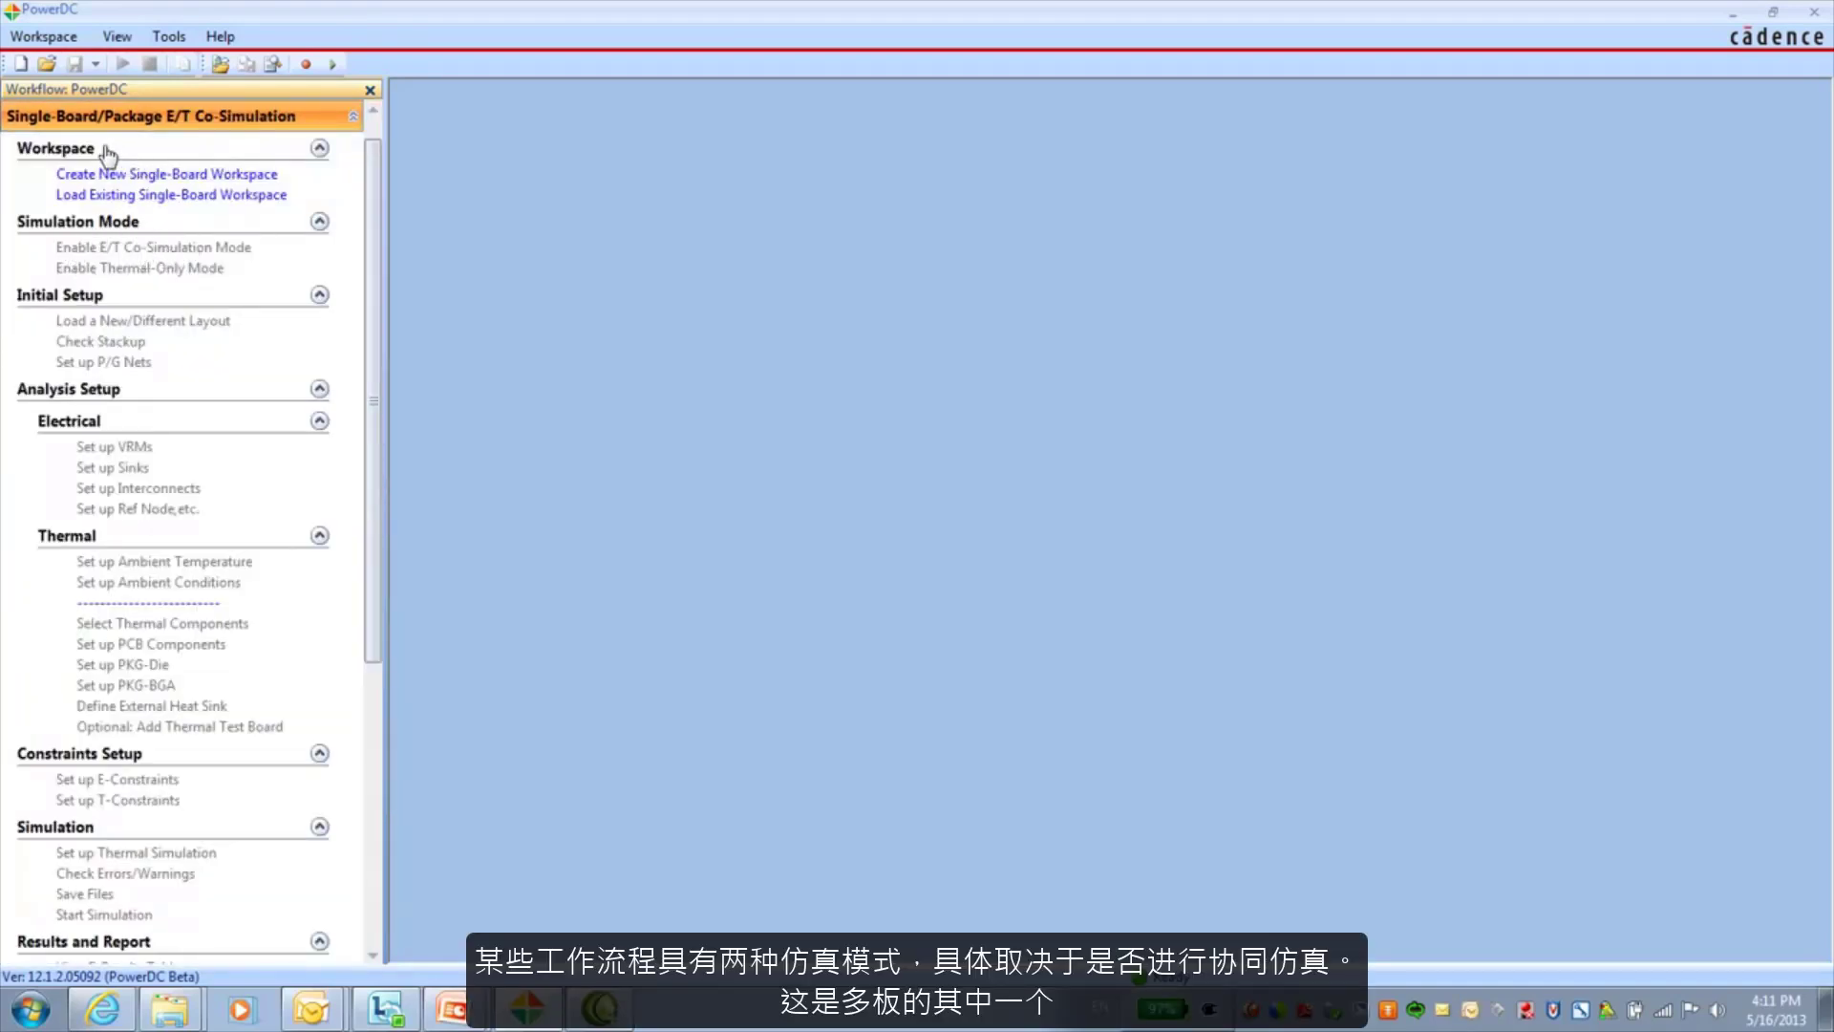
scroll(339, 132, "down", 2)
left_click(338, 125)
left_click(169, 210)
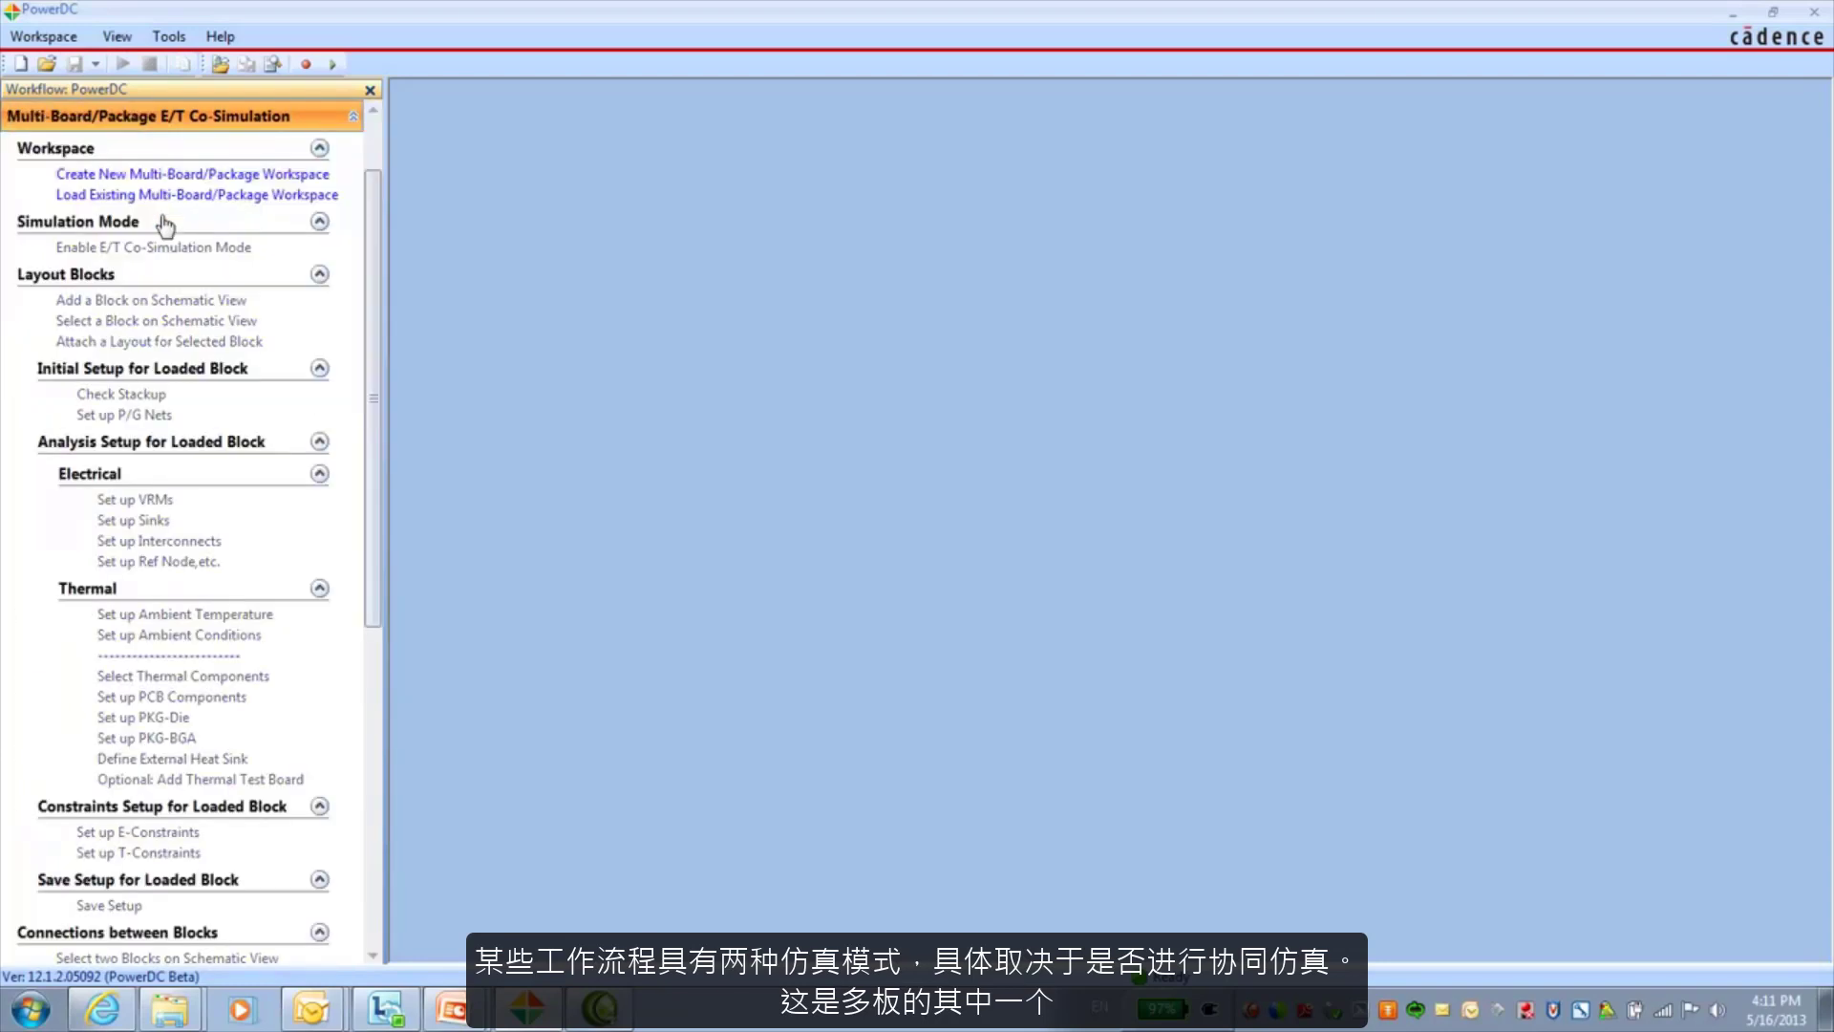
left_click_drag(377, 445, 345, 387)
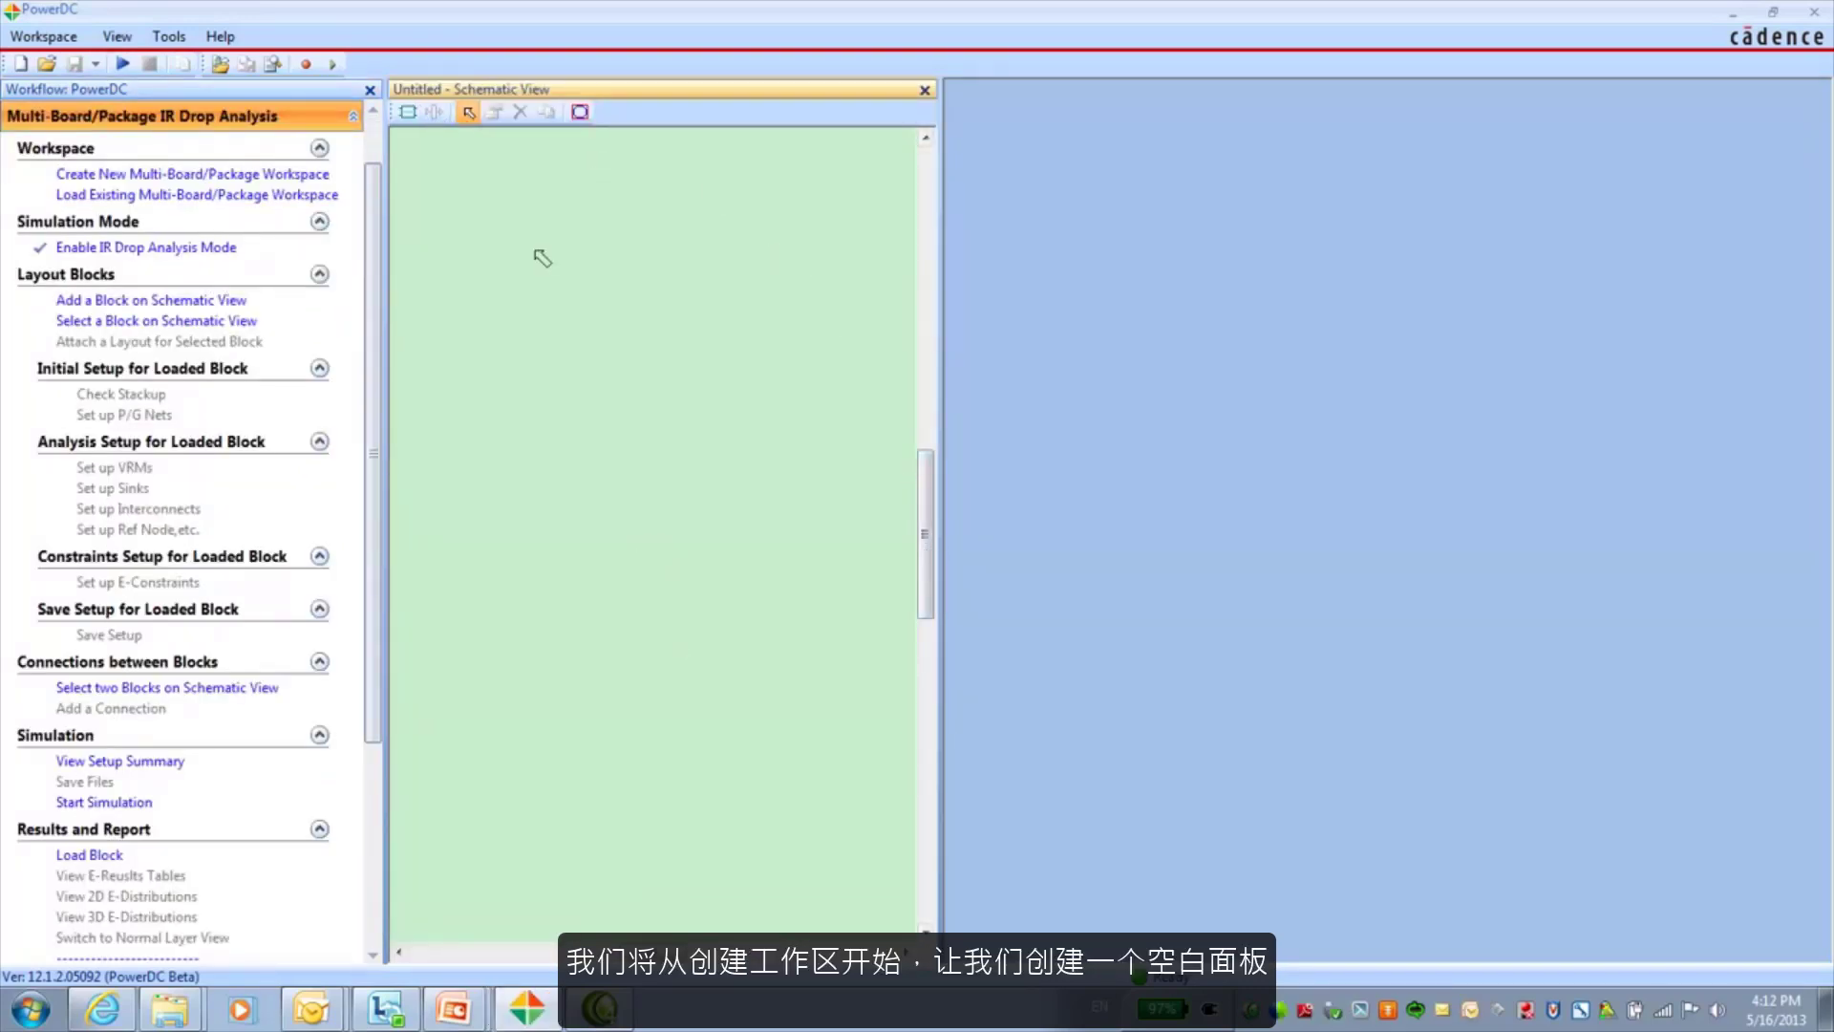
- Place Layout1 centrally, with Layout2 left, Layout3 above, Layout4 right and Layout5 below
left_click(413, 116)
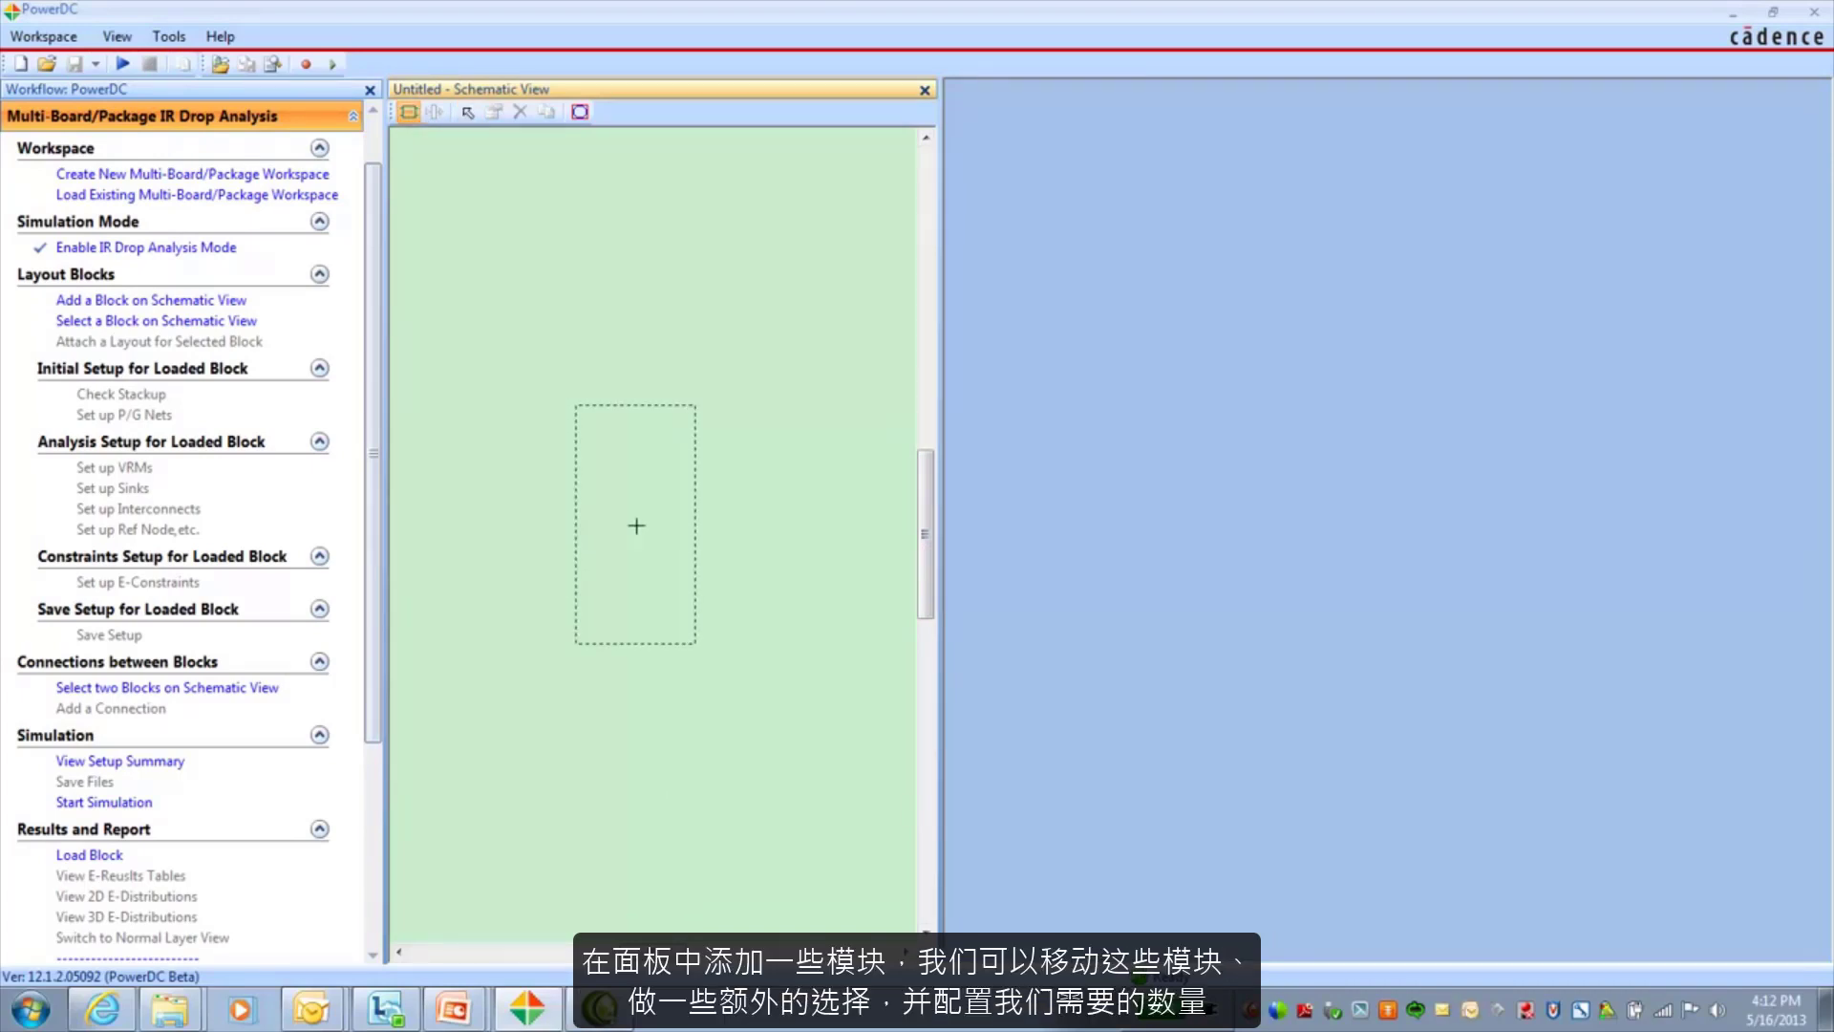
left_click(635, 549)
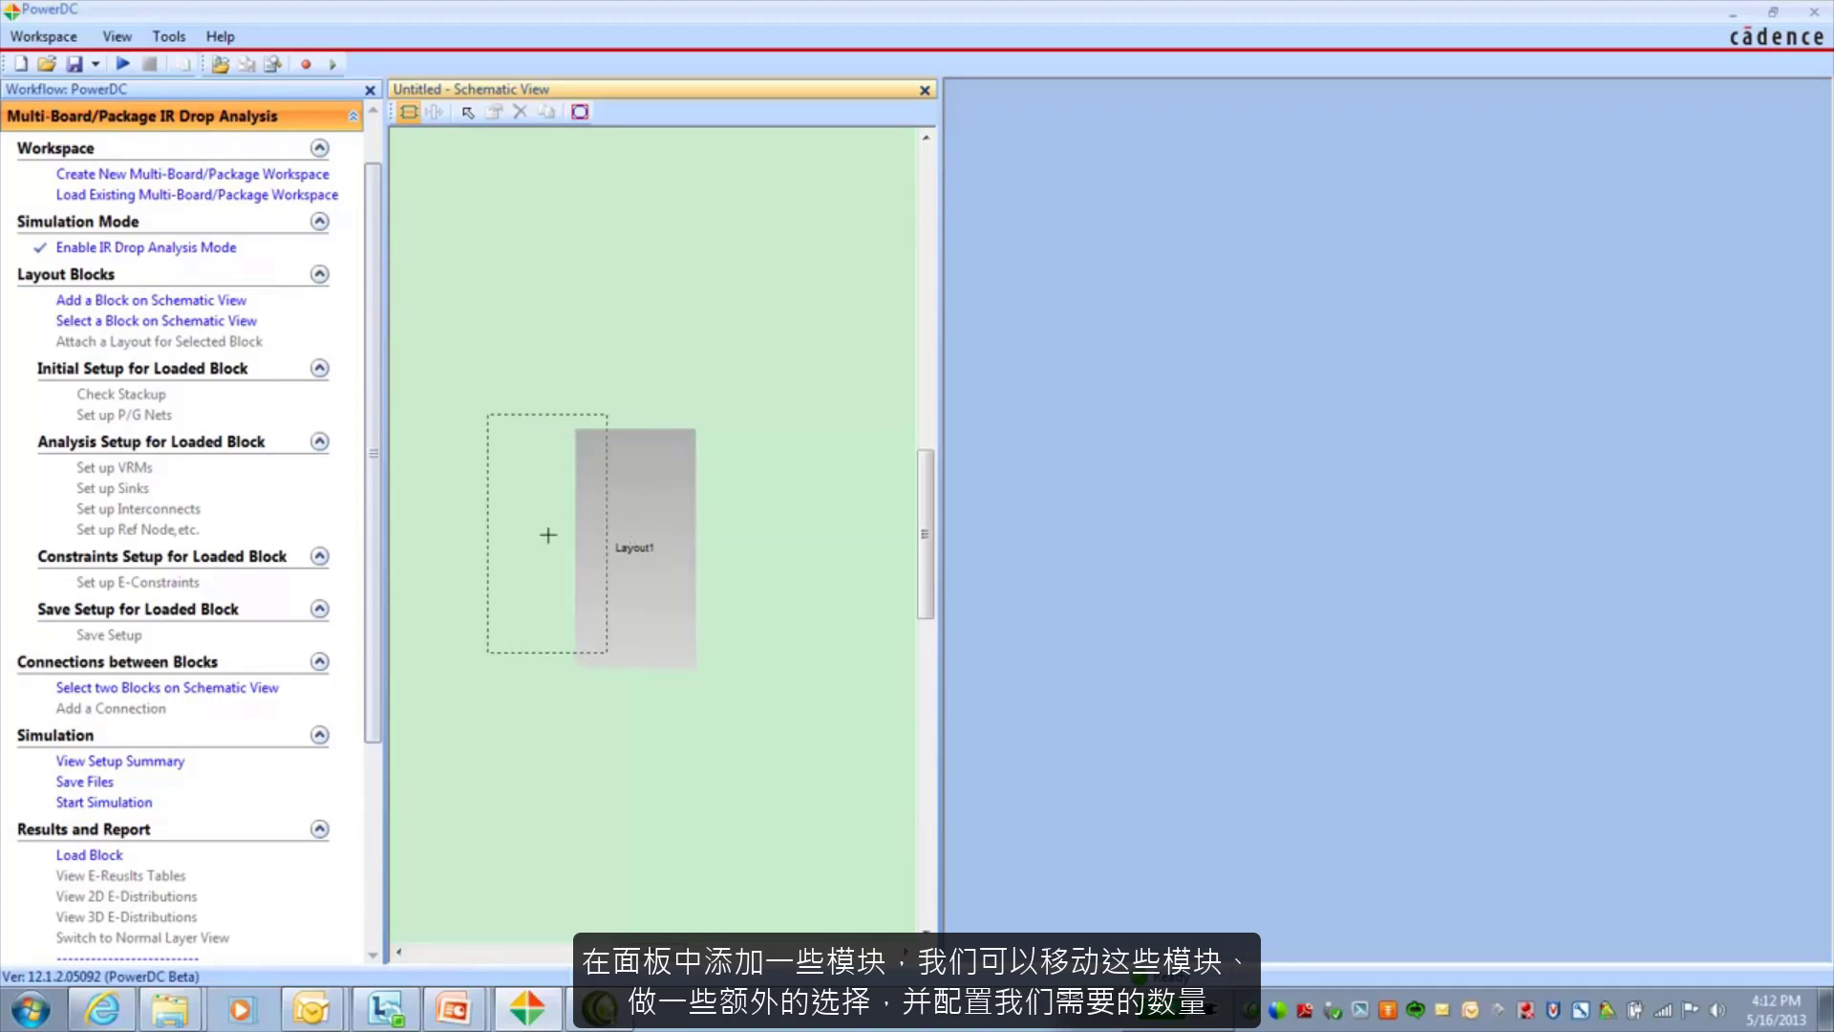
left_click(476, 542)
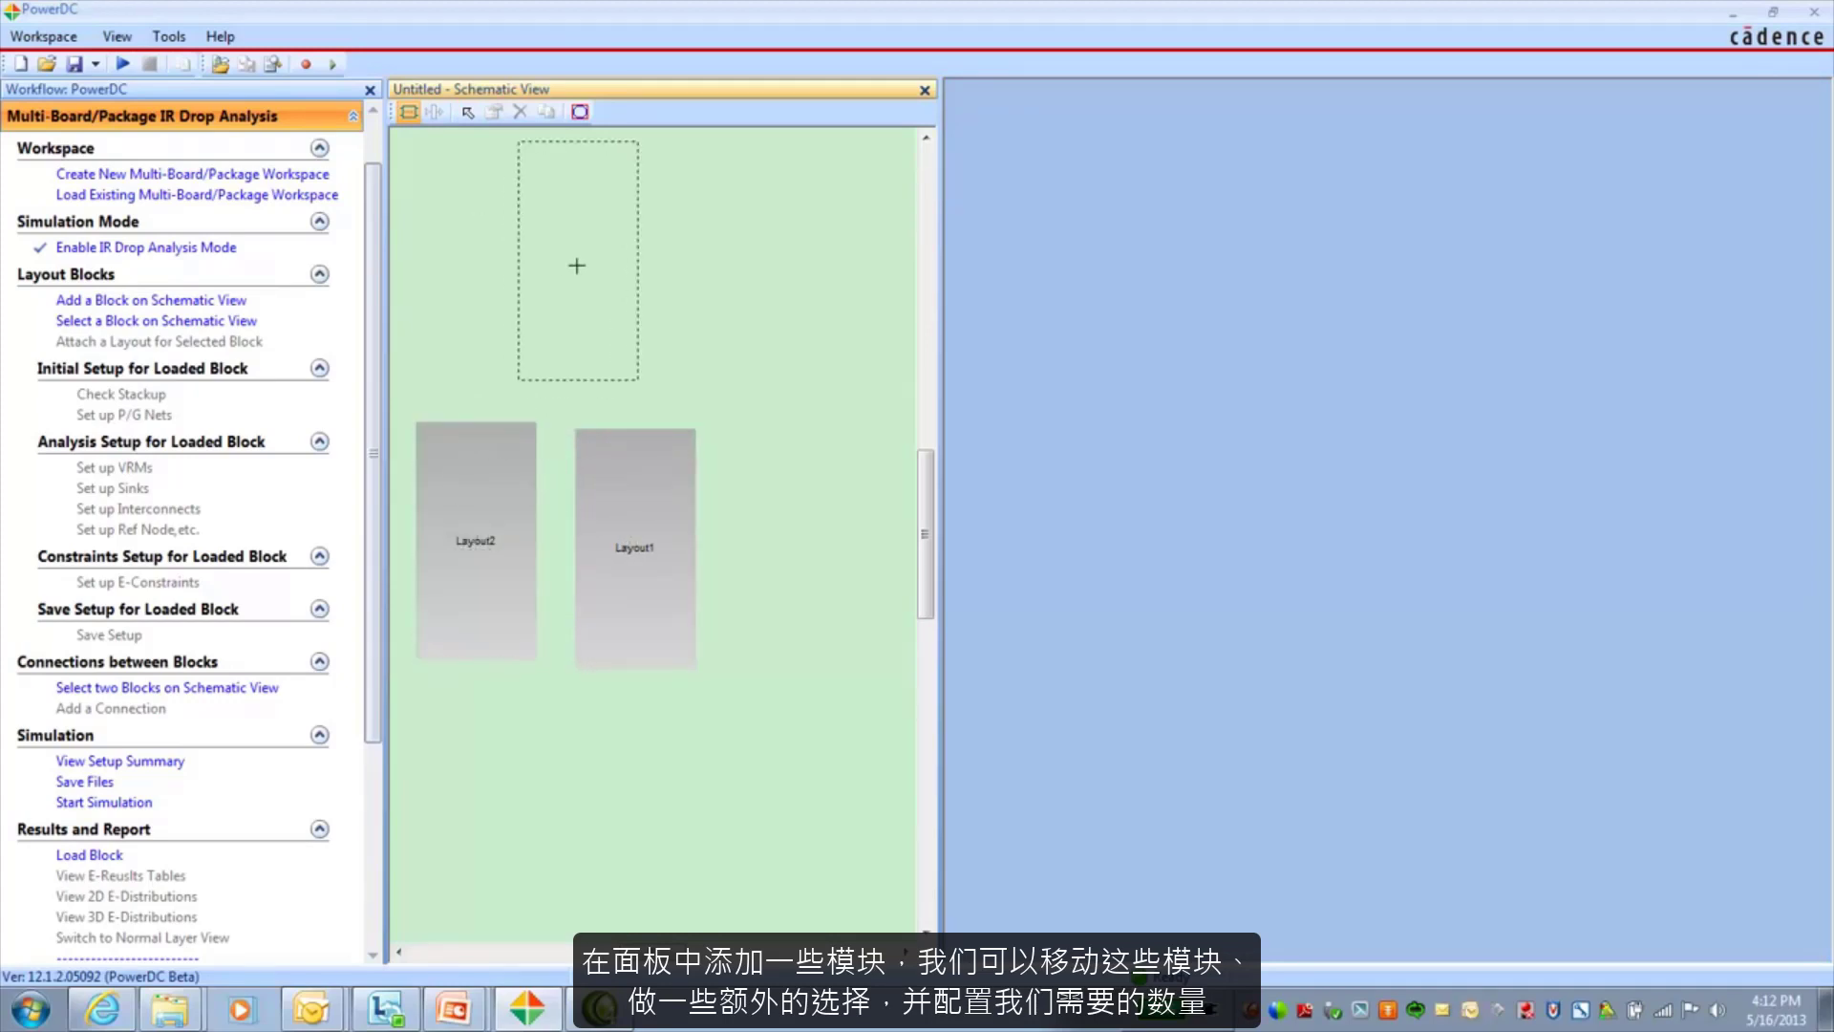
left_click(643, 239)
left_click(770, 347)
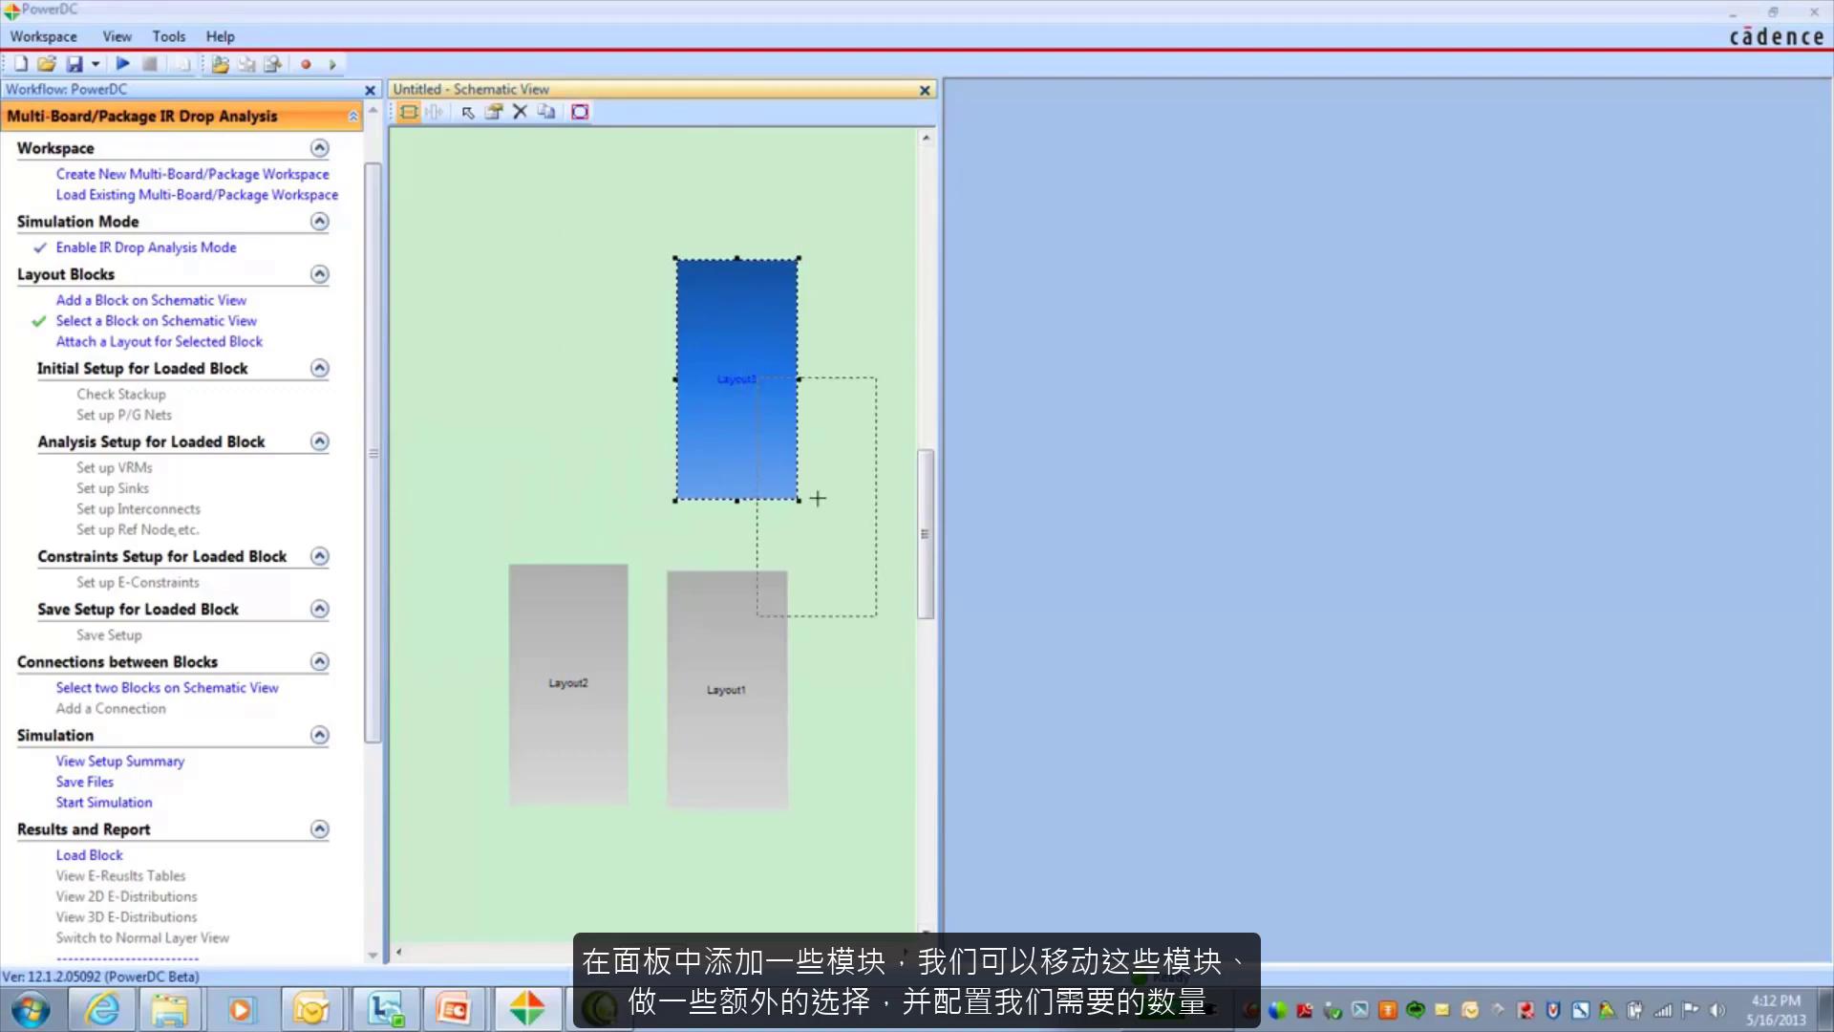
left_click(867, 699)
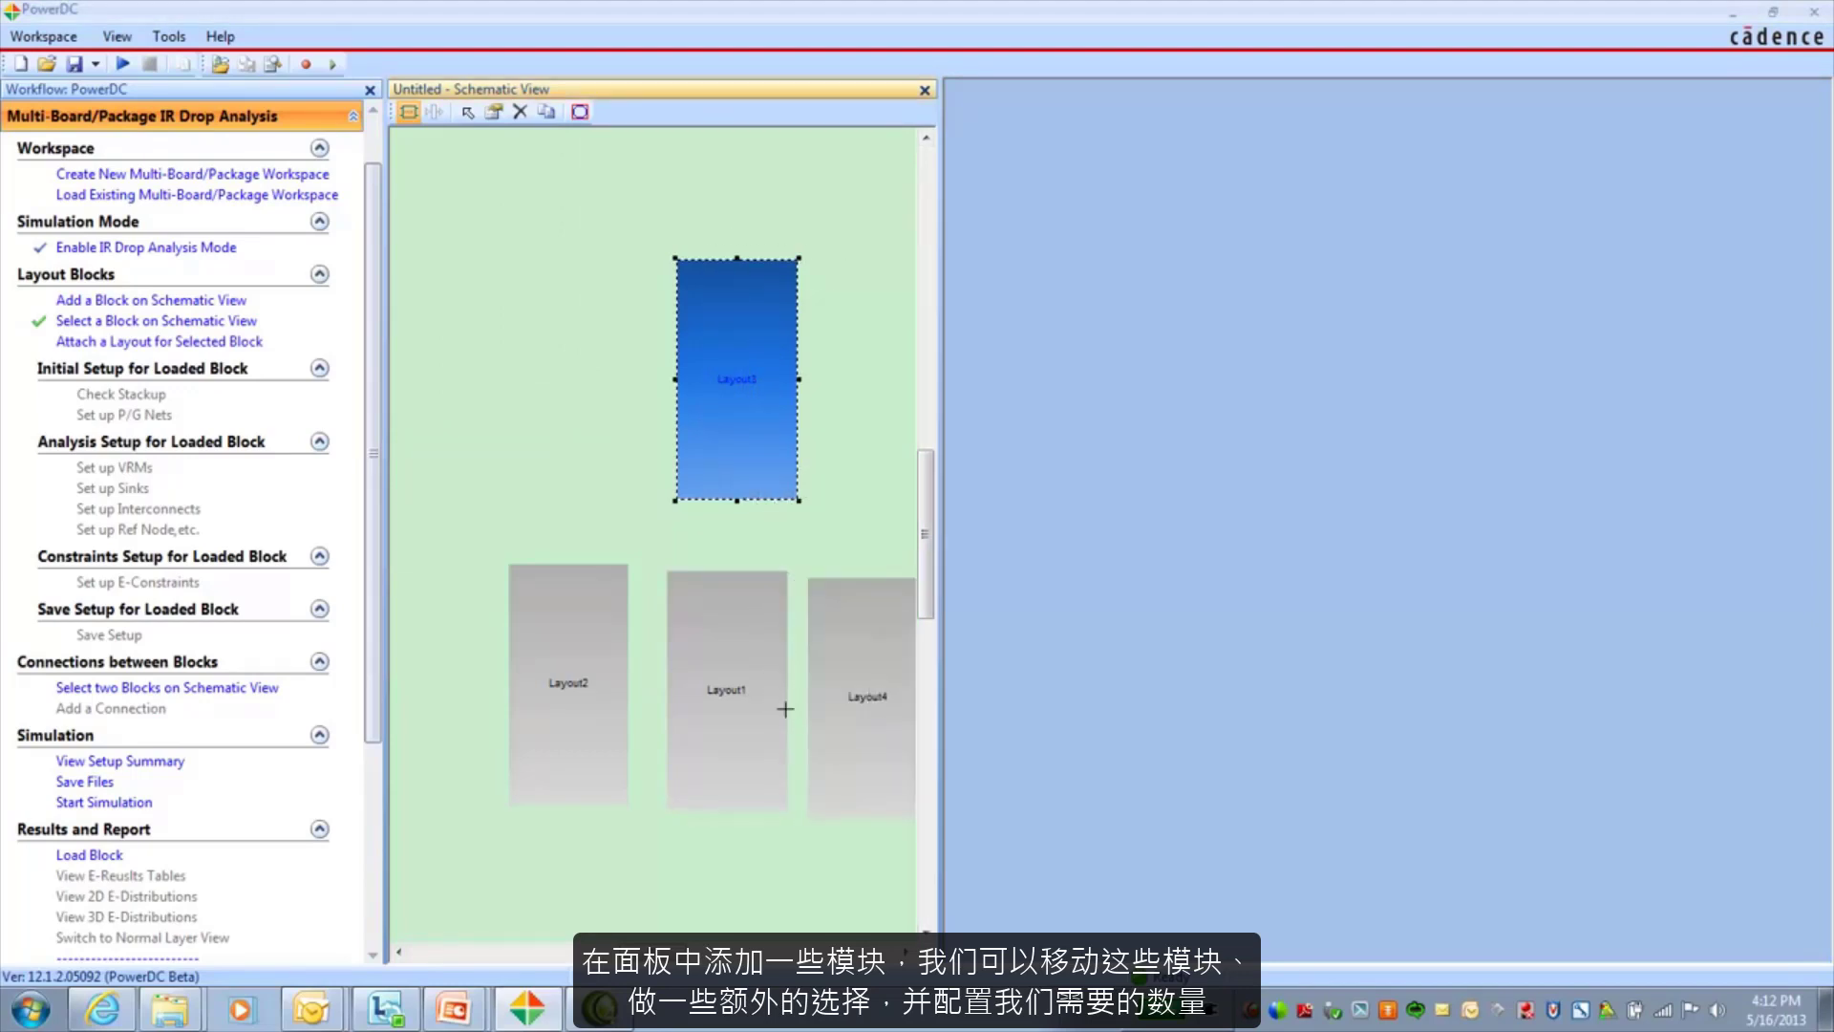
scroll(867, 698, "down", 3)
left_click_drag(757, 793, 640, 557)
left_click(636, 608)
key("Escape")
left_click(758, 589)
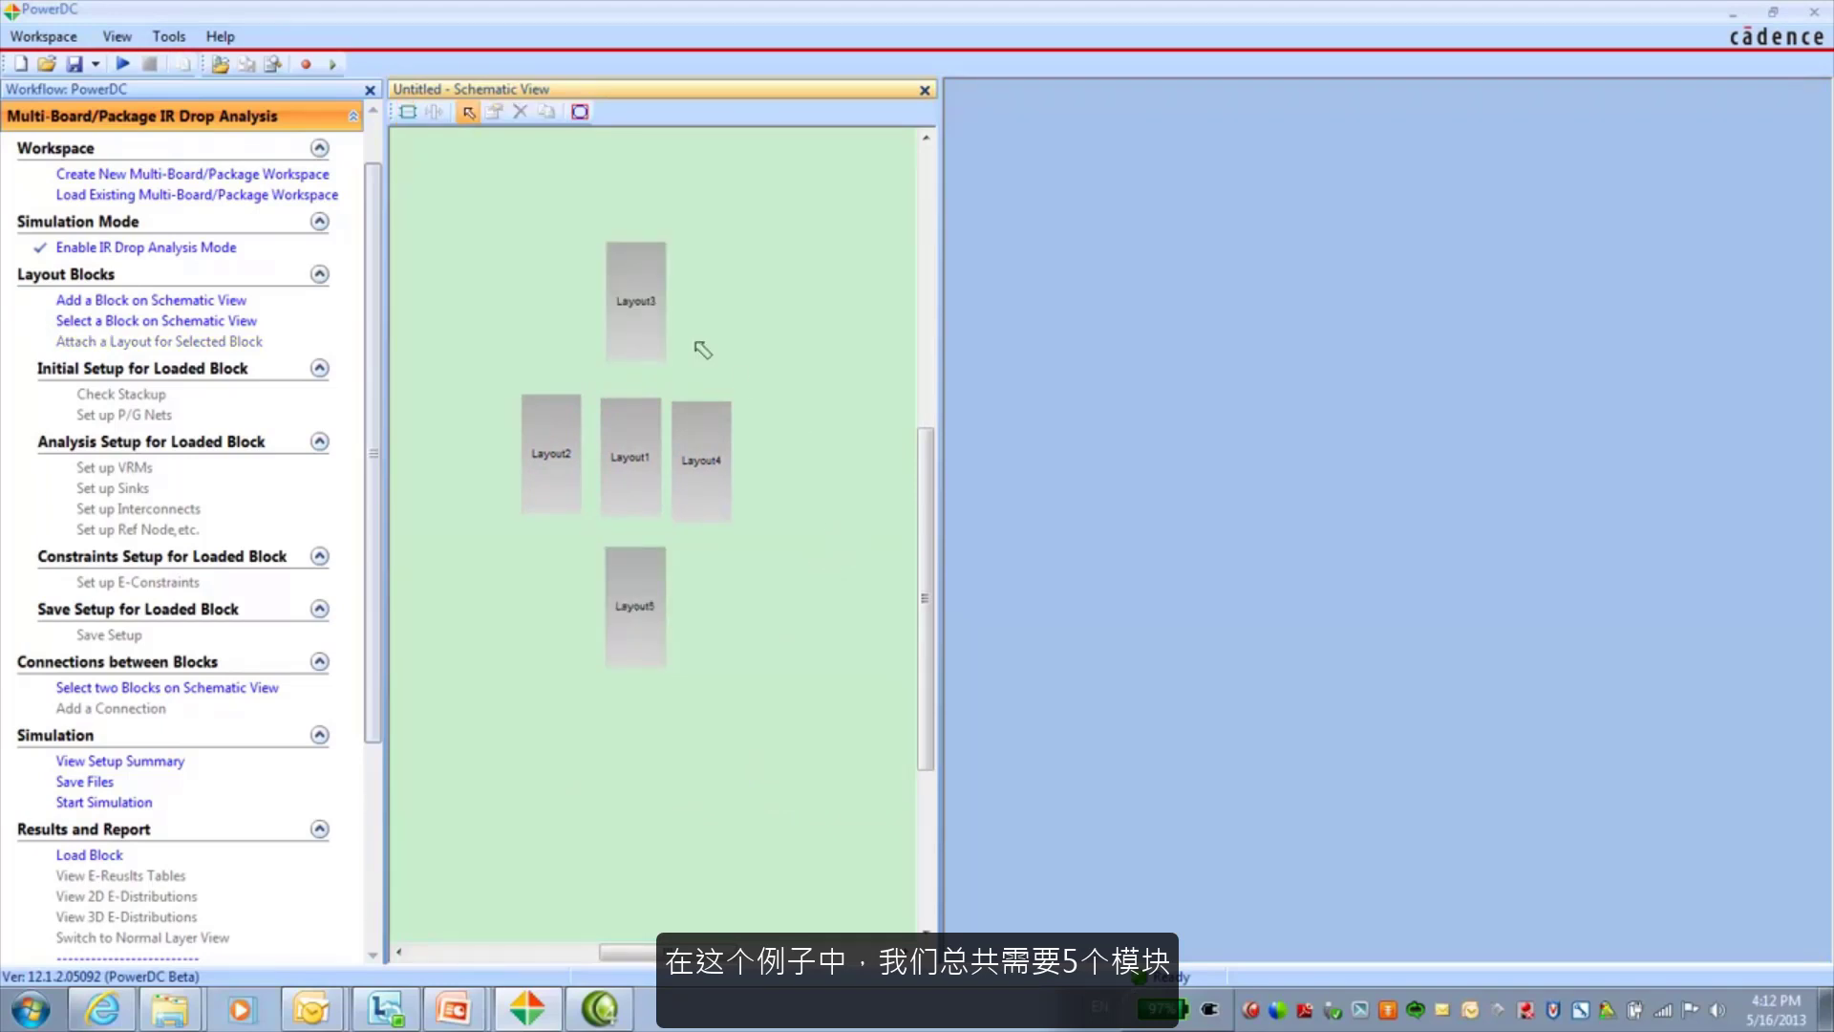
- Assign mother_board.spd from the movie1 folder as Layout1's layout file
left_click(639, 449)
right_click(633, 459)
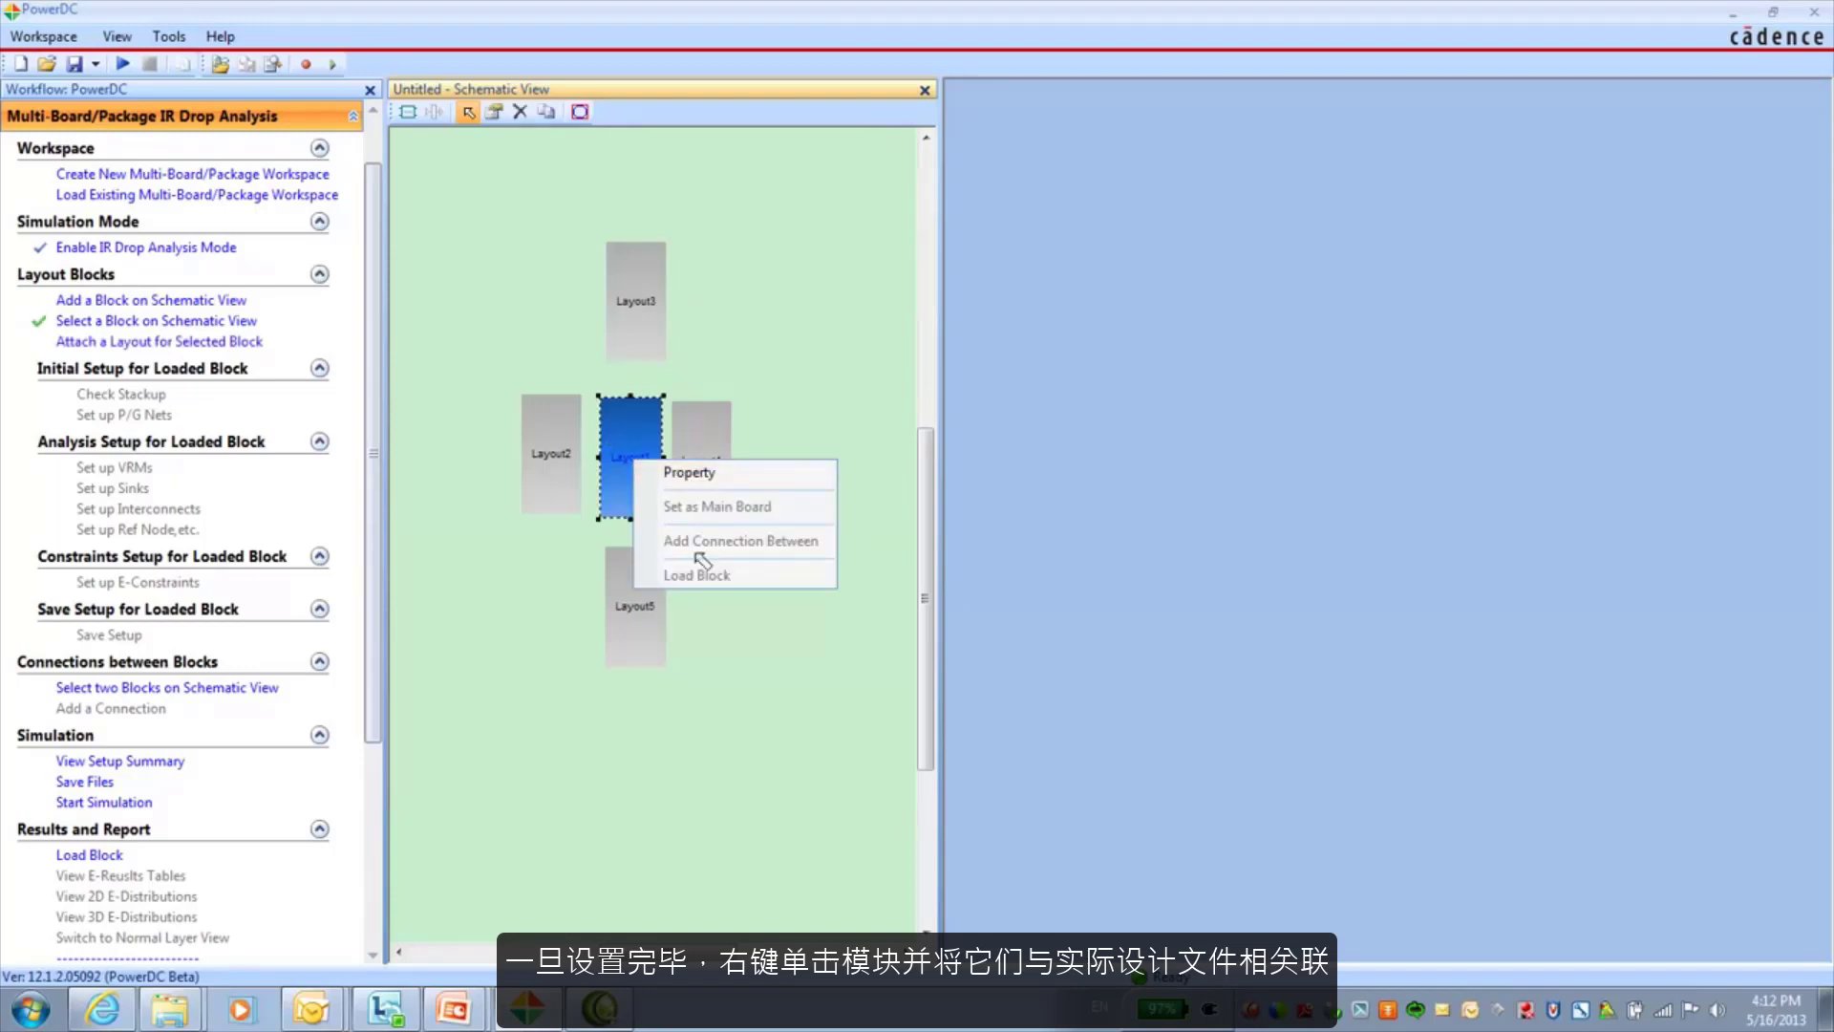
left_click(687, 473)
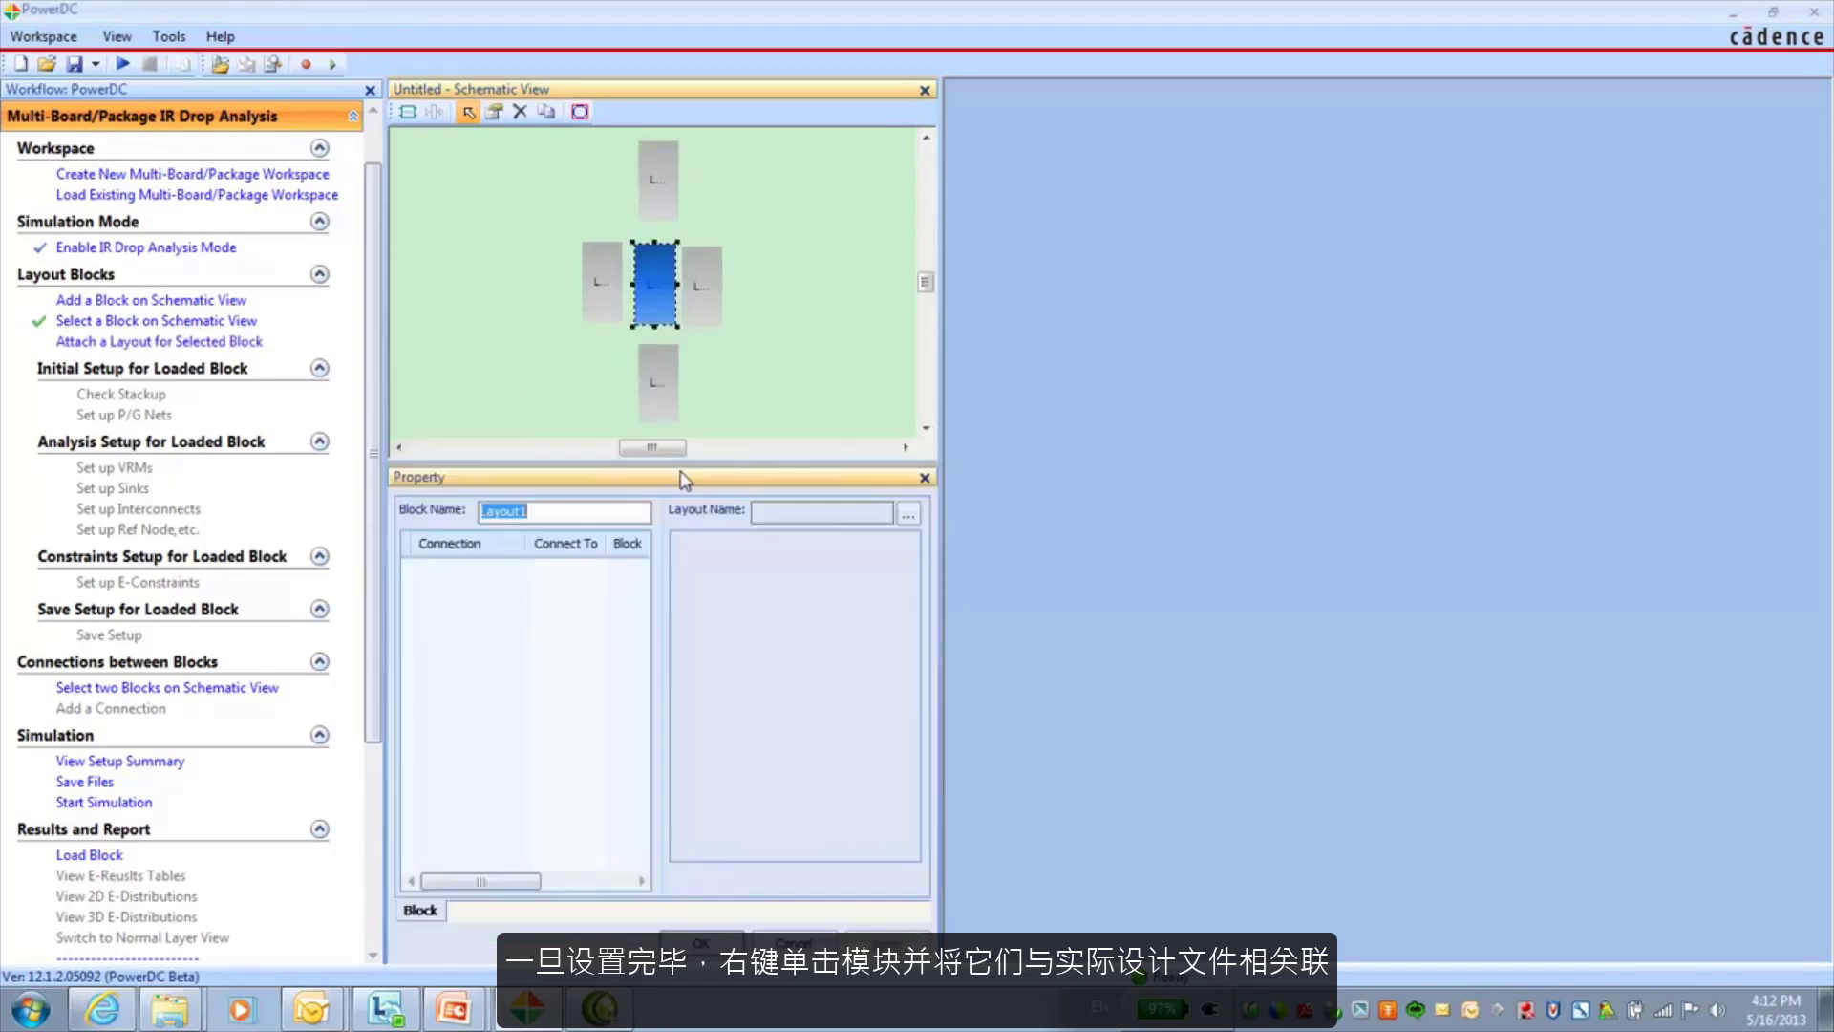
left_click(909, 518)
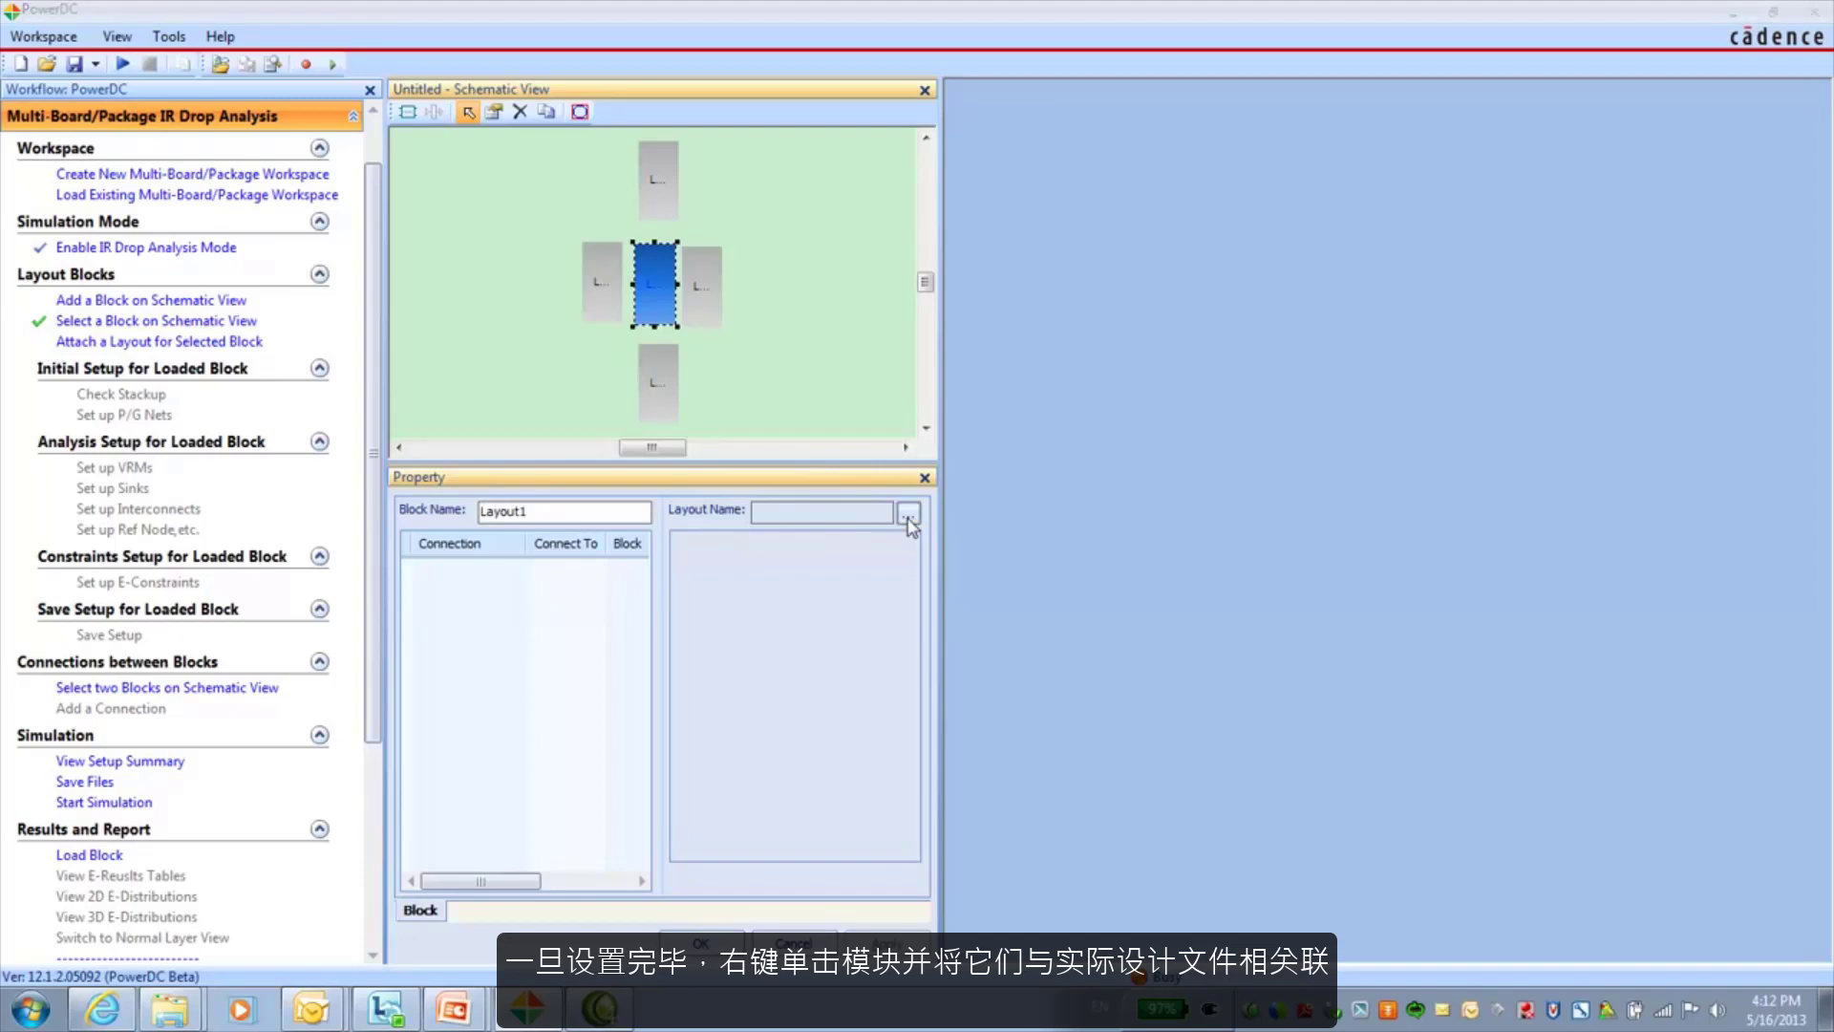
left_click(986, 256)
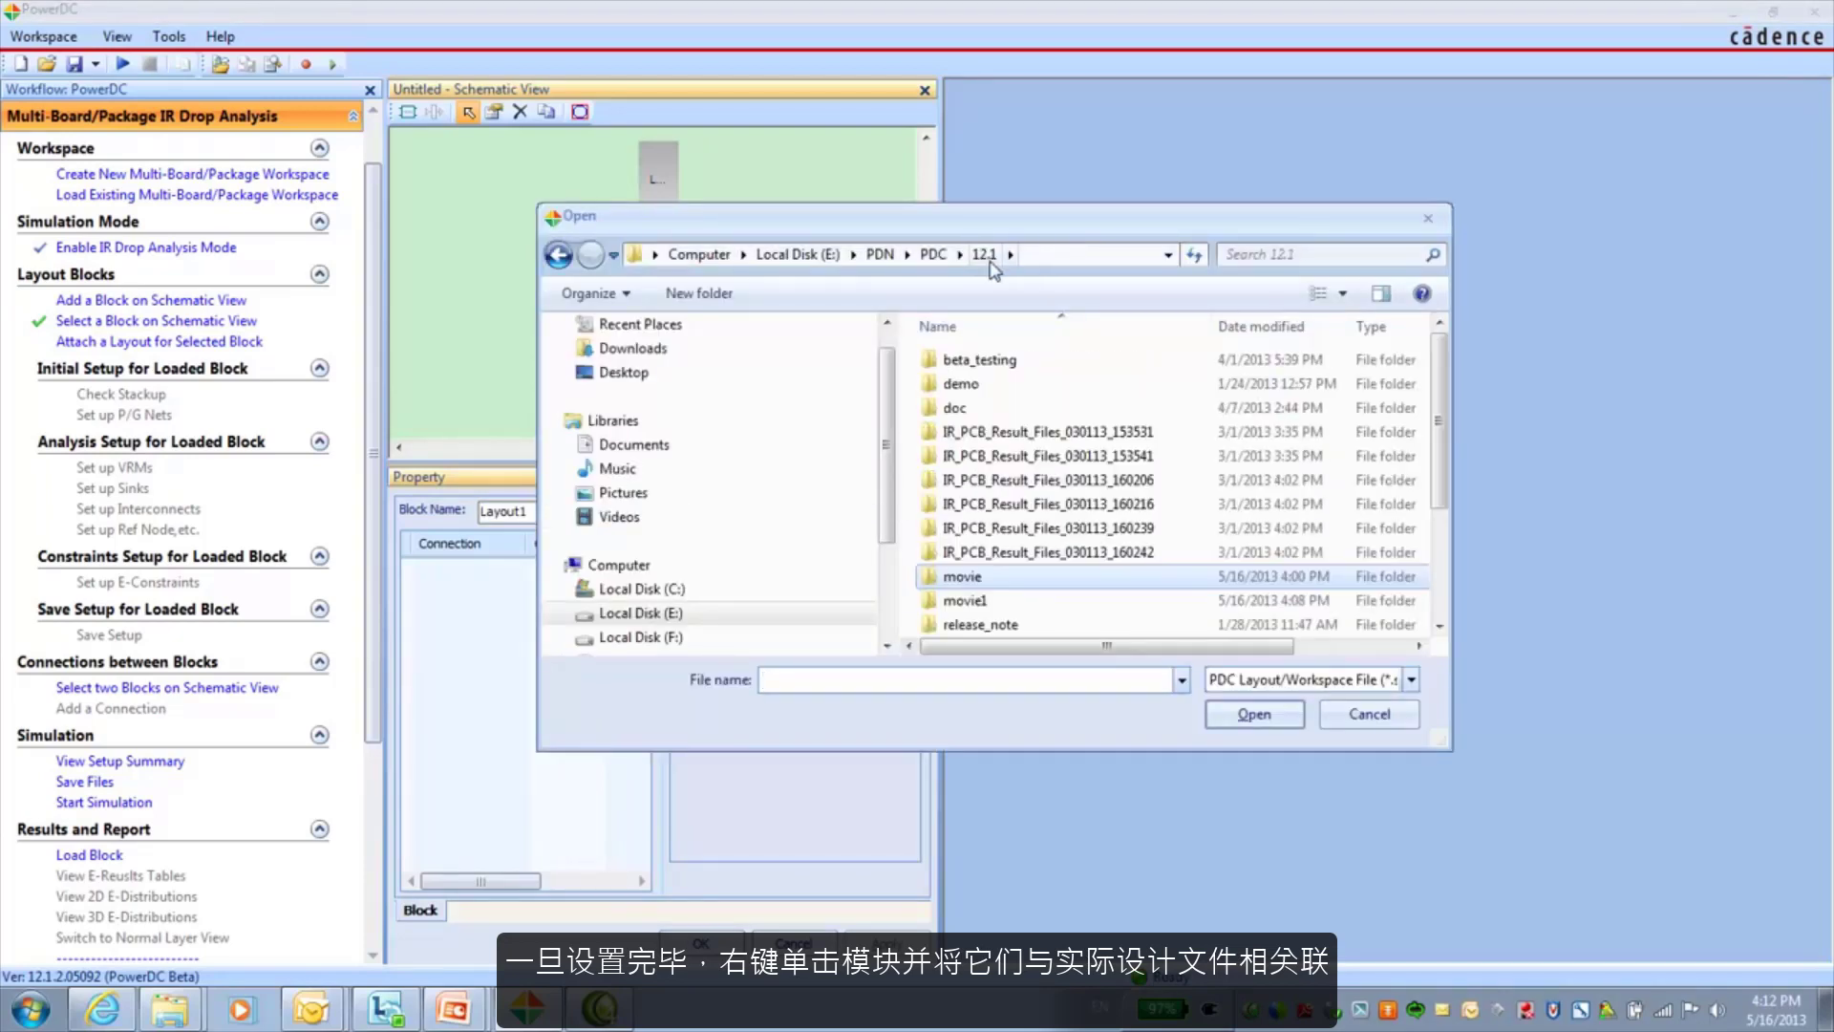
double_click(965, 604)
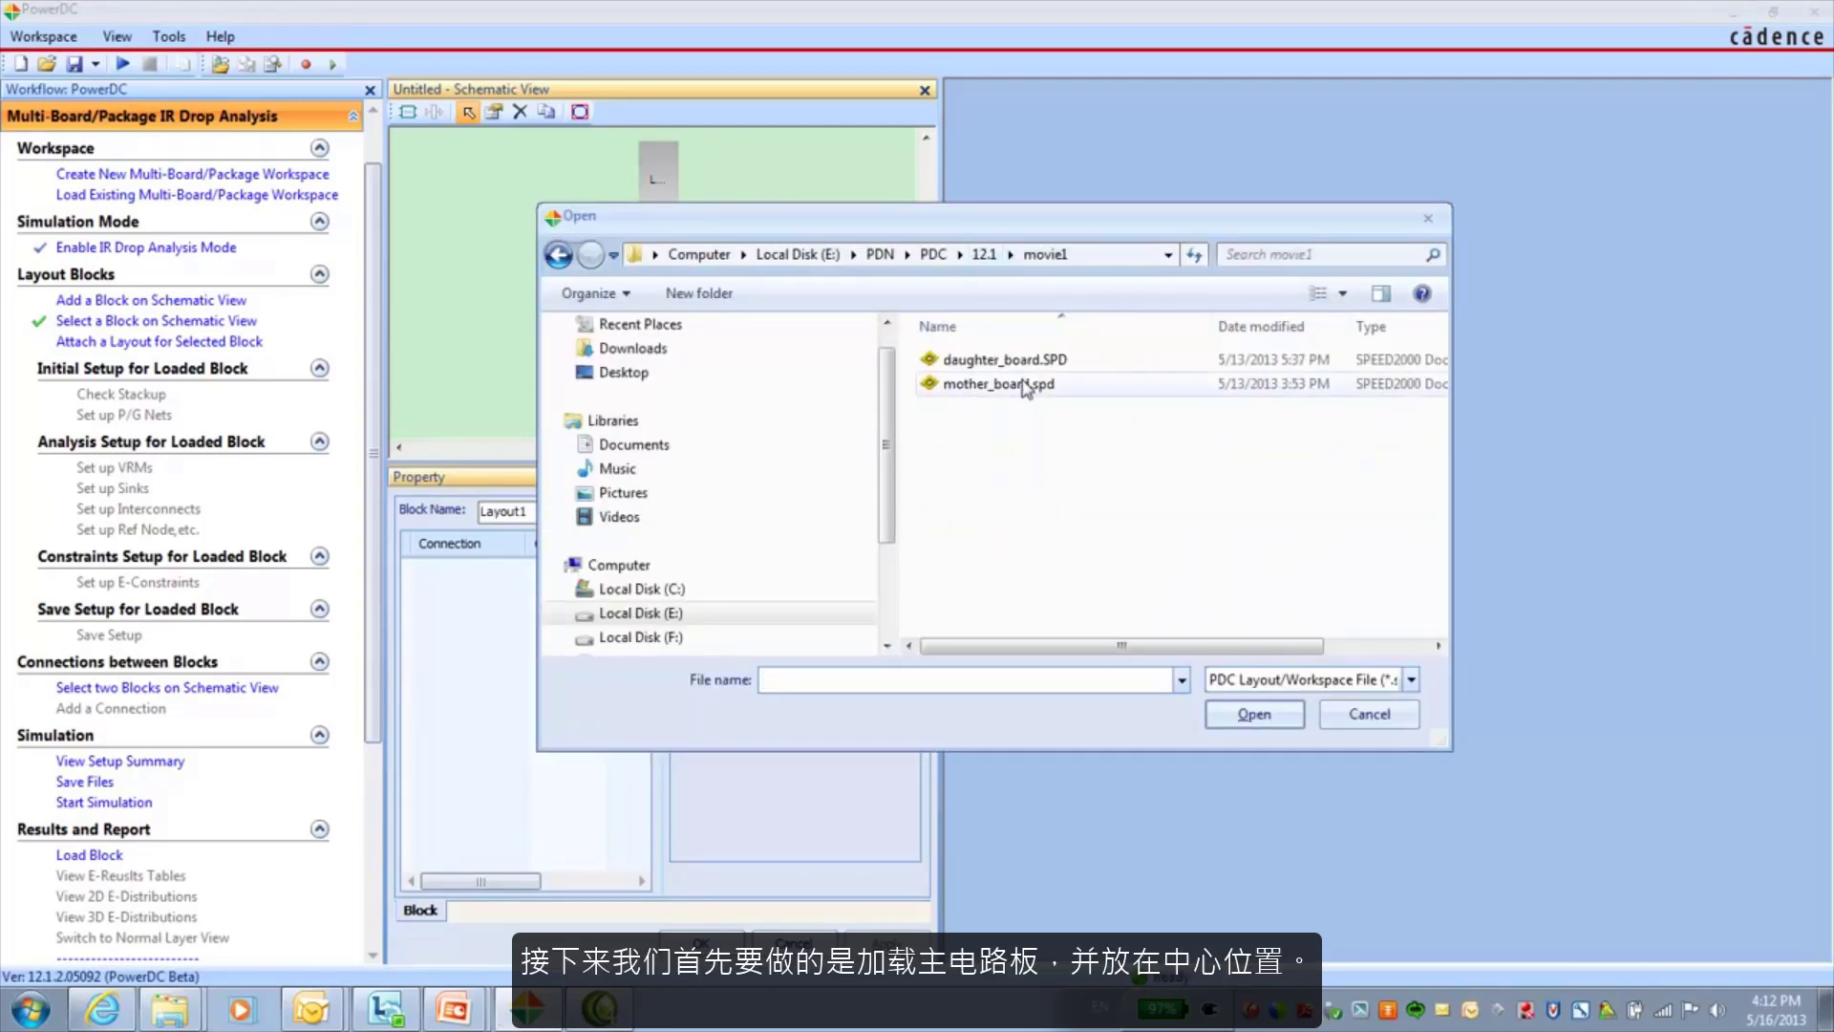
double_click(985, 385)
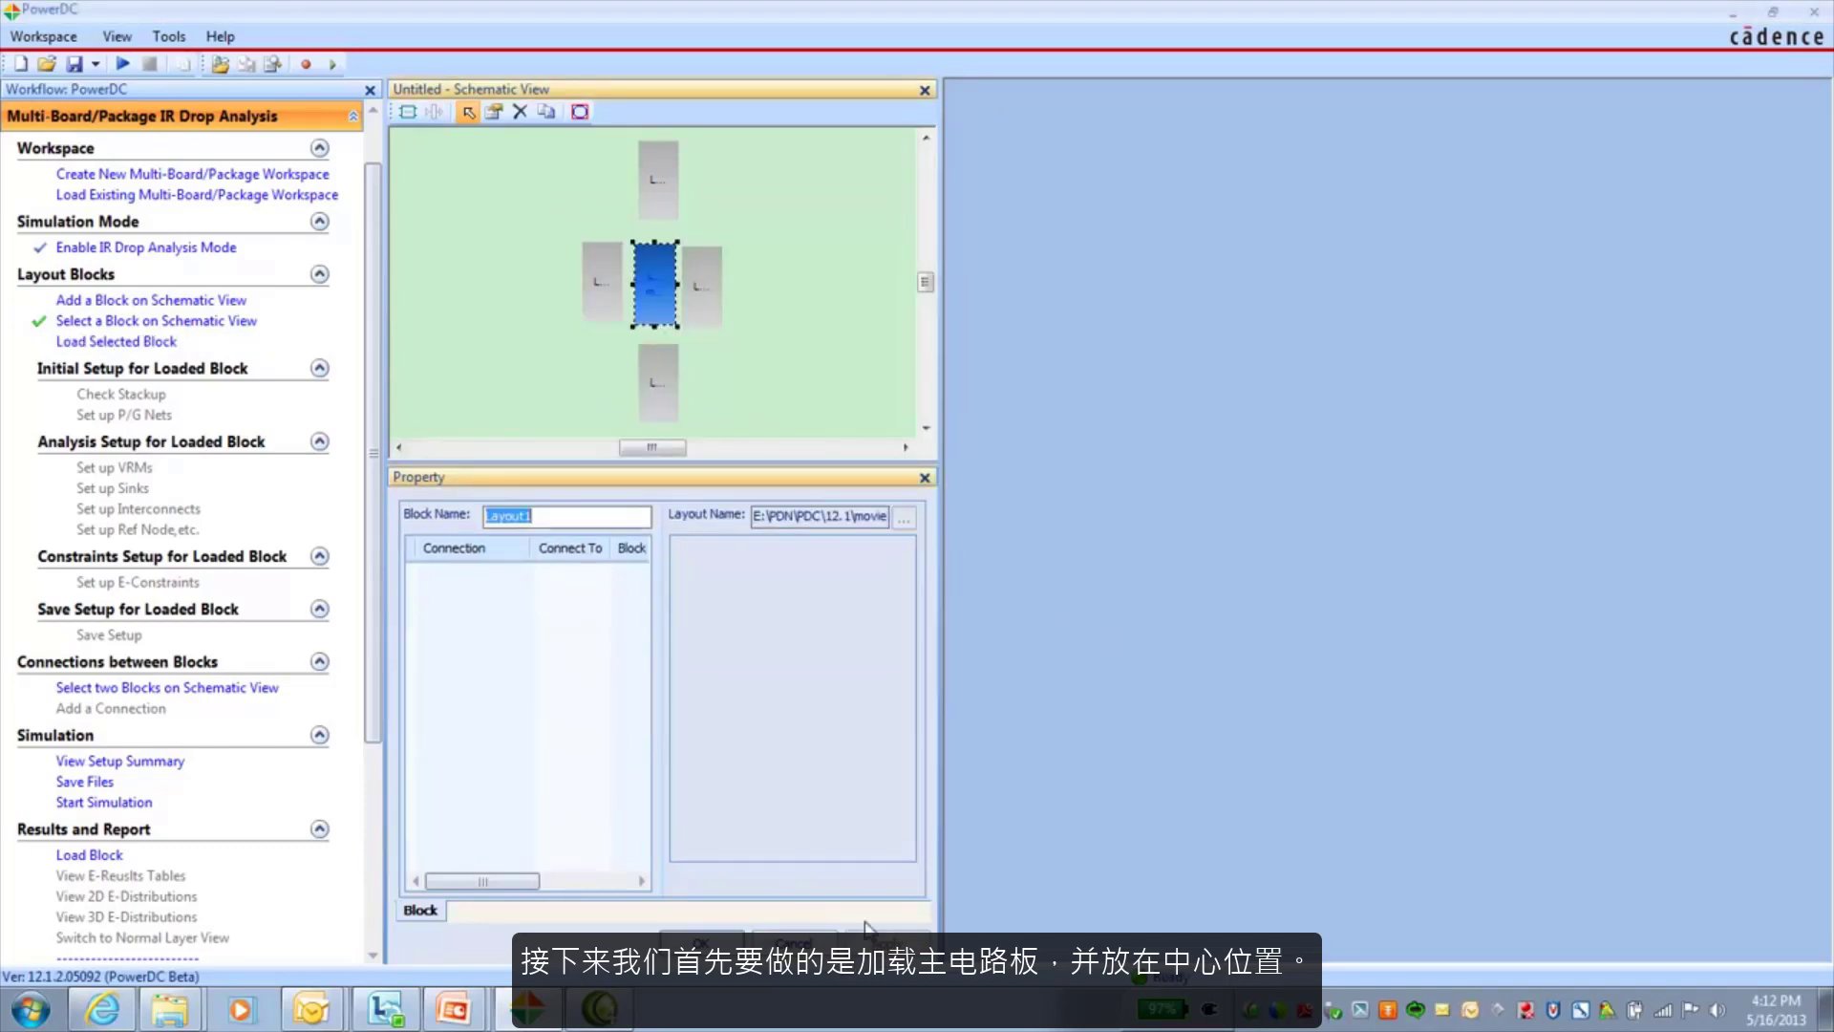
- Assign daughter_board.SPD as the layout file for the Layout2 block
left_click(591, 255)
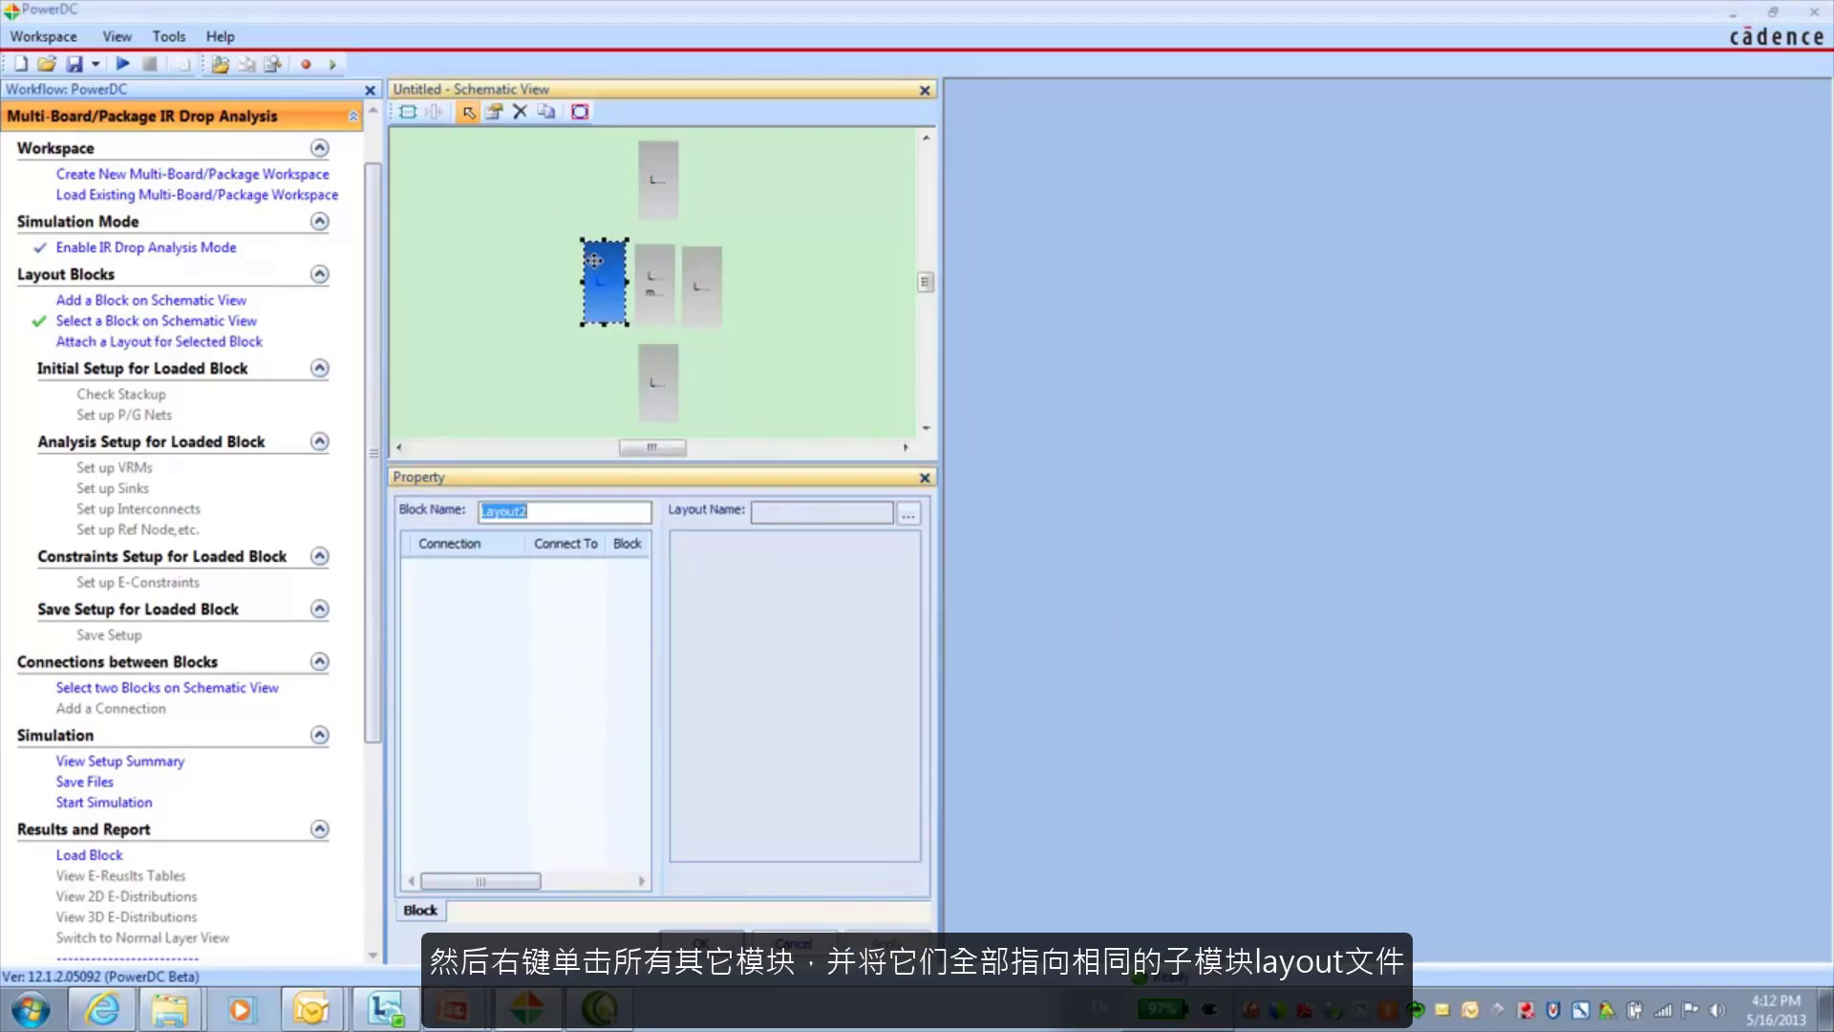
left_click(905, 517)
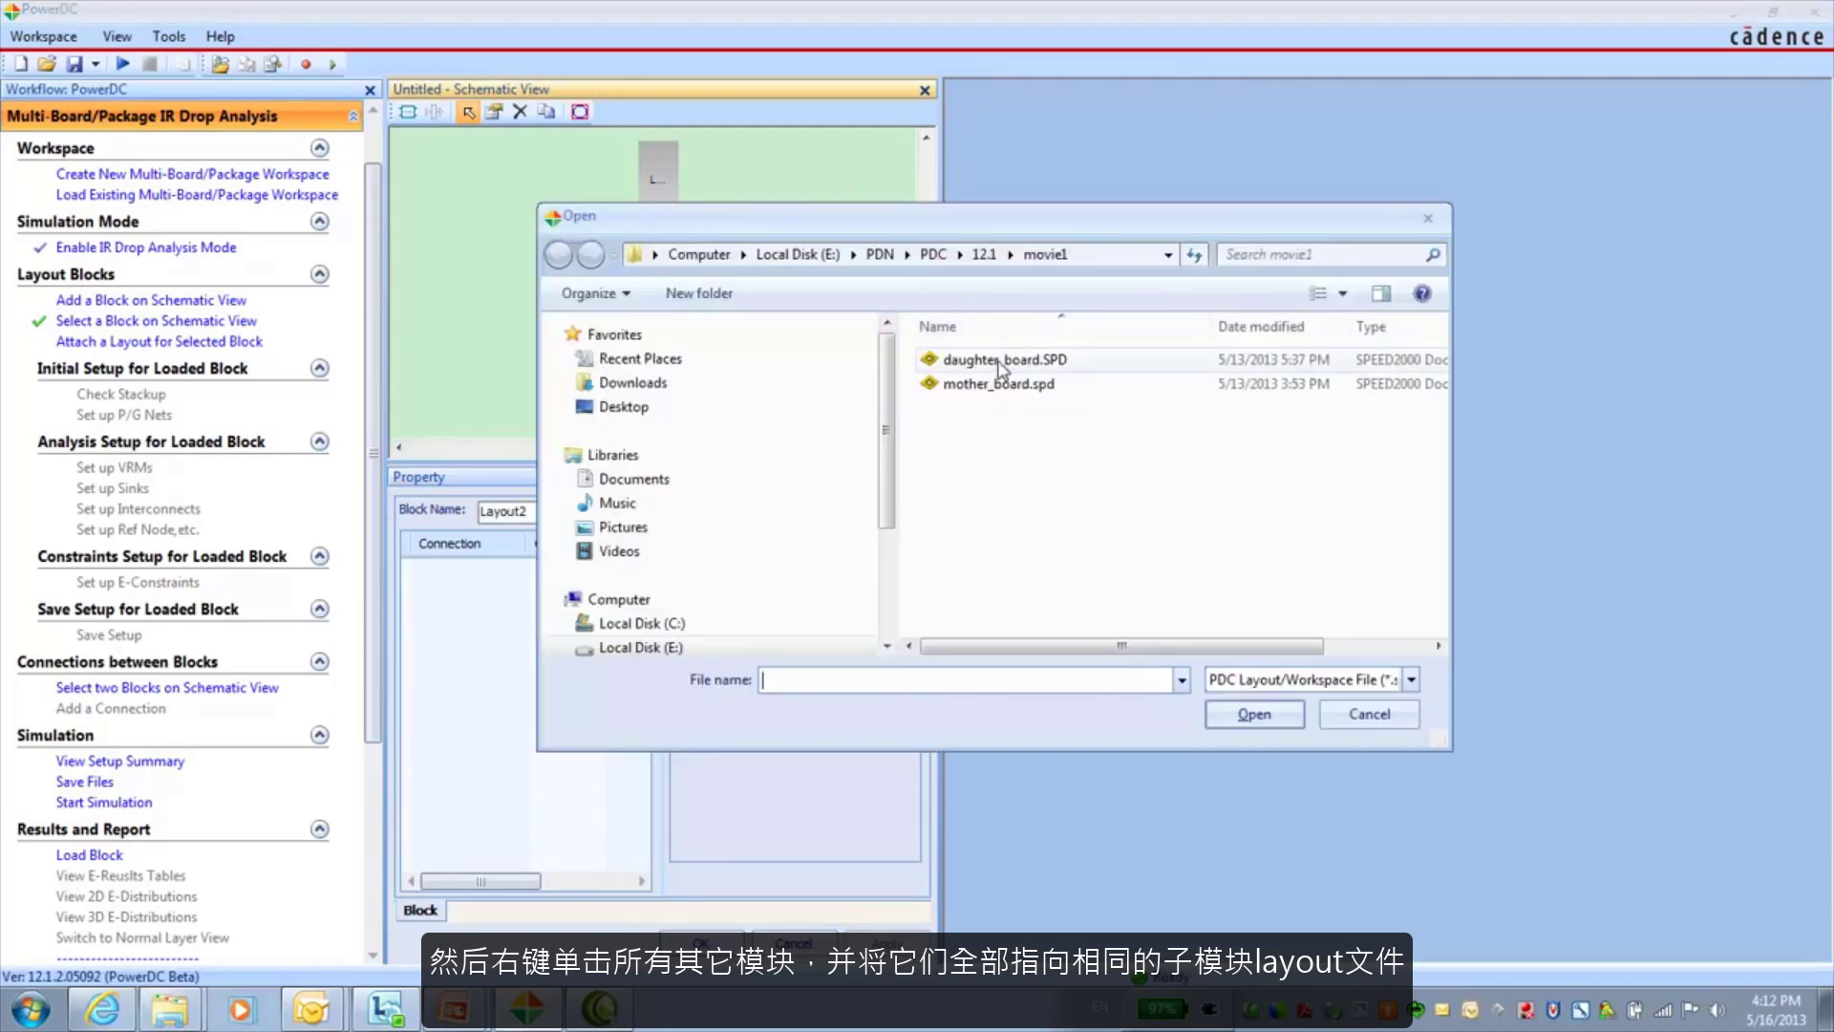
double_click(1001, 361)
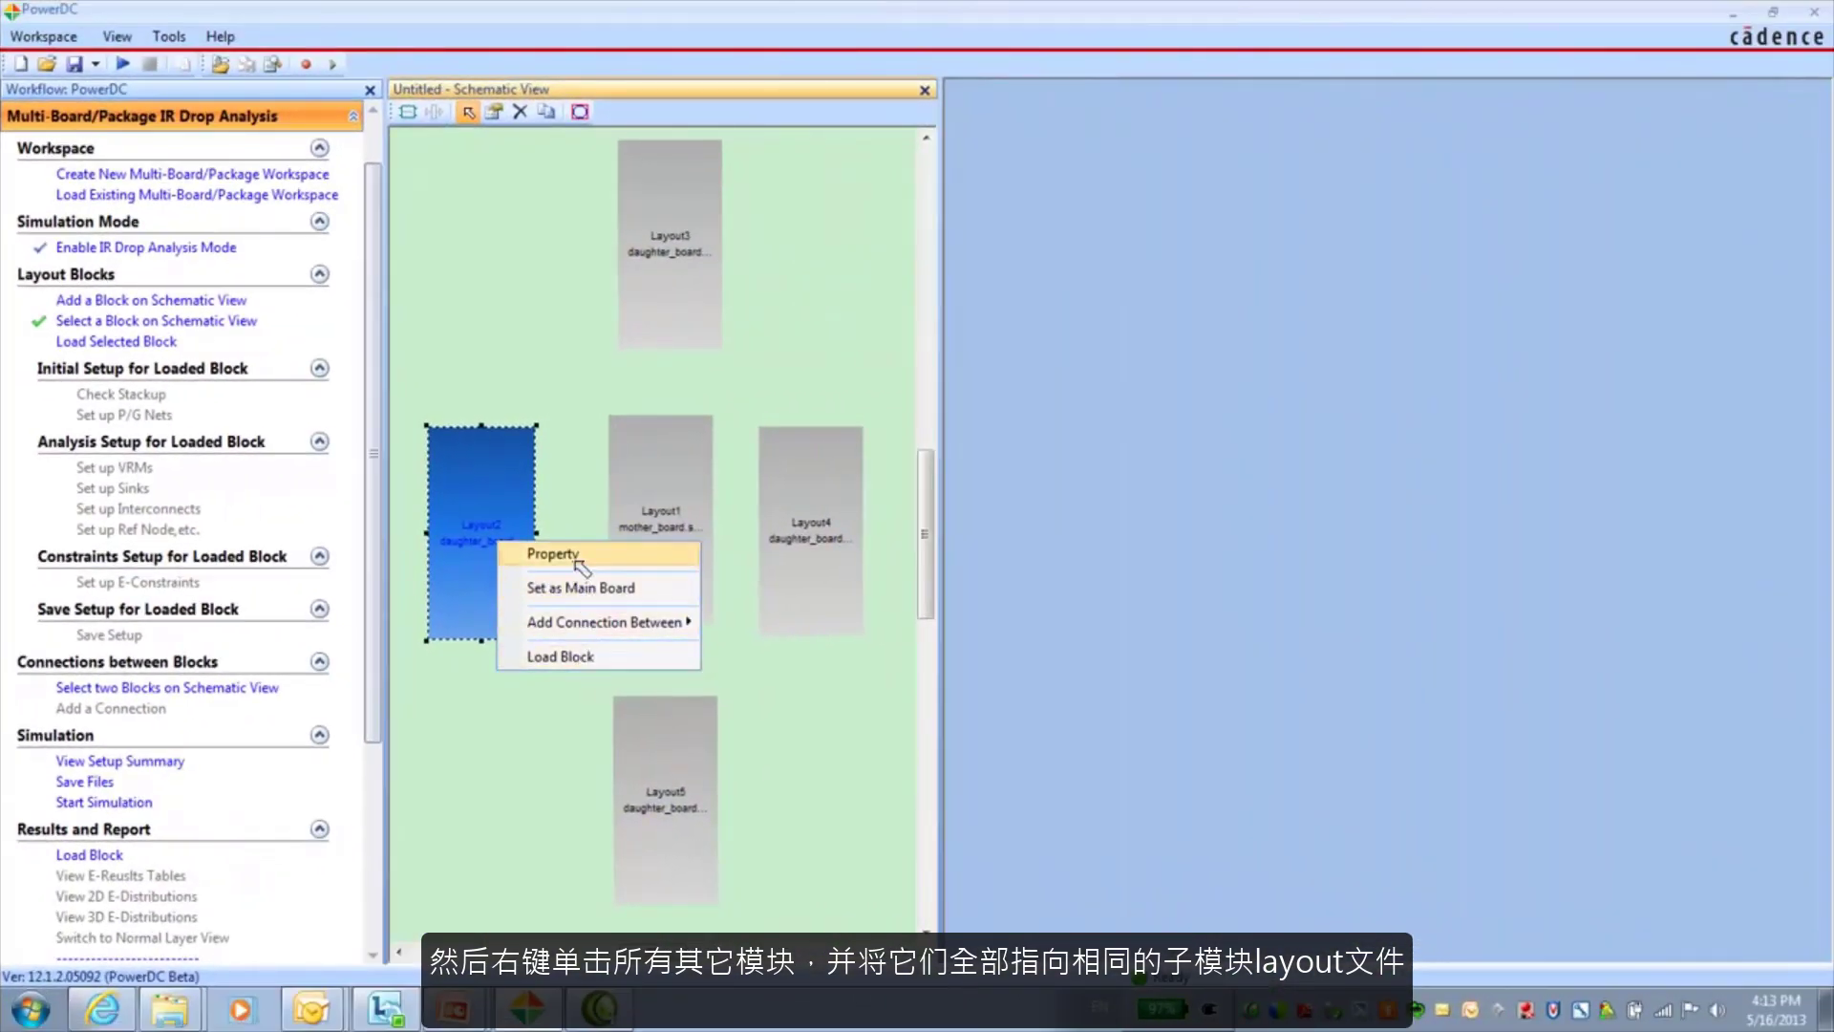
- Connect the Layout2 and Layout3 blocks to the central Layout1 block
mouse_move(586, 626)
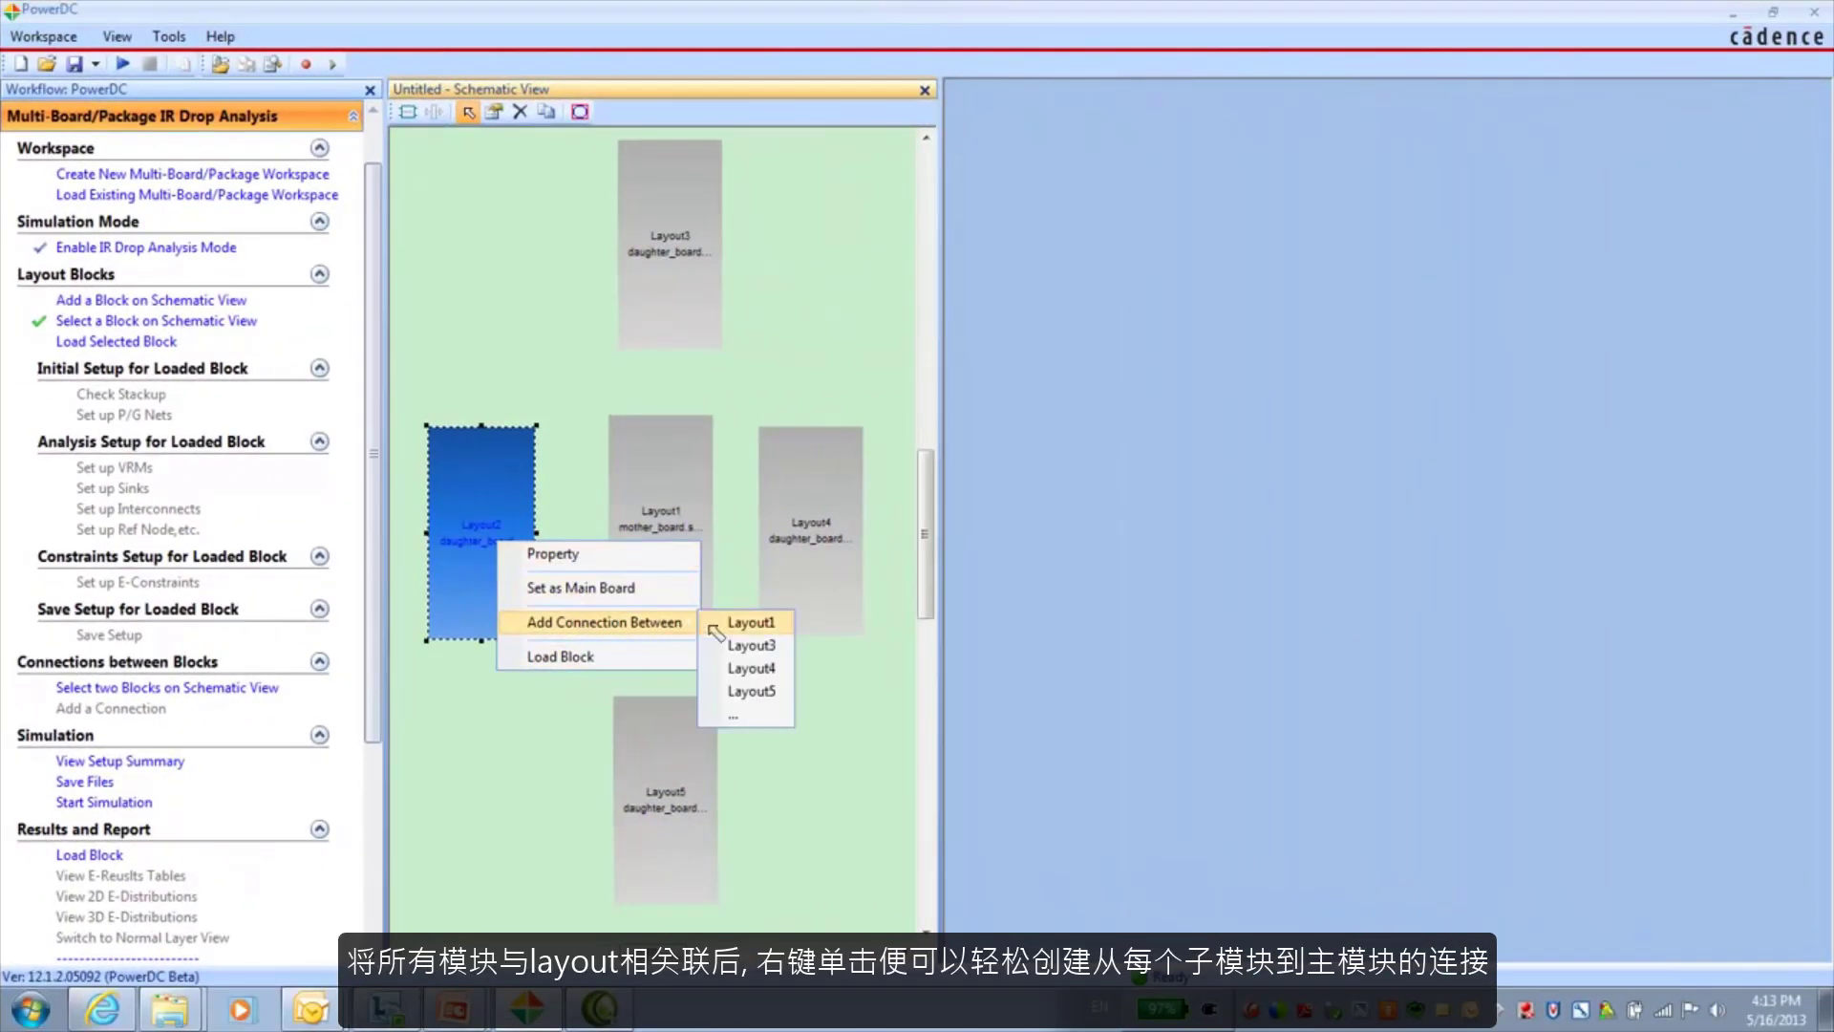
left_click(752, 624)
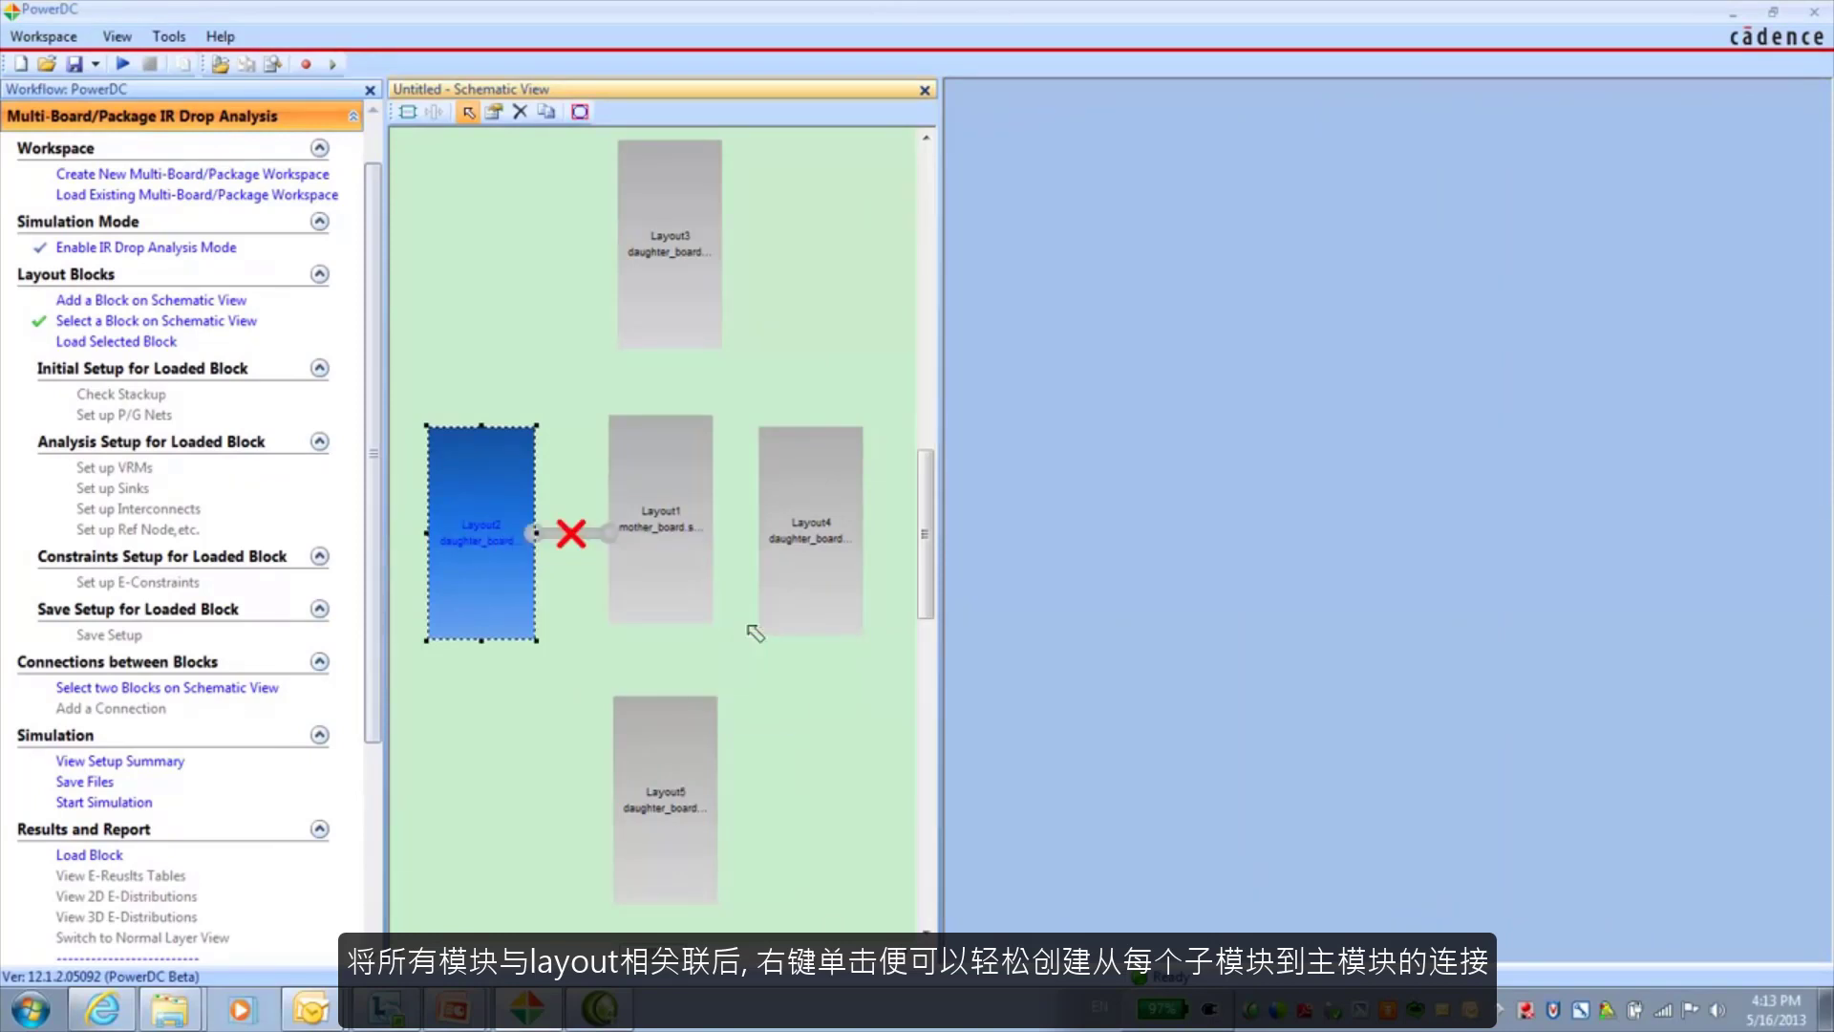
left_click(682, 325)
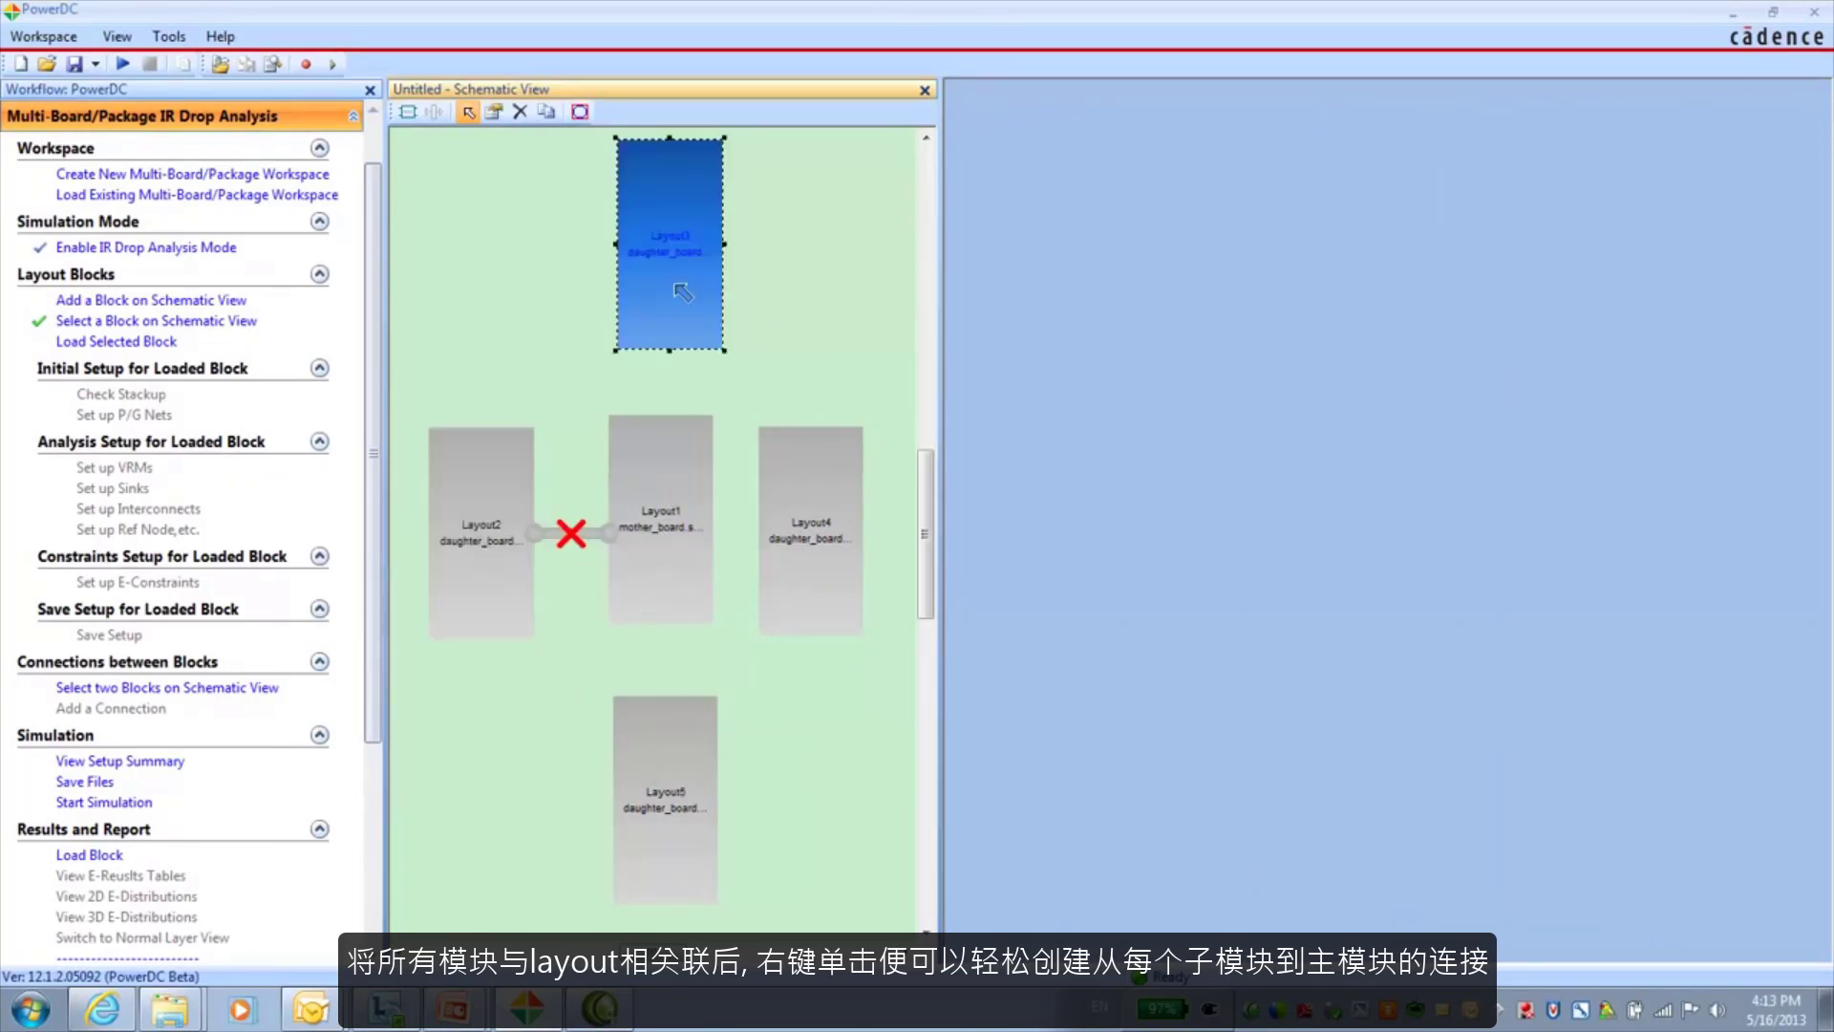
right_click(674, 283)
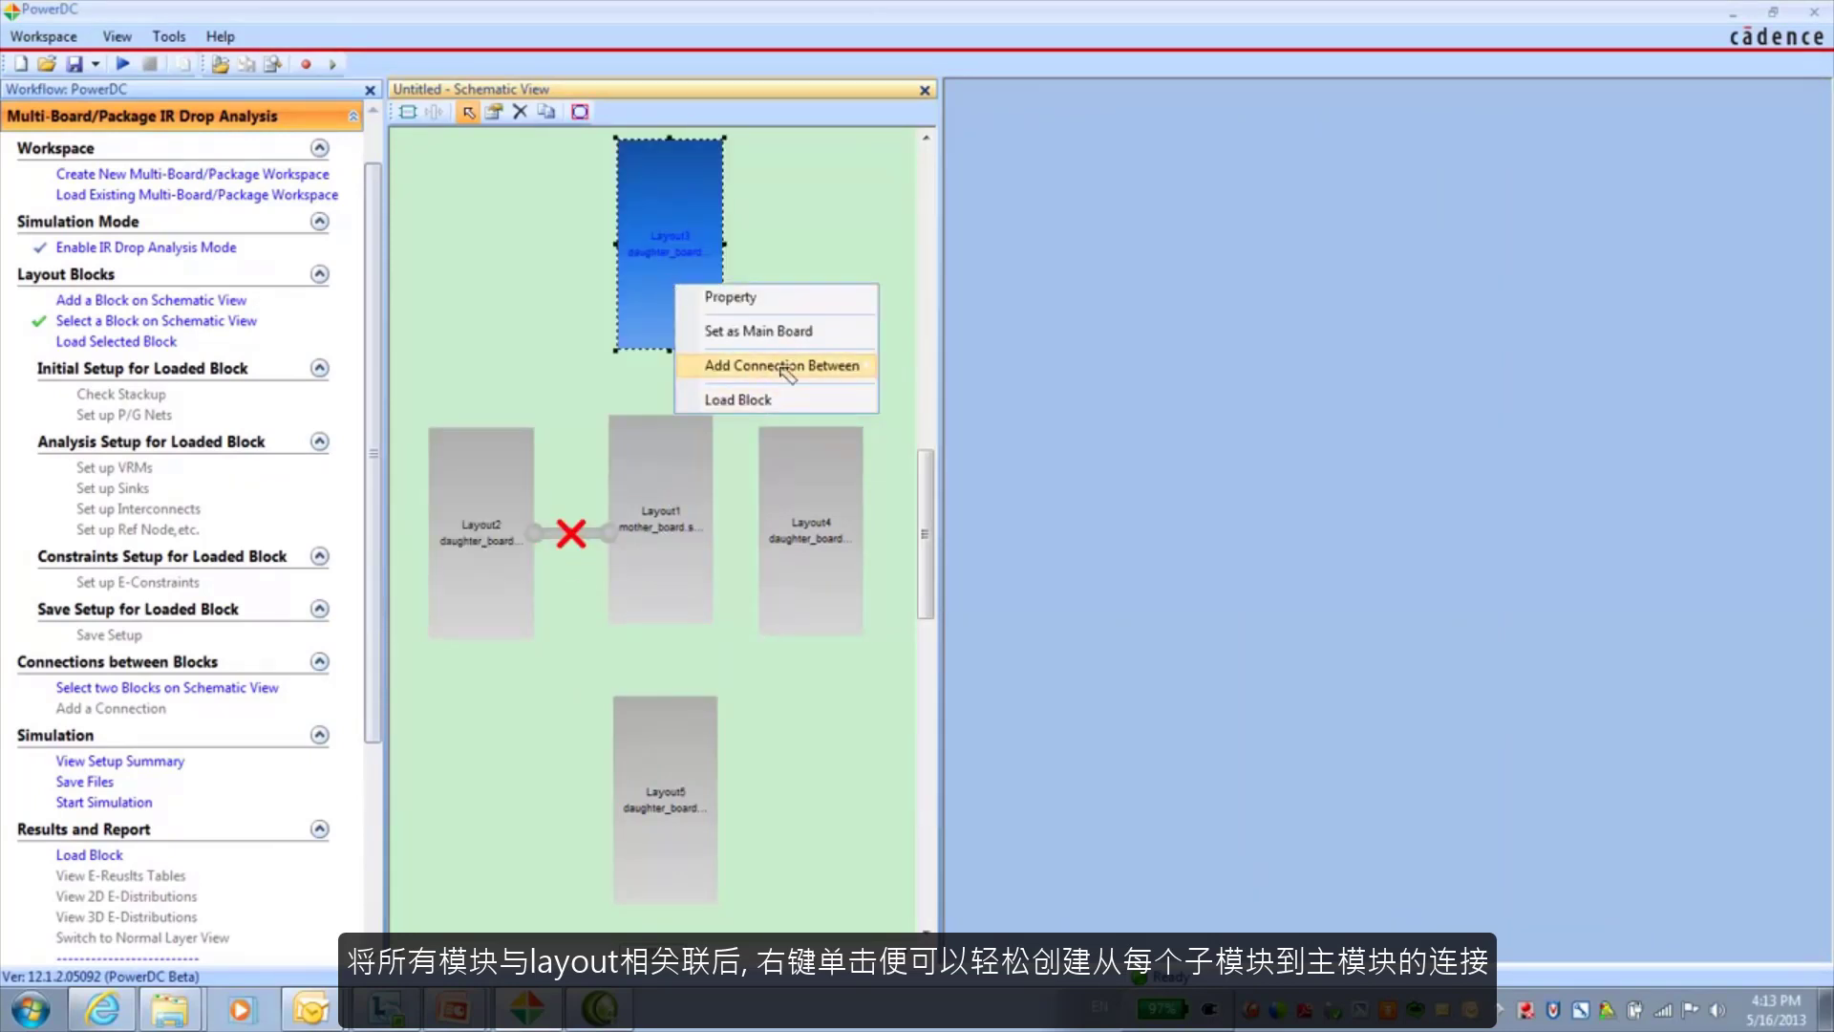
mouse_move(785, 365)
left_click(930, 365)
- Connect Layout4 and Layout5 to Layout1 as well, then select Layout2 again
left_click(780, 506)
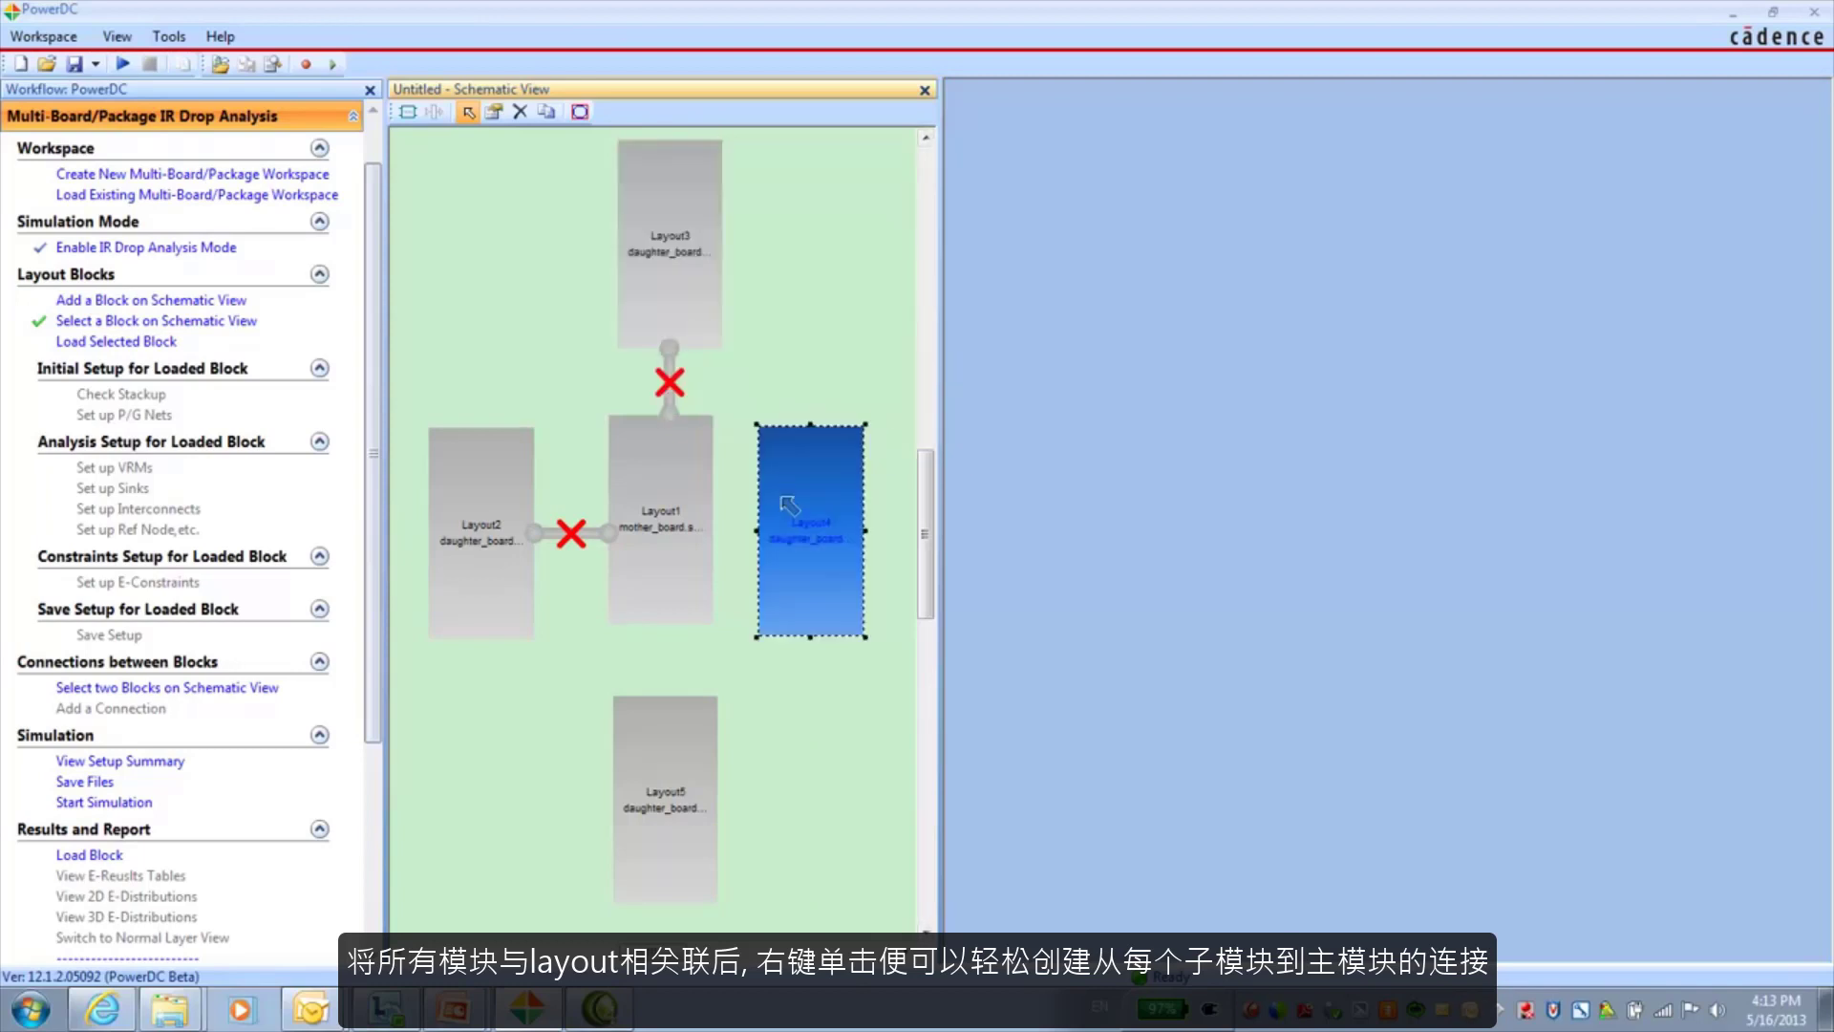
right_click(782, 501)
mouse_move(887, 585)
left_click(1049, 583)
left_click(679, 761)
right_click(675, 758)
mouse_move(779, 841)
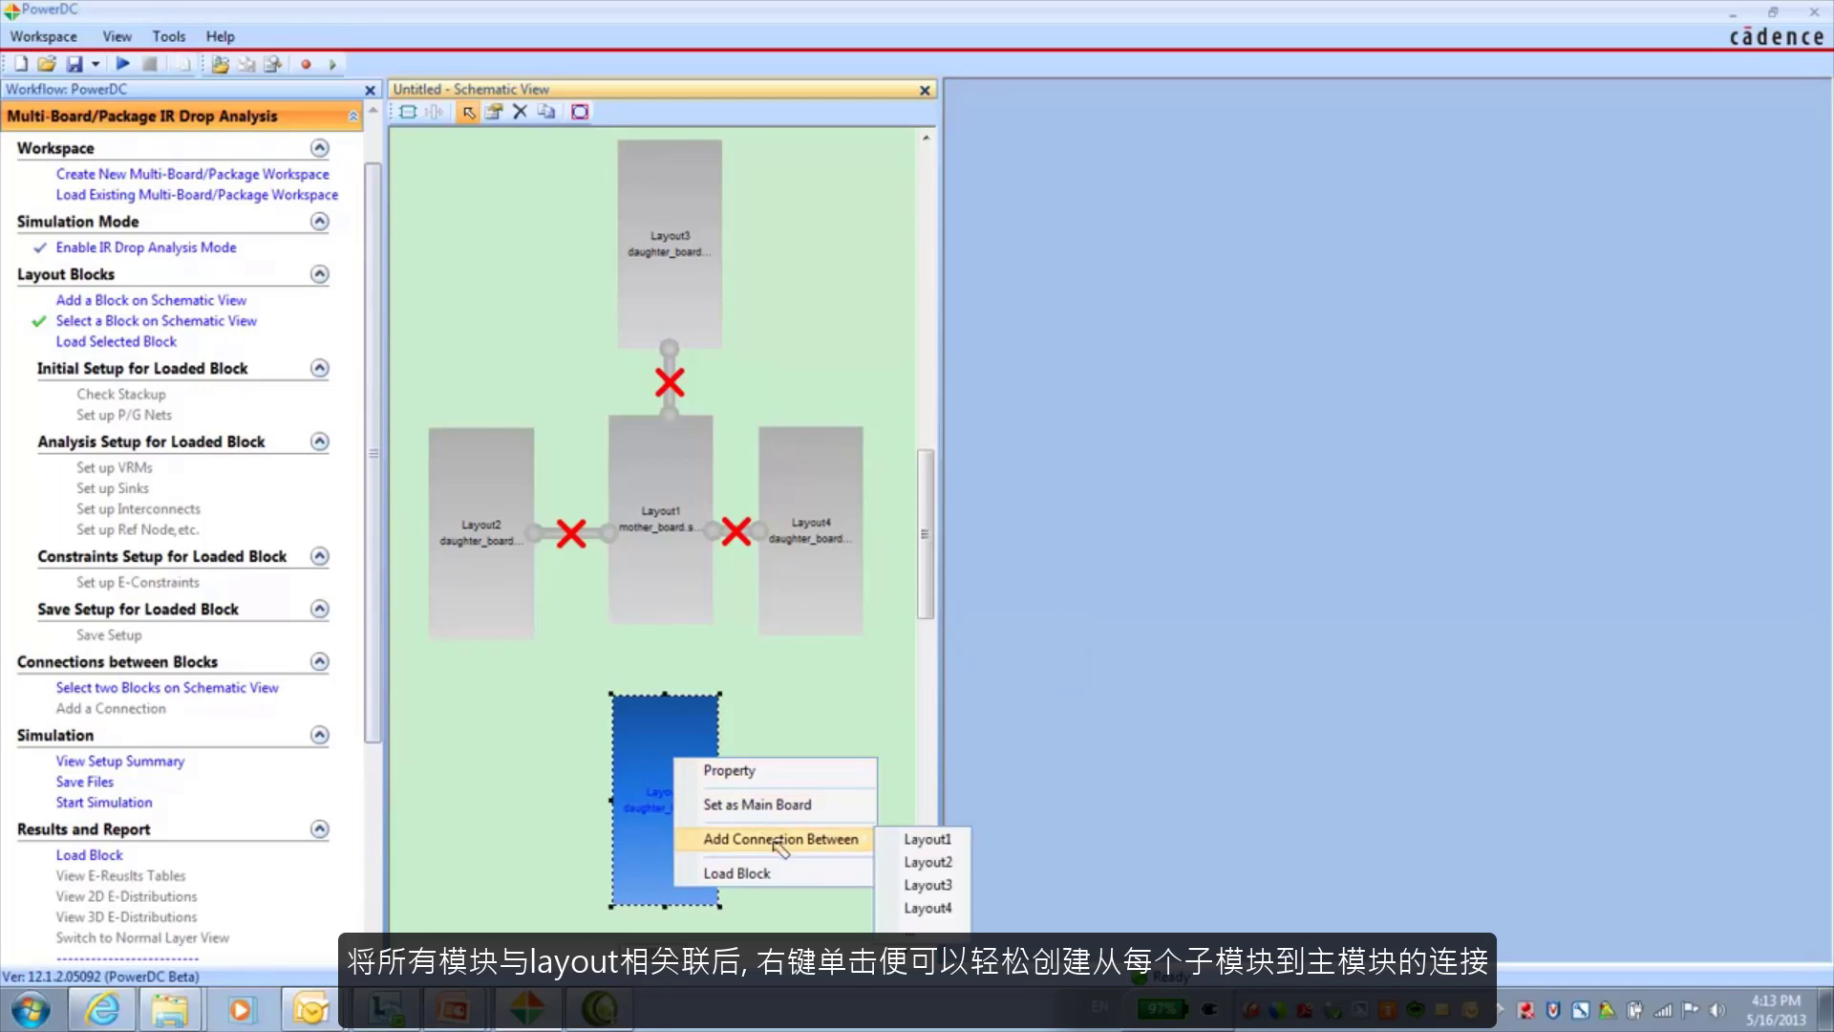
left_click(932, 843)
left_click(490, 543)
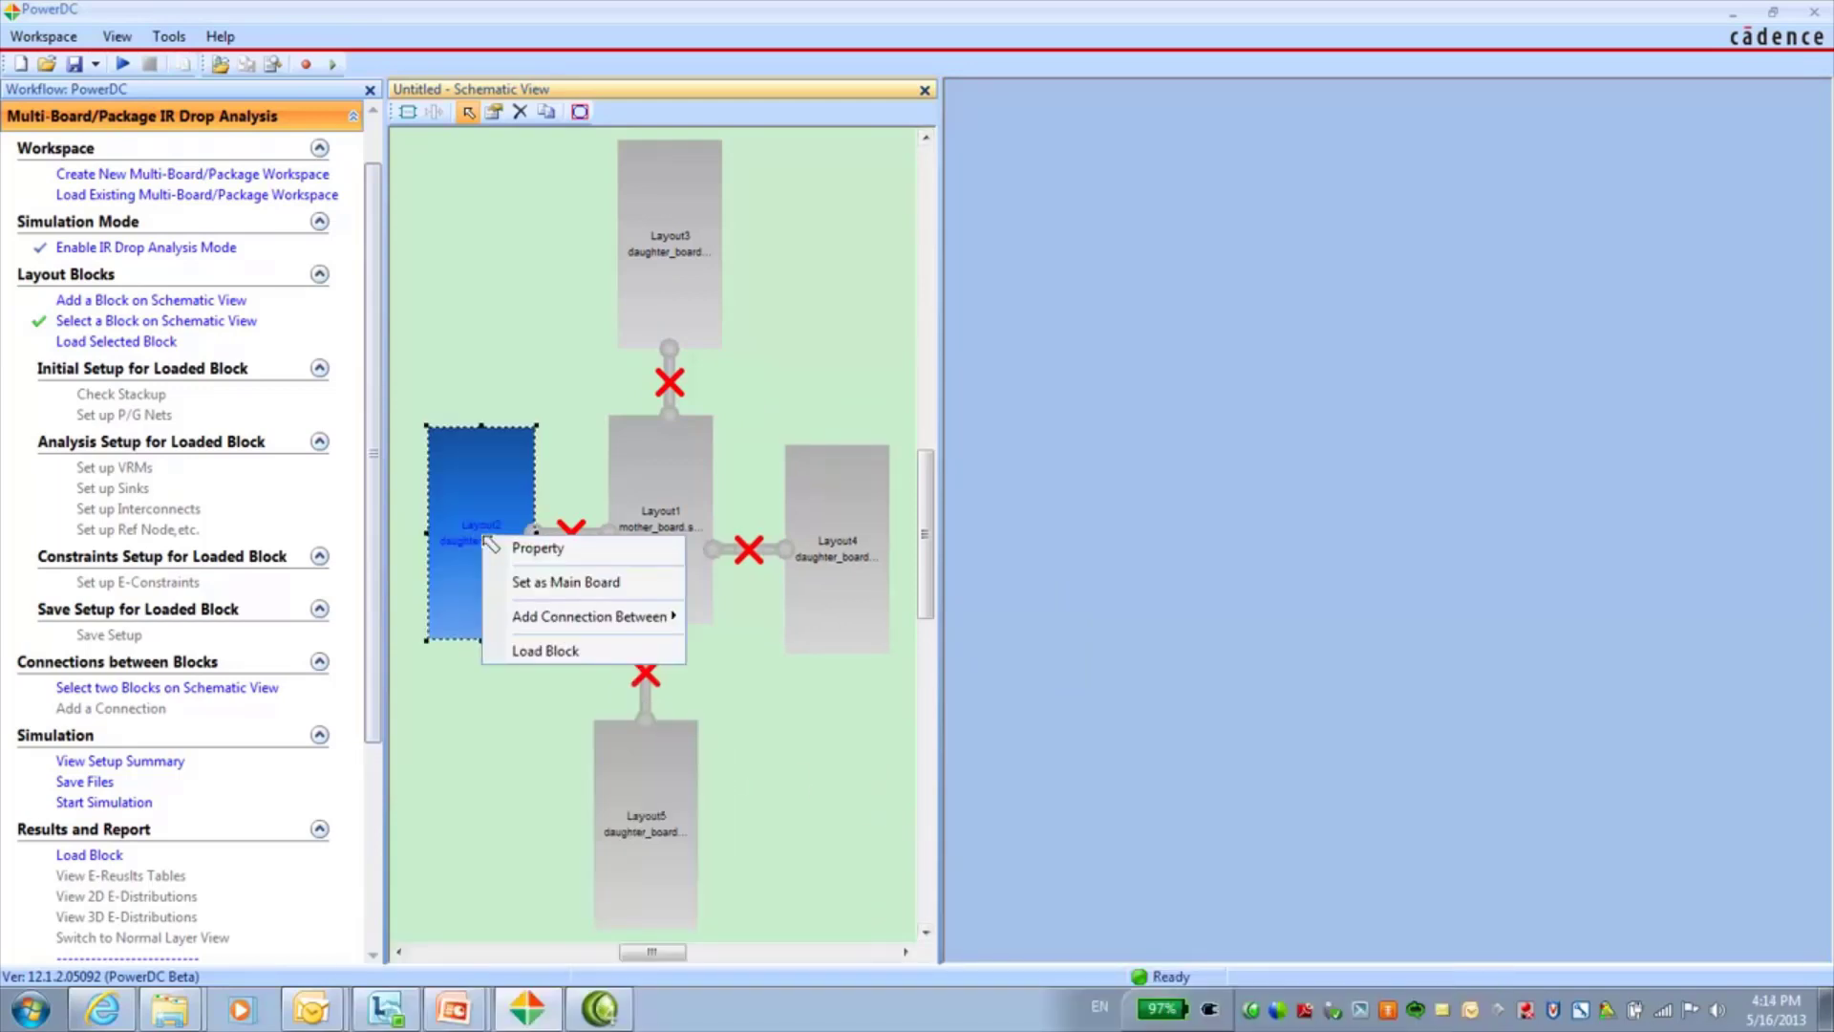
- Link Layout2's J1 connector to Layout1's J_CPU1_CH1_DIMM slot and apply
left_click(586, 556)
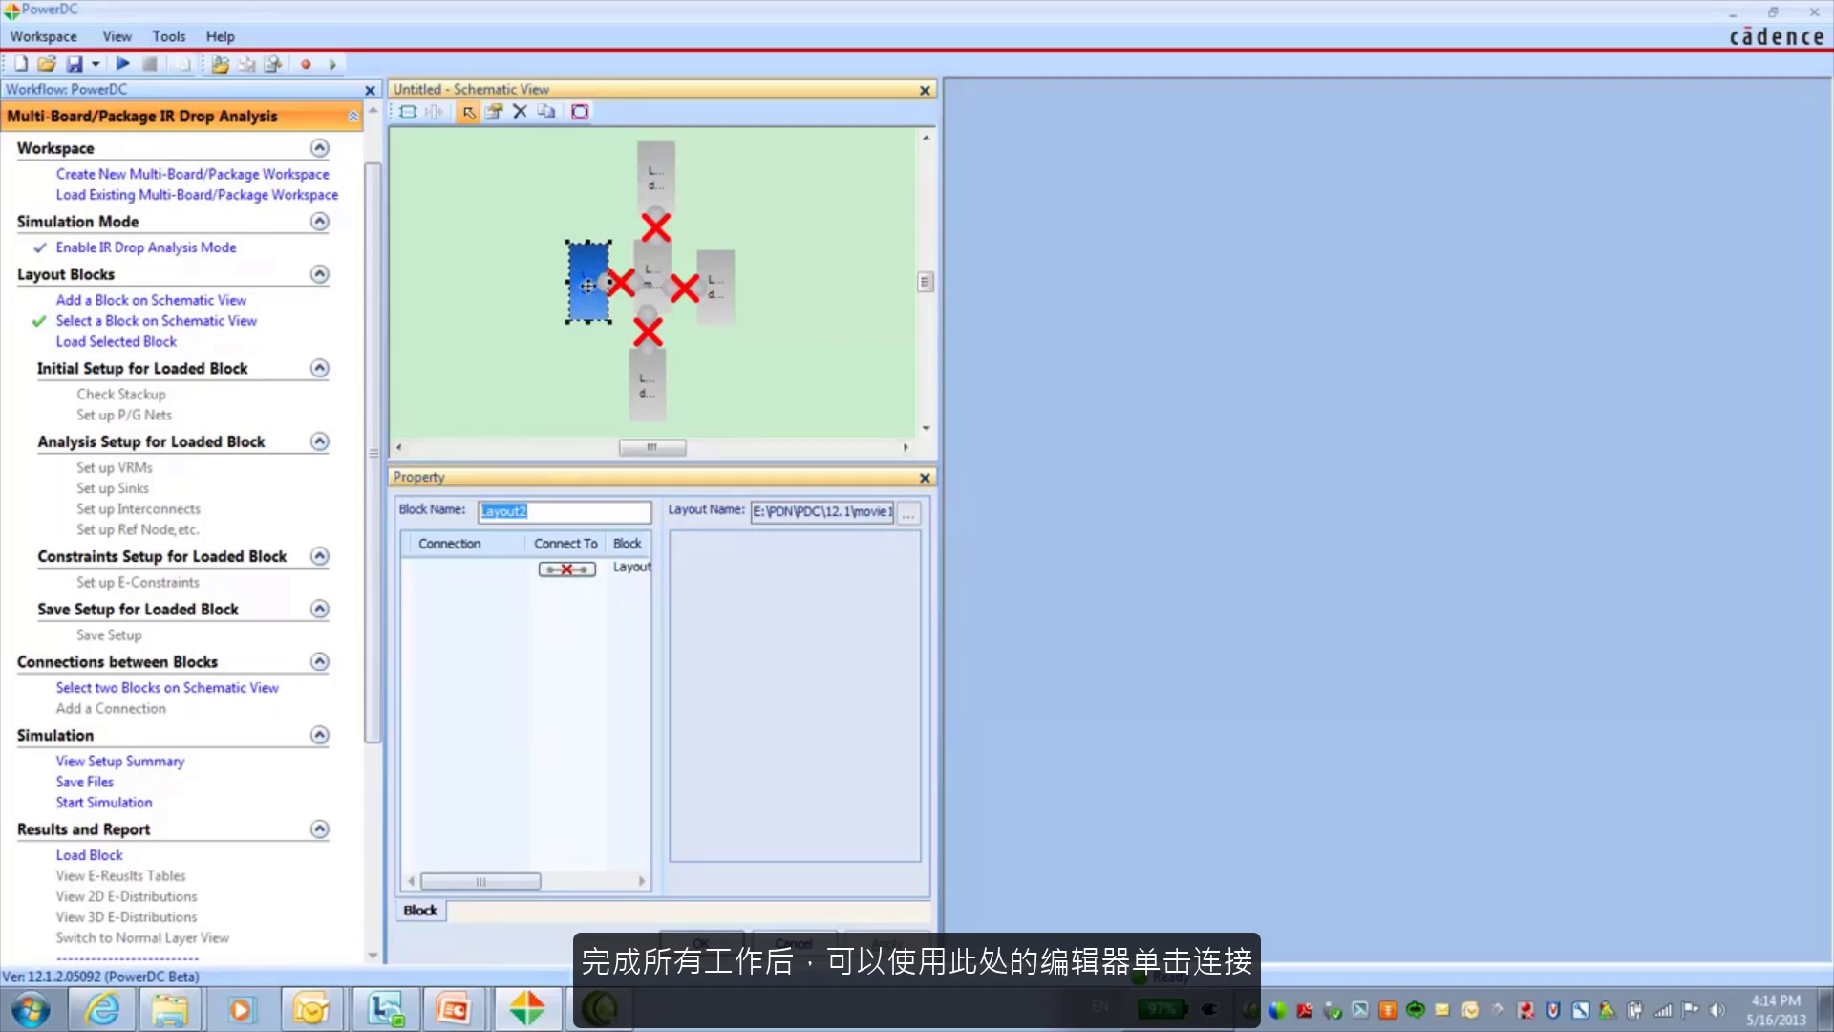
left_click(515, 568)
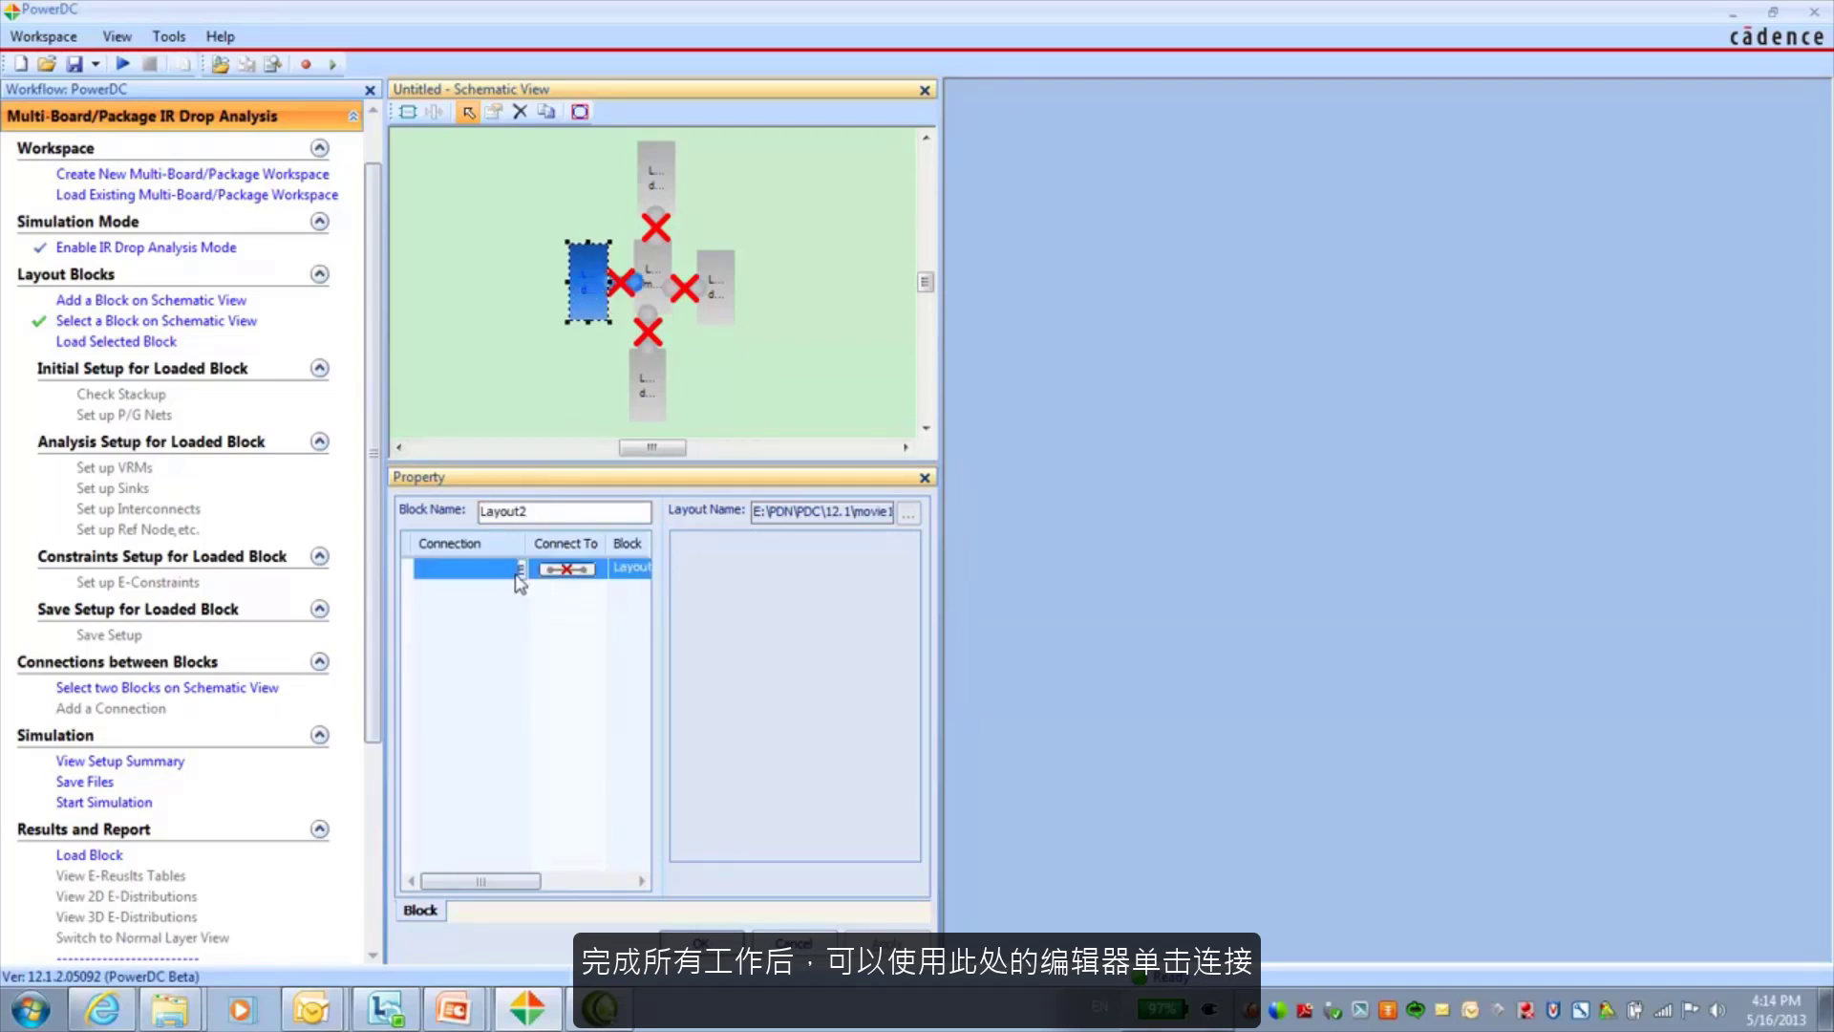
left_click(517, 570)
left_click(518, 572)
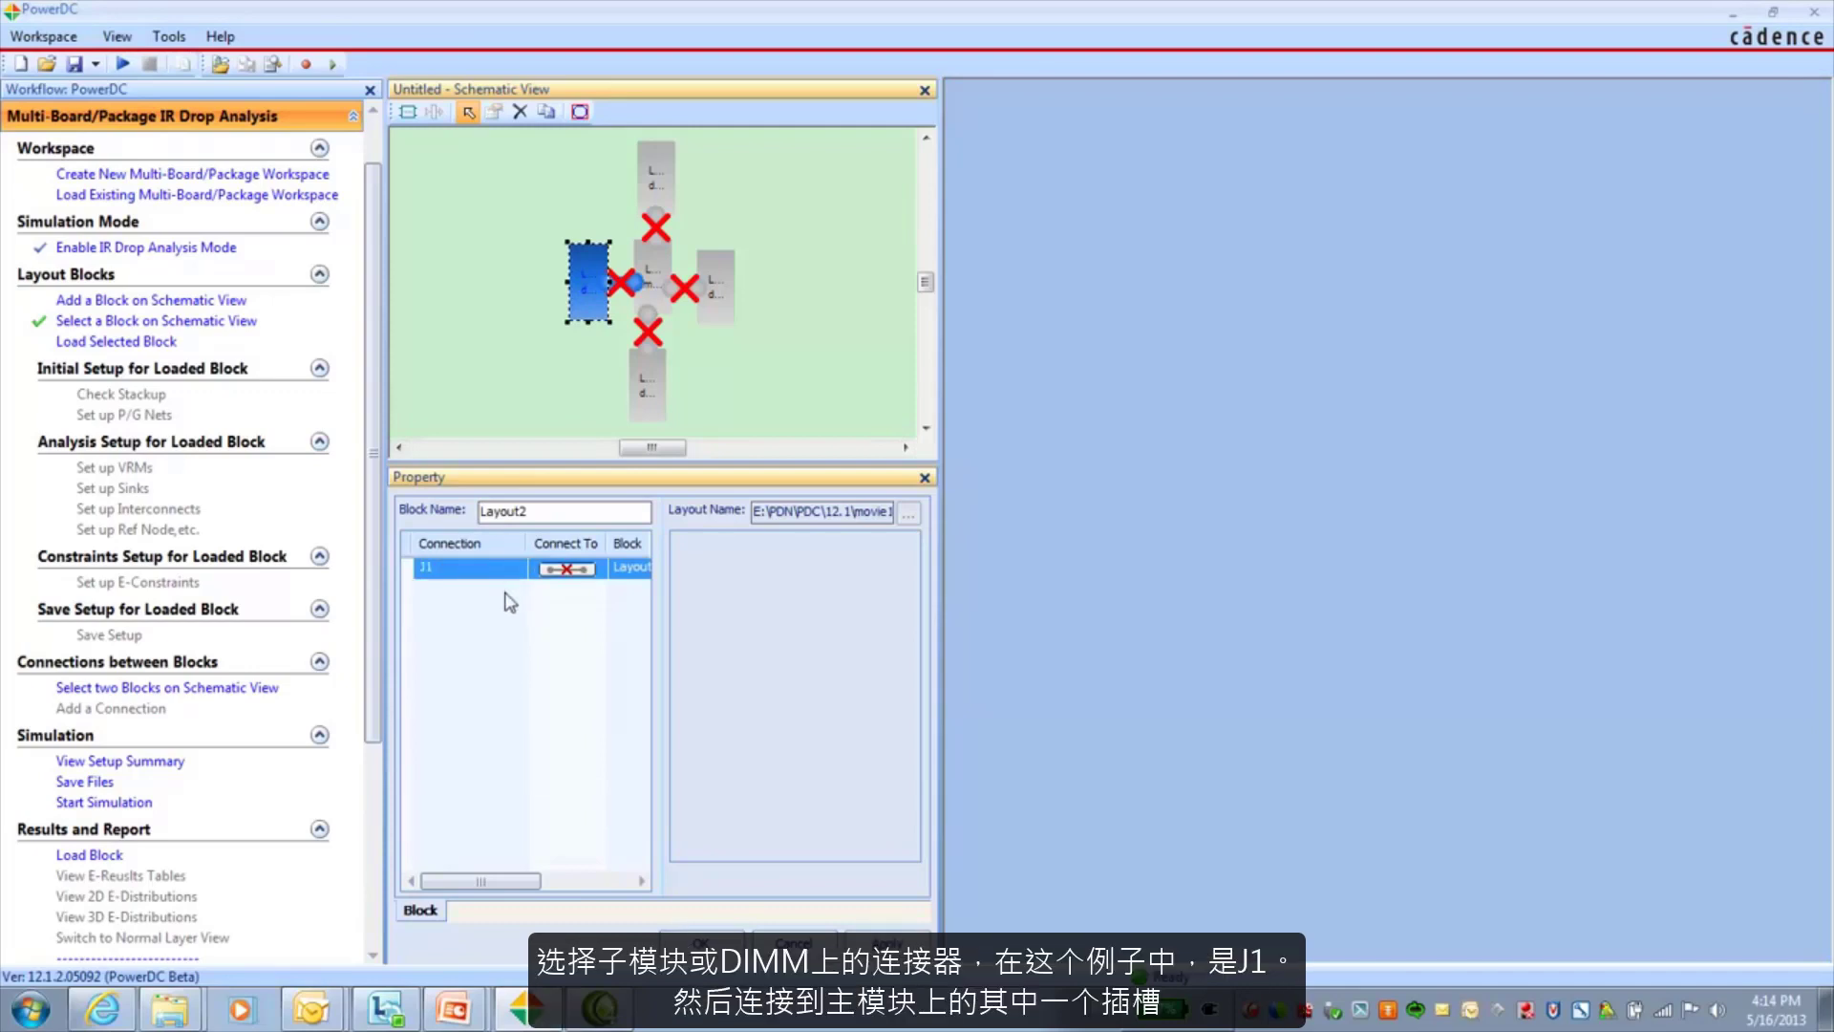
left_click(525, 585)
left_click(521, 573)
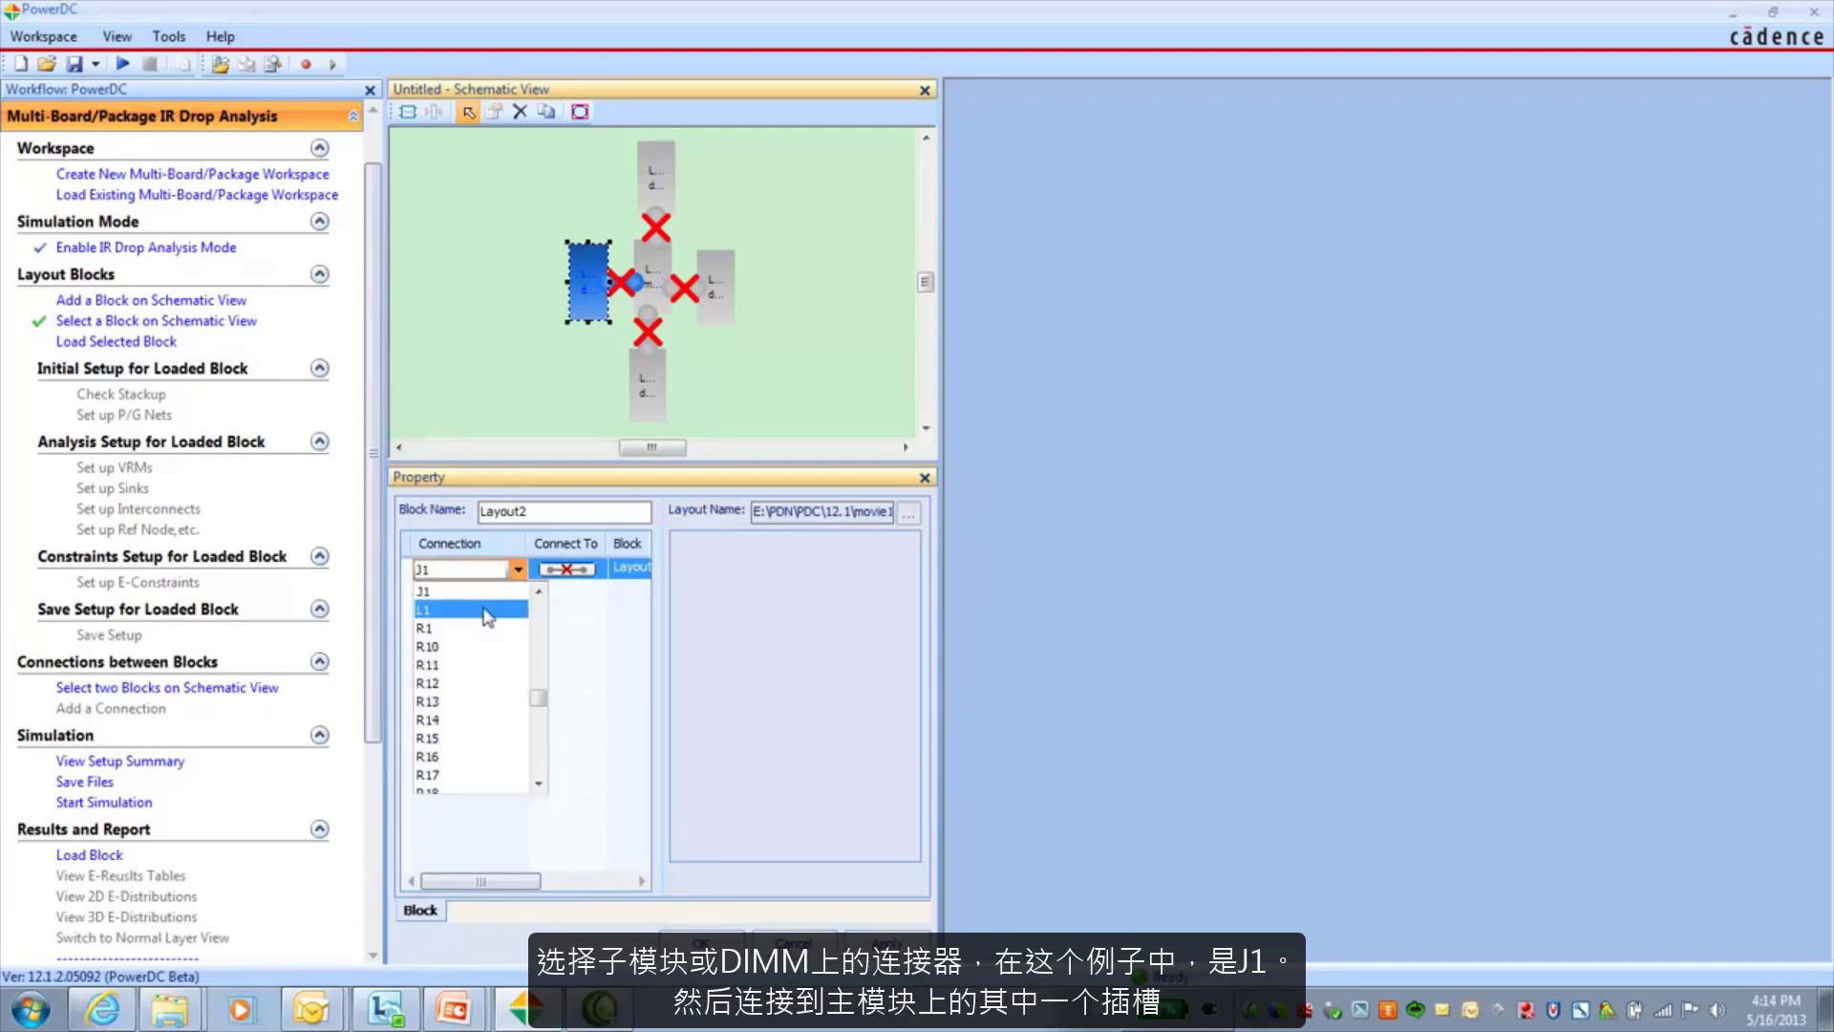
left_click(489, 602)
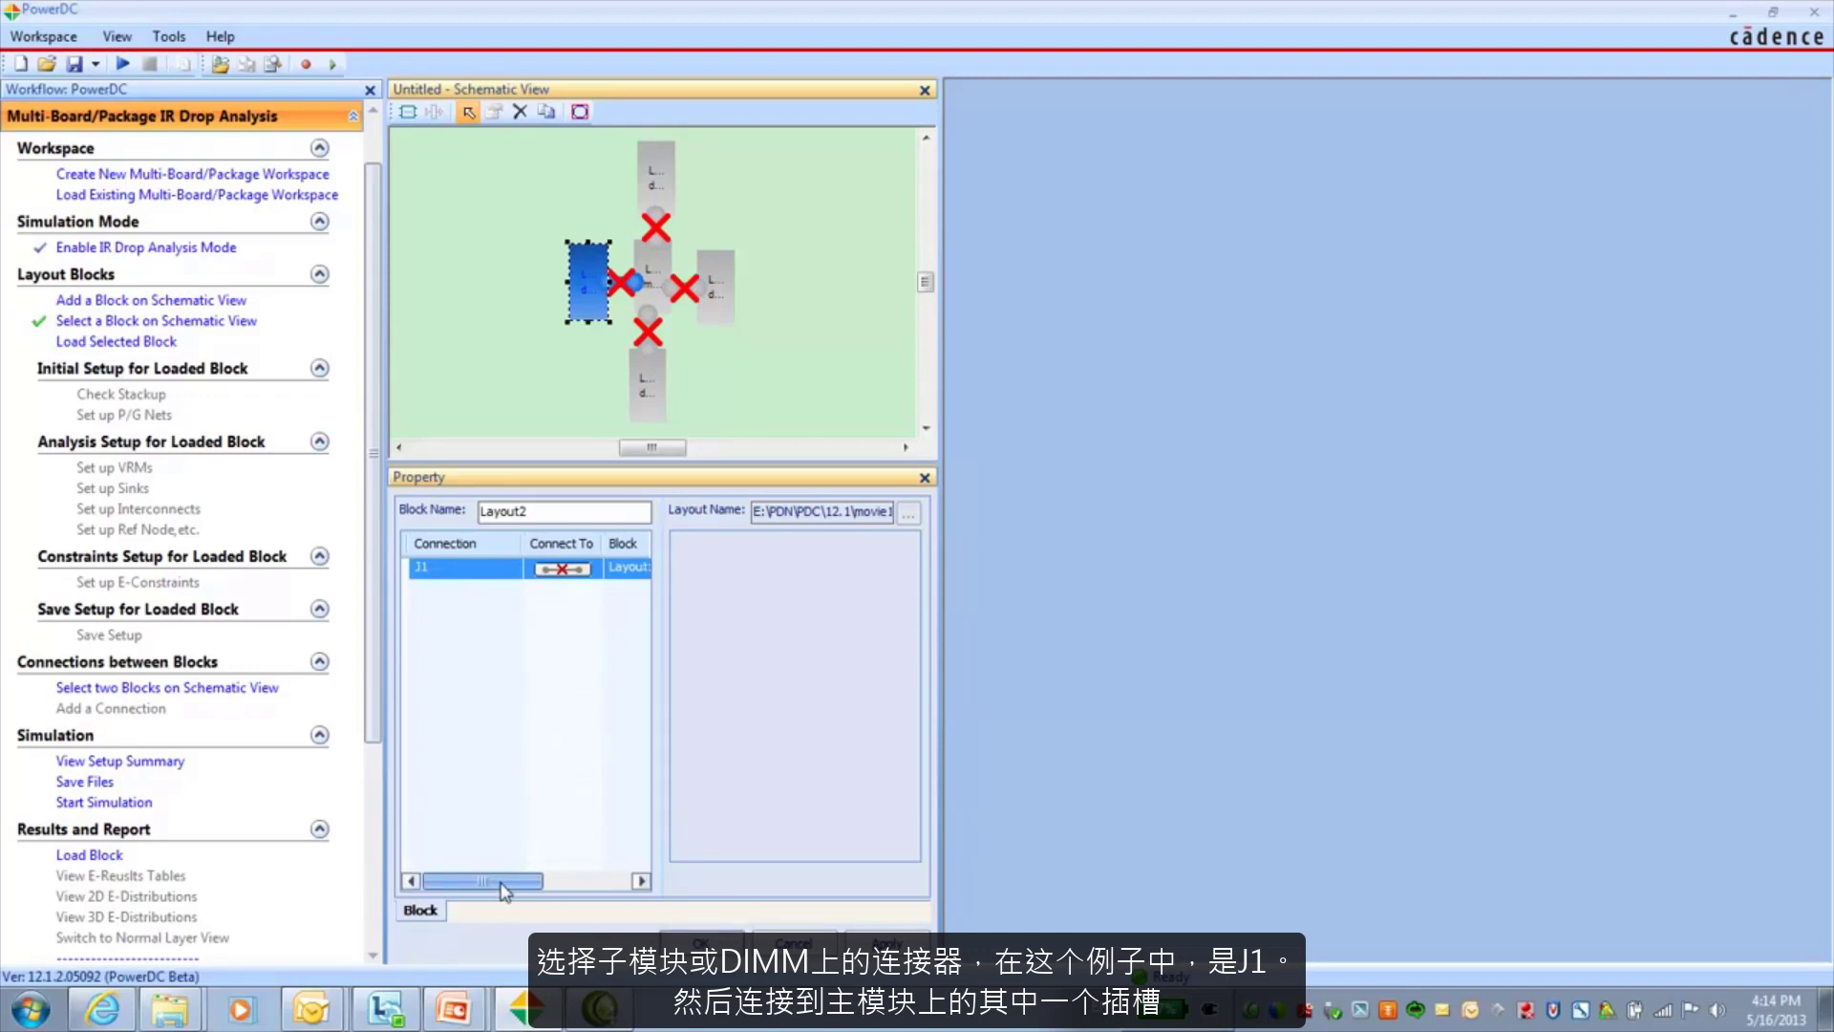
left_click_drag(478, 881, 554, 881)
left_click(627, 571)
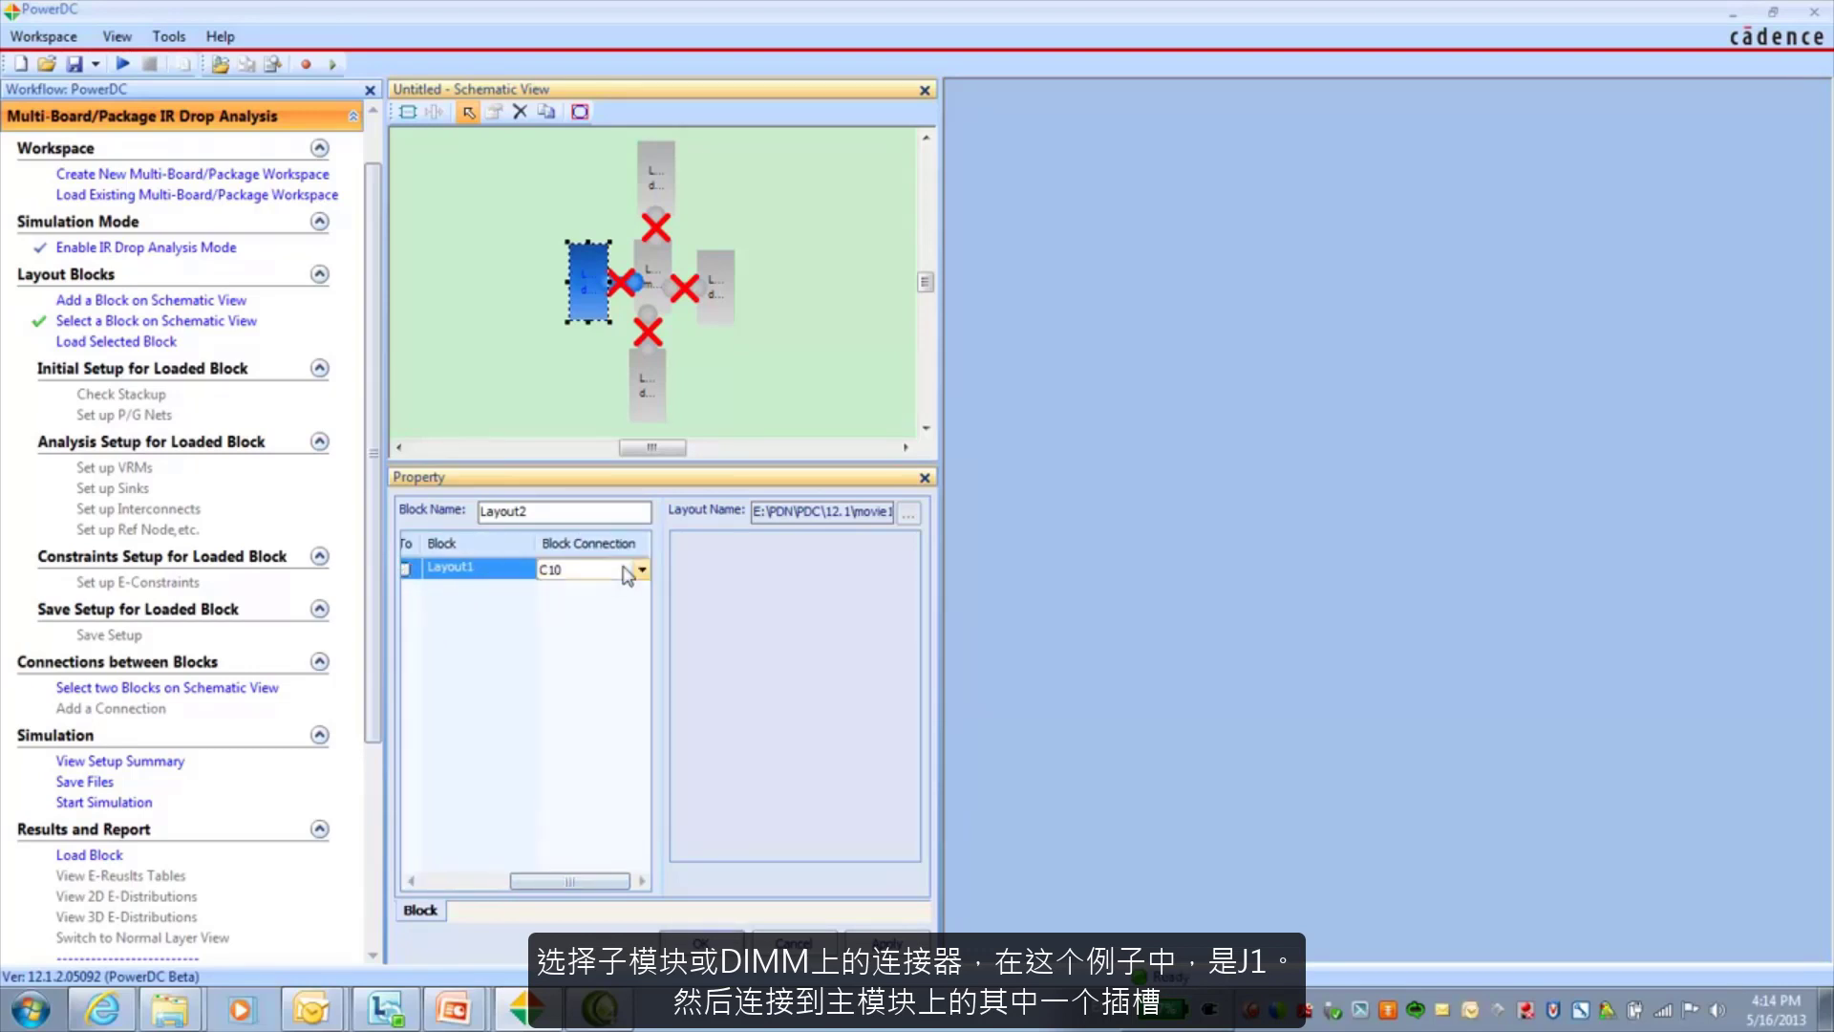
left_click(643, 571)
key("j")
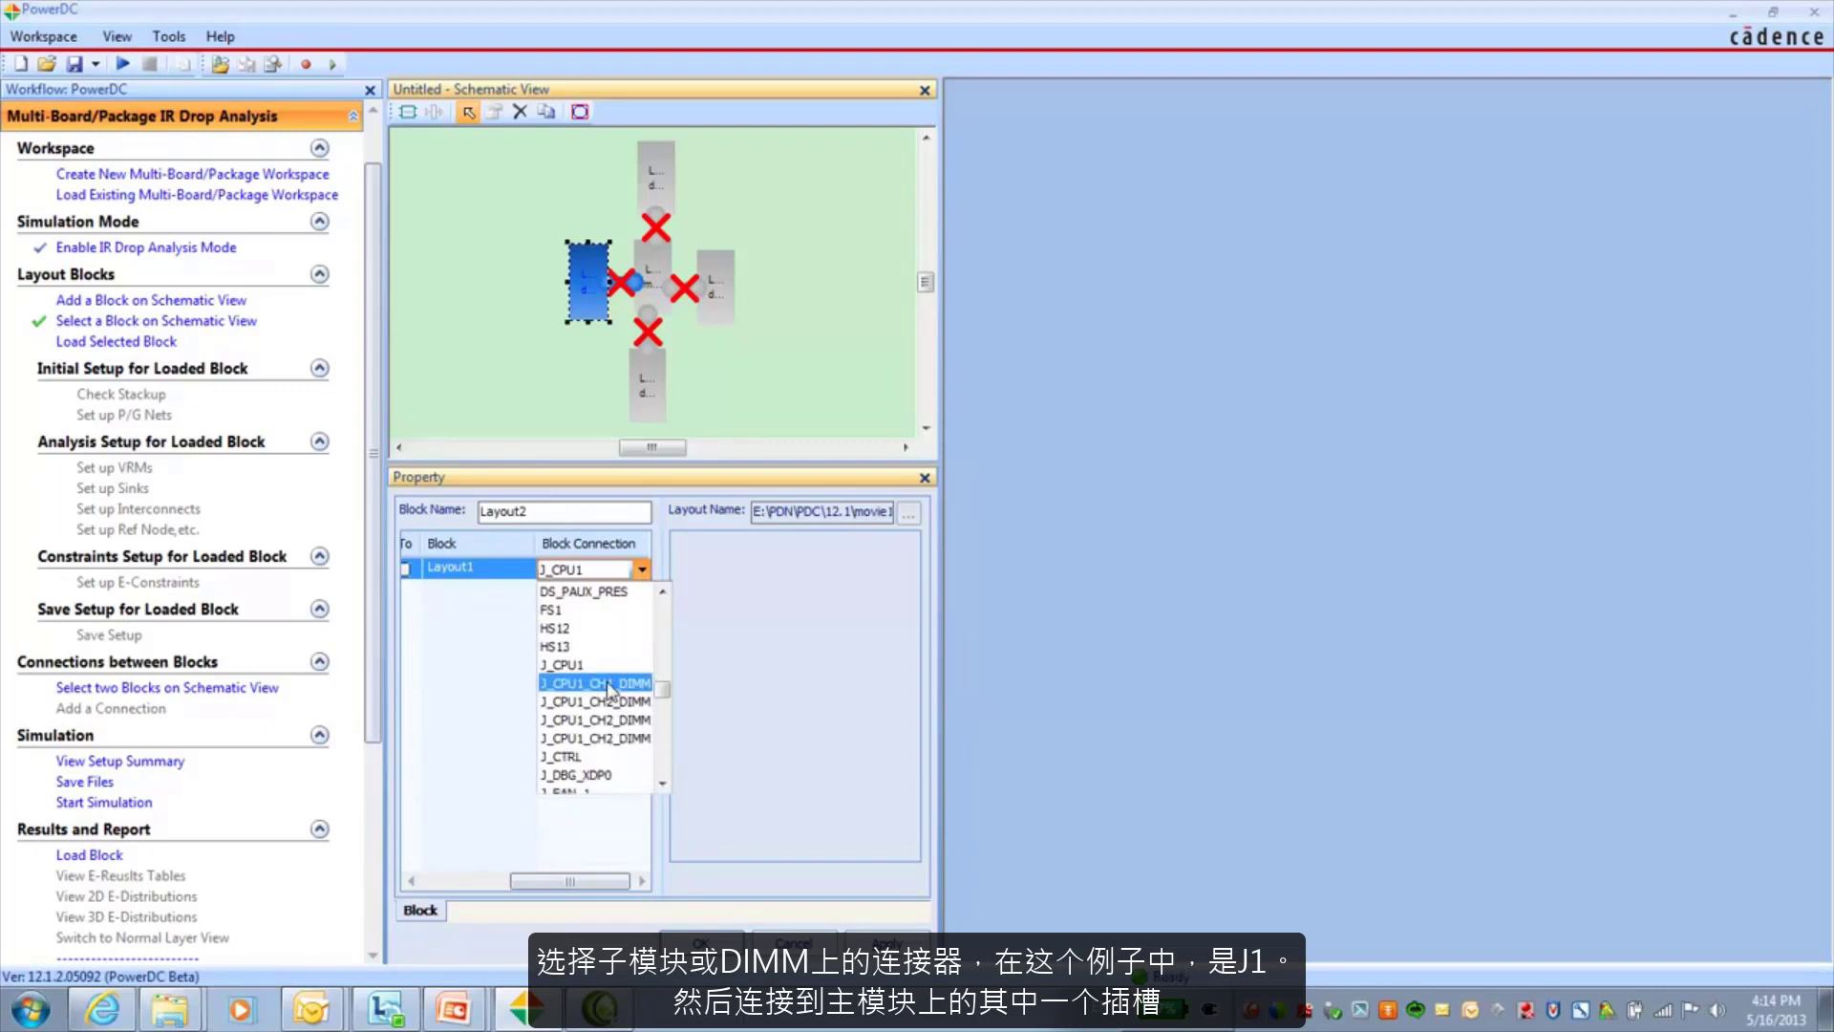
left_click(610, 690)
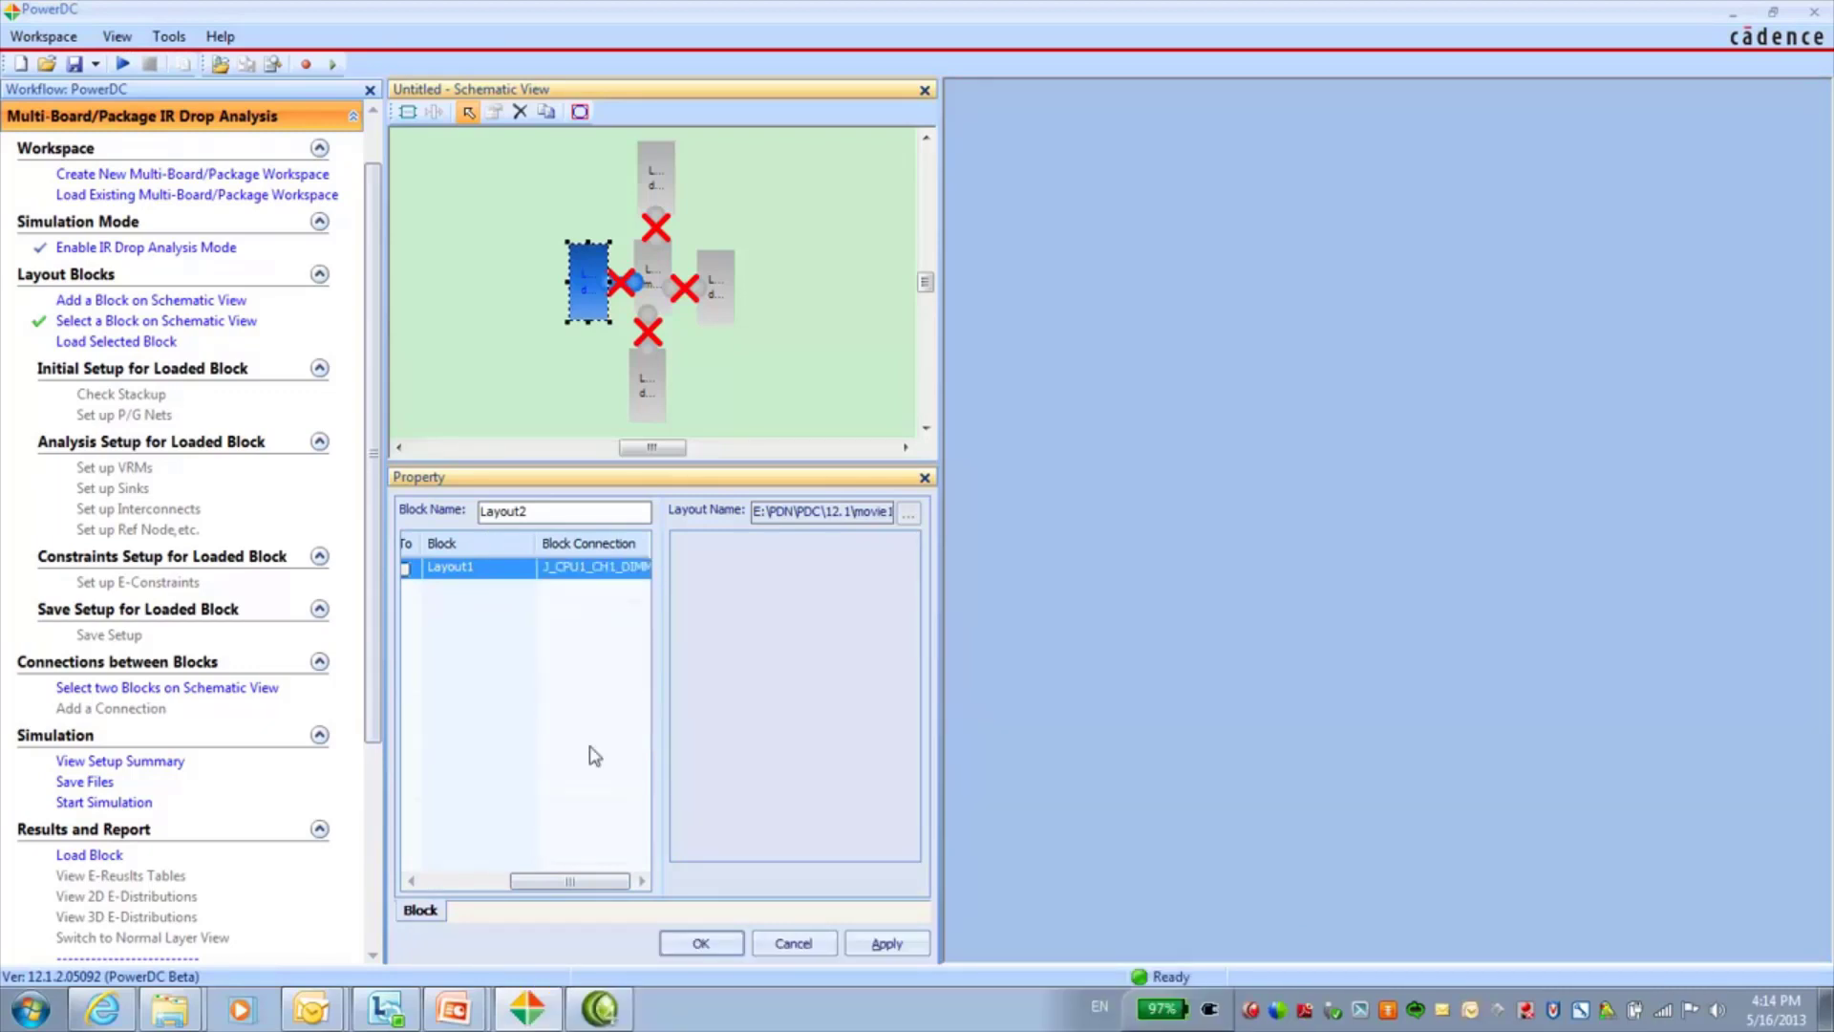
left_click(889, 943)
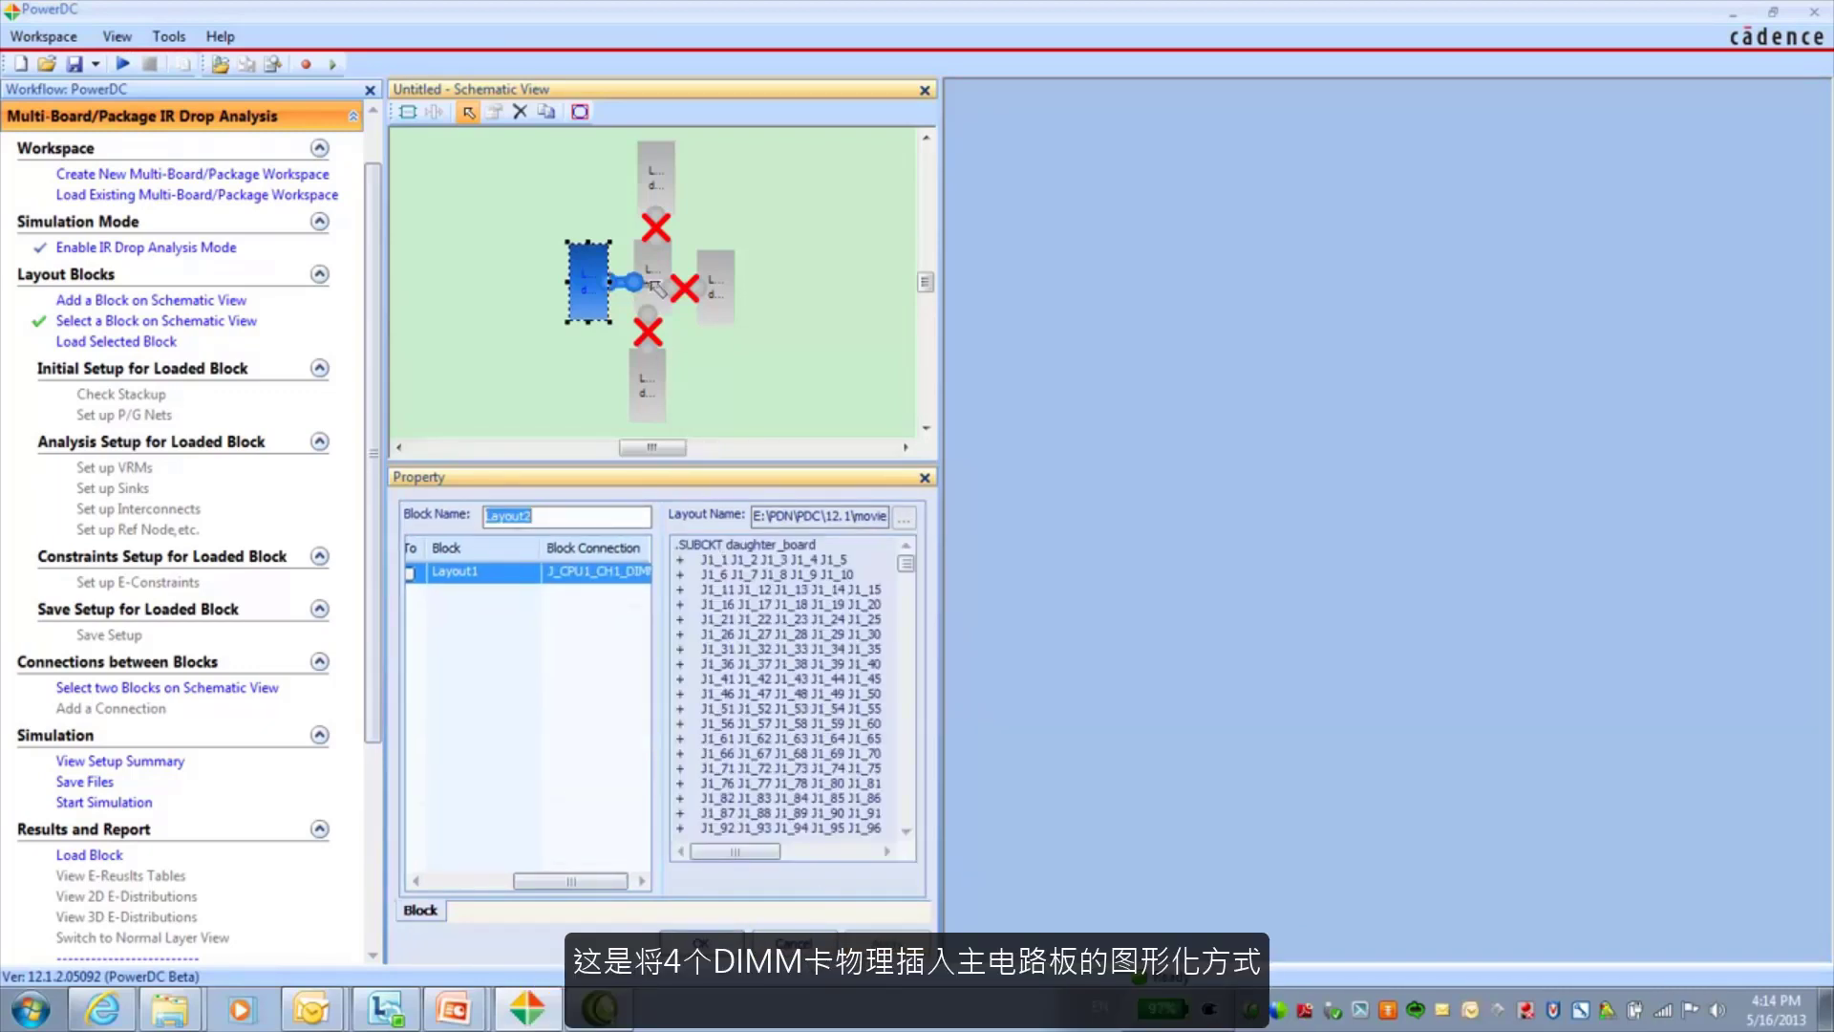
- Link the top block Layout3's J1 connector to Layout1's J_CPU1_CH2_DIMM slot
left_click(657, 182)
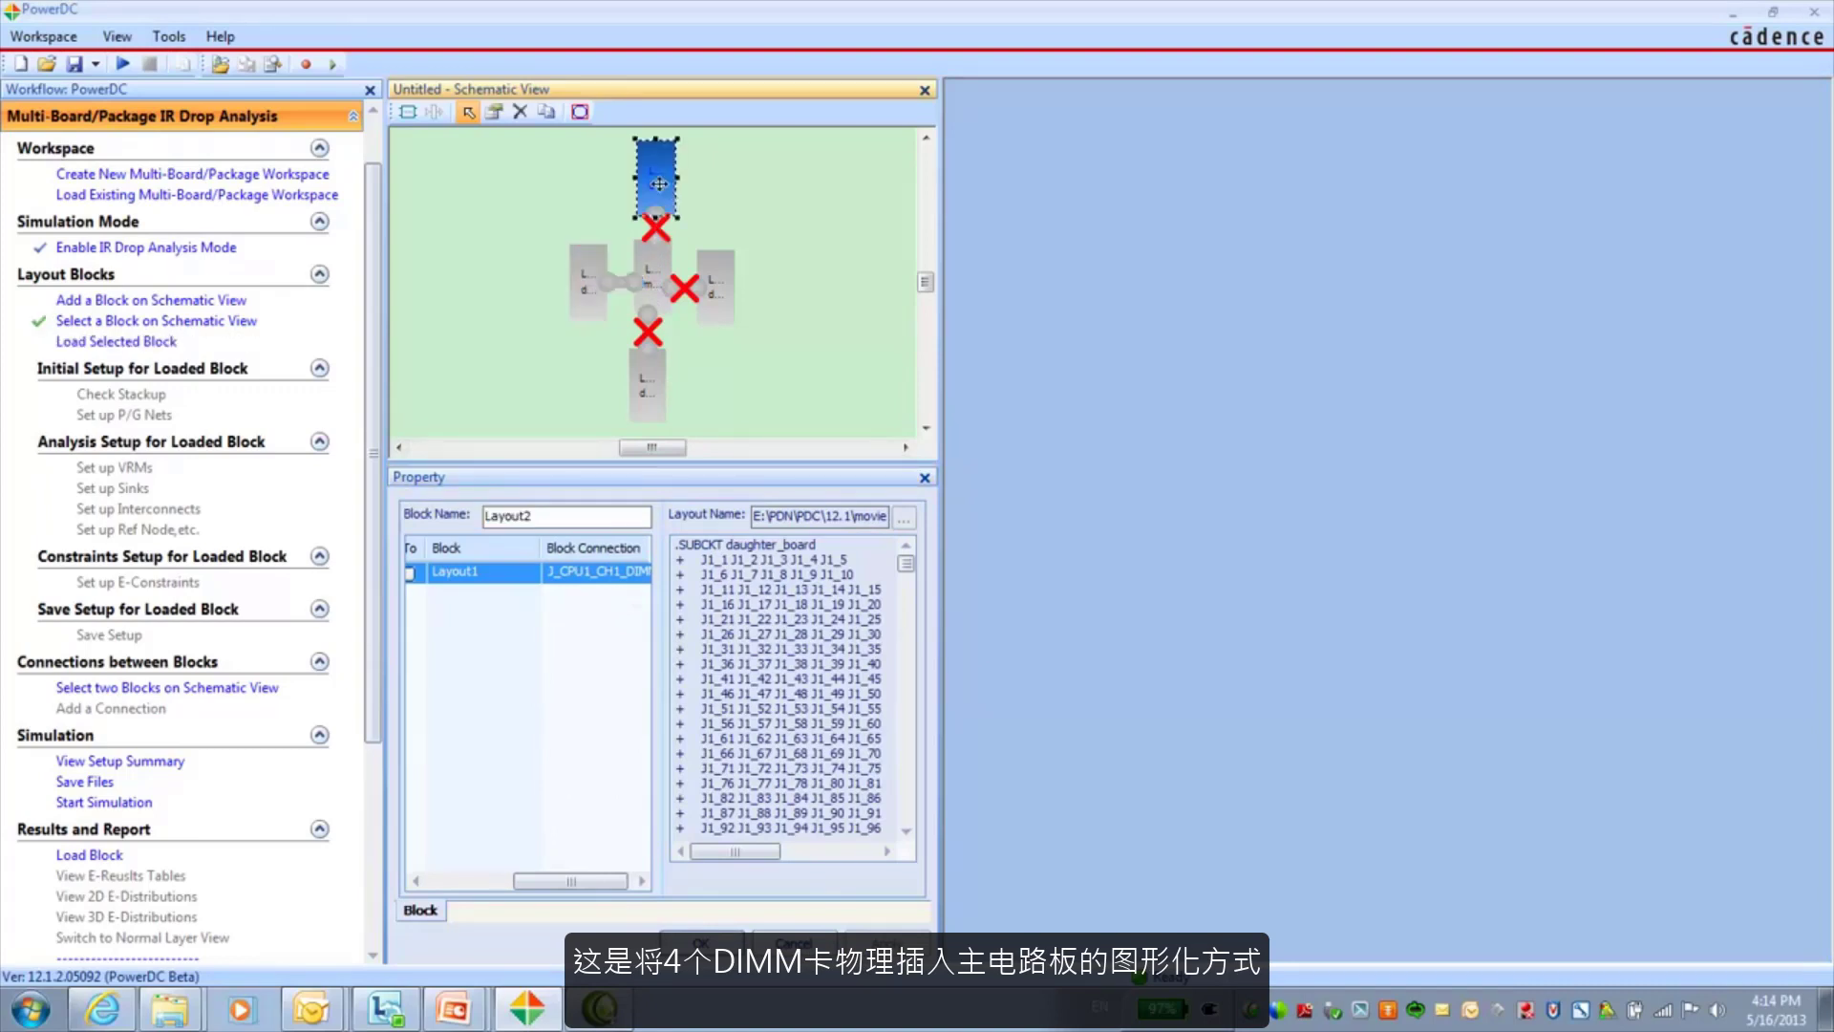
right_click(659, 184)
left_click(707, 196)
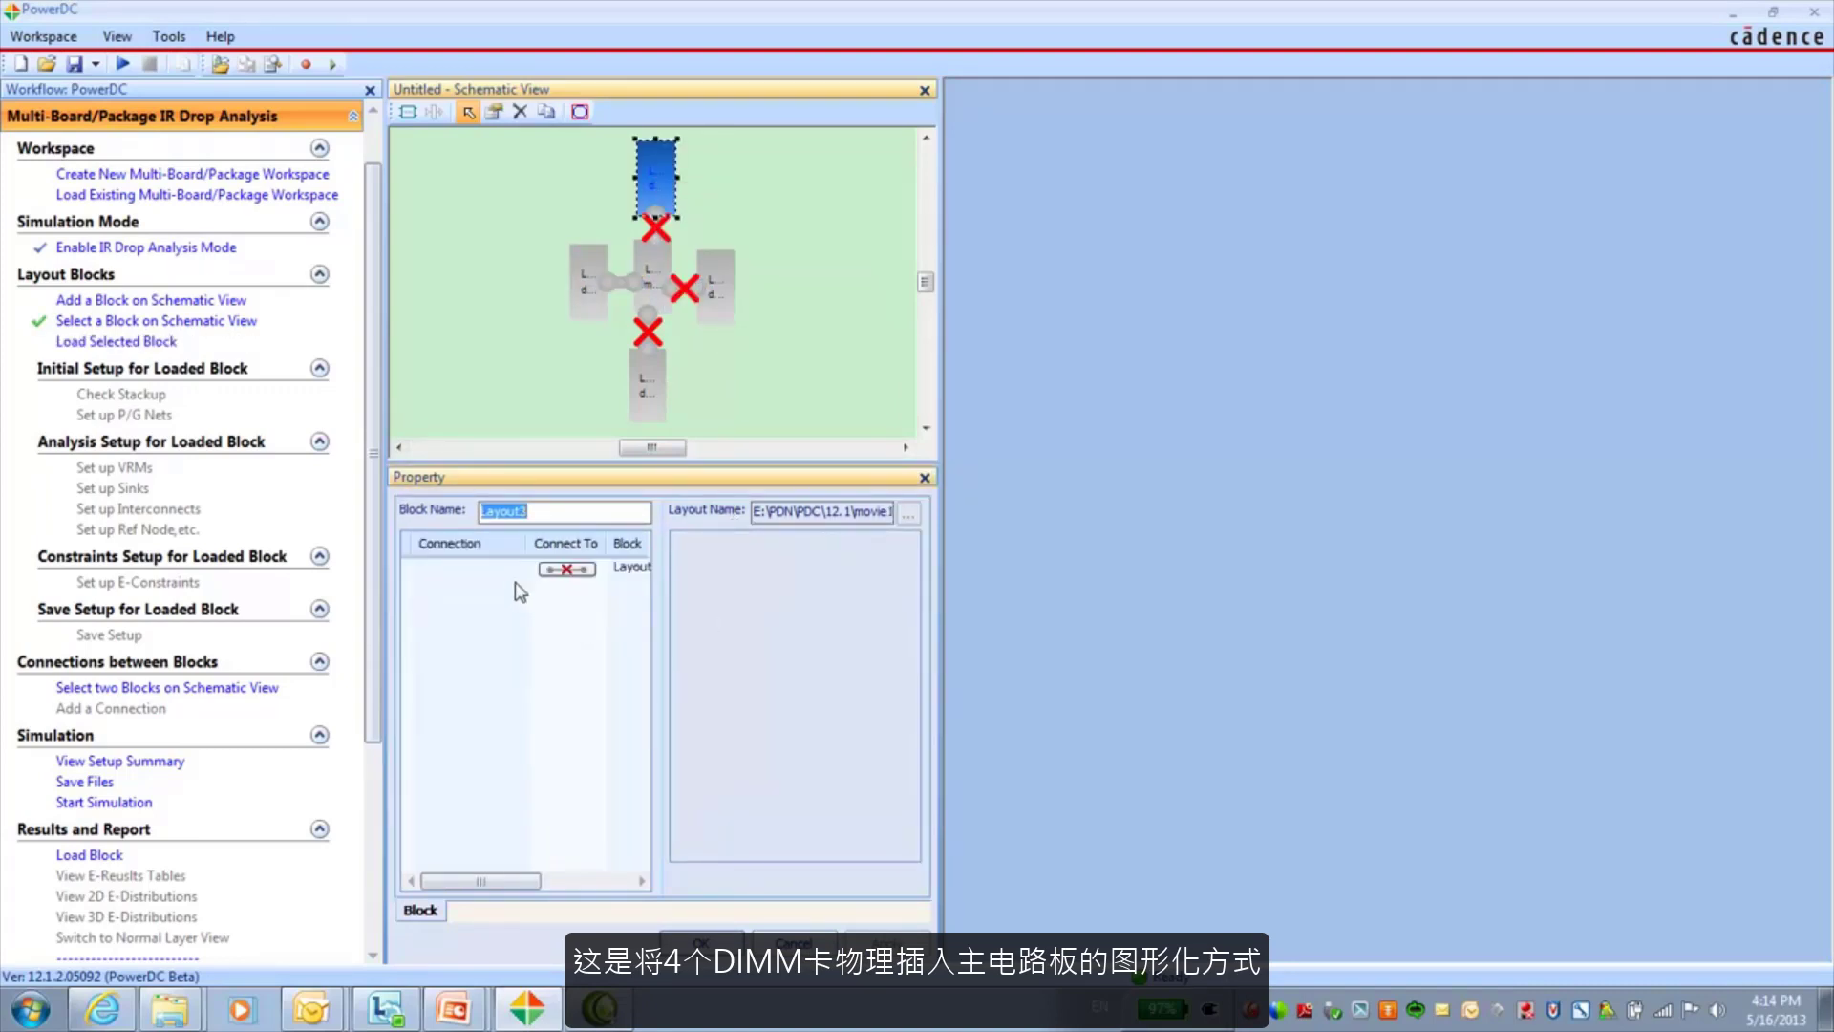
left_click(520, 571)
left_click(524, 578)
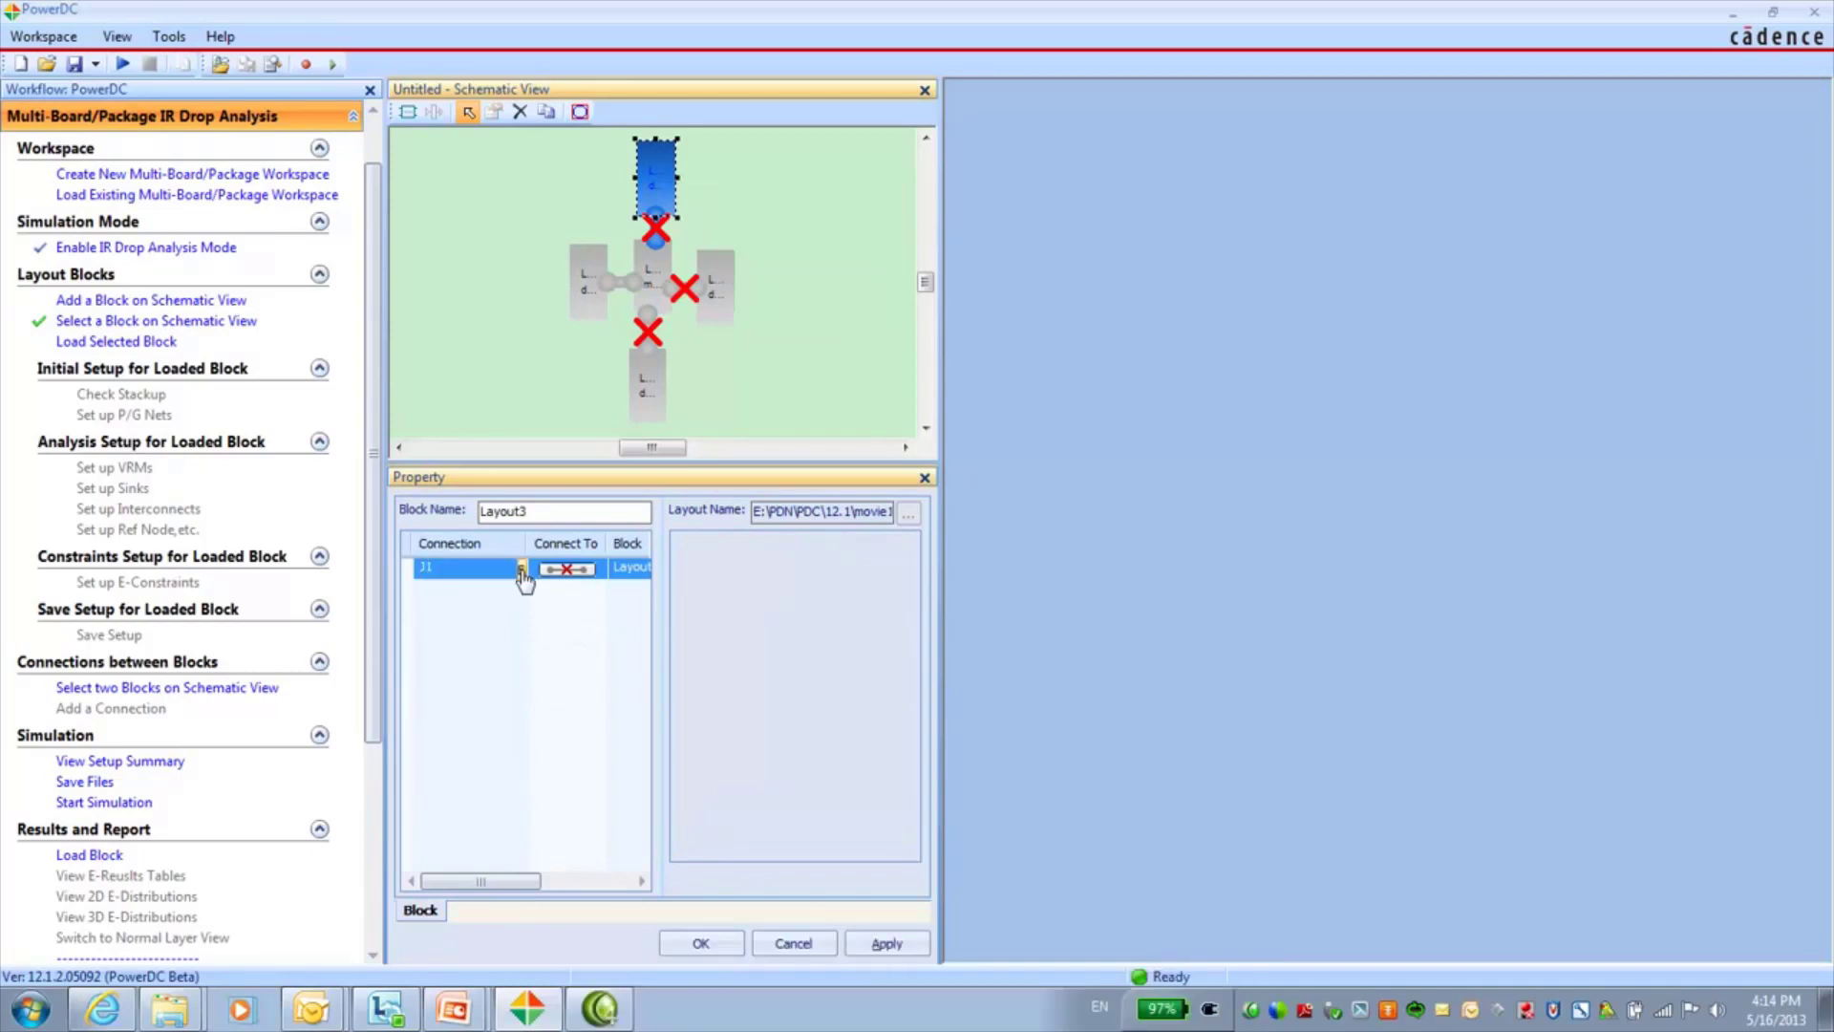
left_click_drag(531, 884, 623, 883)
left_click(631, 573)
left_click(641, 571)
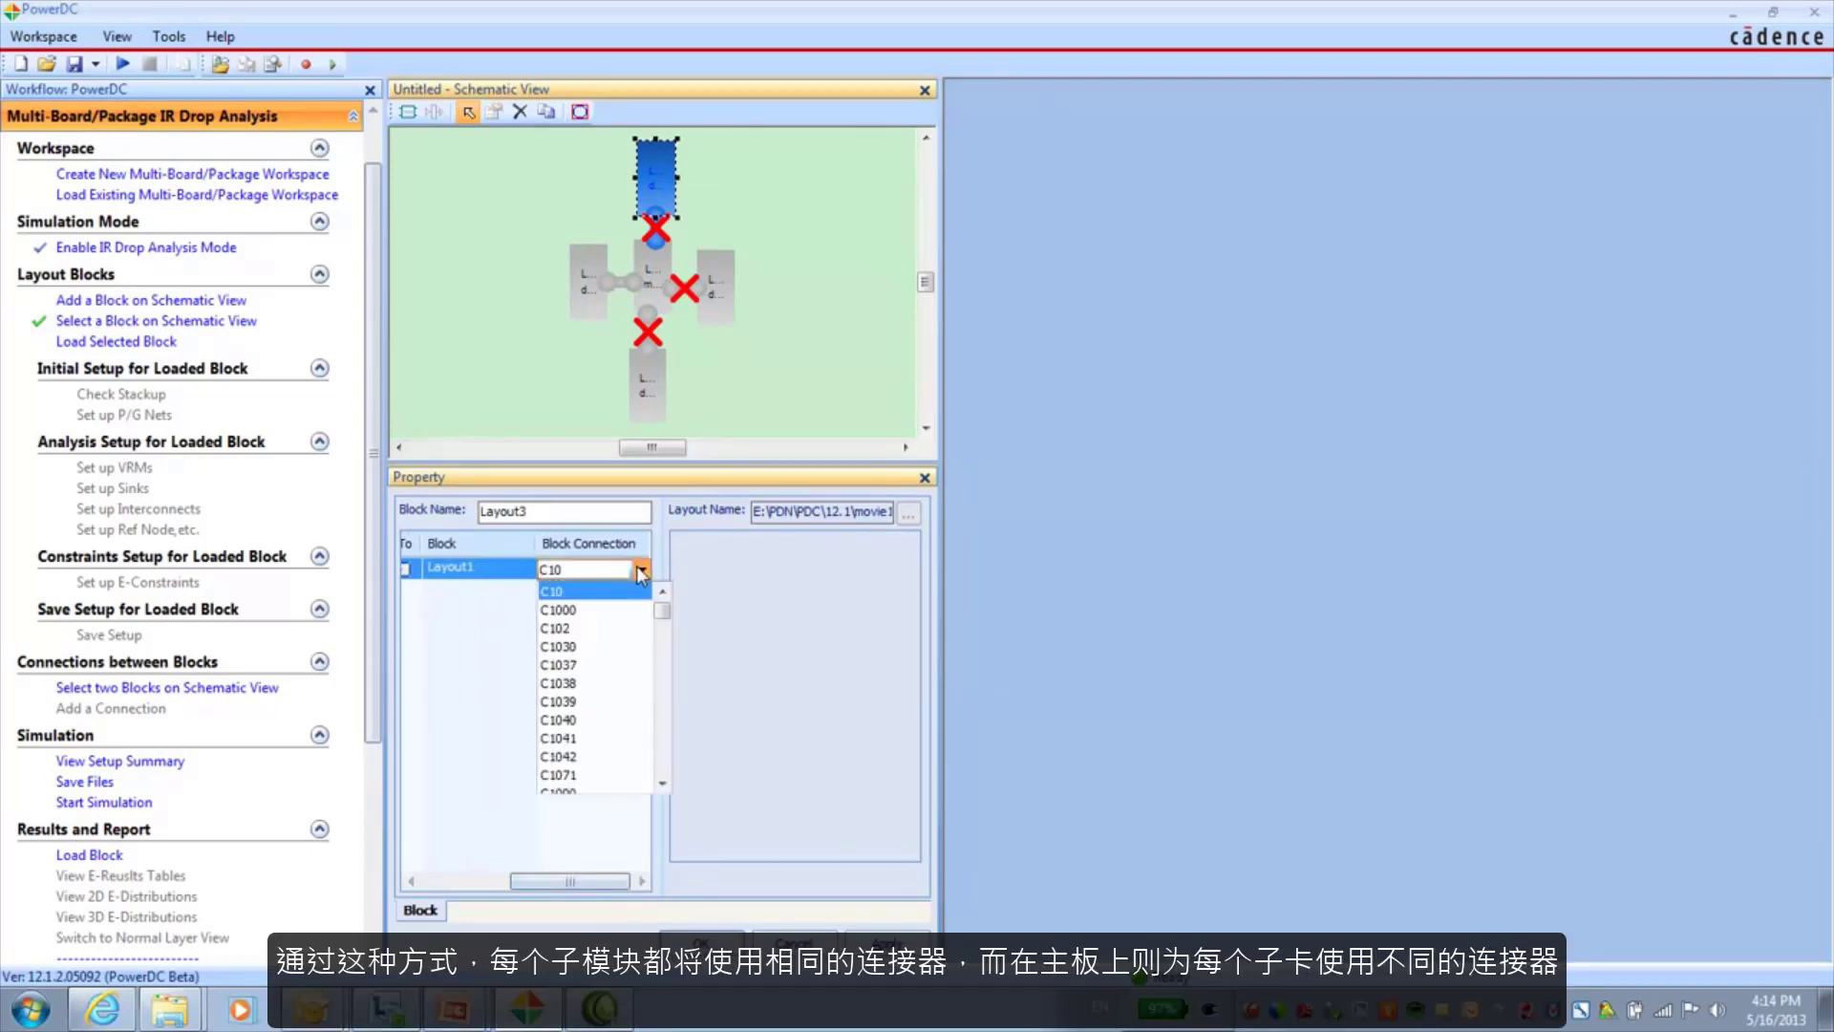
scroll(640, 573, "down", 5)
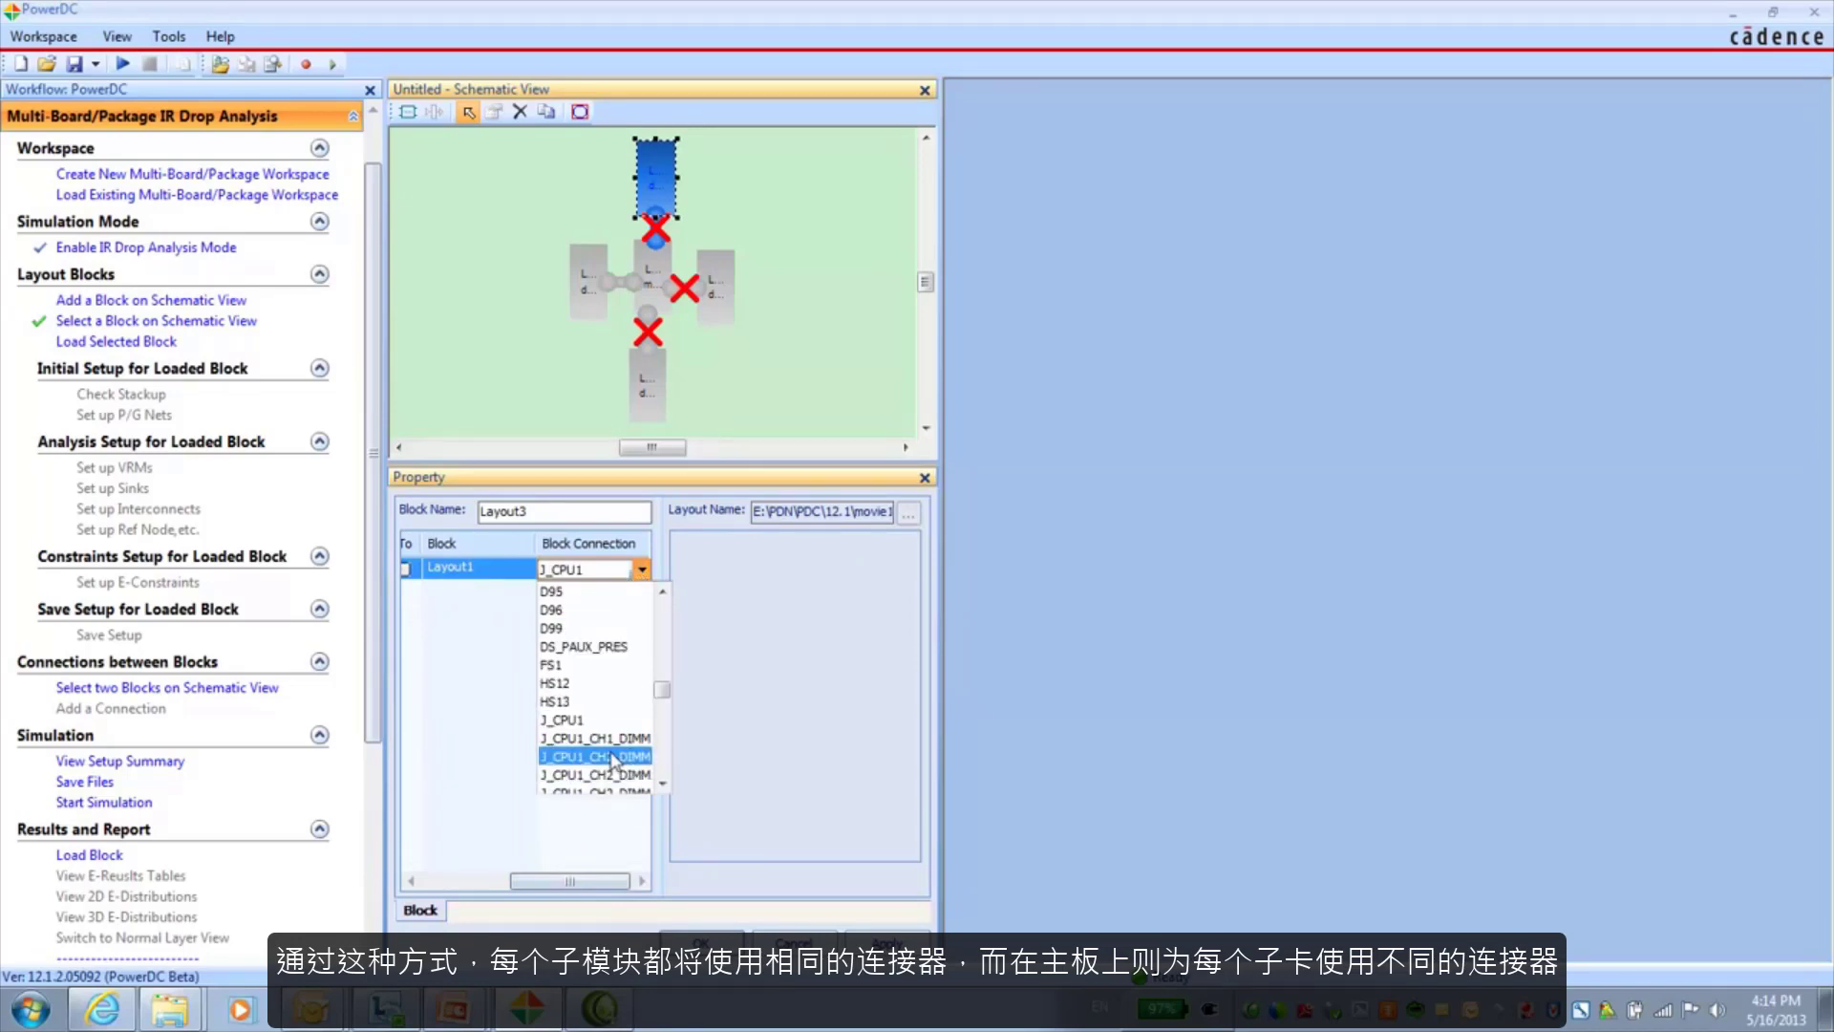
left_click(604, 756)
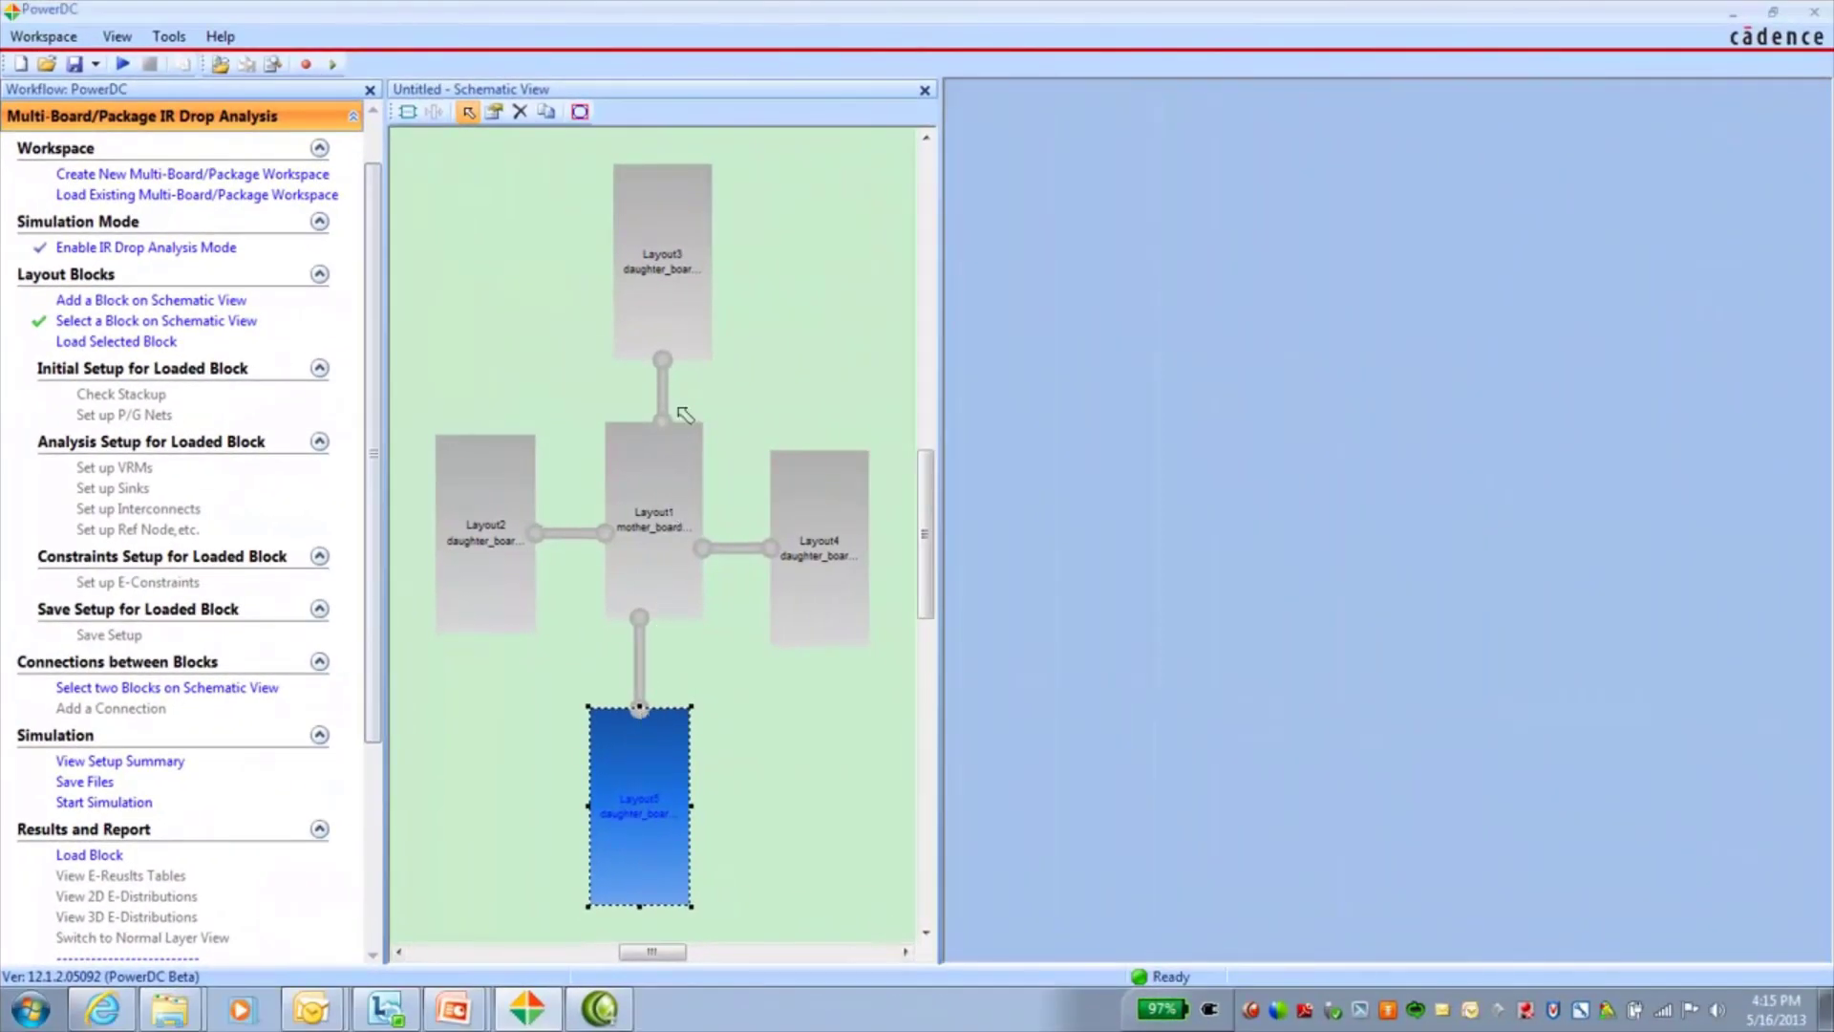
left_click(653, 293)
left_click_drag(652, 292, 653, 261)
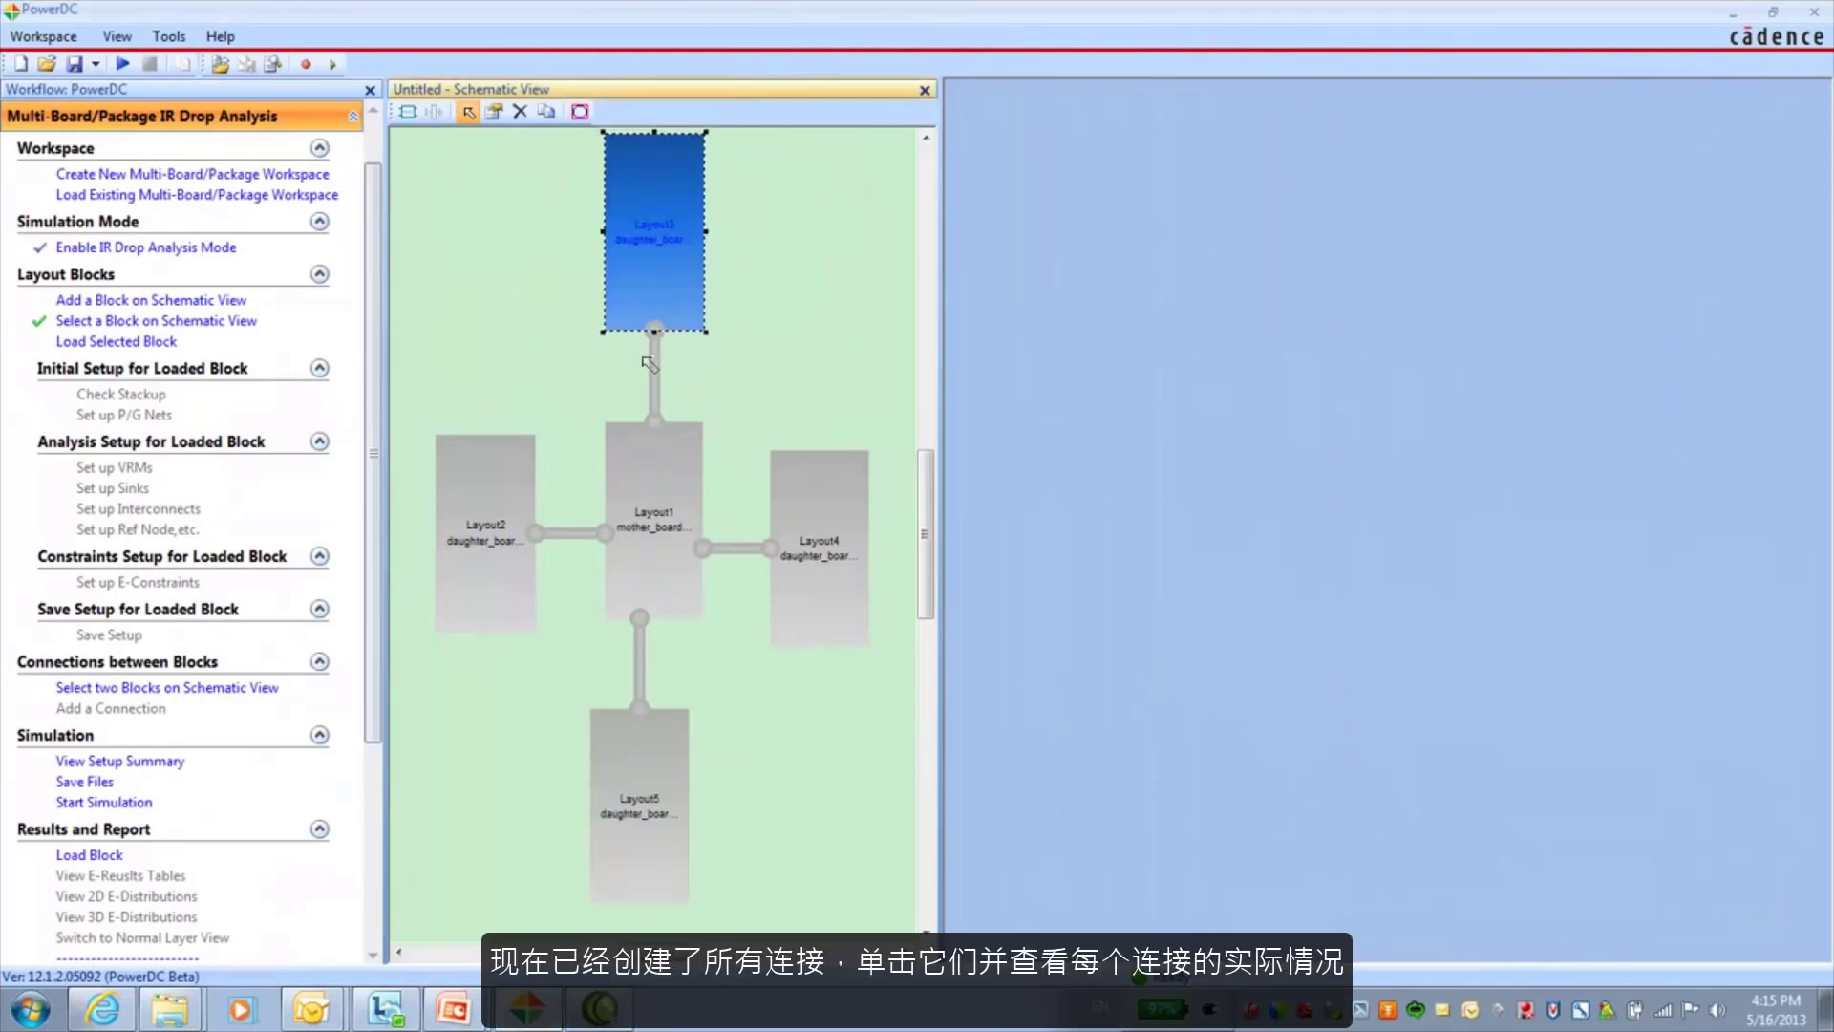
left_click(658, 406)
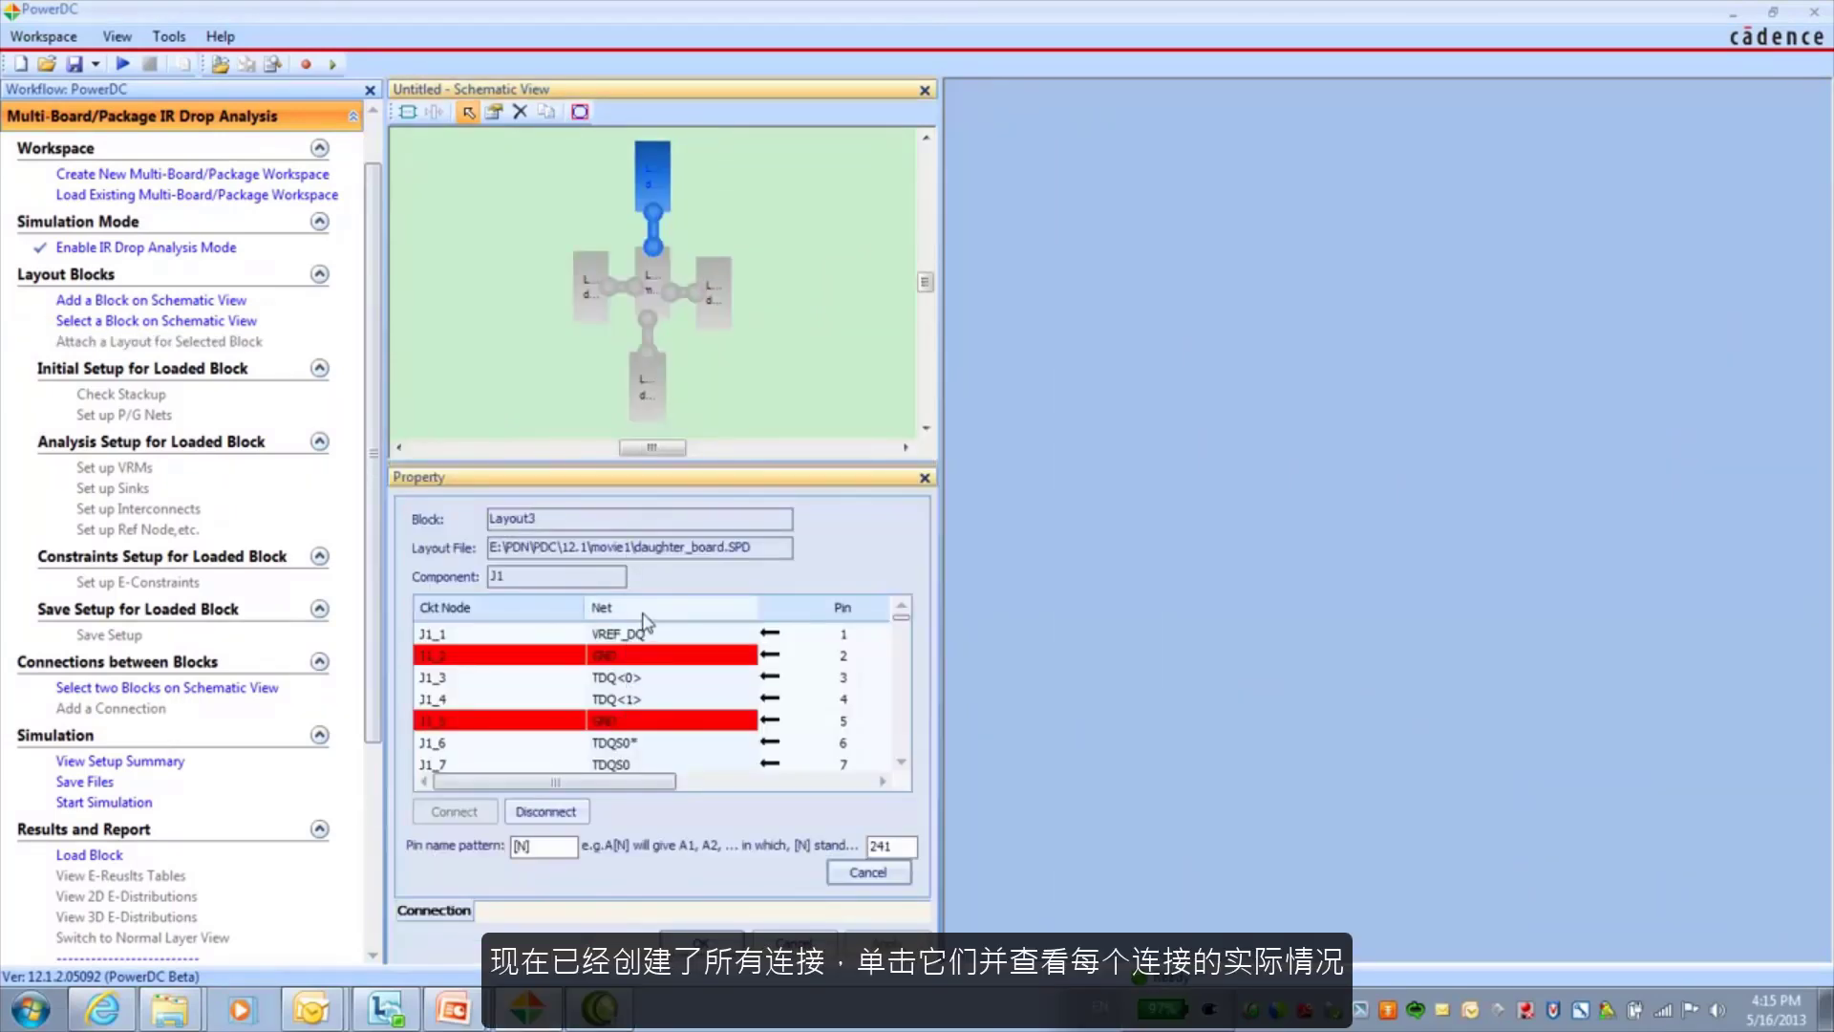
left_click(631, 607)
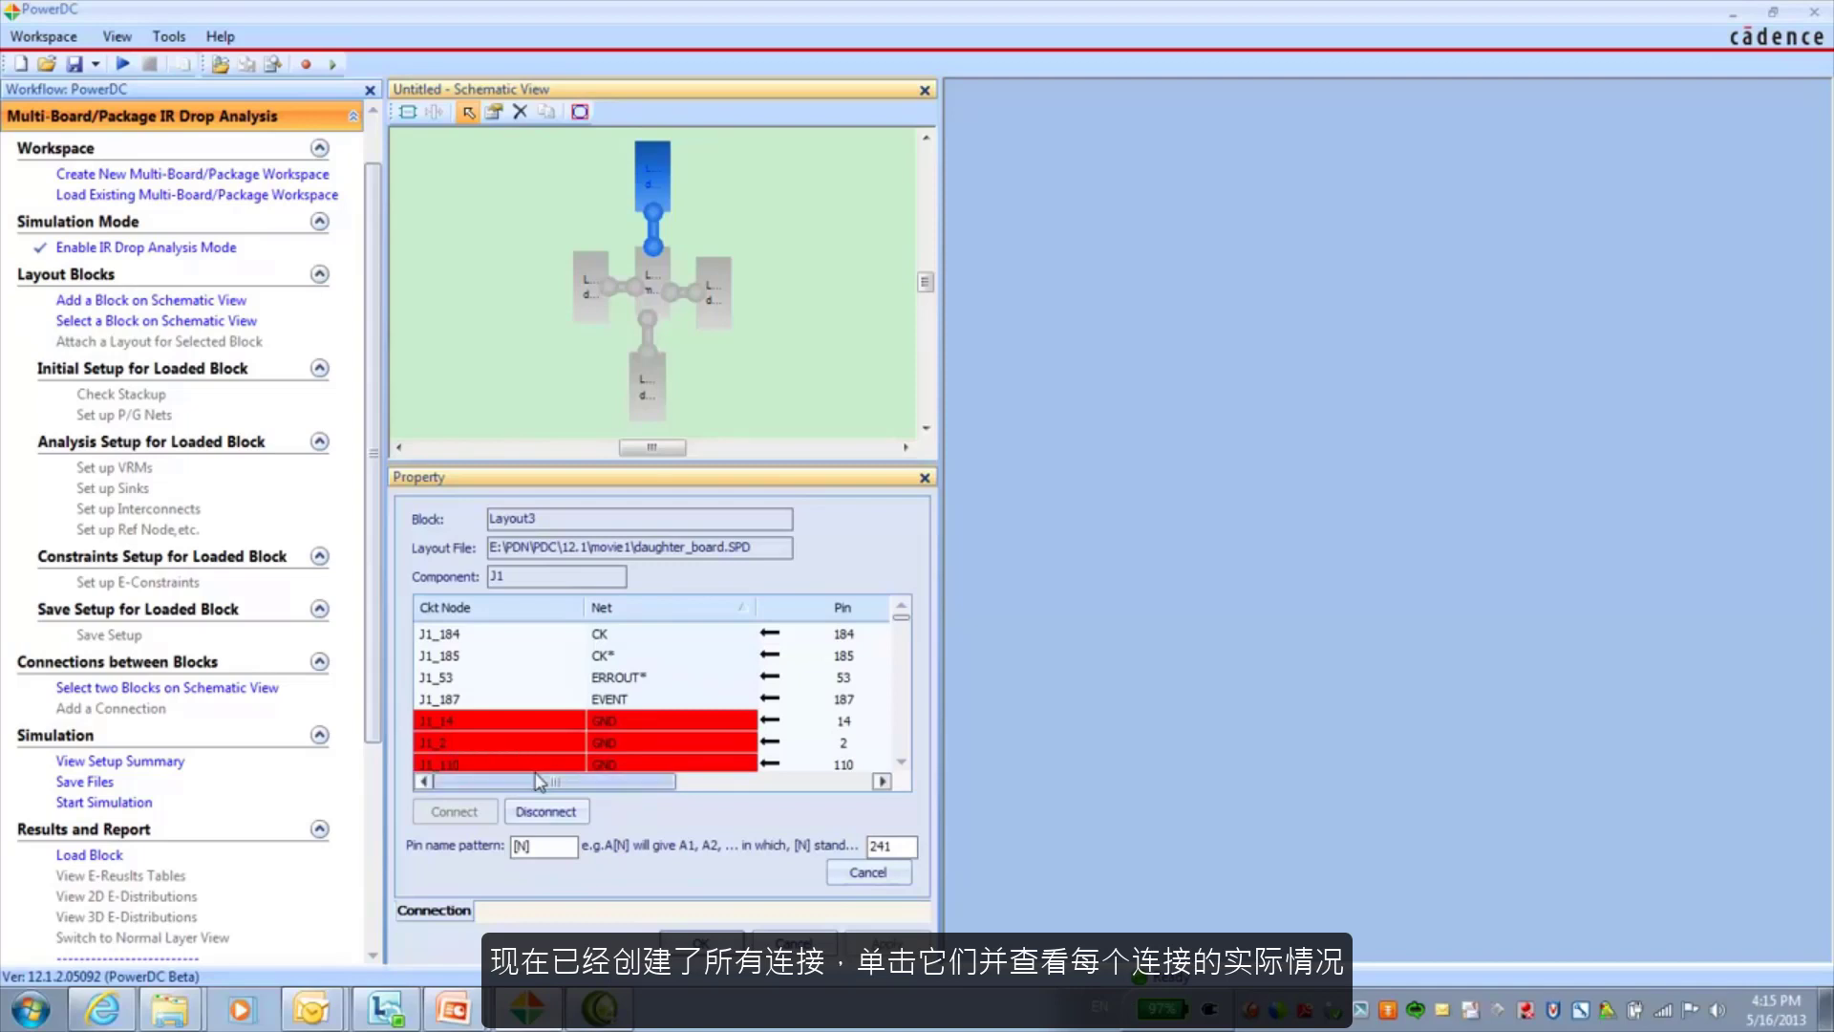
left_click_drag(545, 782, 726, 807)
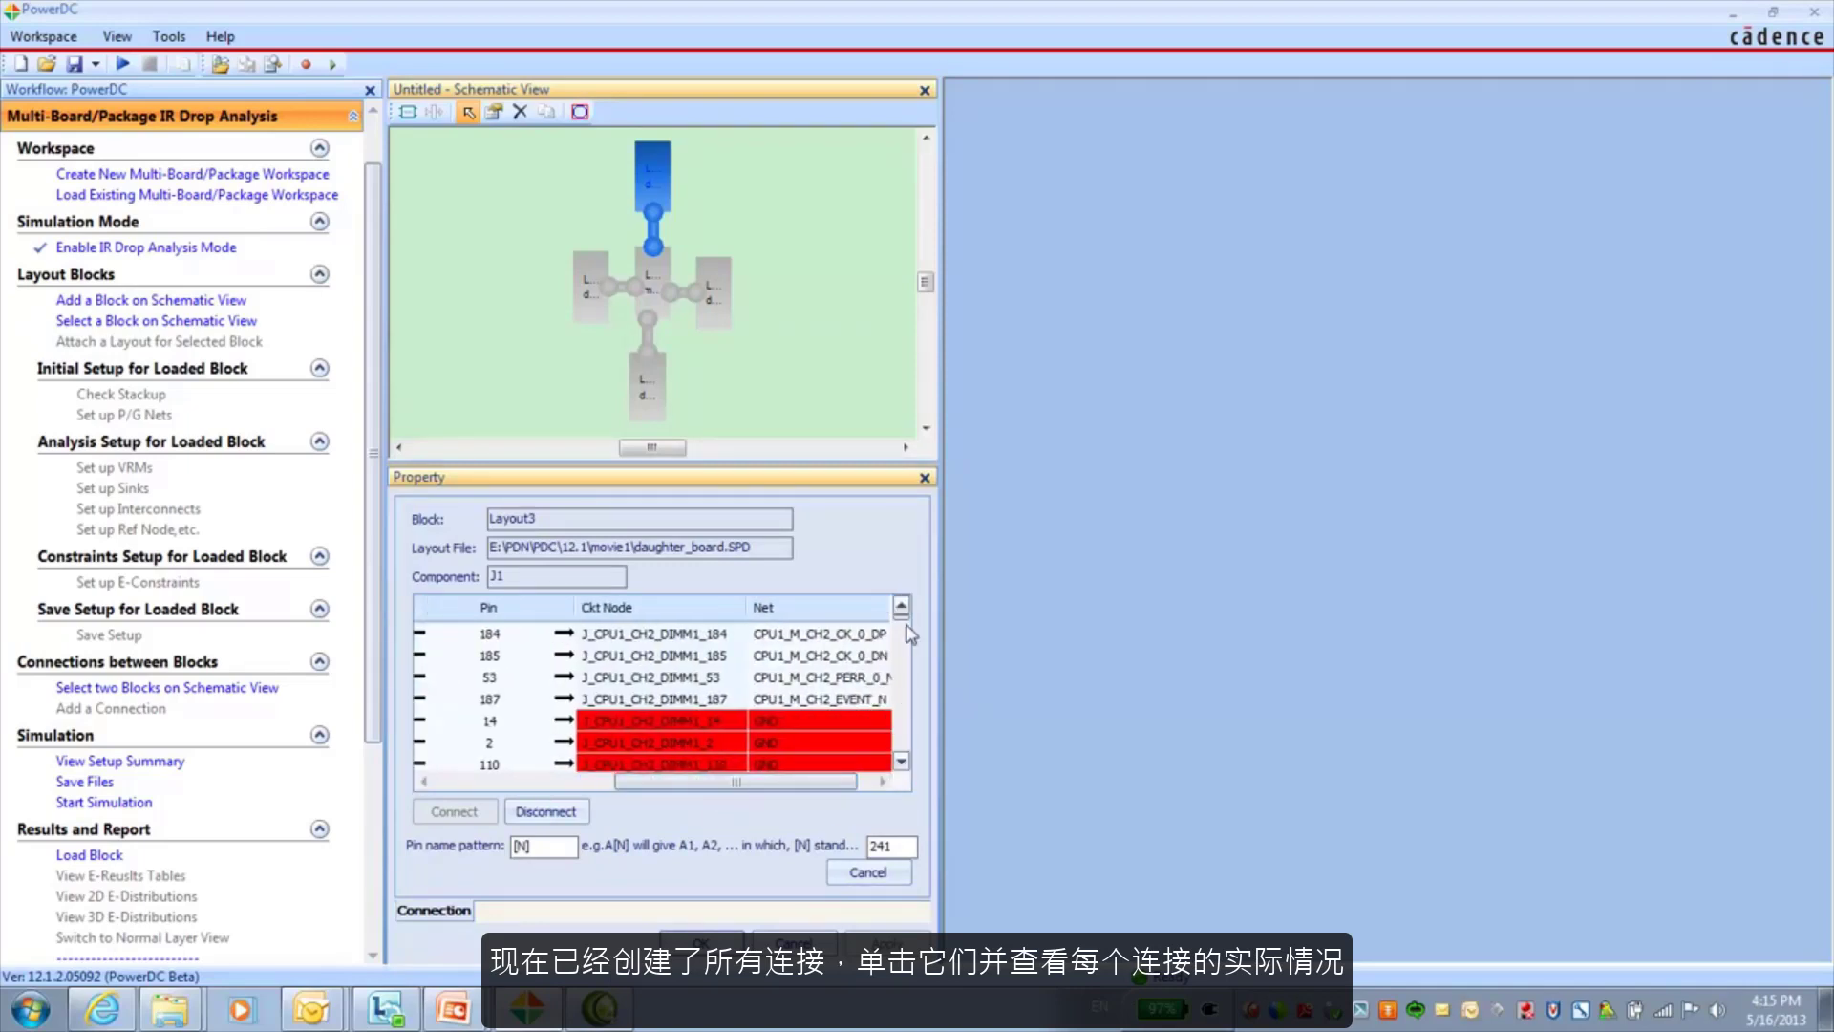
left_click_drag(904, 619, 902, 757)
left_click_drag(638, 781, 431, 799)
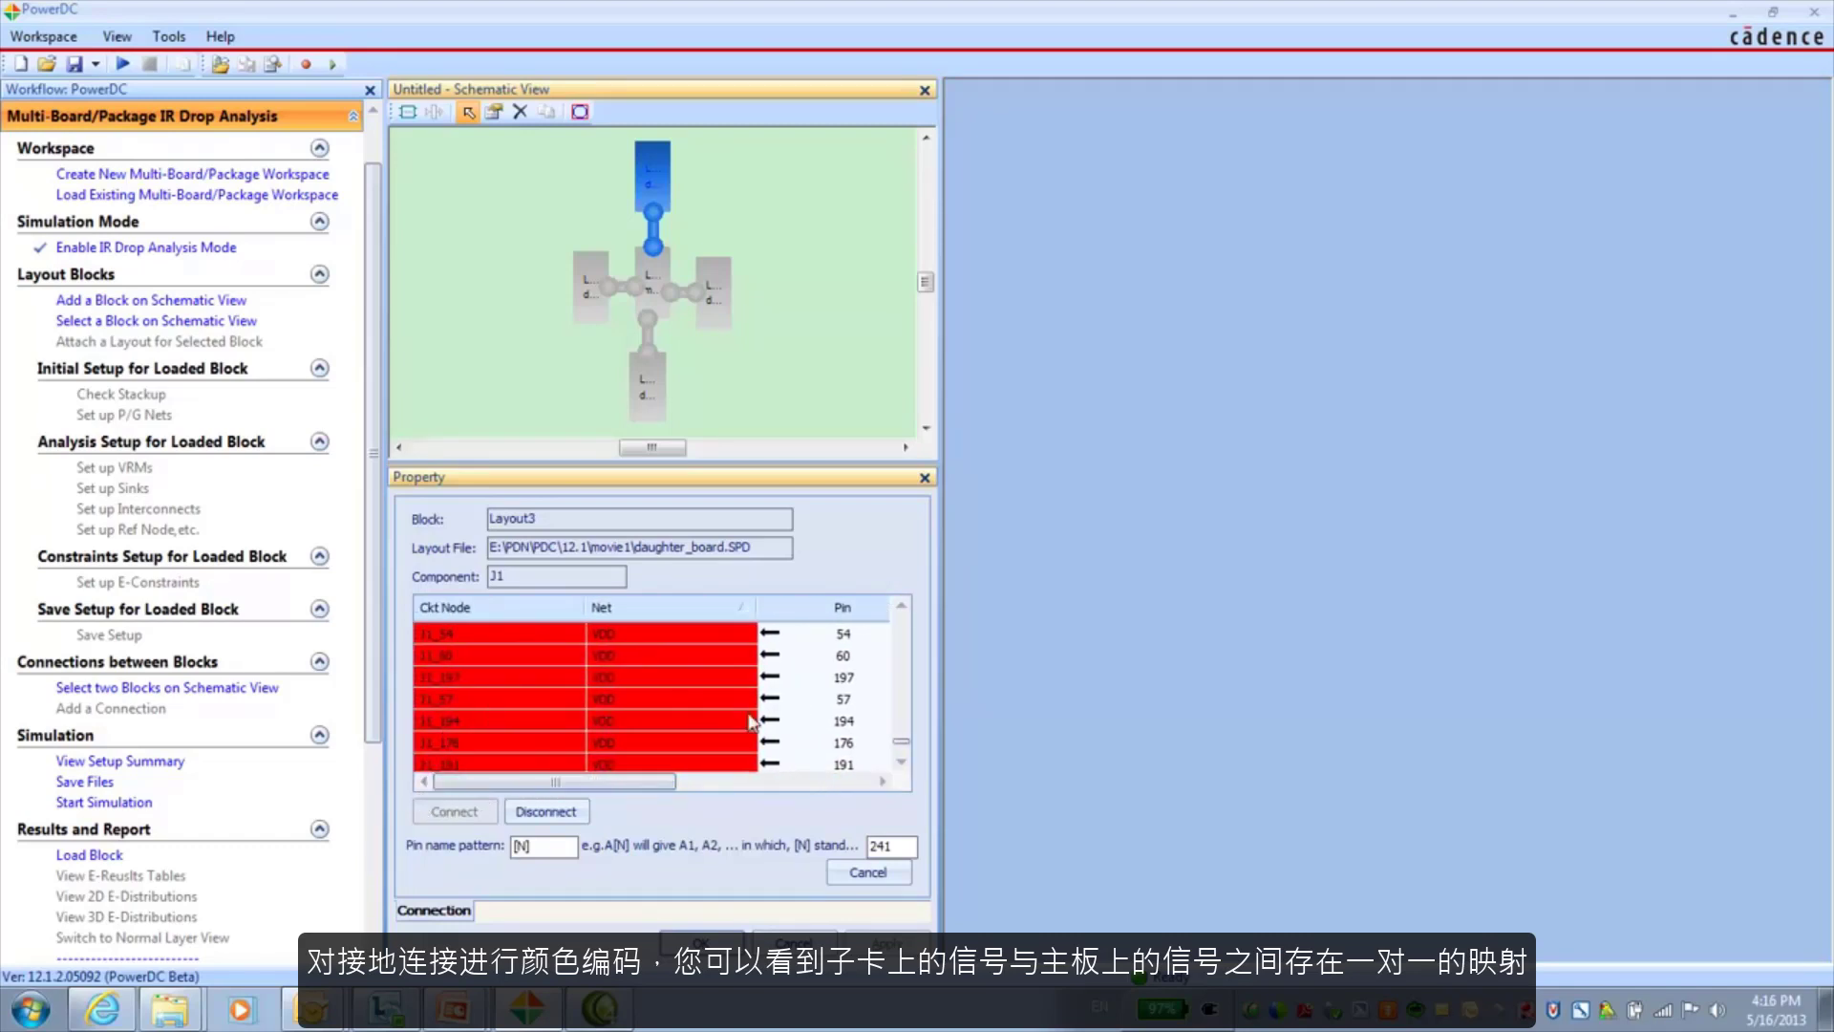
left_click_drag(900, 742, 901, 638)
- Load Layout1's mother_board.spd block and widen the Layer View beside the schematic
left_click(702, 942)
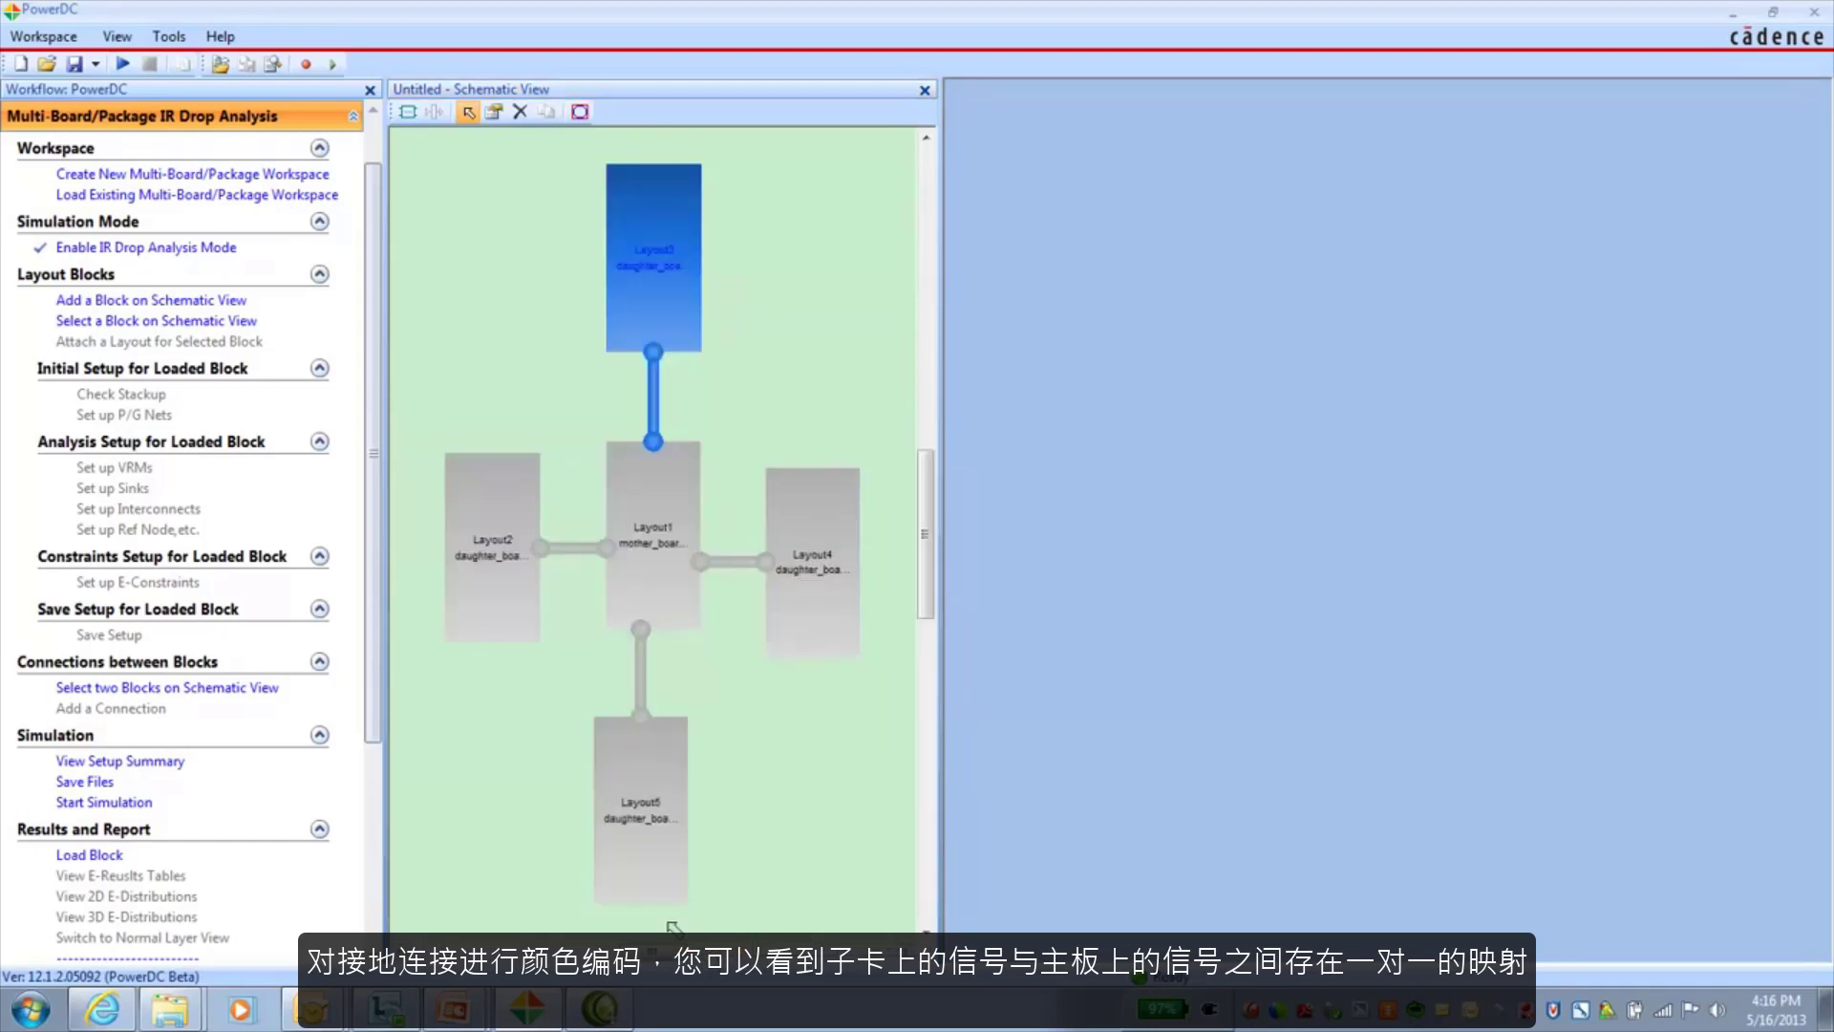
left_click(650, 535)
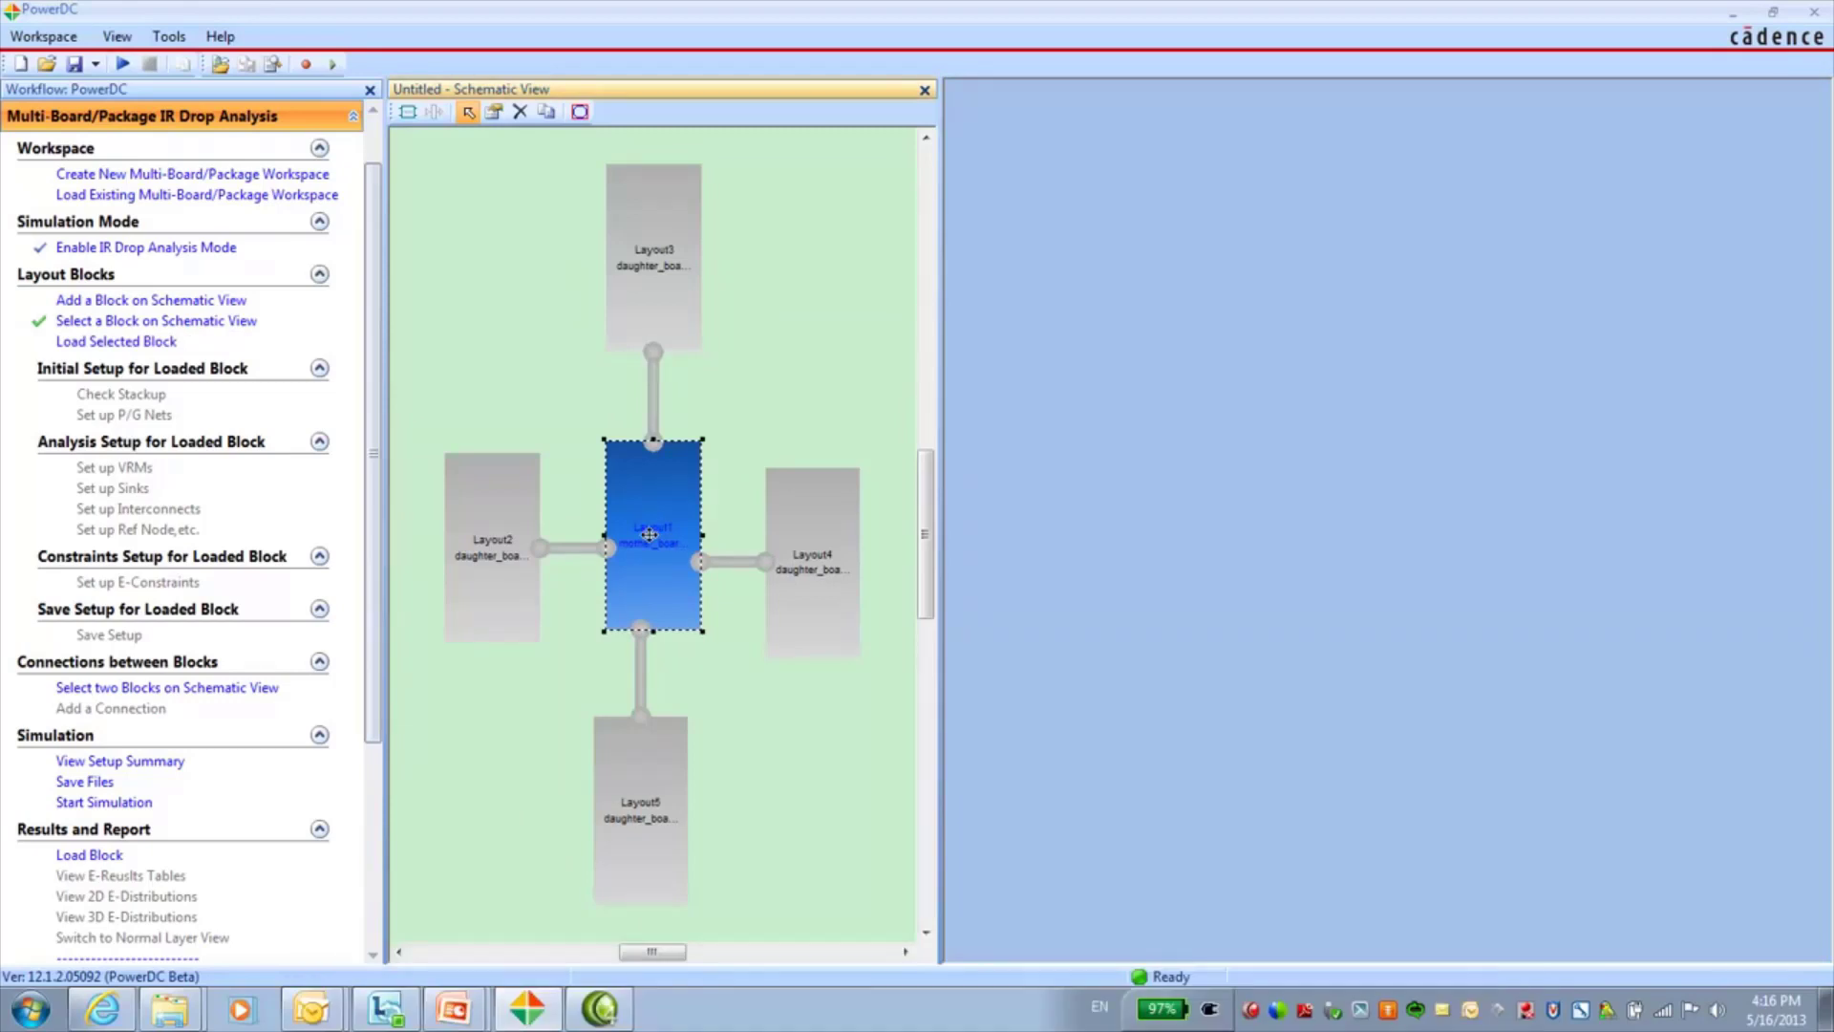
right_click(650, 535)
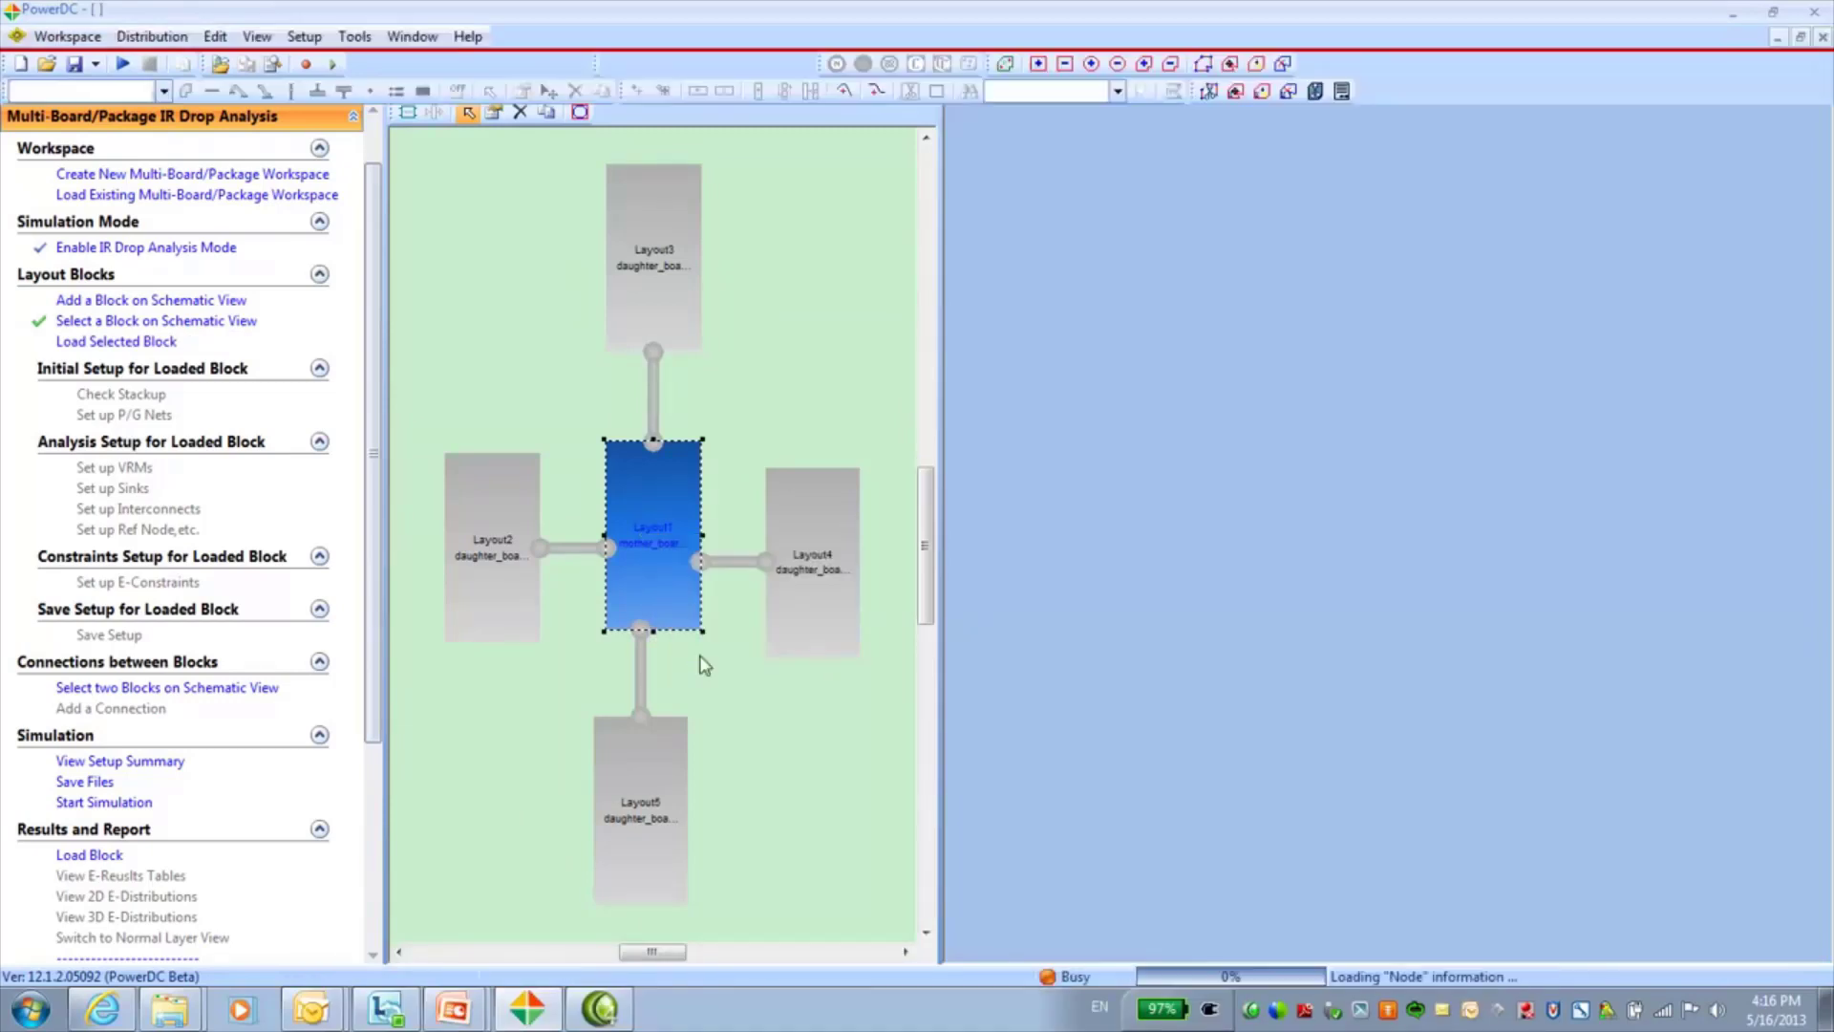
left_click(703, 648)
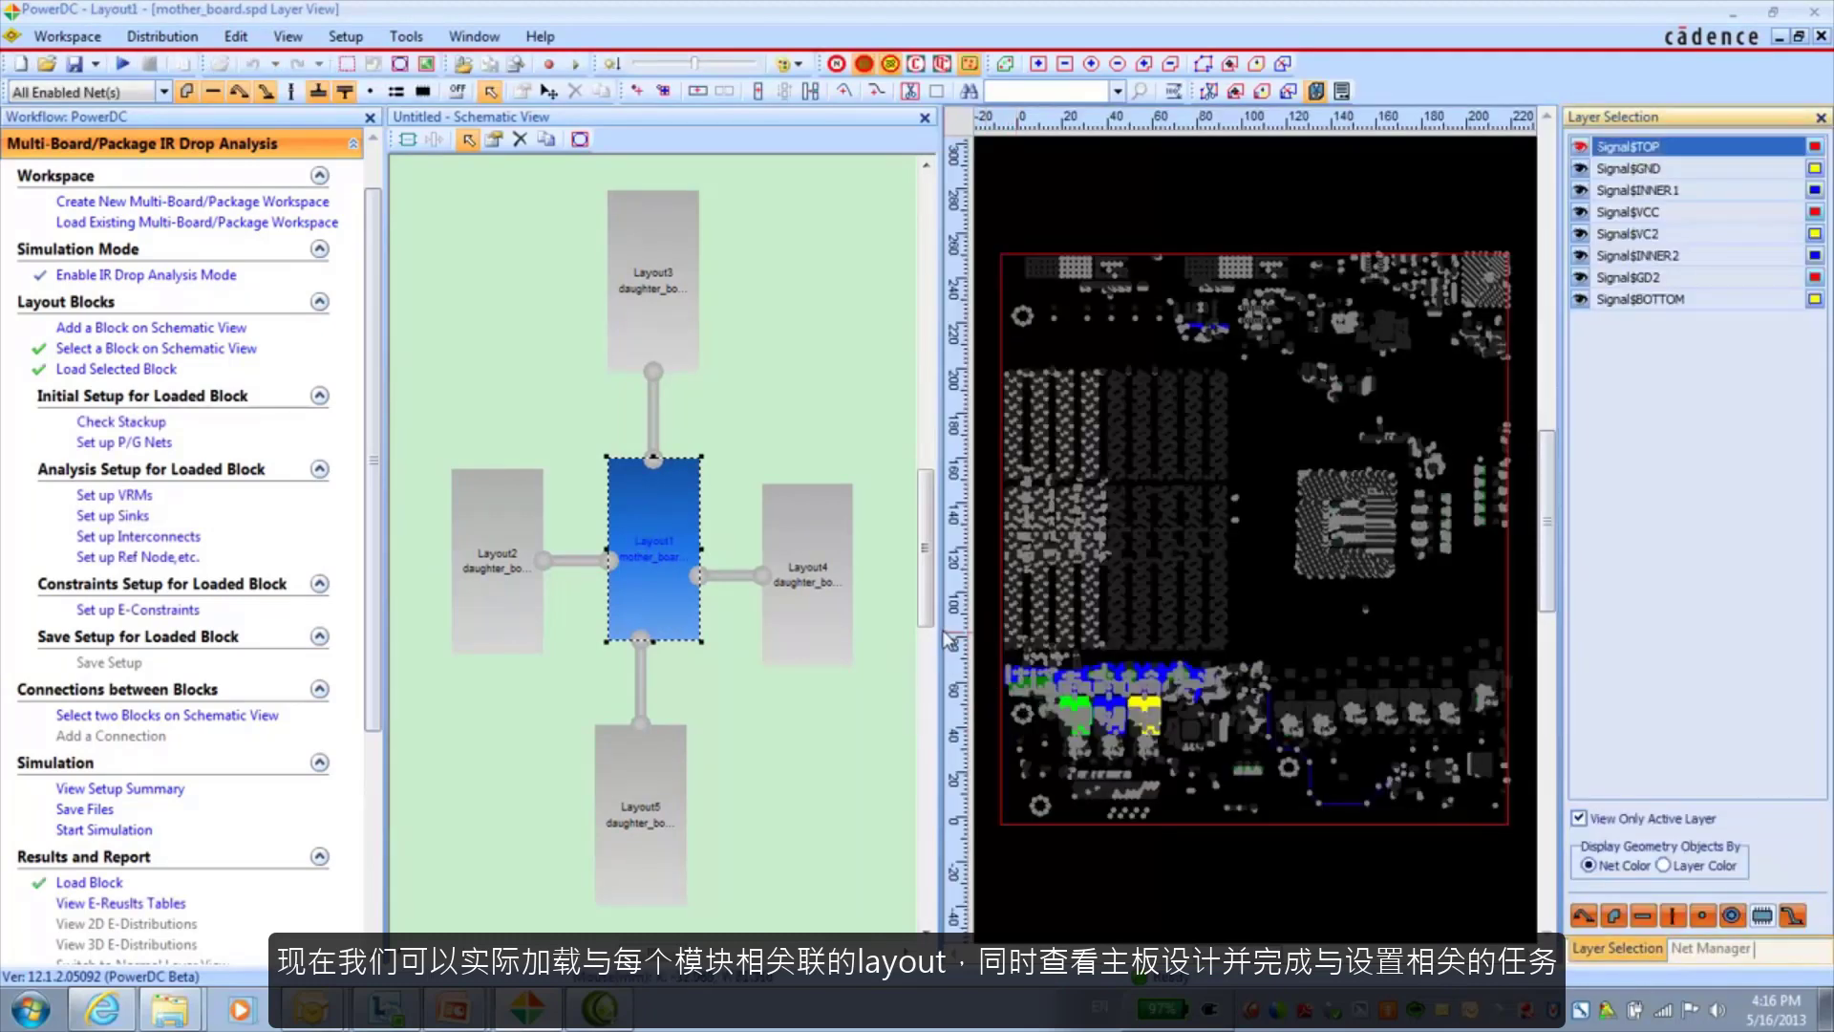
left_click_drag(940, 629, 873, 630)
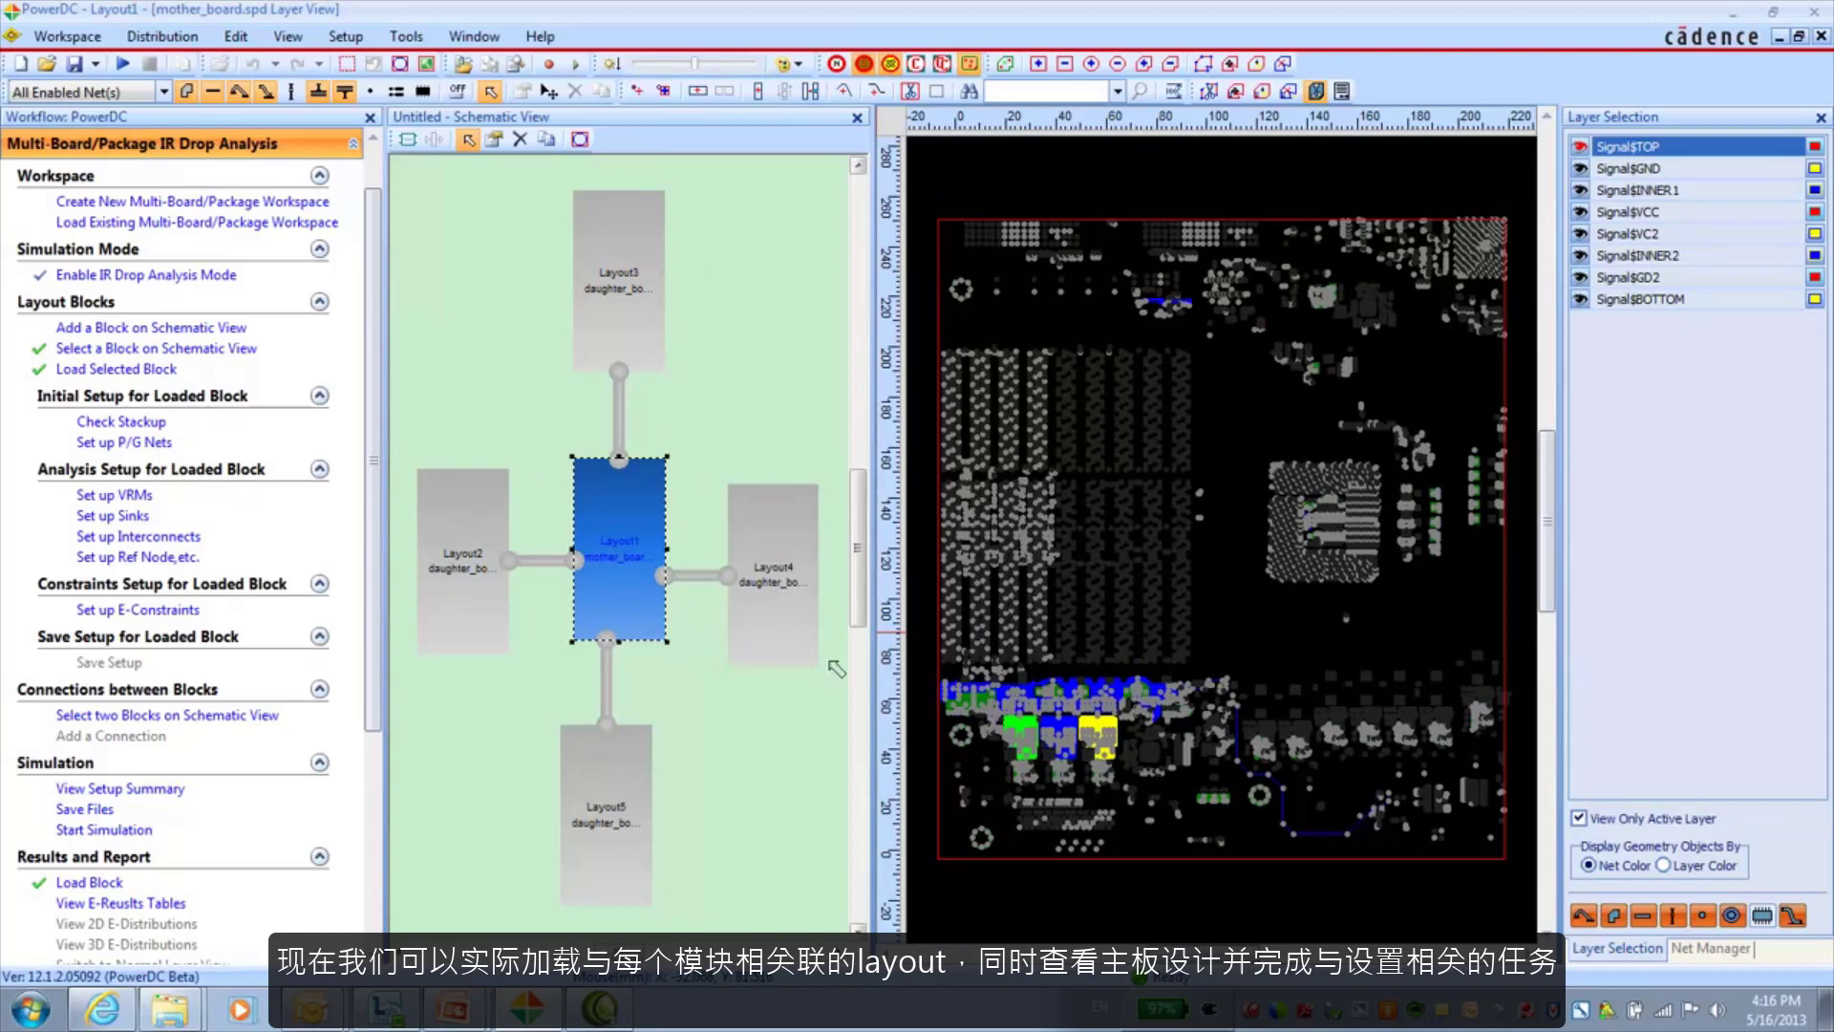
- Check the mother board's layer stackup and pad stacks, then open the Net Manager
left_click(148, 425)
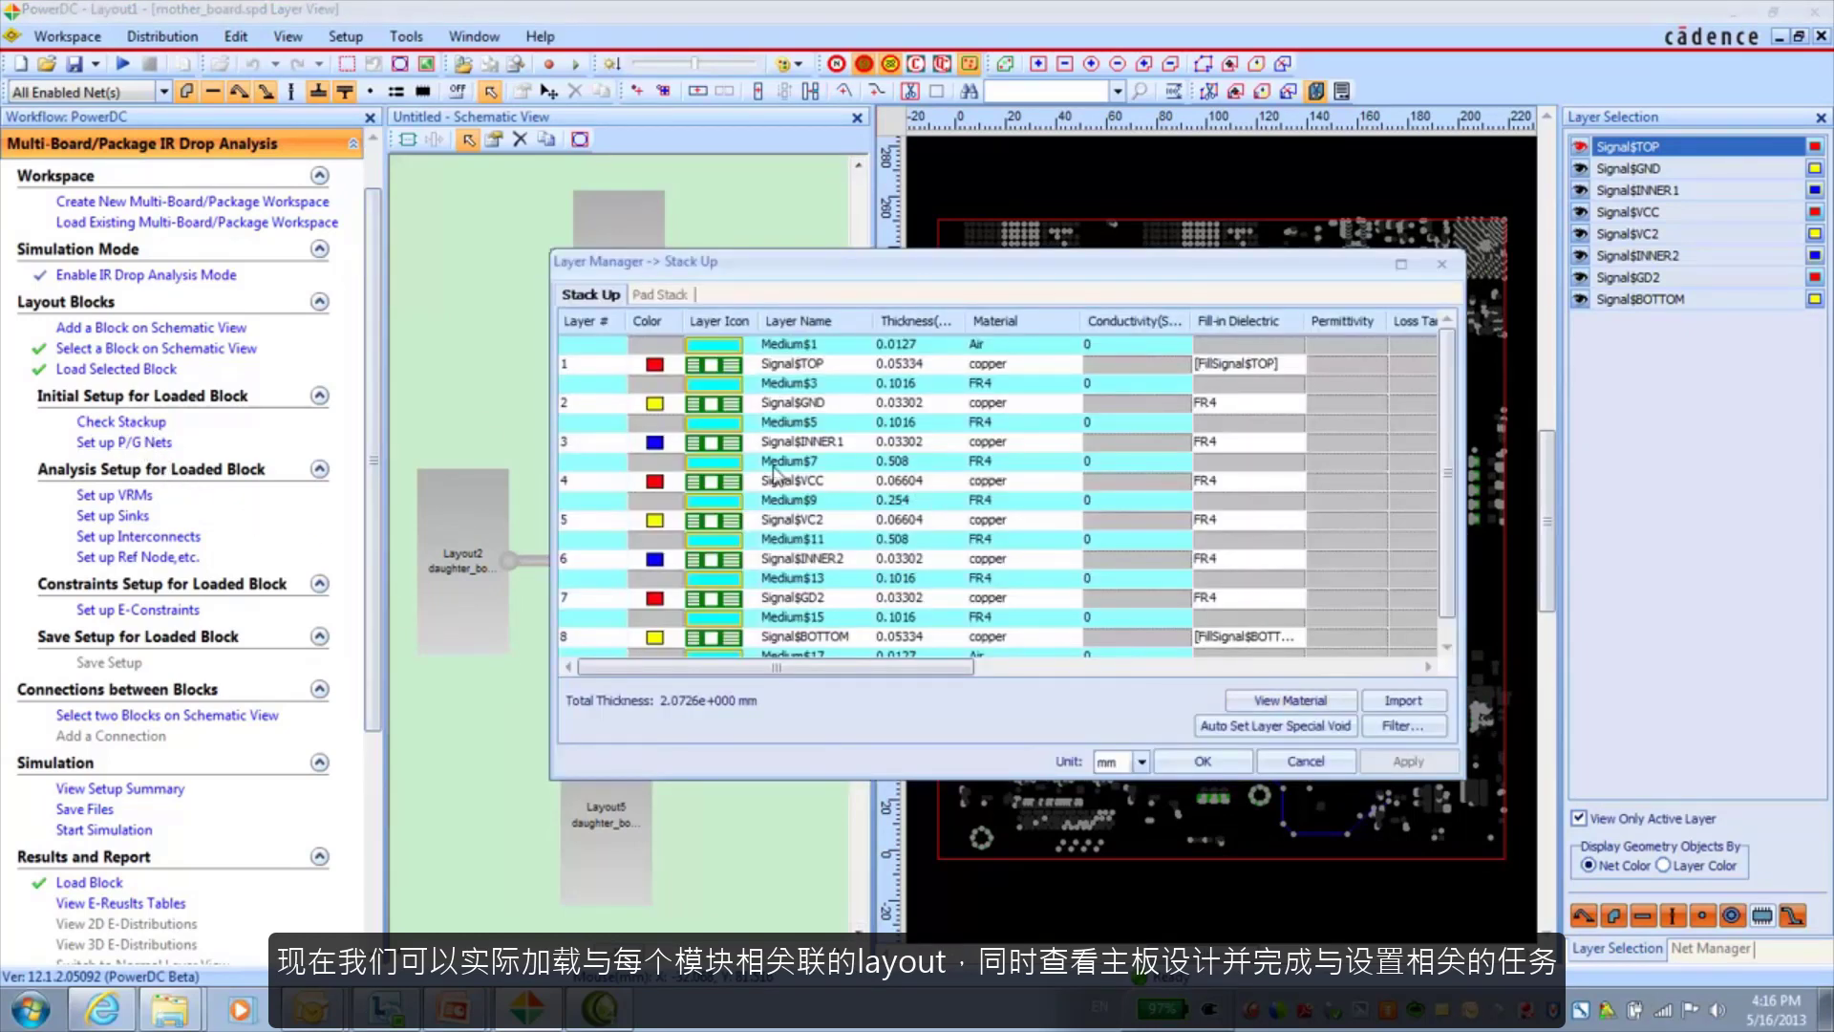
left_click(669, 298)
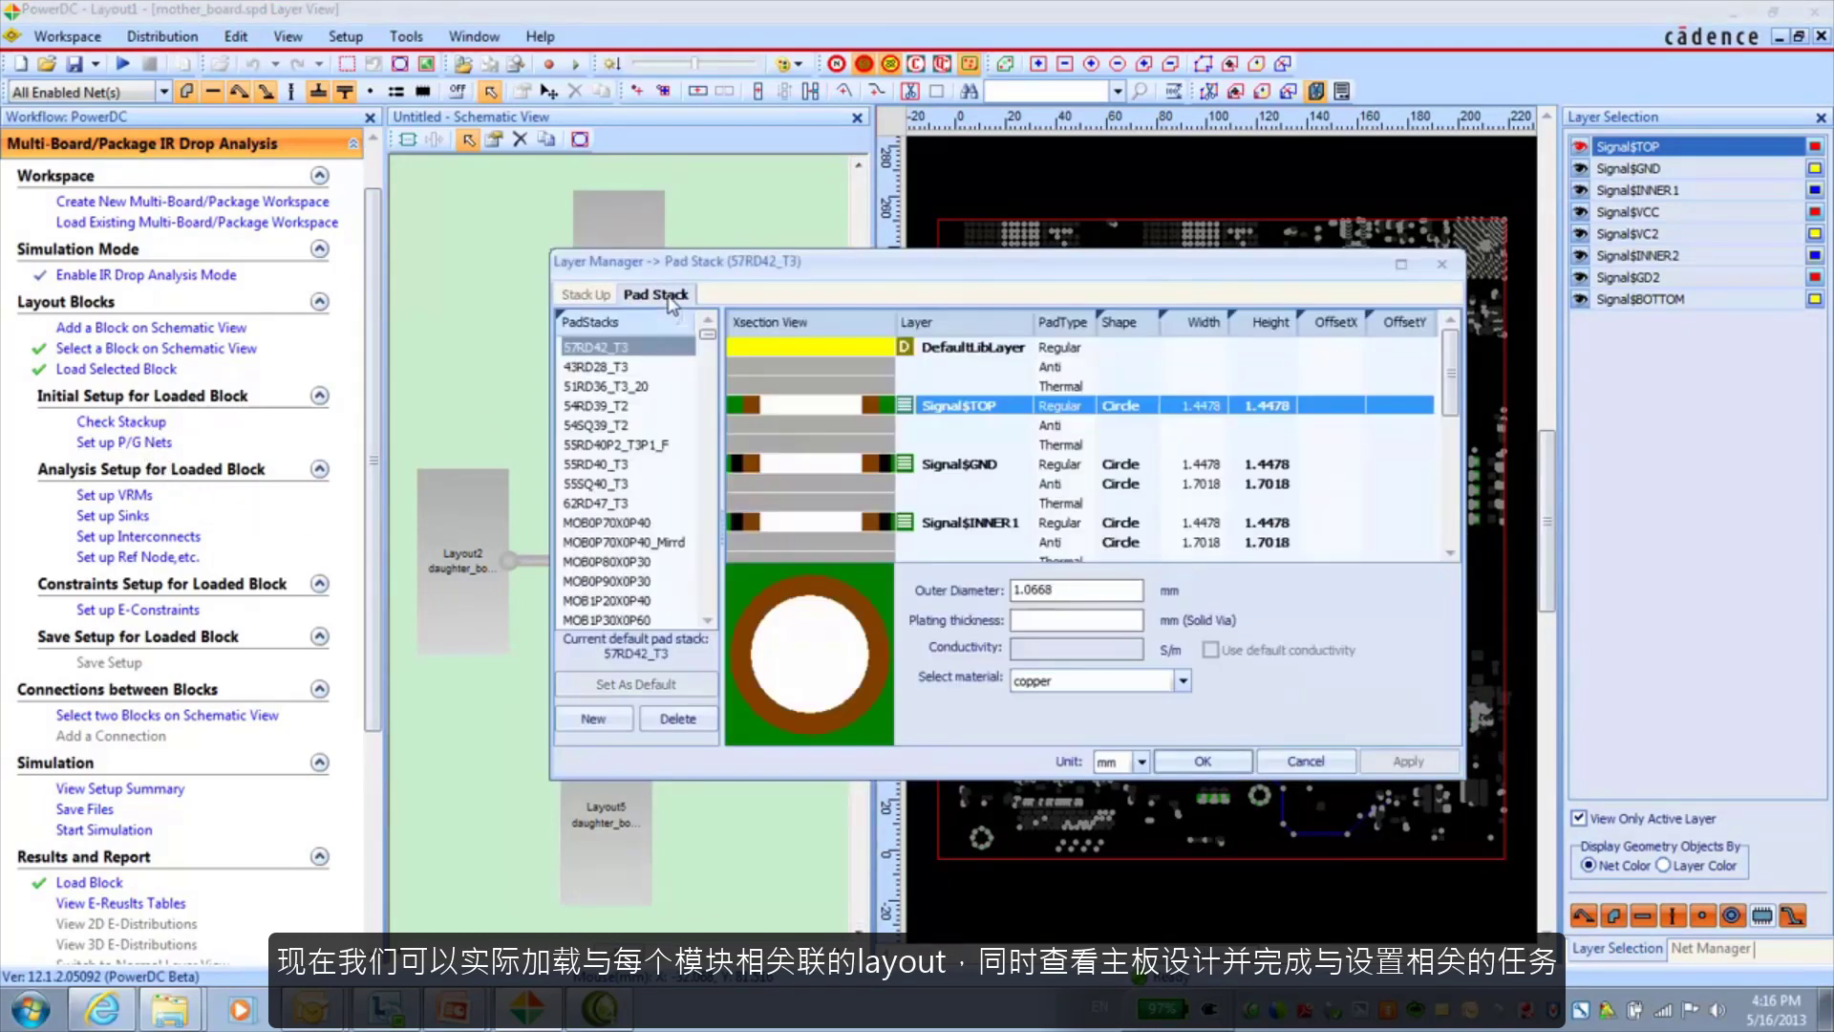
left_click(1225, 764)
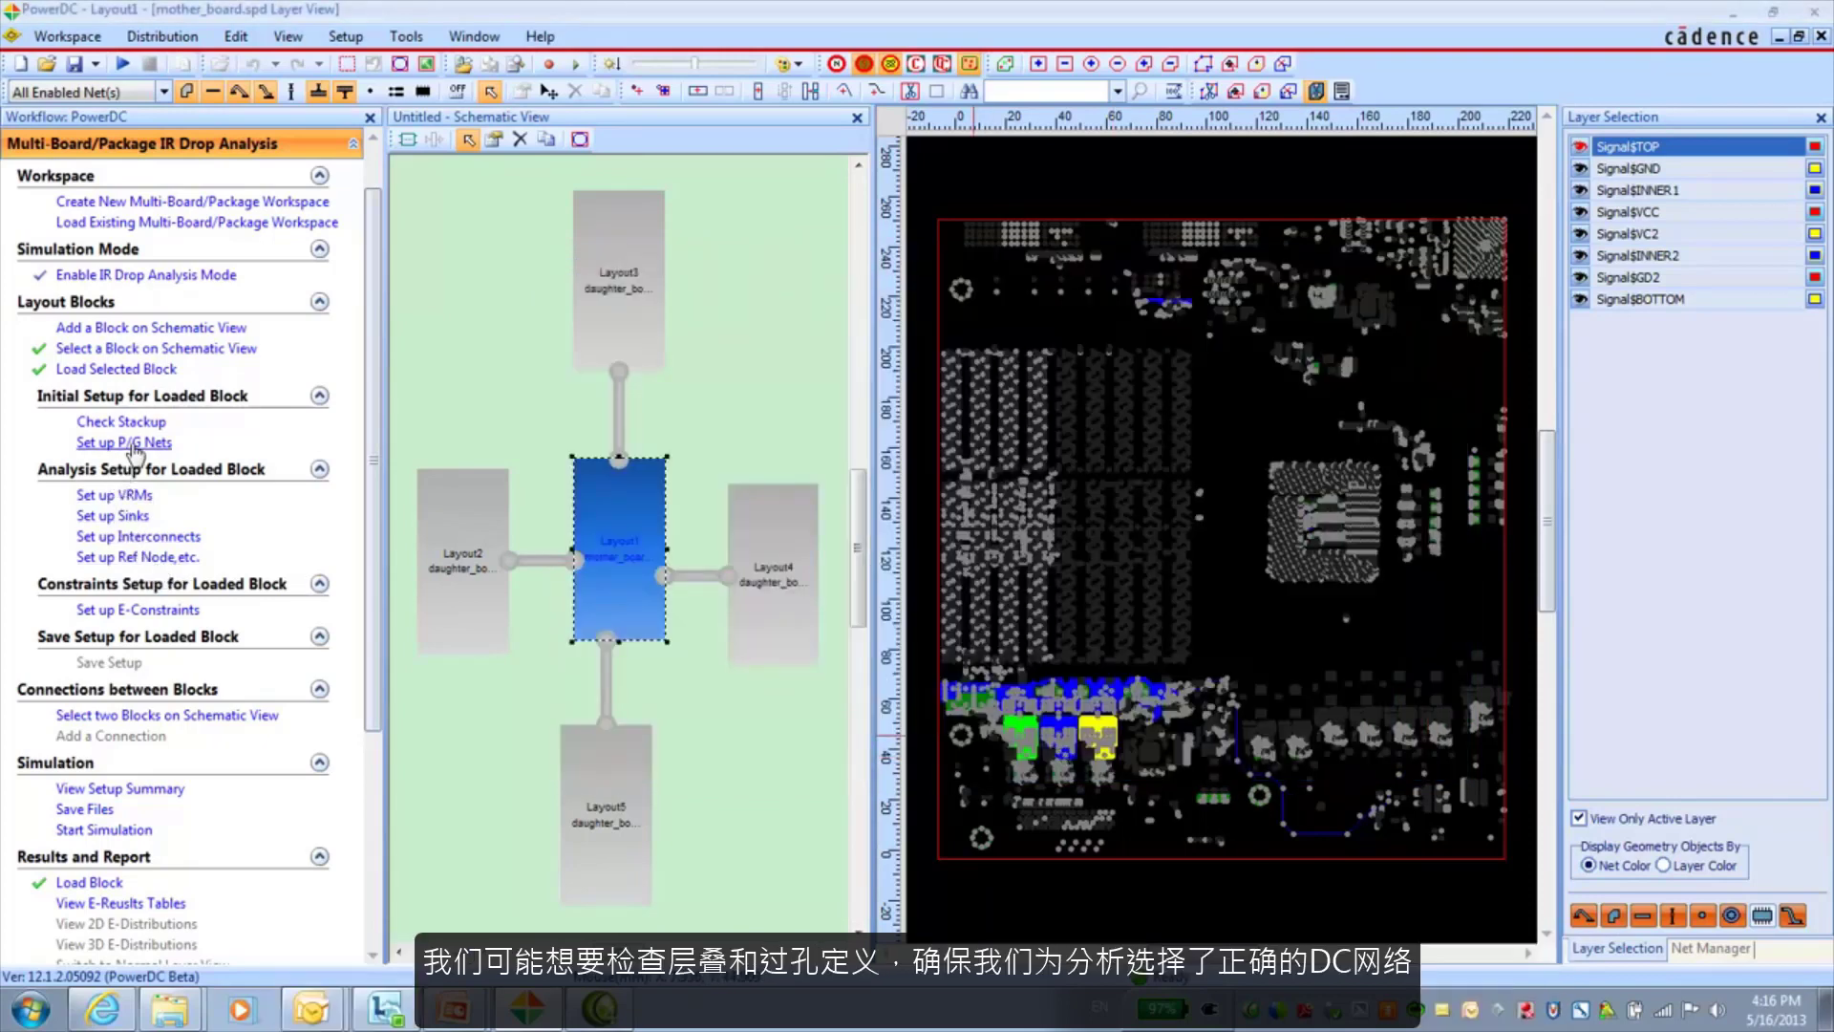
left_click(1708, 949)
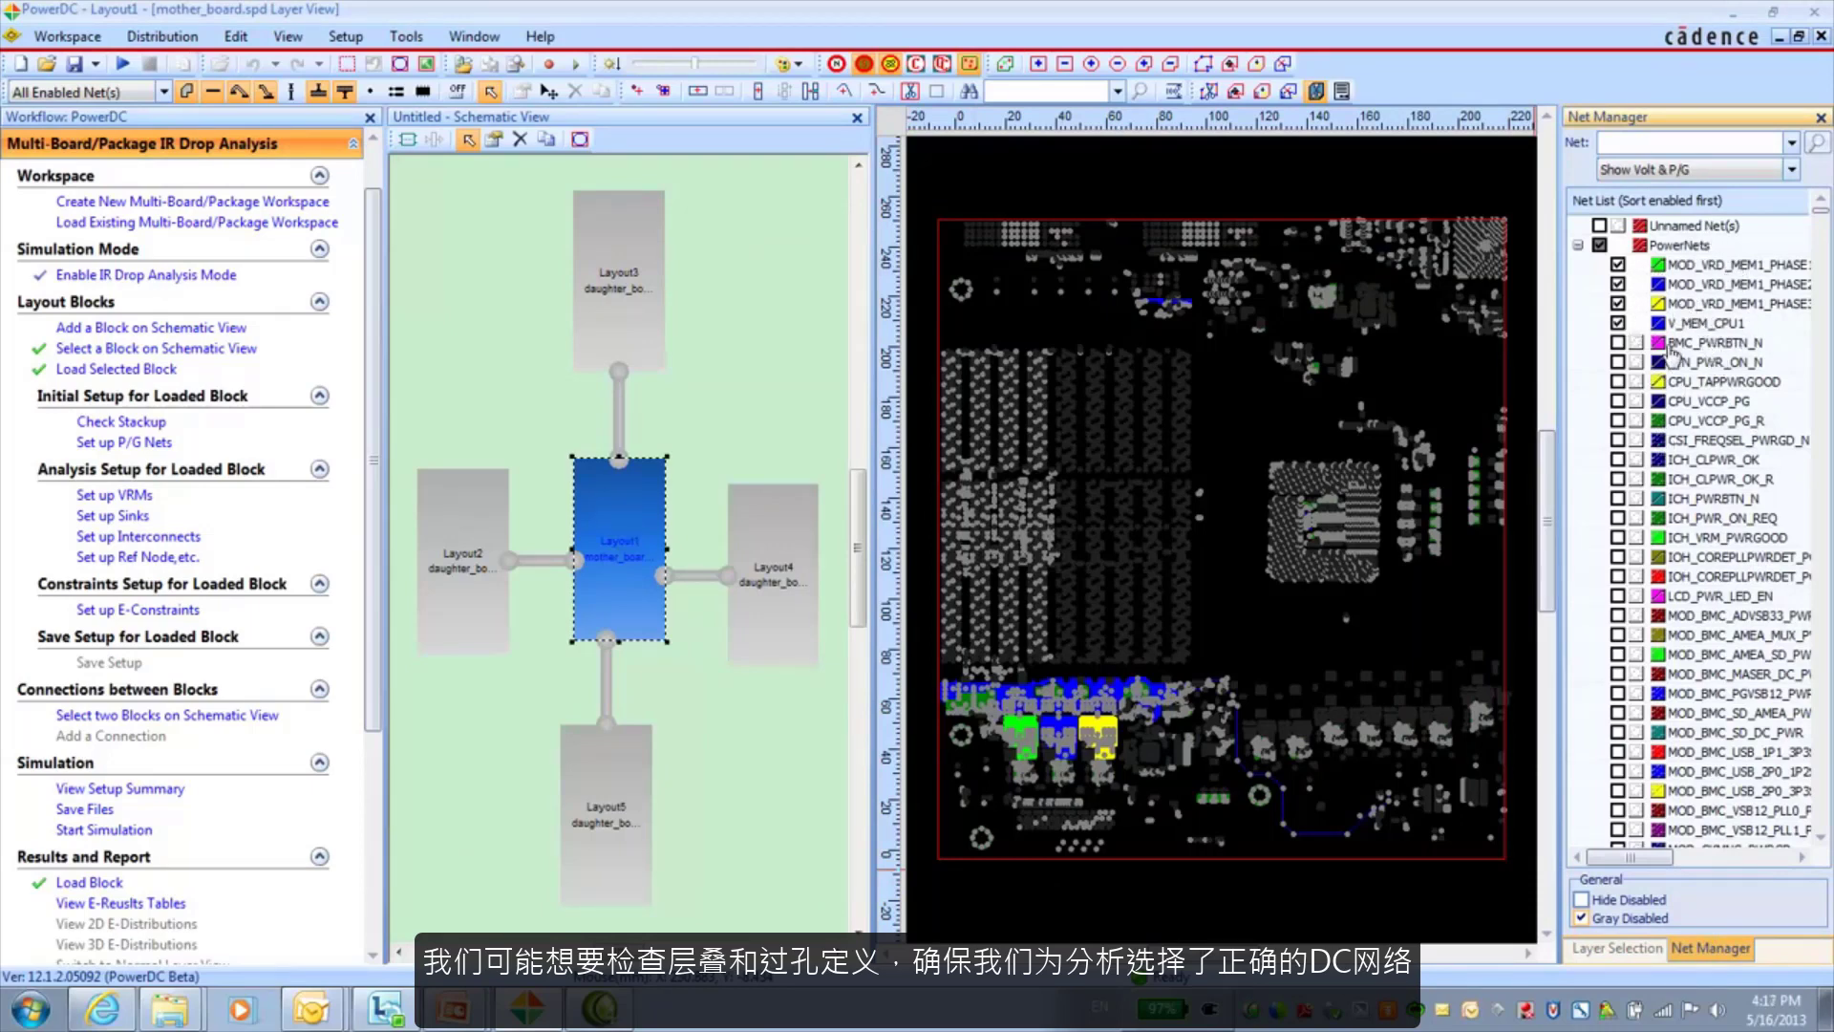
- Create three 1.8 V VRMs on PowerNets from BSC030N03LSG_VIA_ transistors Q122, Q124, Q126
left_click(115, 495)
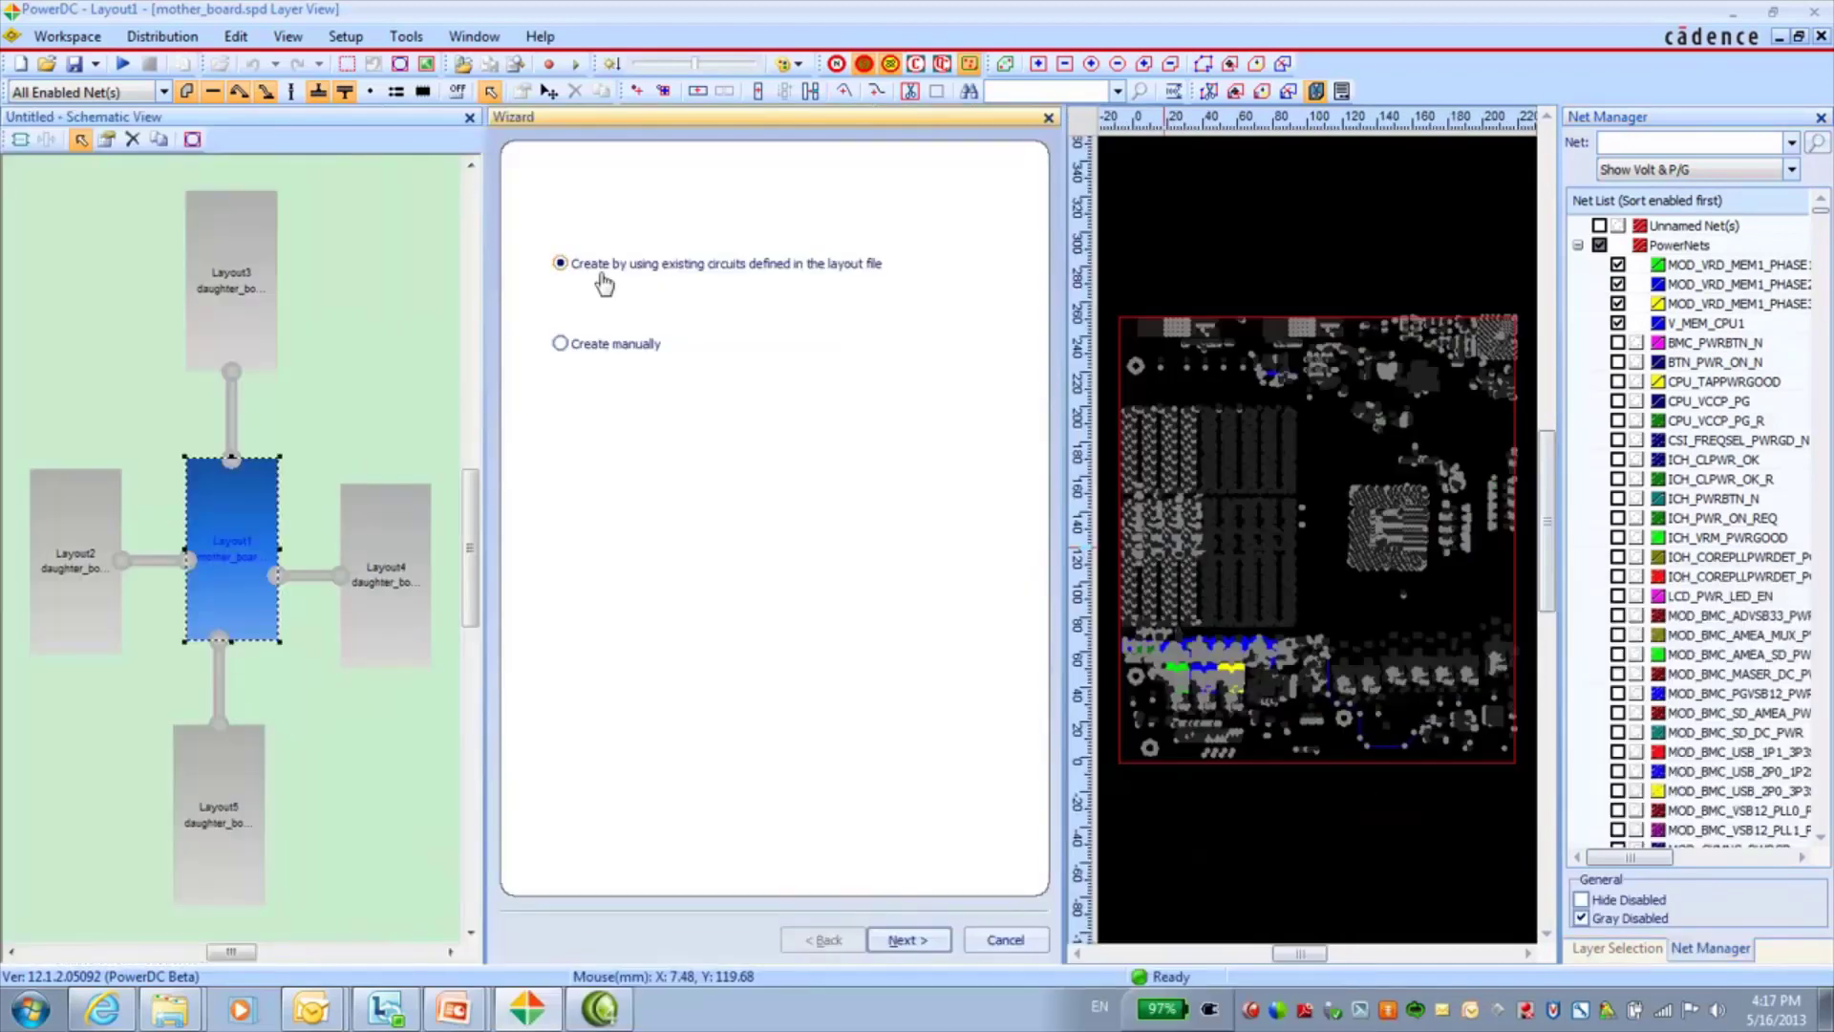
left_click(905, 939)
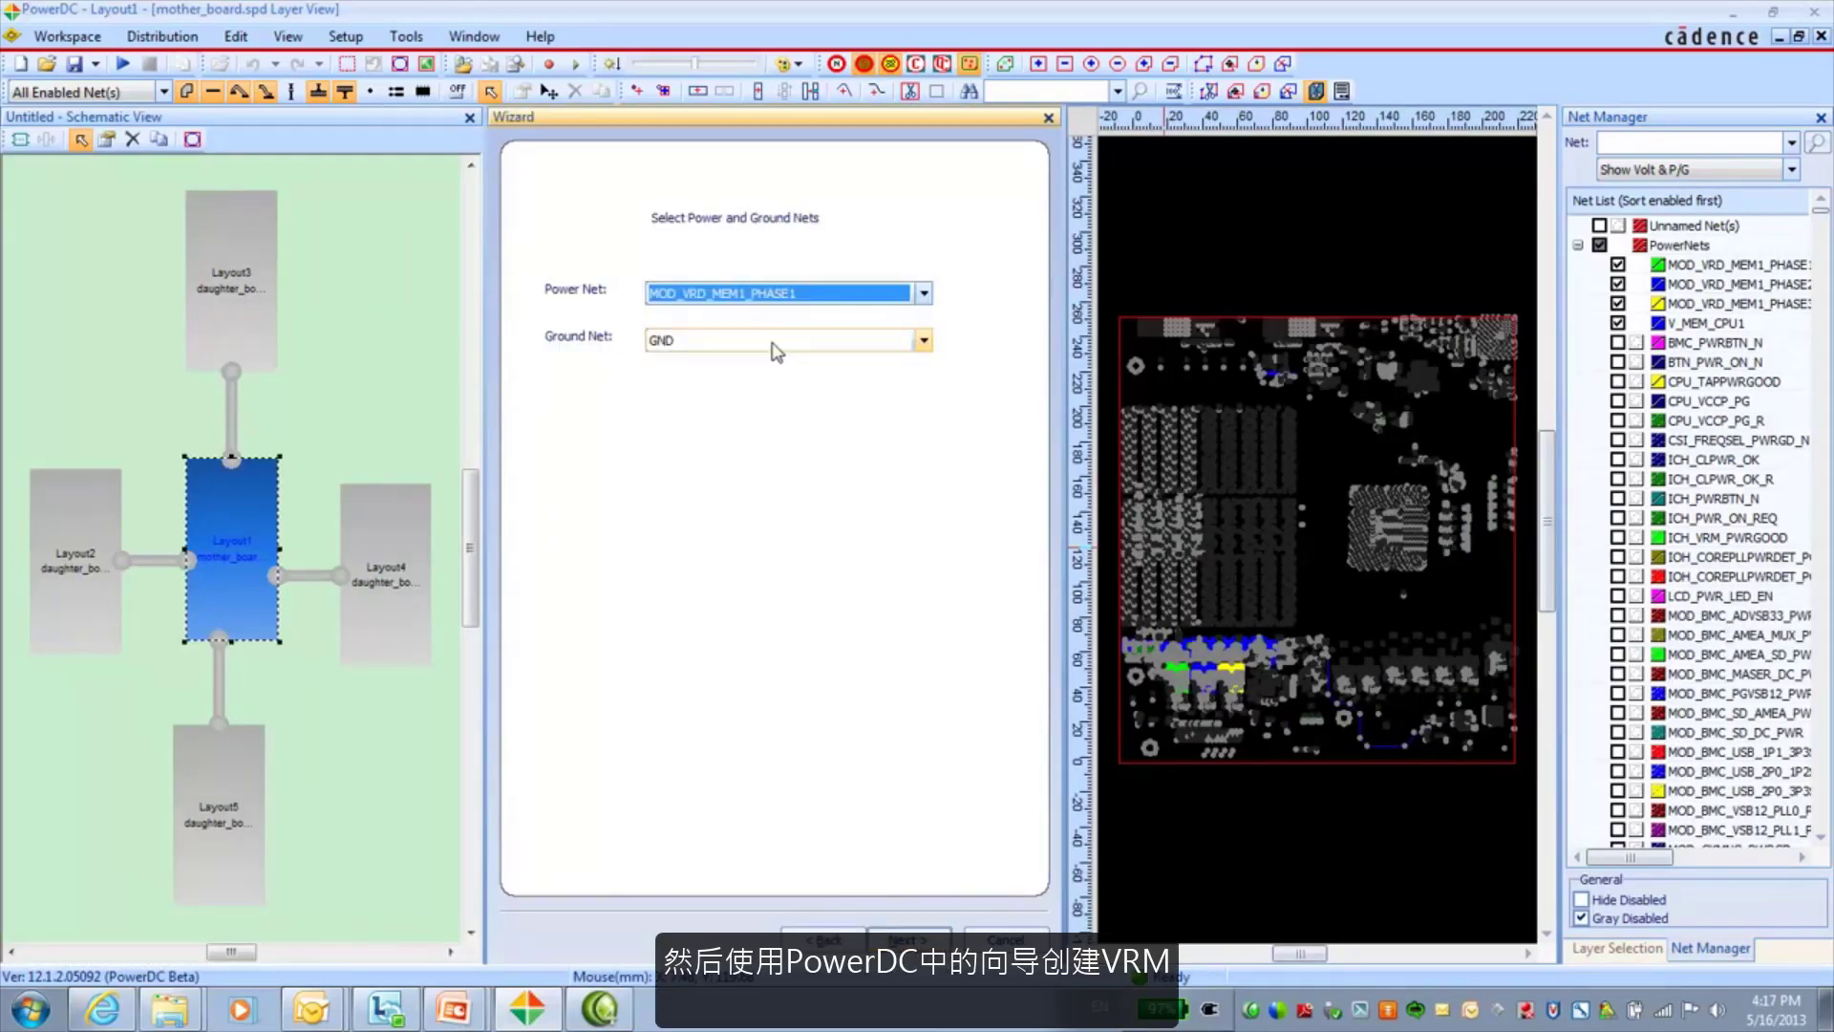
left_click(776, 294)
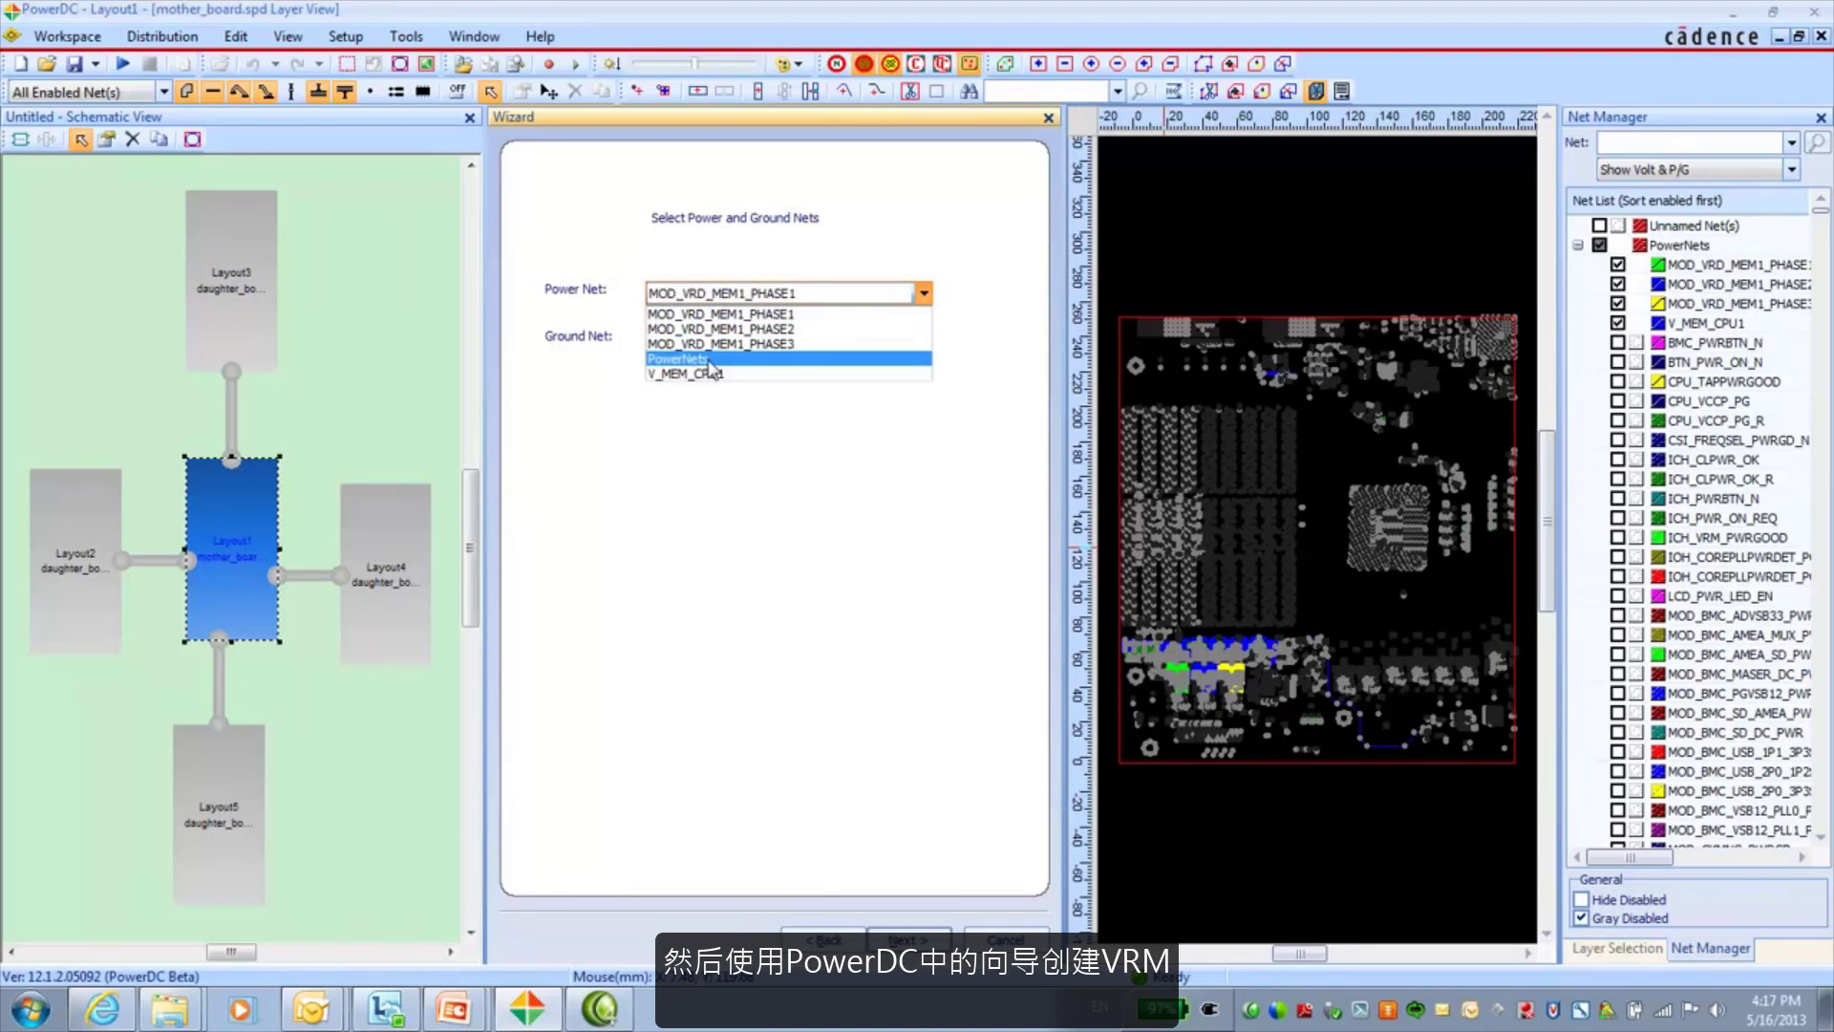
left_click(708, 360)
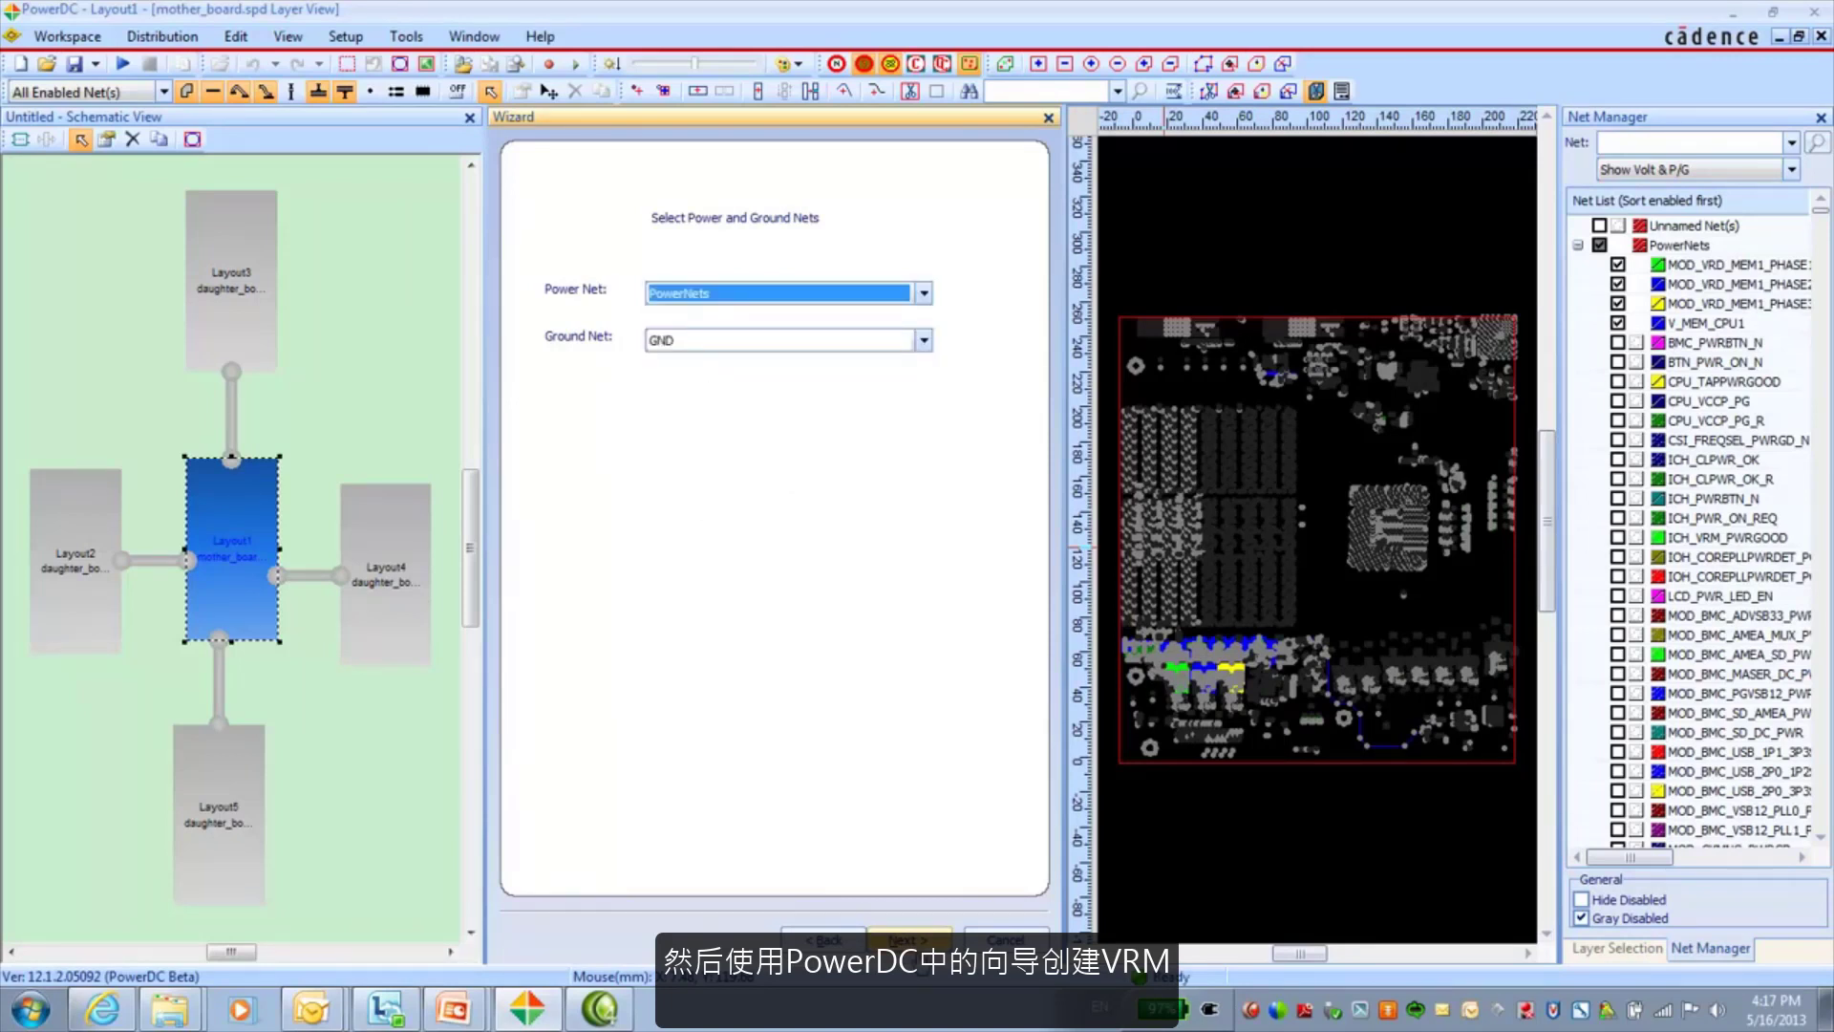
left_click(908, 941)
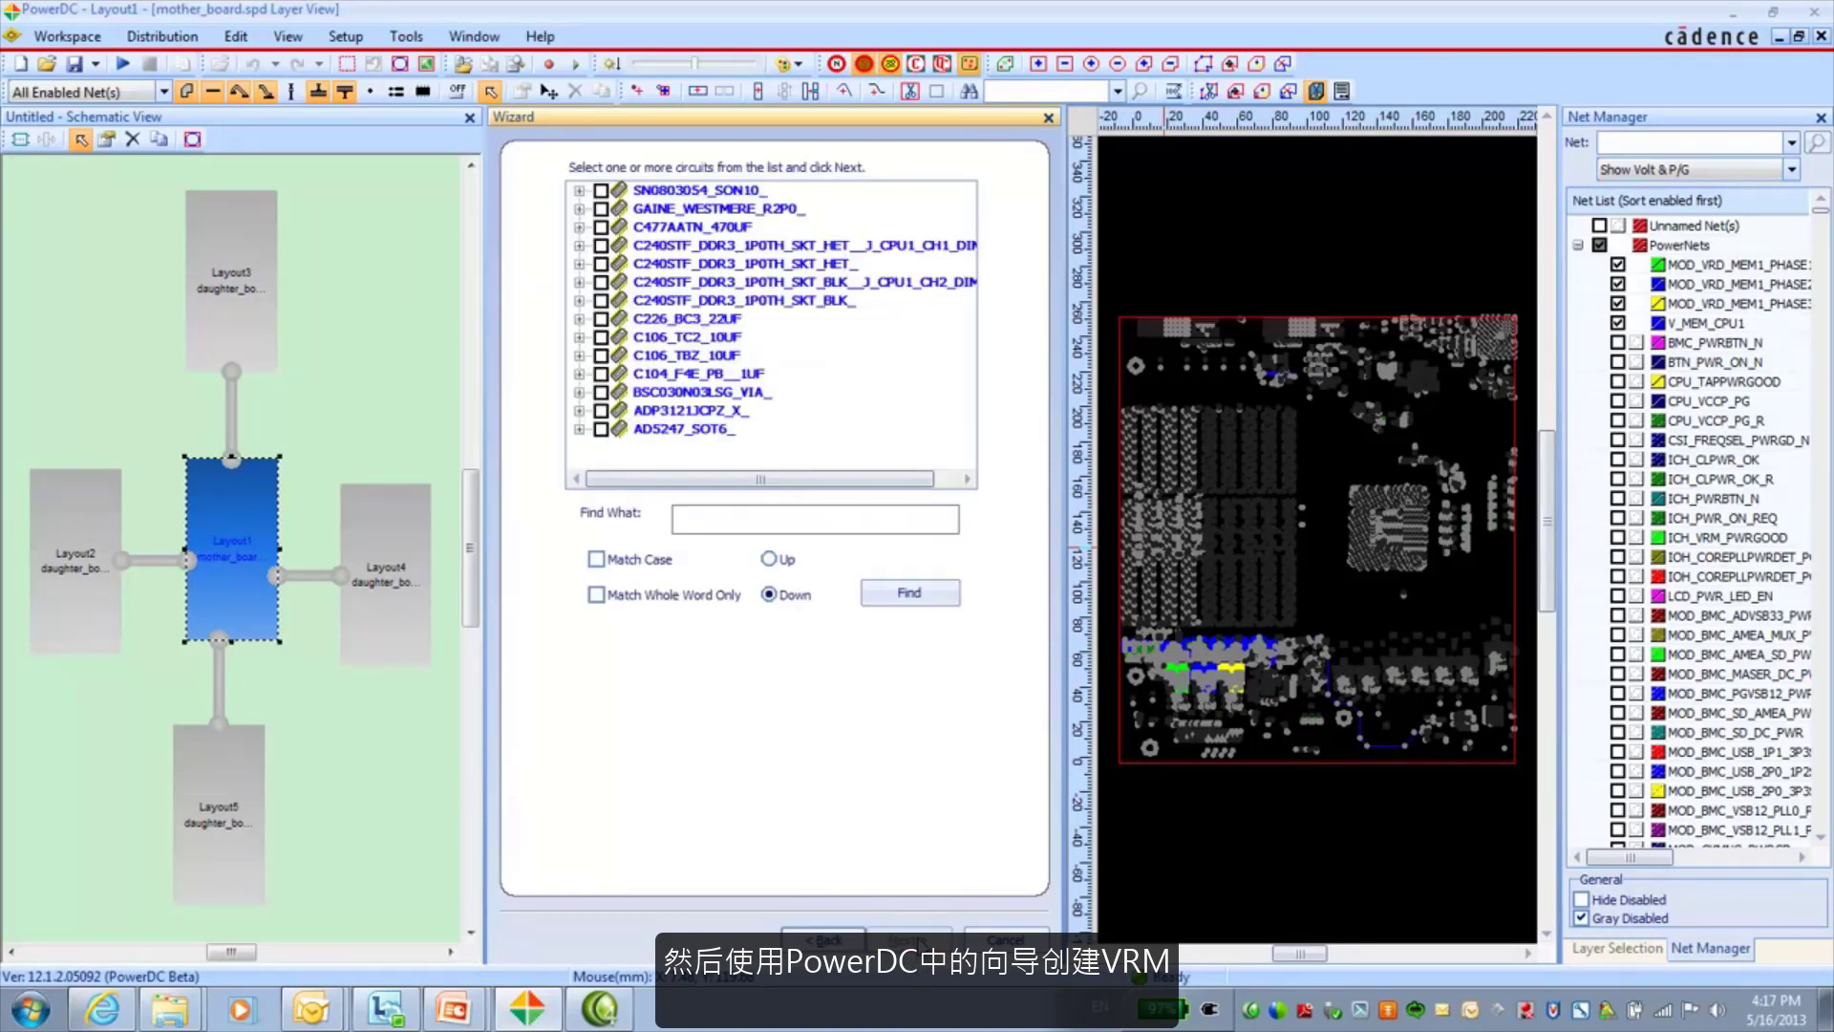
left_click(579, 392)
left_click(601, 393)
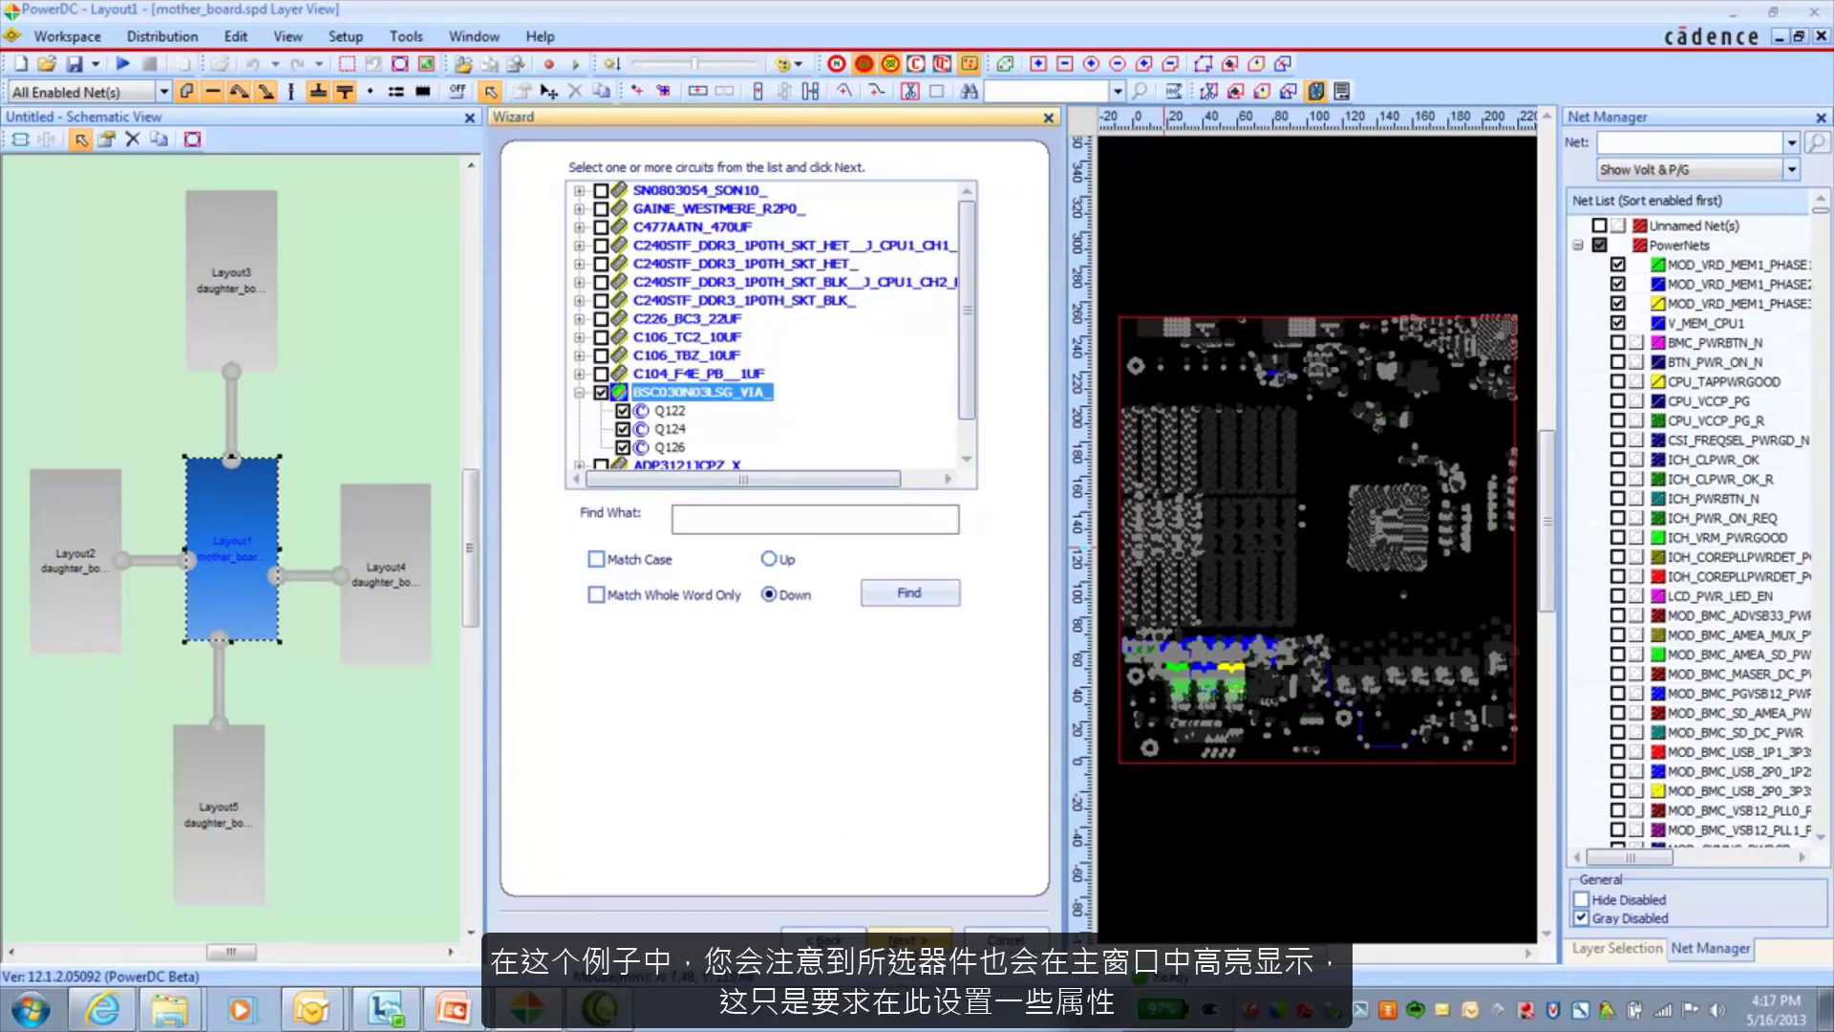
left_click(908, 941)
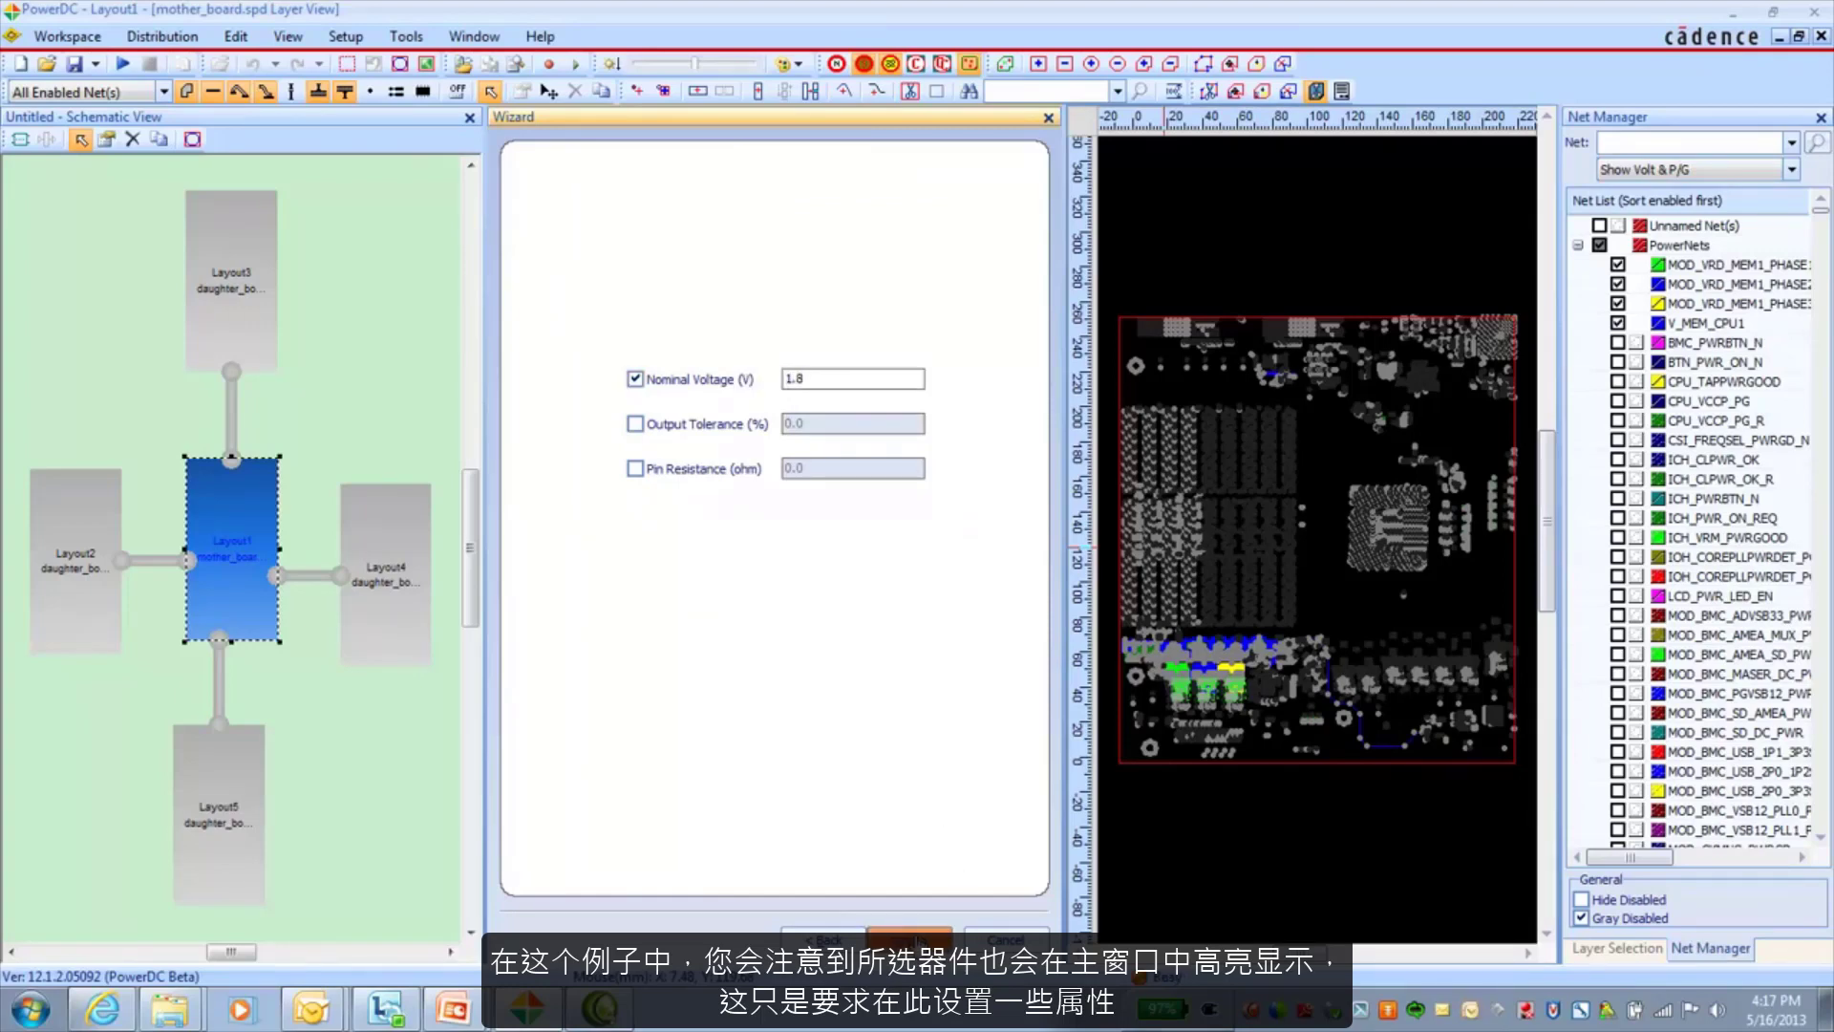
left_click(908, 940)
left_click(909, 940)
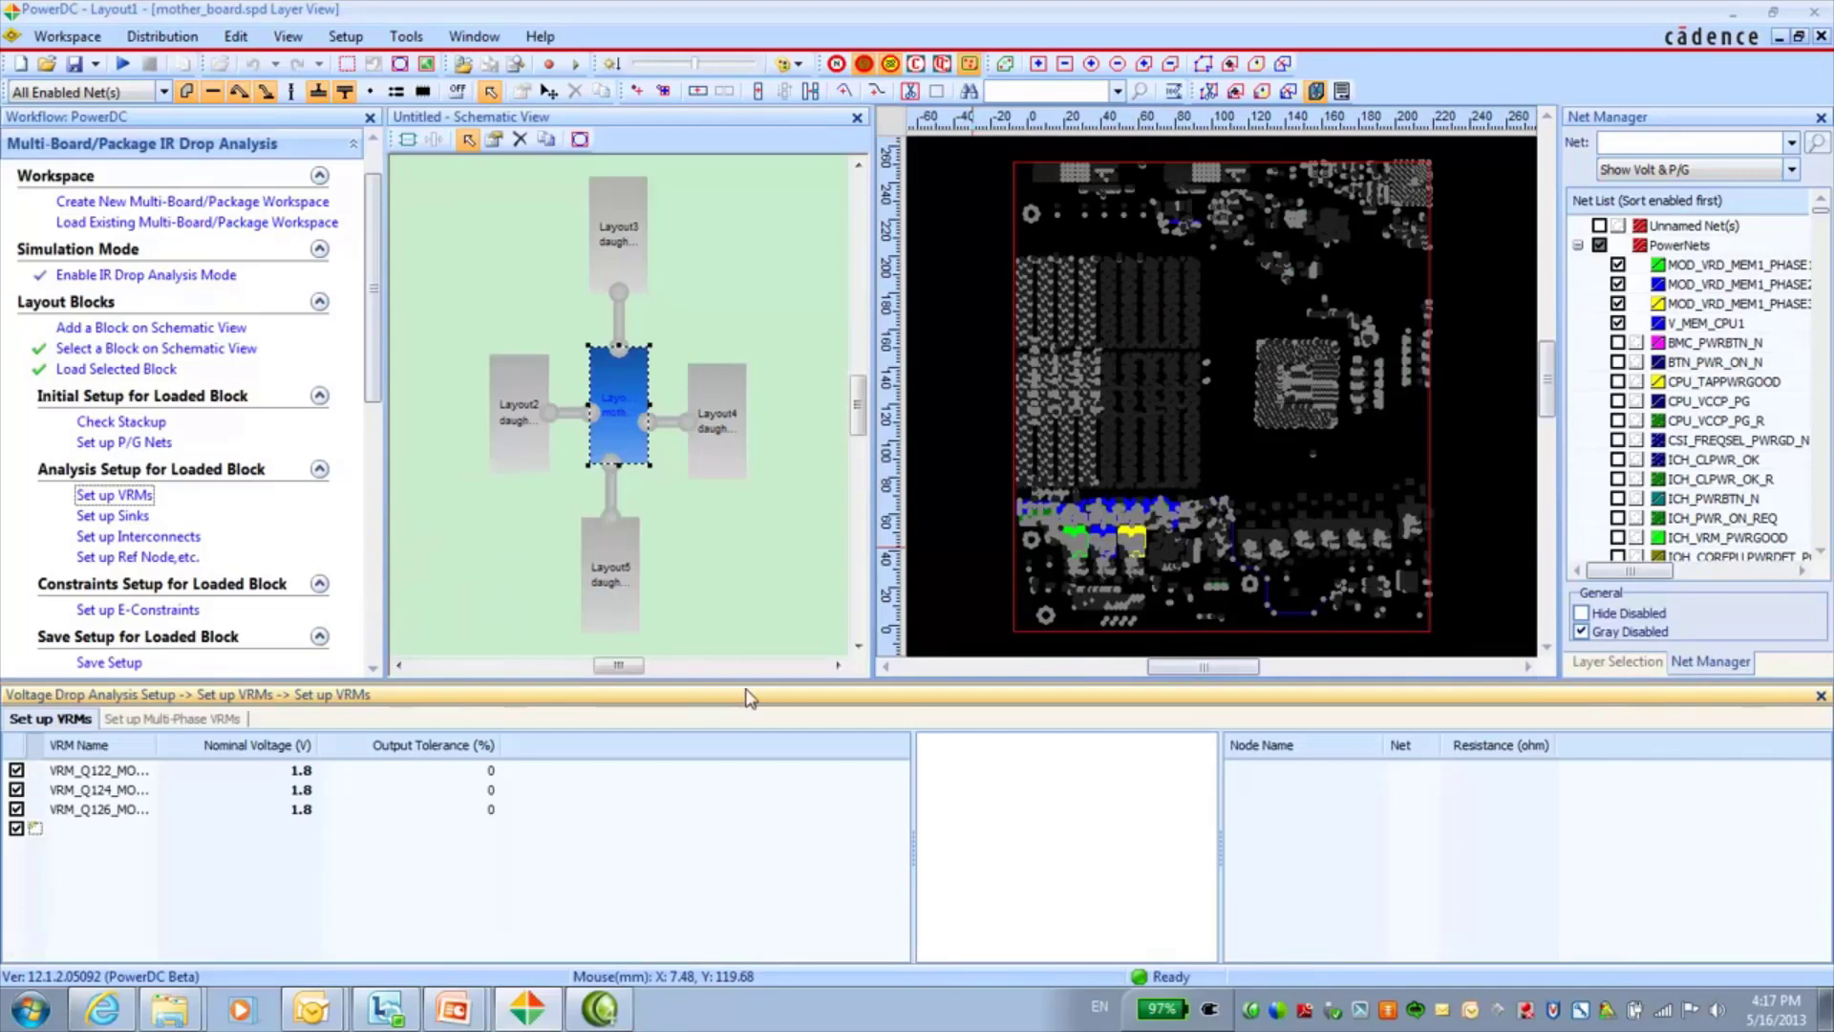
- Start a sink on power net V_MEM_CPU1 using the GAINE_WESTMERE CPU J_CPU1 circuit
left_click(123, 520)
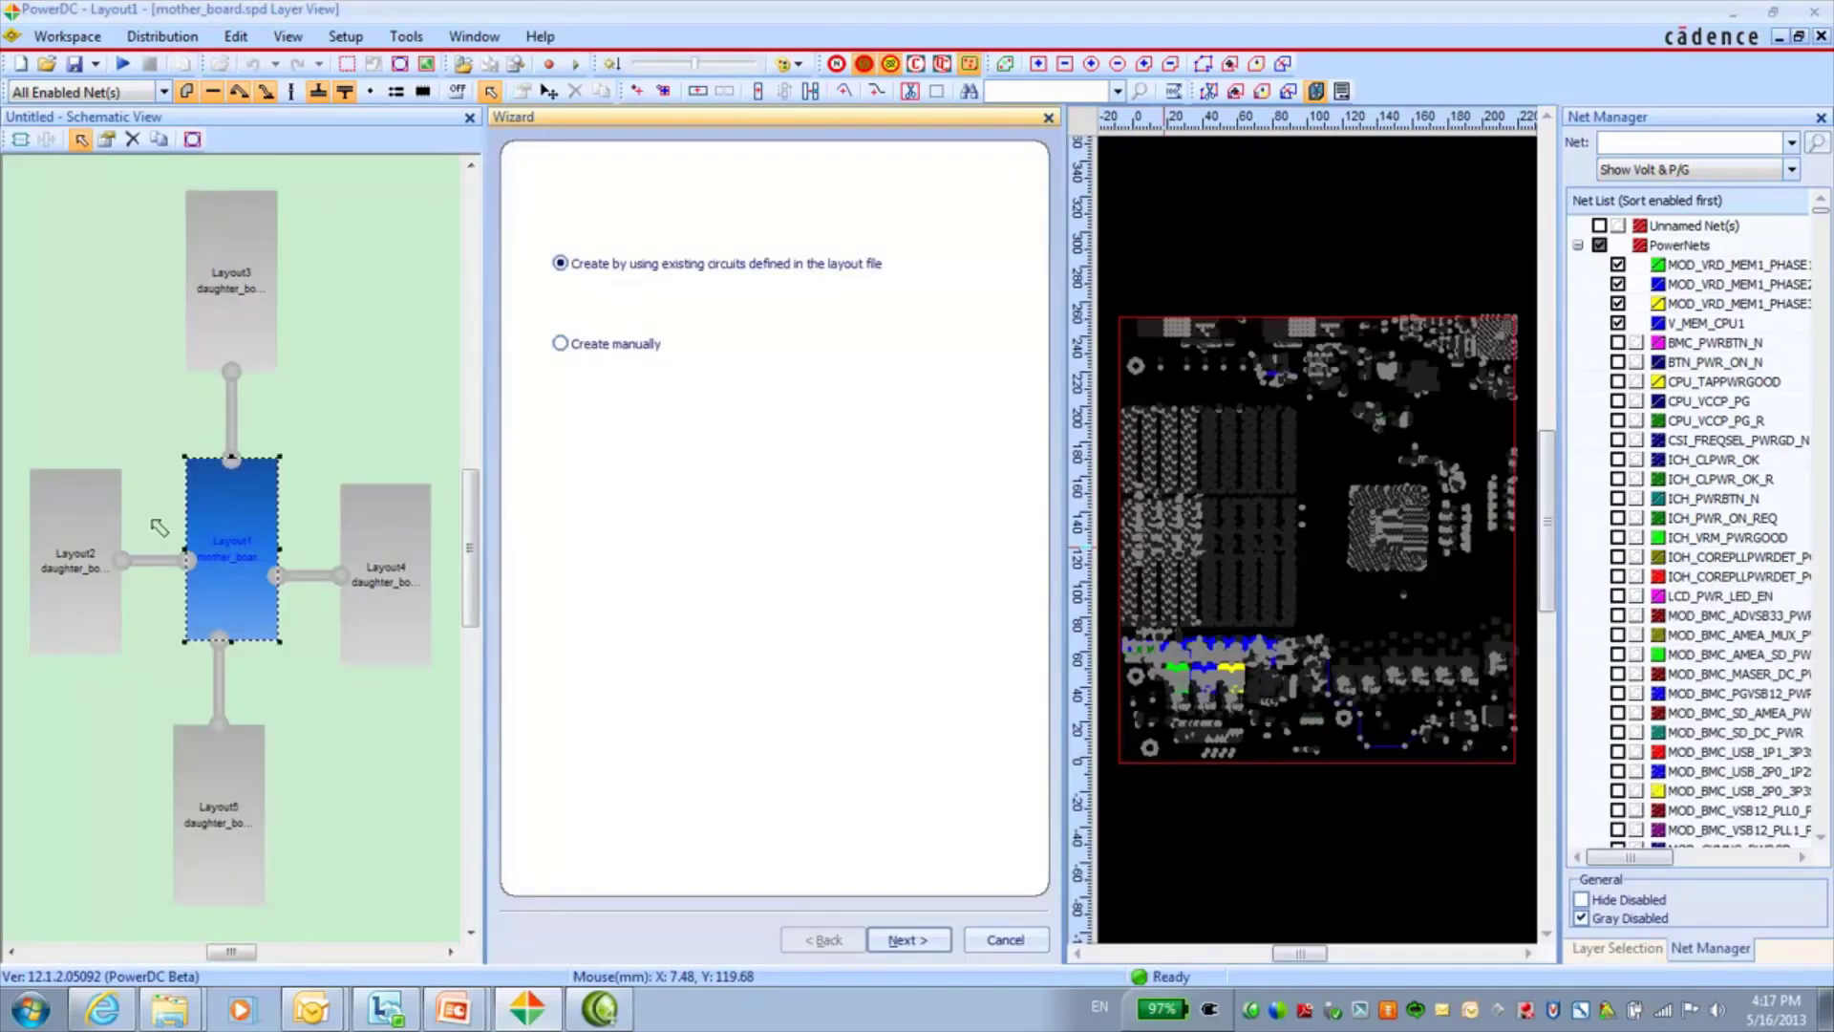
left_click(907, 941)
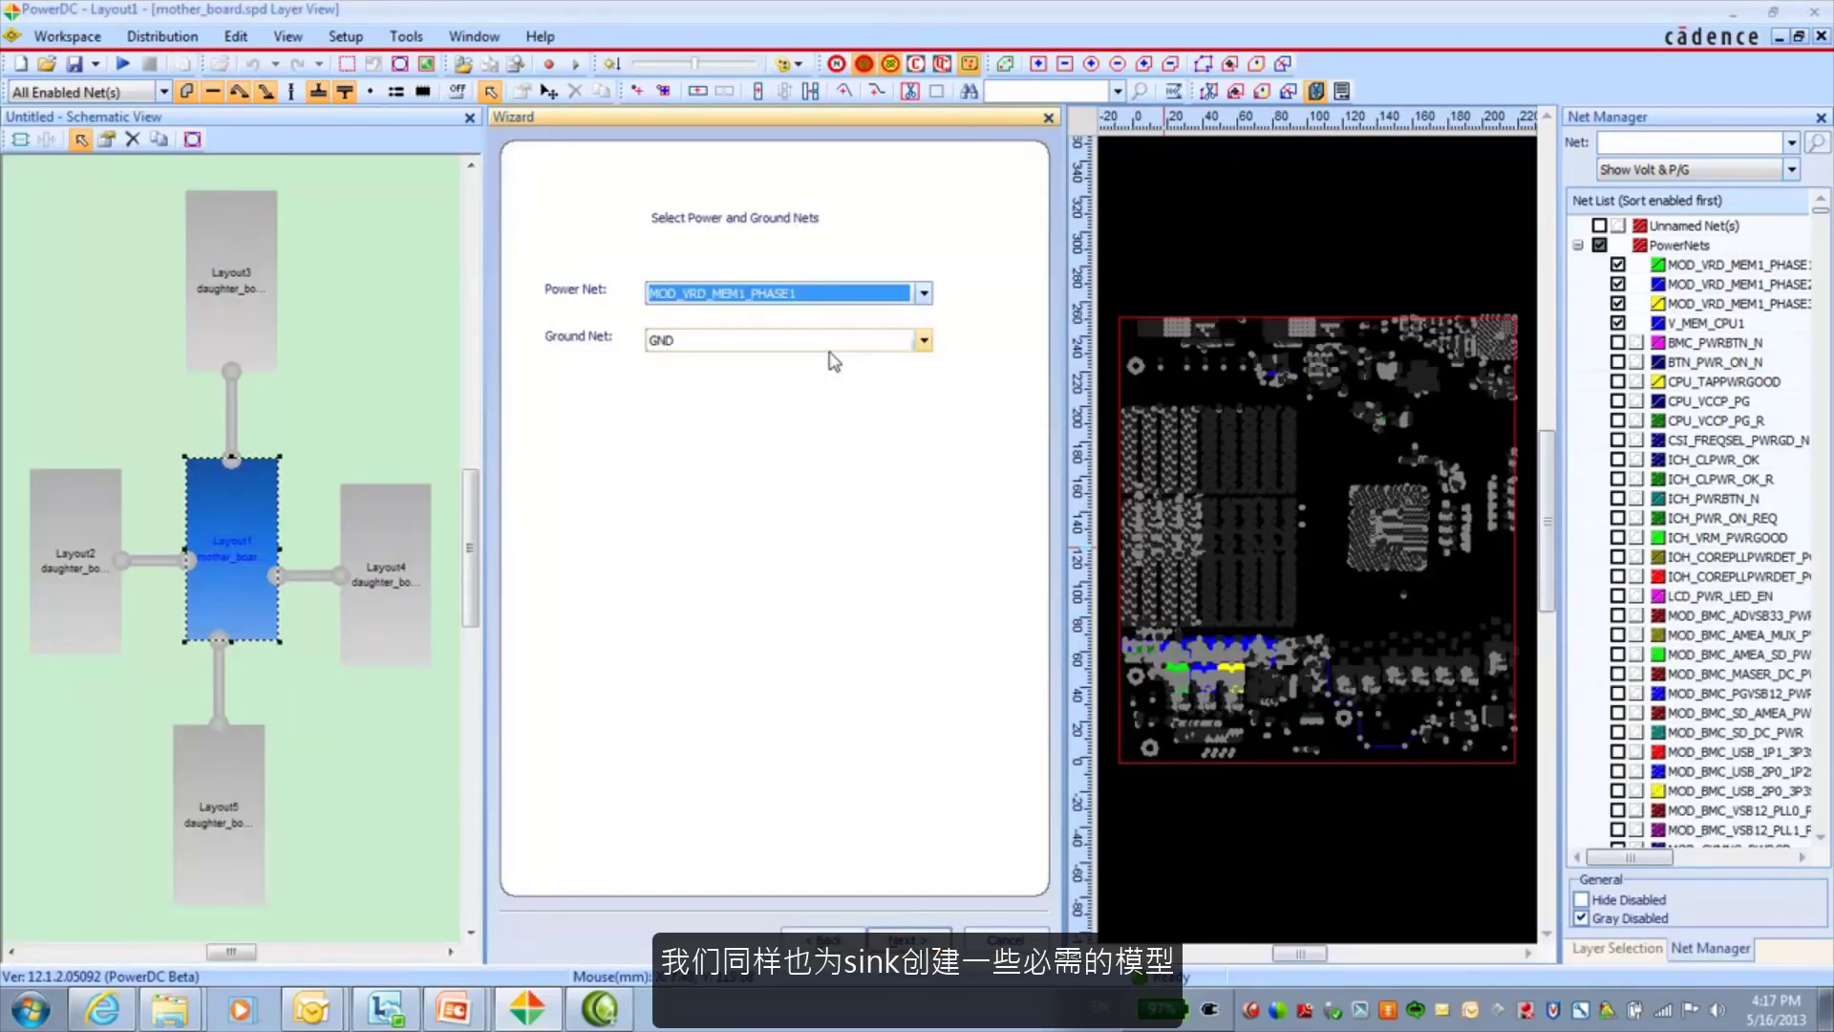
left_click(924, 293)
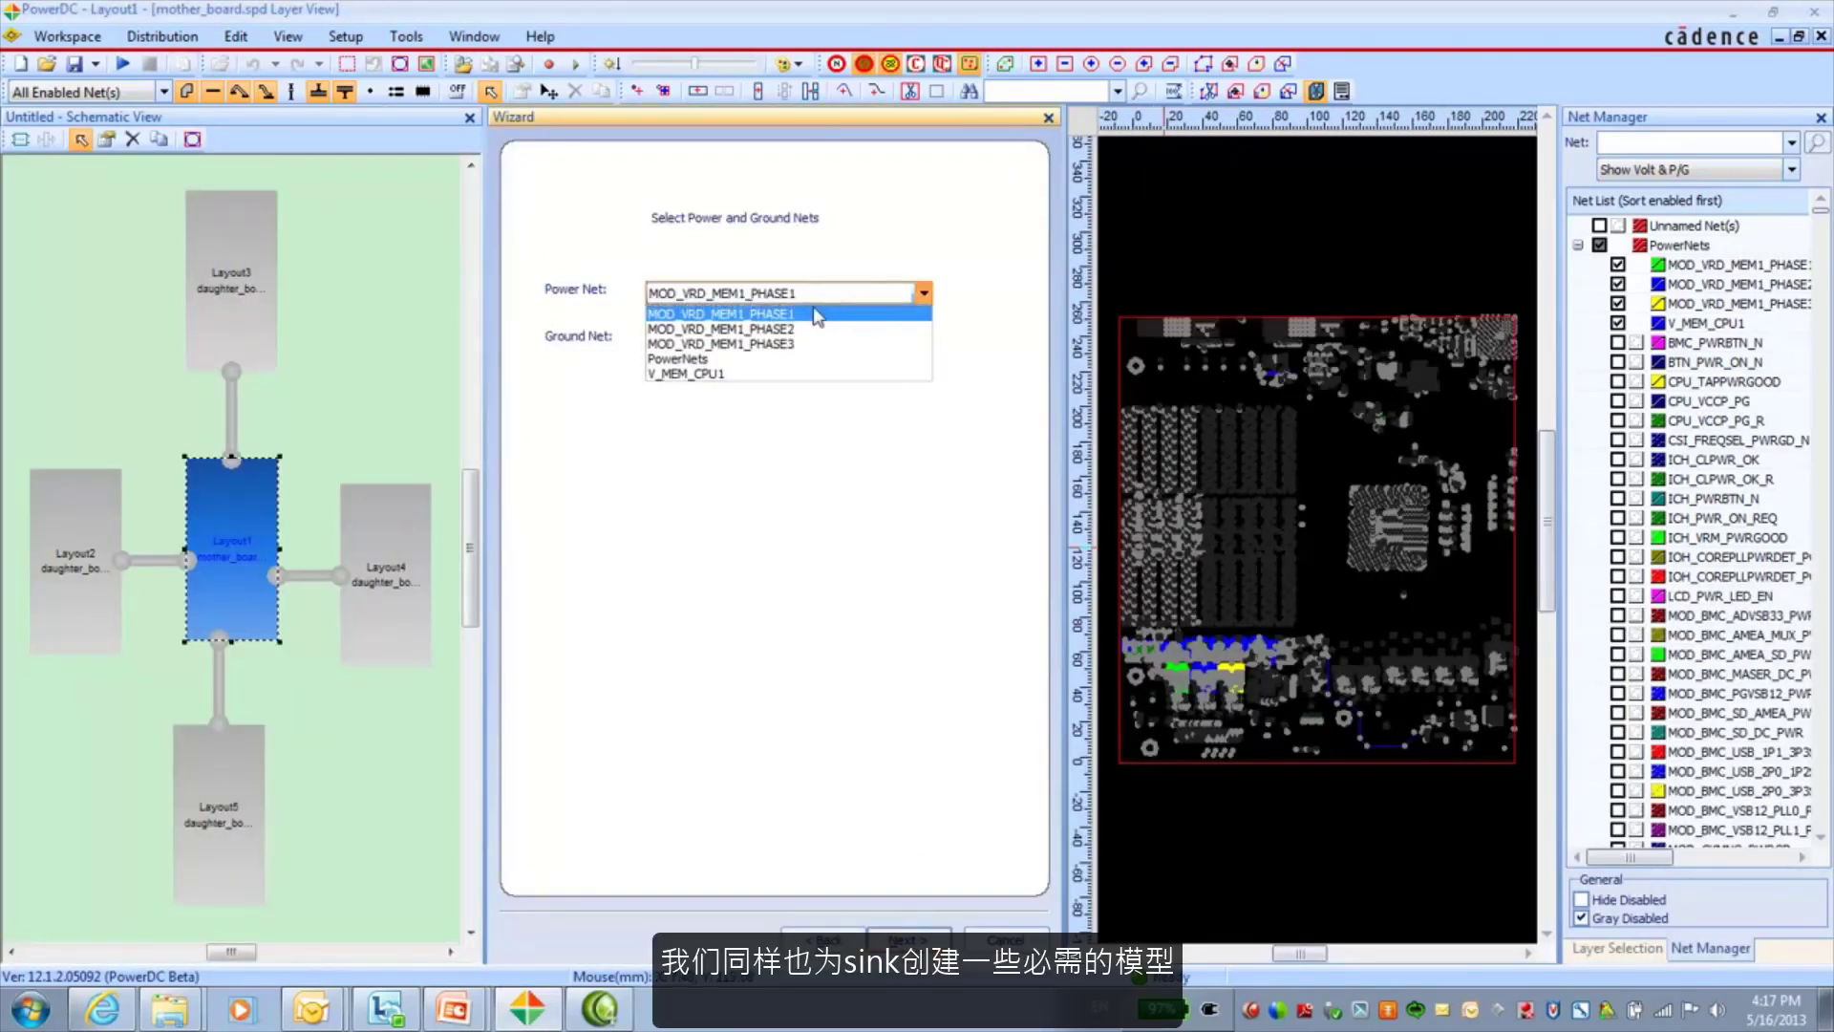
left_click(733, 373)
left_click(910, 940)
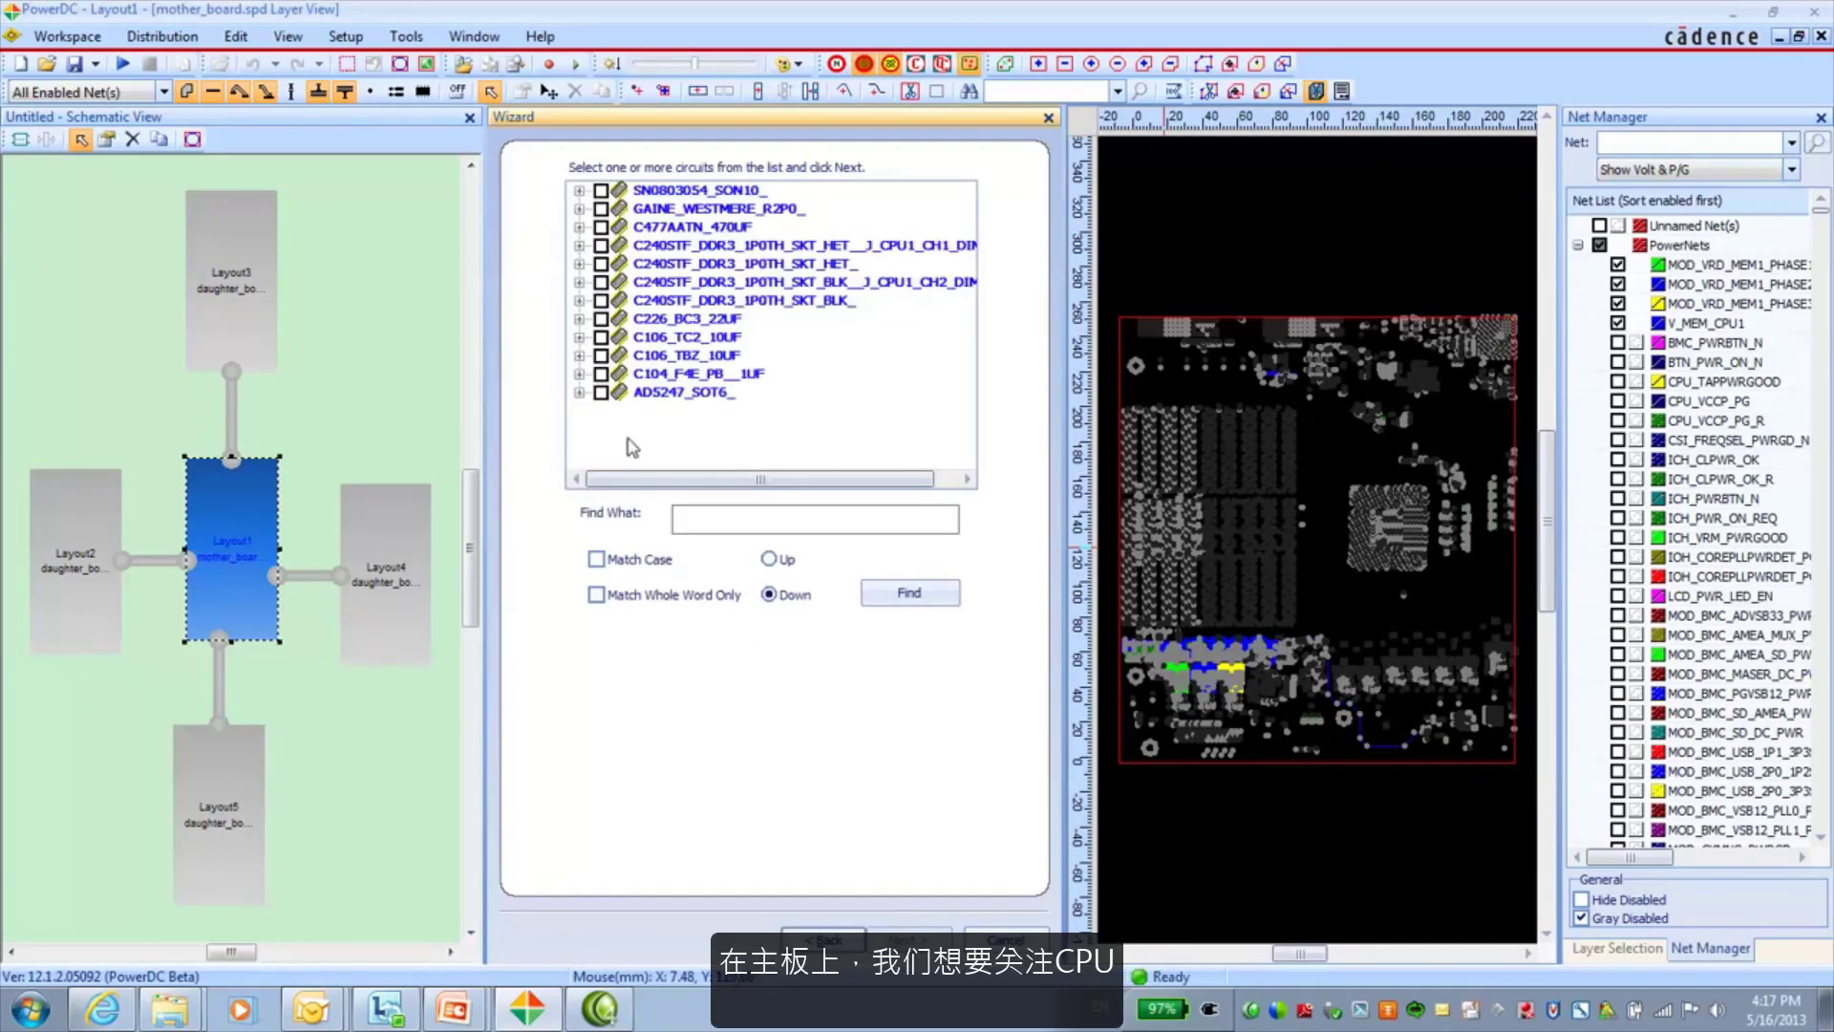
left_click(578, 392)
left_click(579, 374)
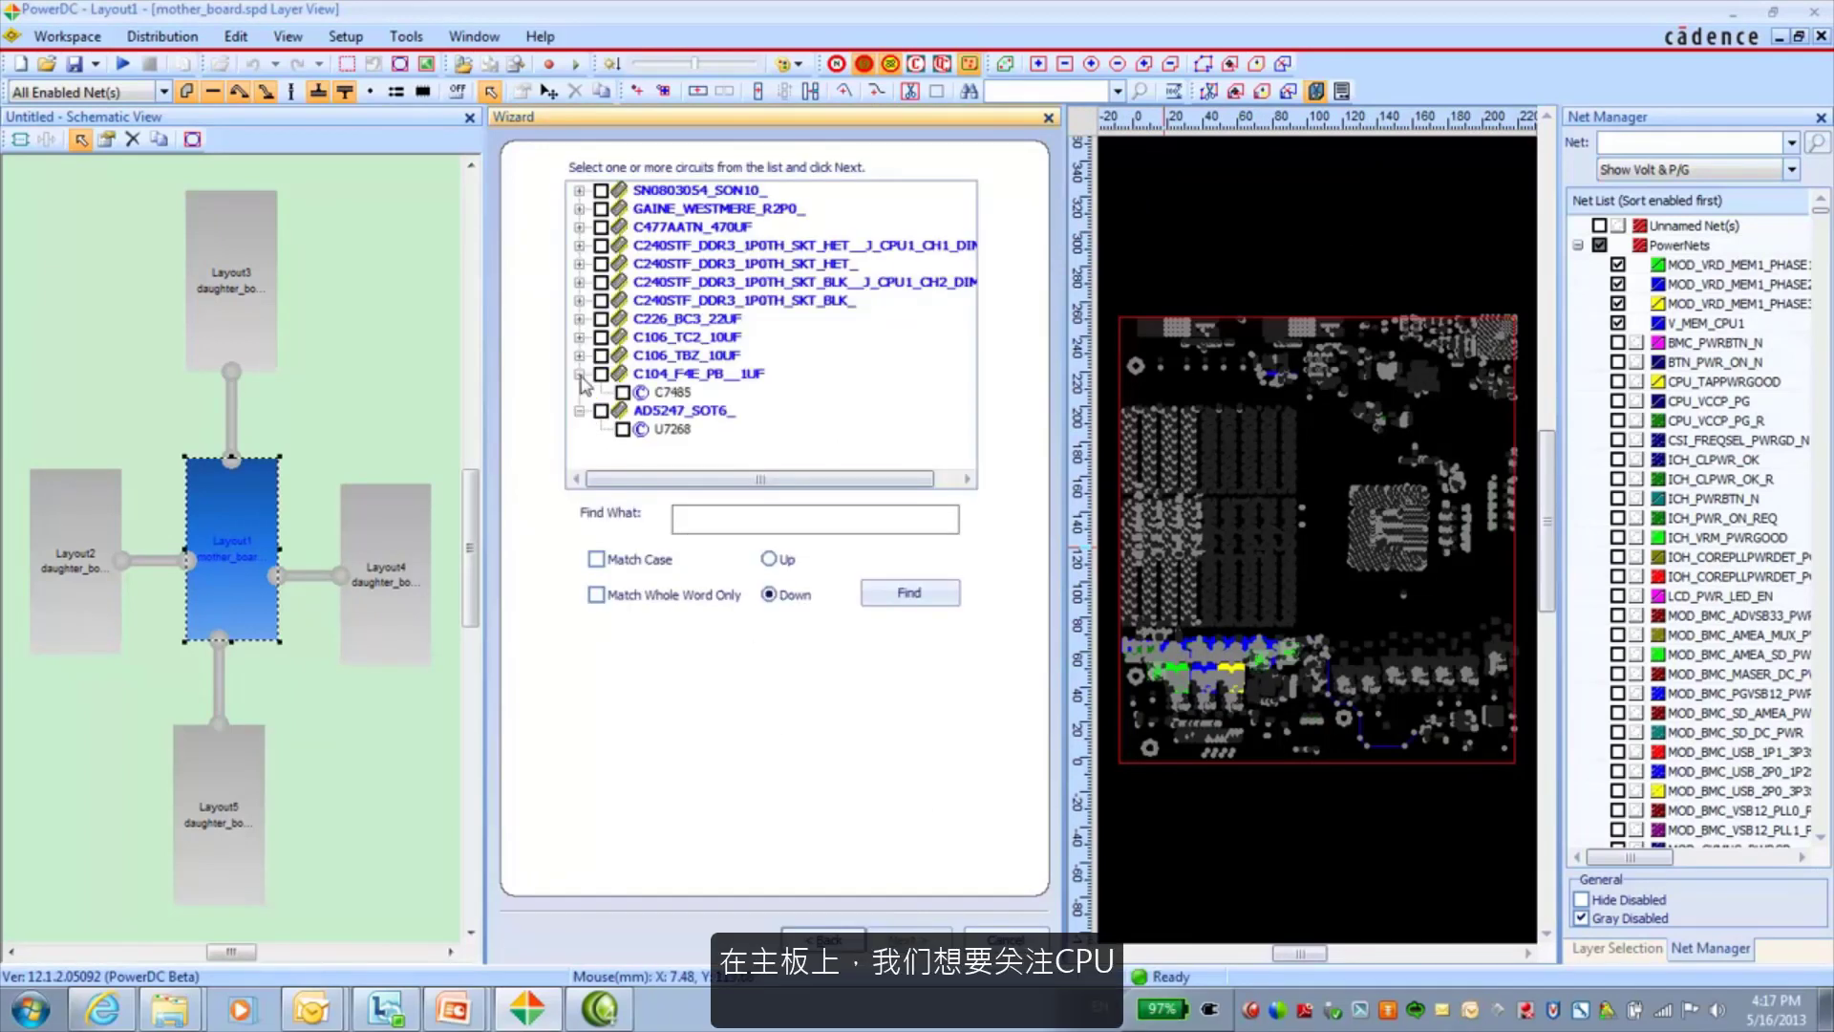
left_click(579, 208)
left_click(601, 209)
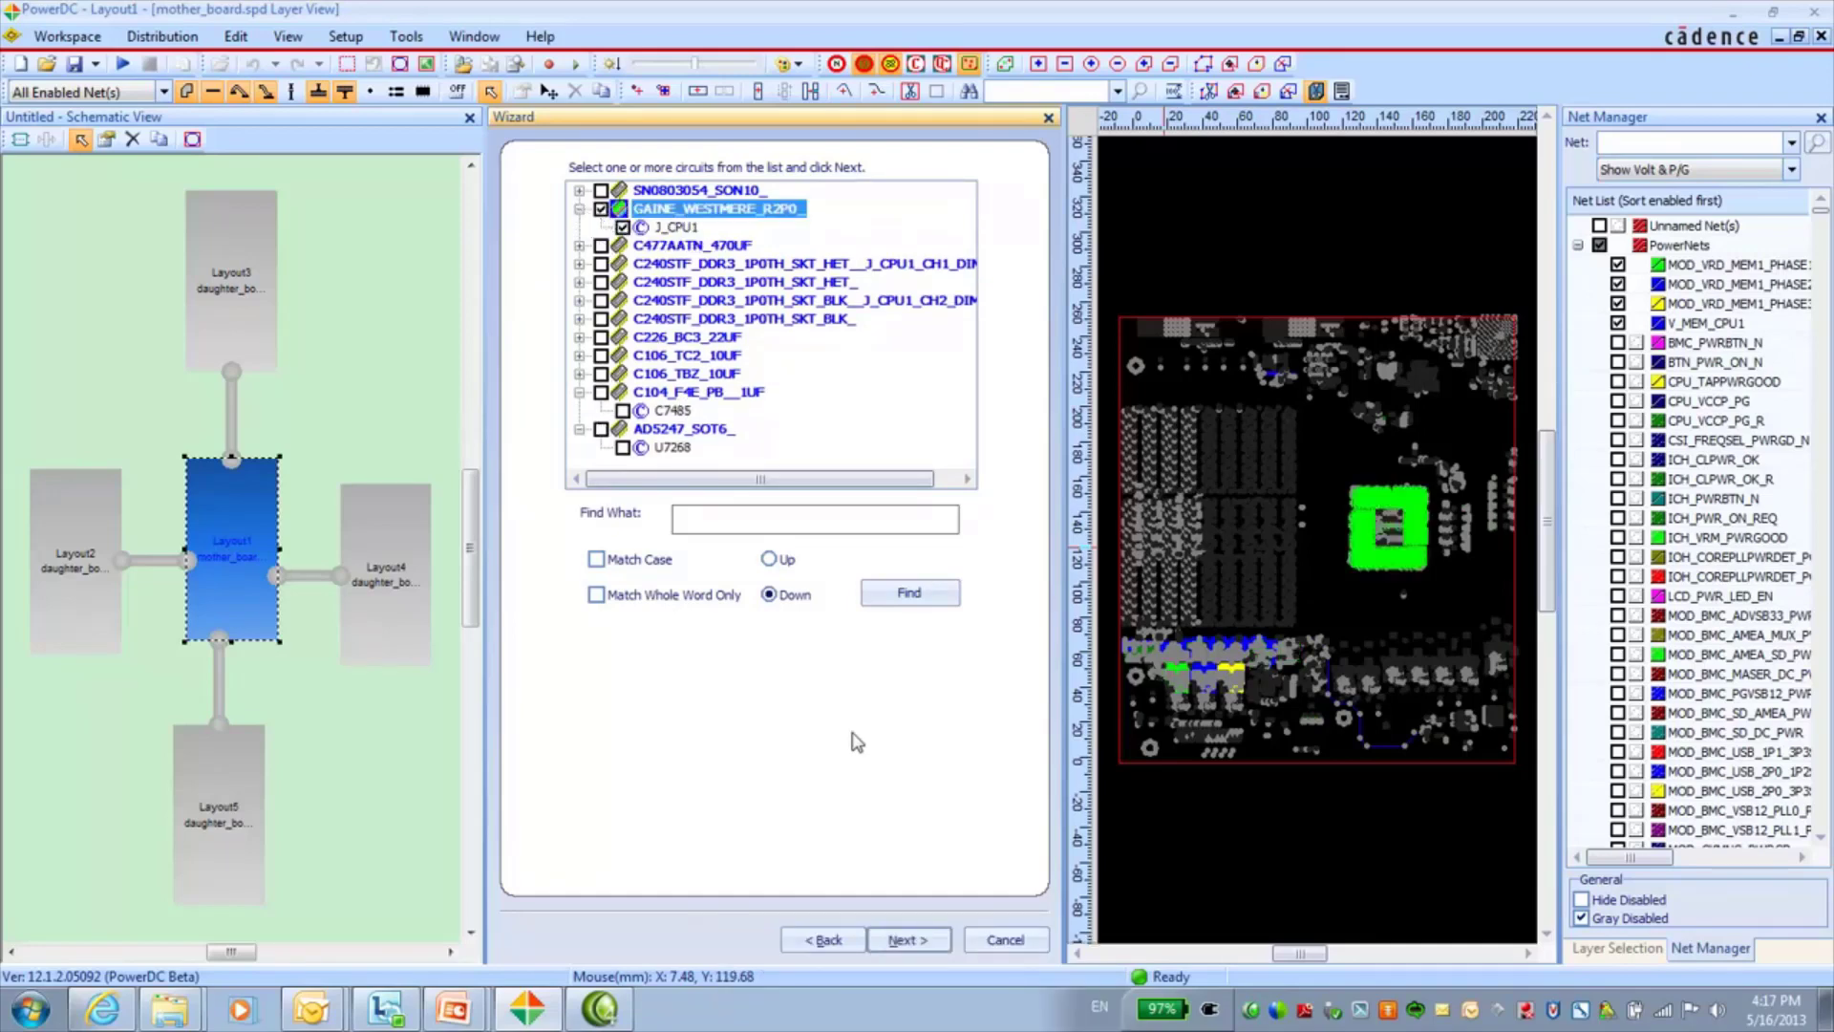
left_click(902, 949)
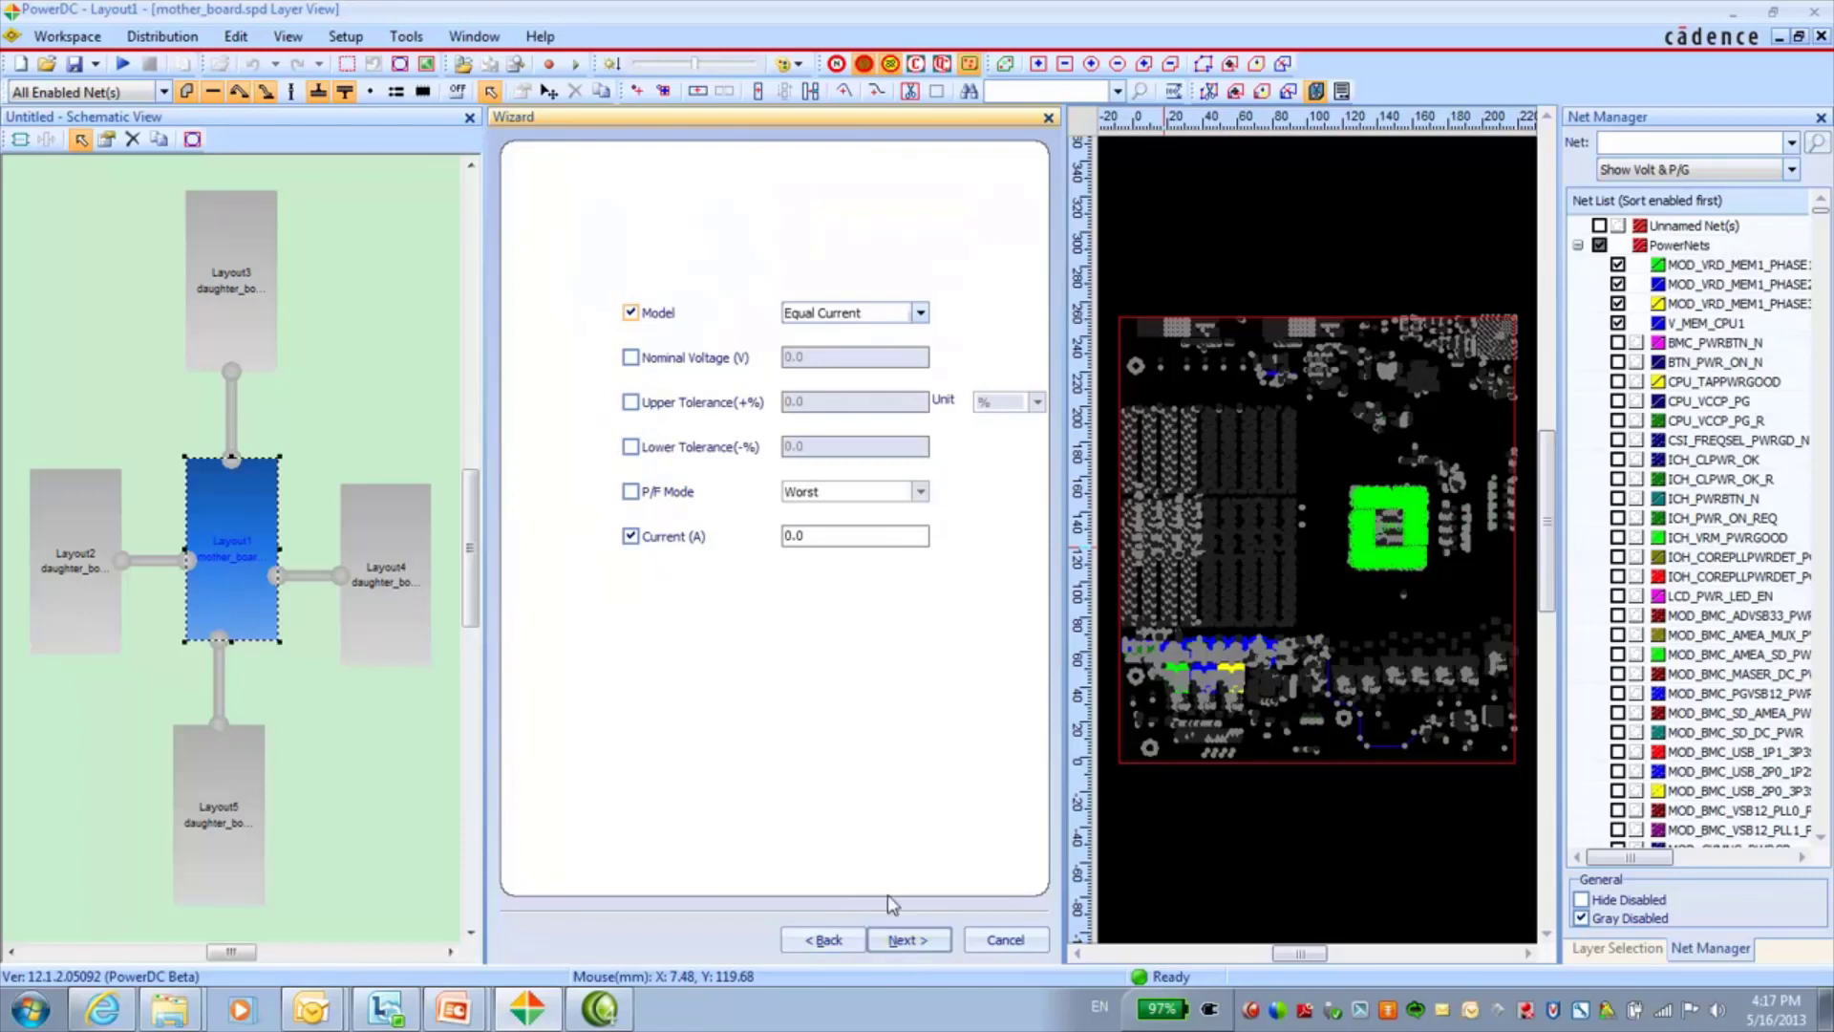
- Enable nominal voltage and tolerances, setting 1% tolerance and 46 A current
left_click(631, 366)
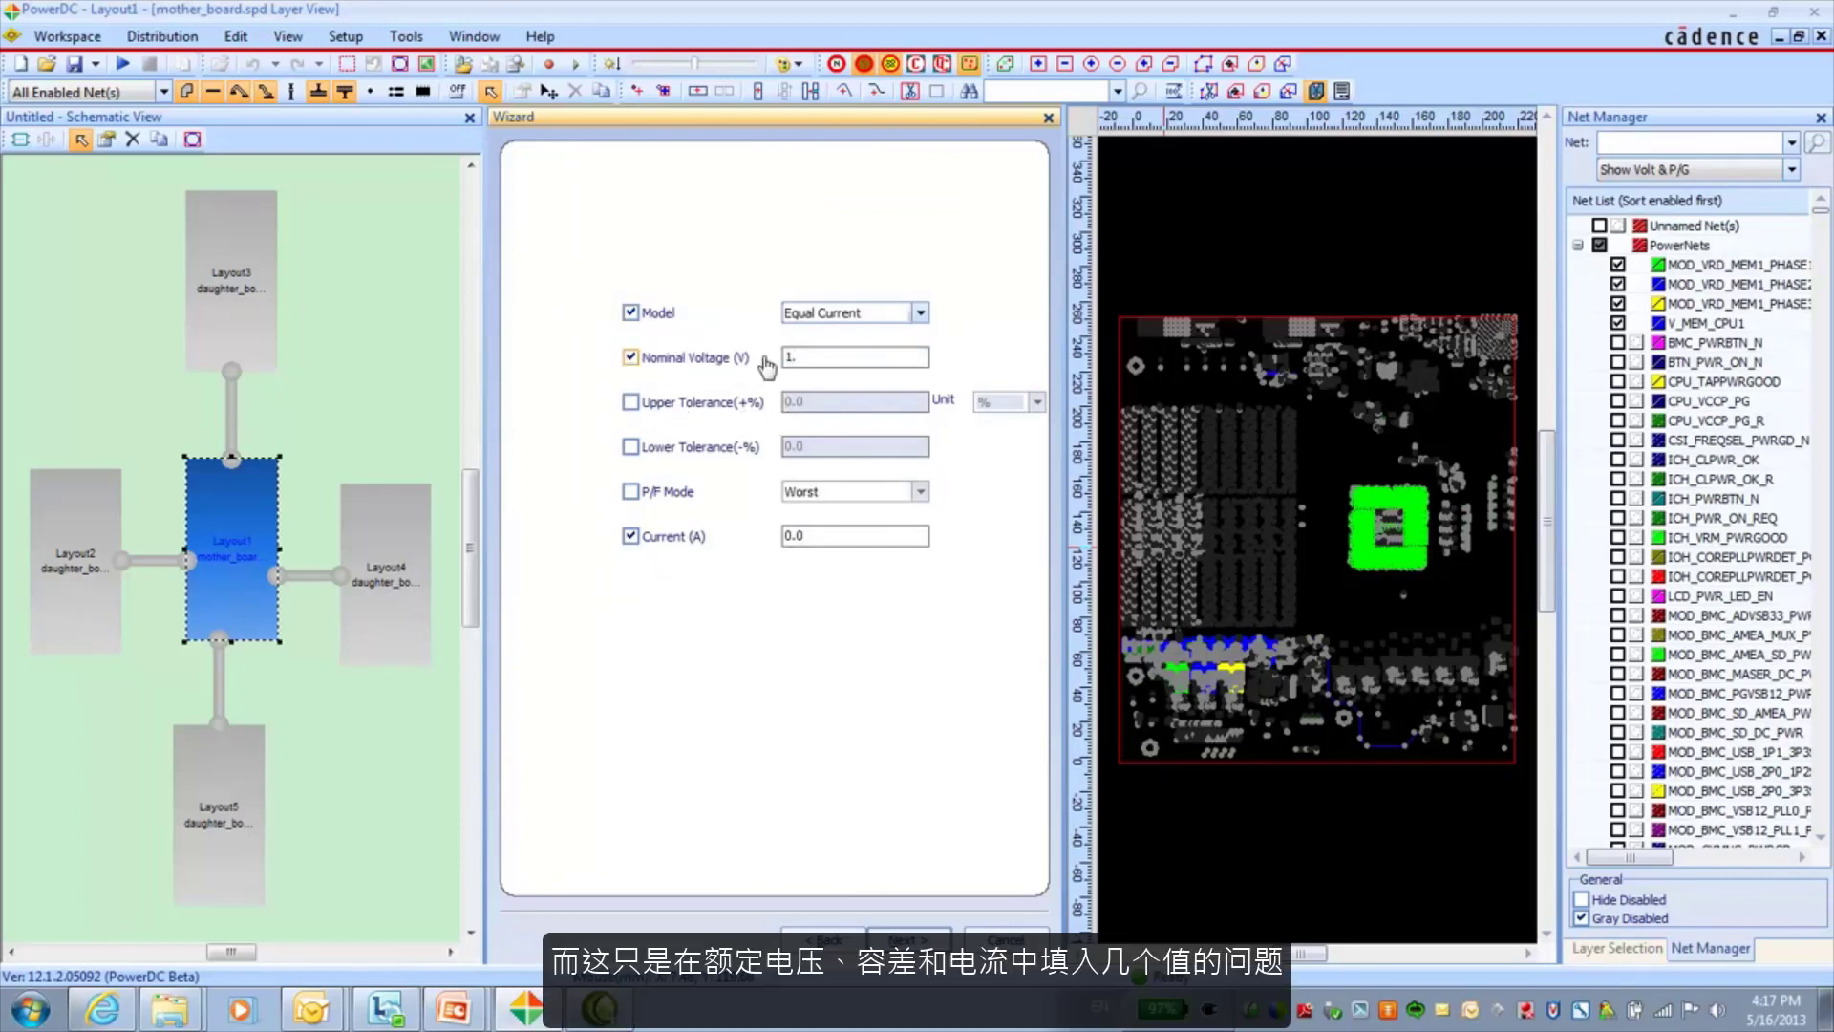
left_click(630, 402)
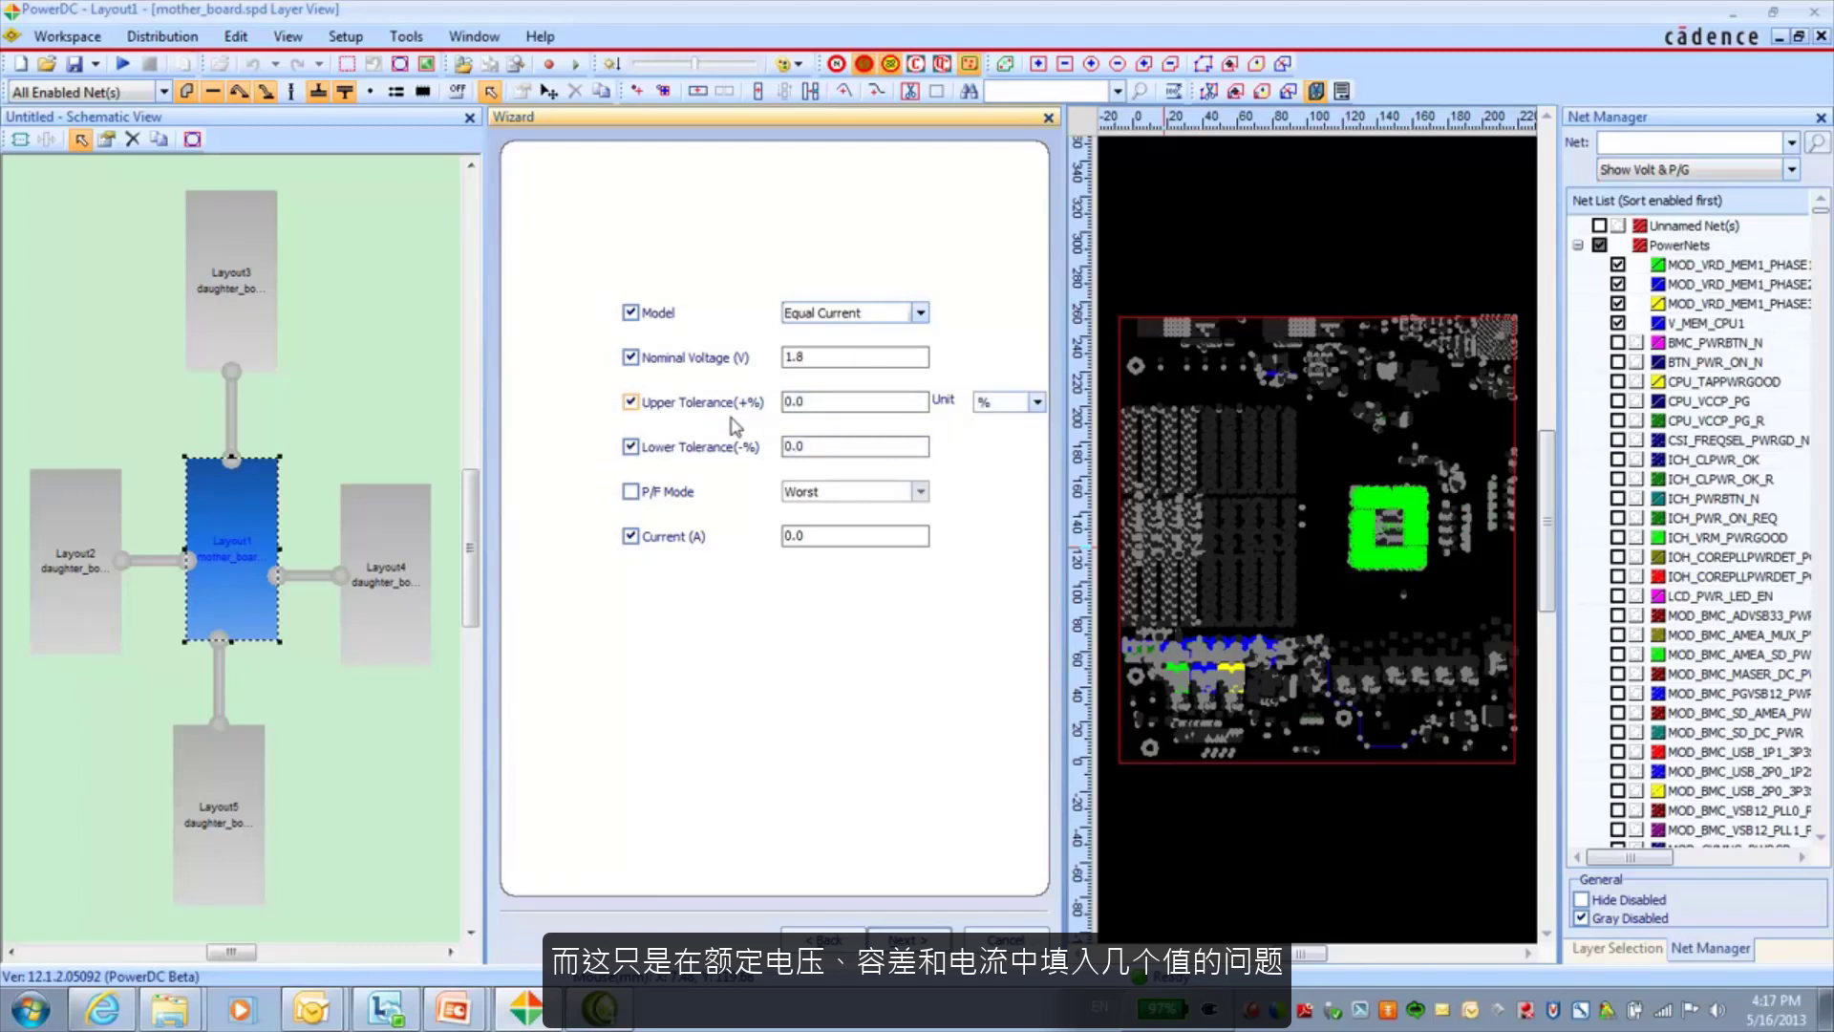
double_click(810, 398)
type("2")
key("BackSpace")
type("1")
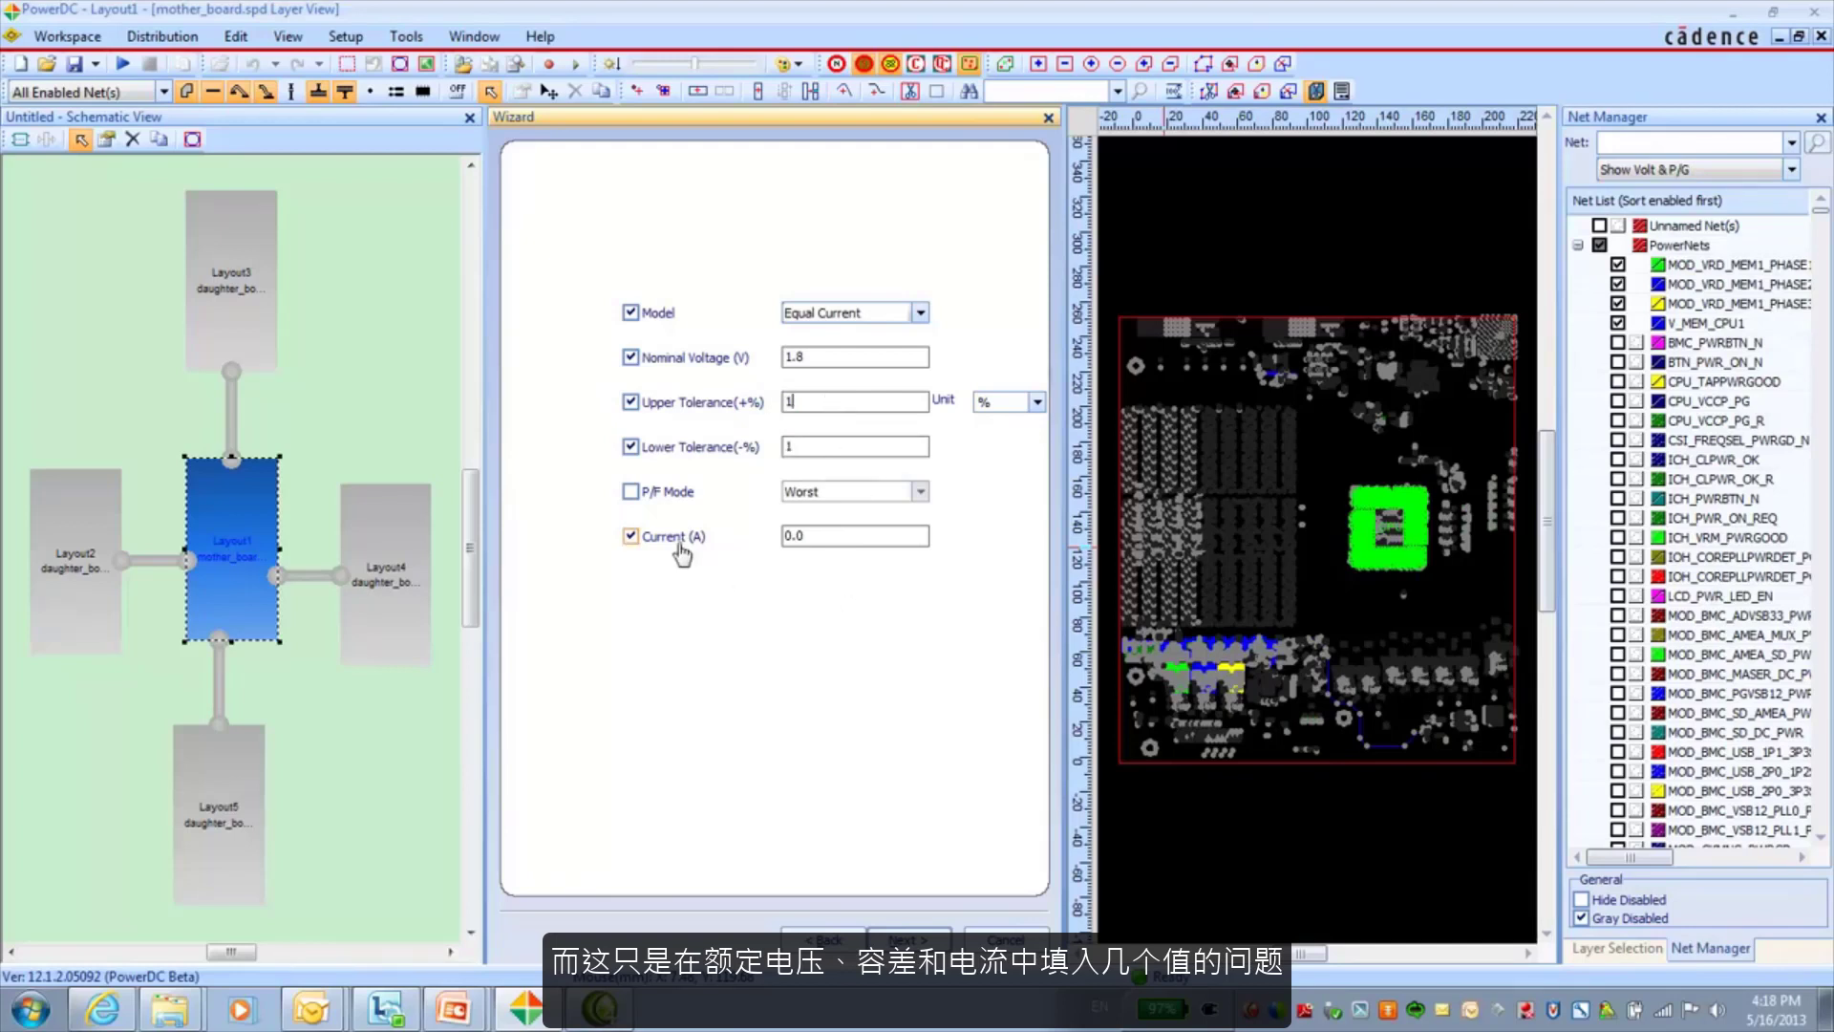
double_click(834, 538)
type("46")
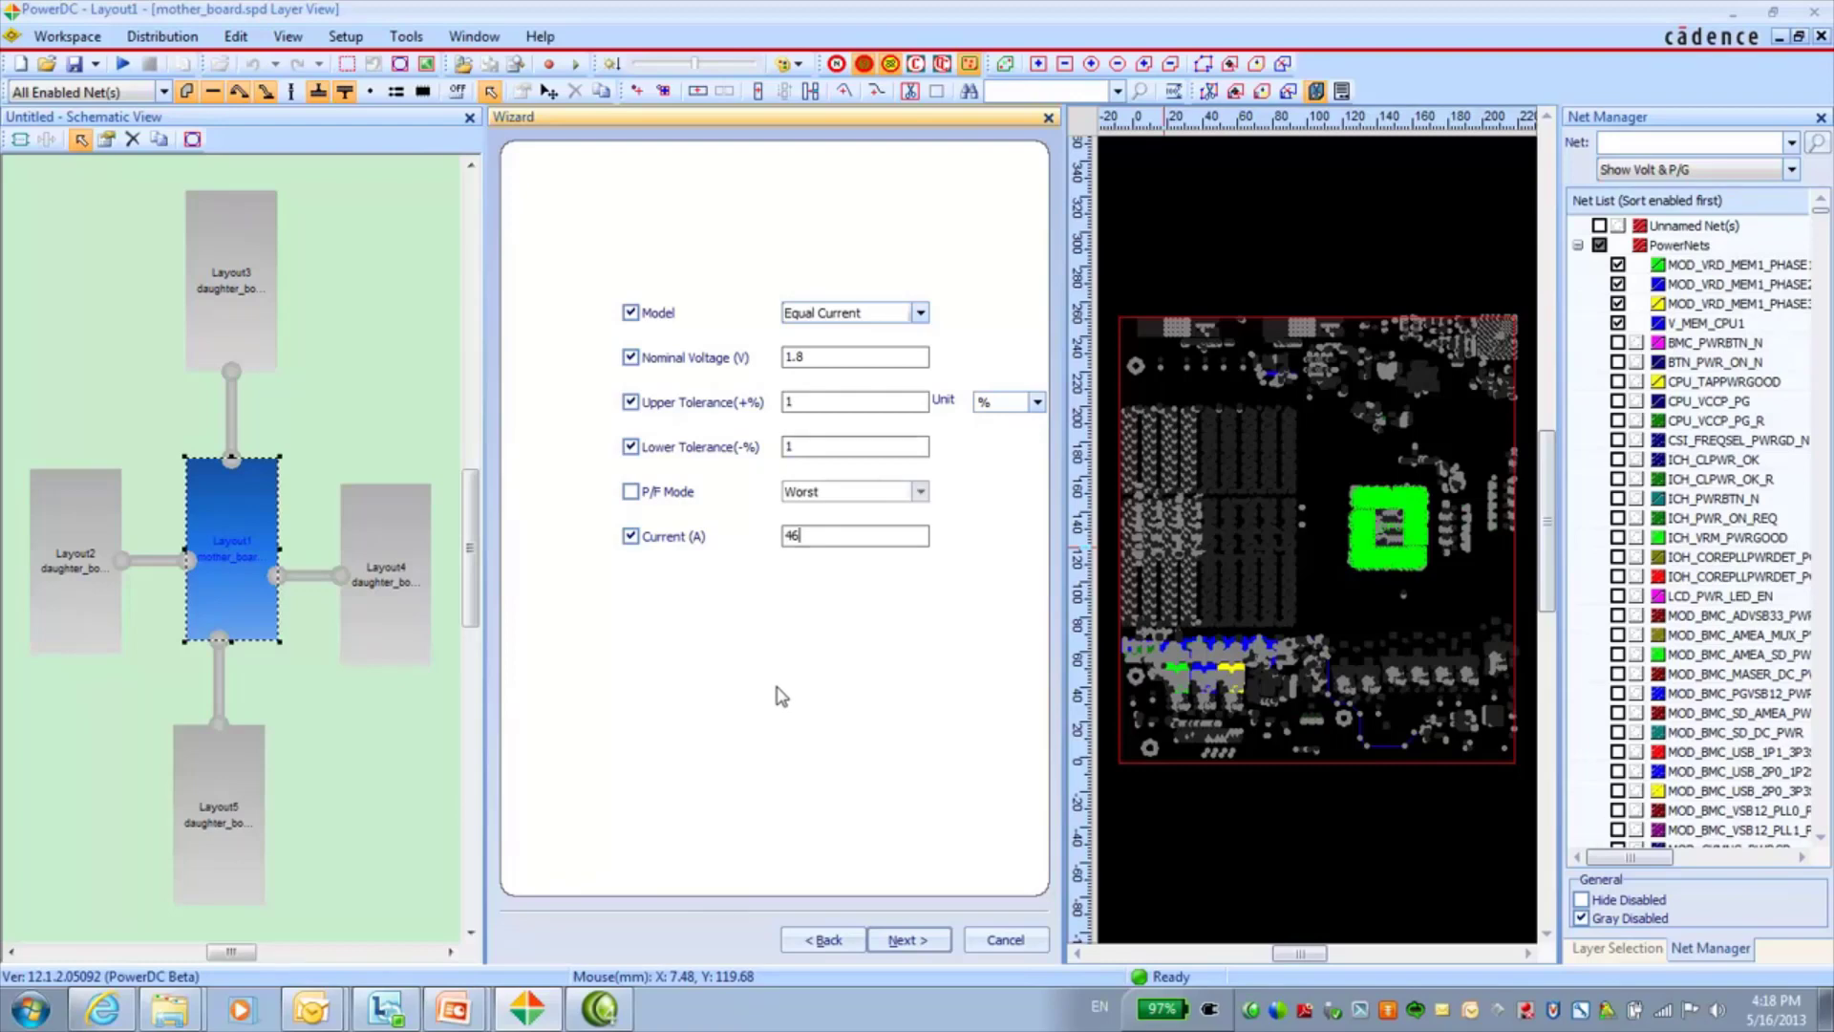
left_click(907, 939)
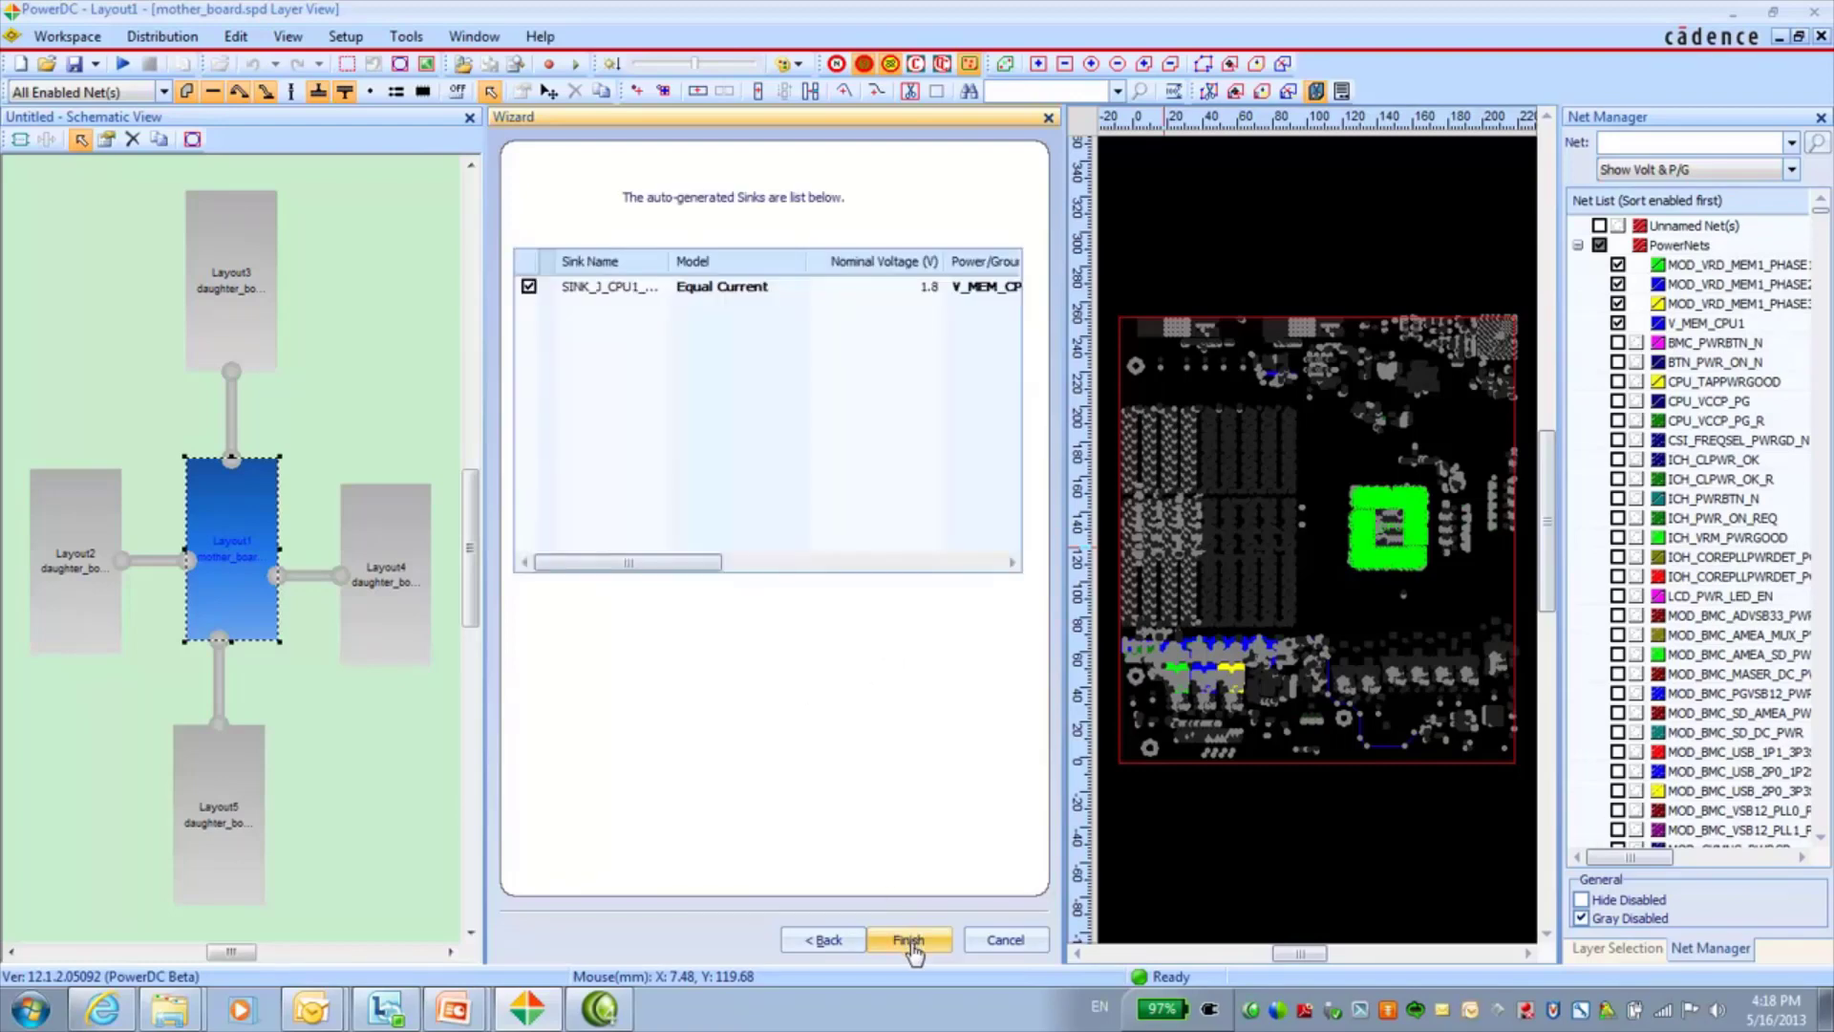
- Finish the CPU sink, then check the sink's and VRM_Q124's pins in the layout
left_click(909, 940)
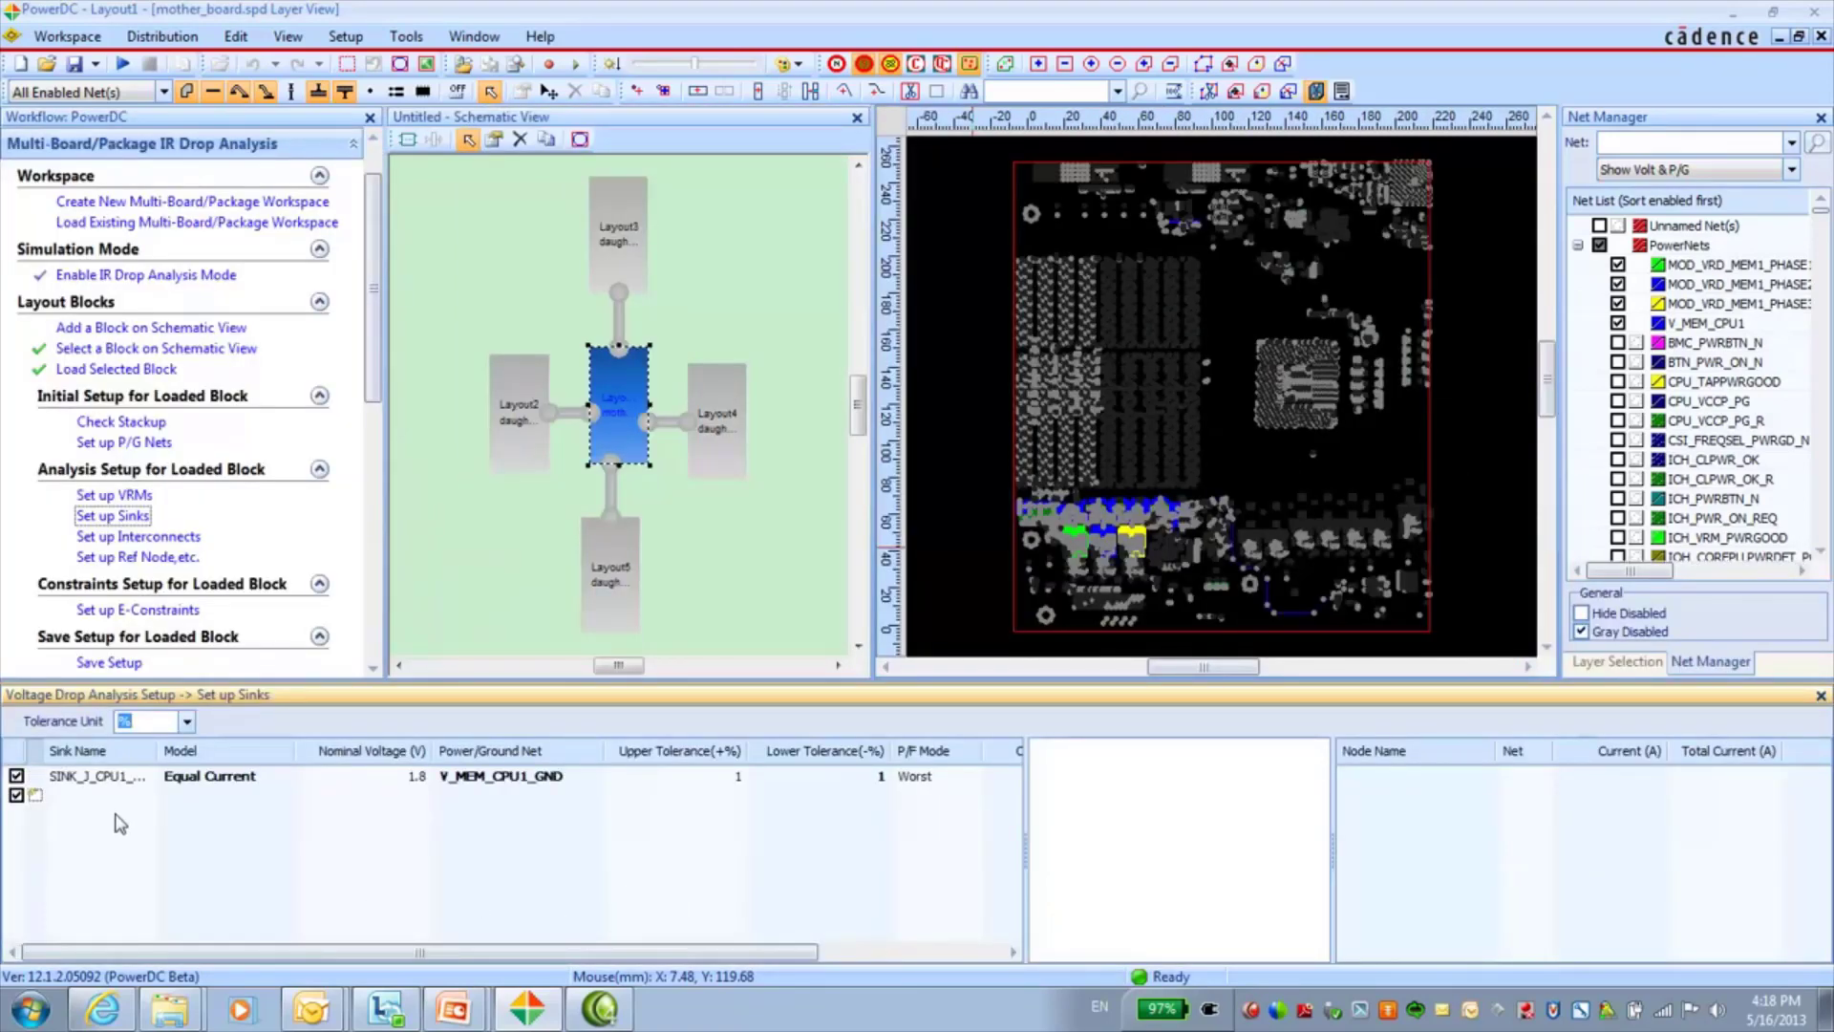
left_click(130, 779)
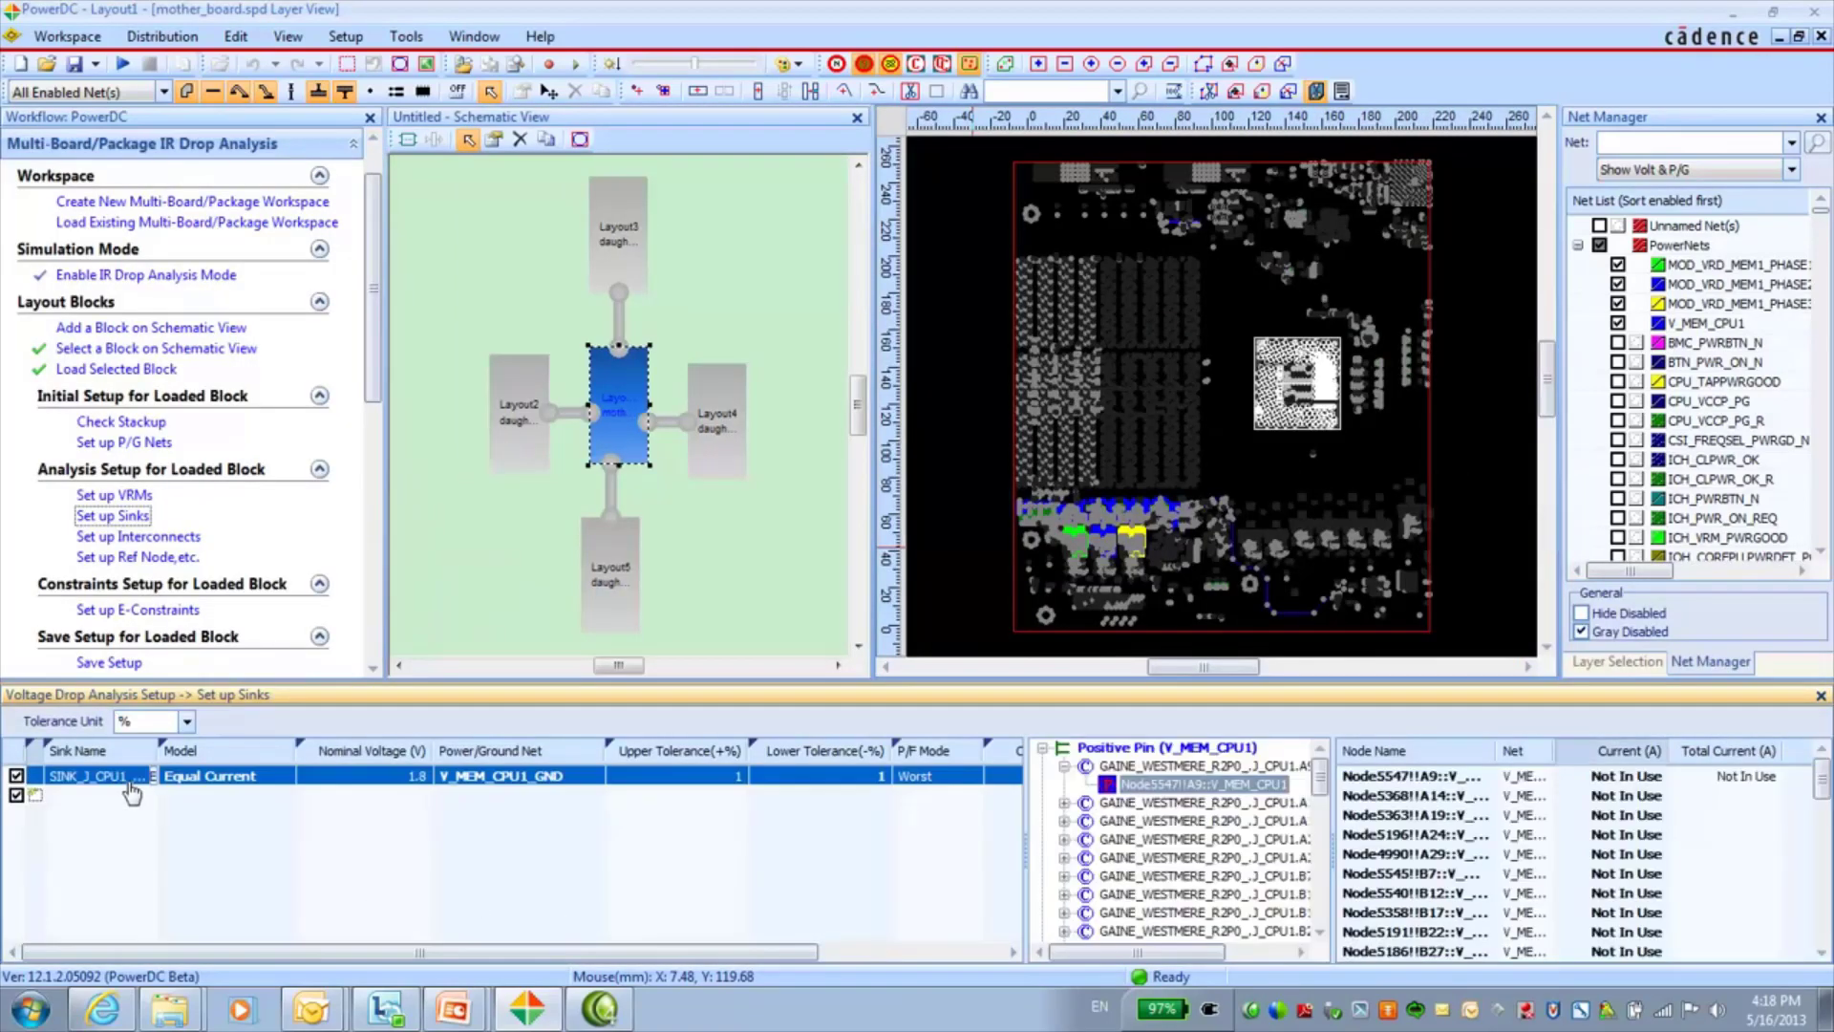
left_click(114, 495)
left_click(115, 793)
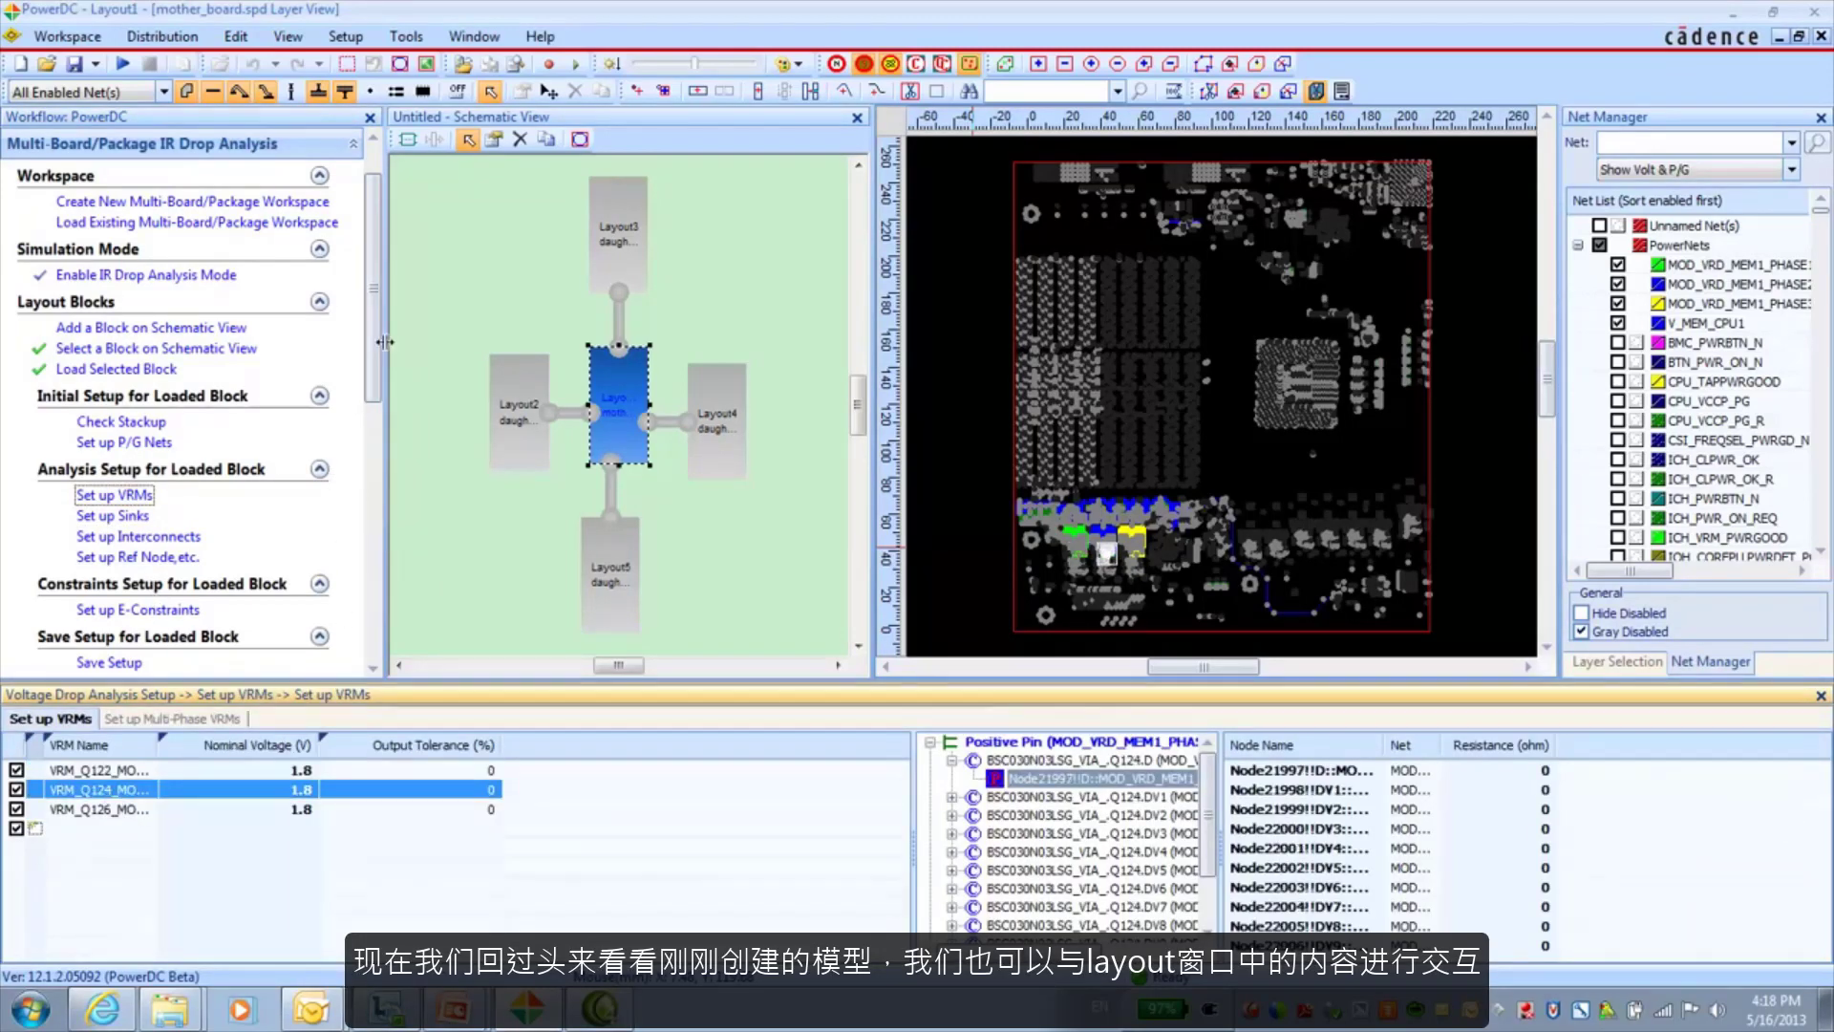
left_click_drag(377, 334, 376, 388)
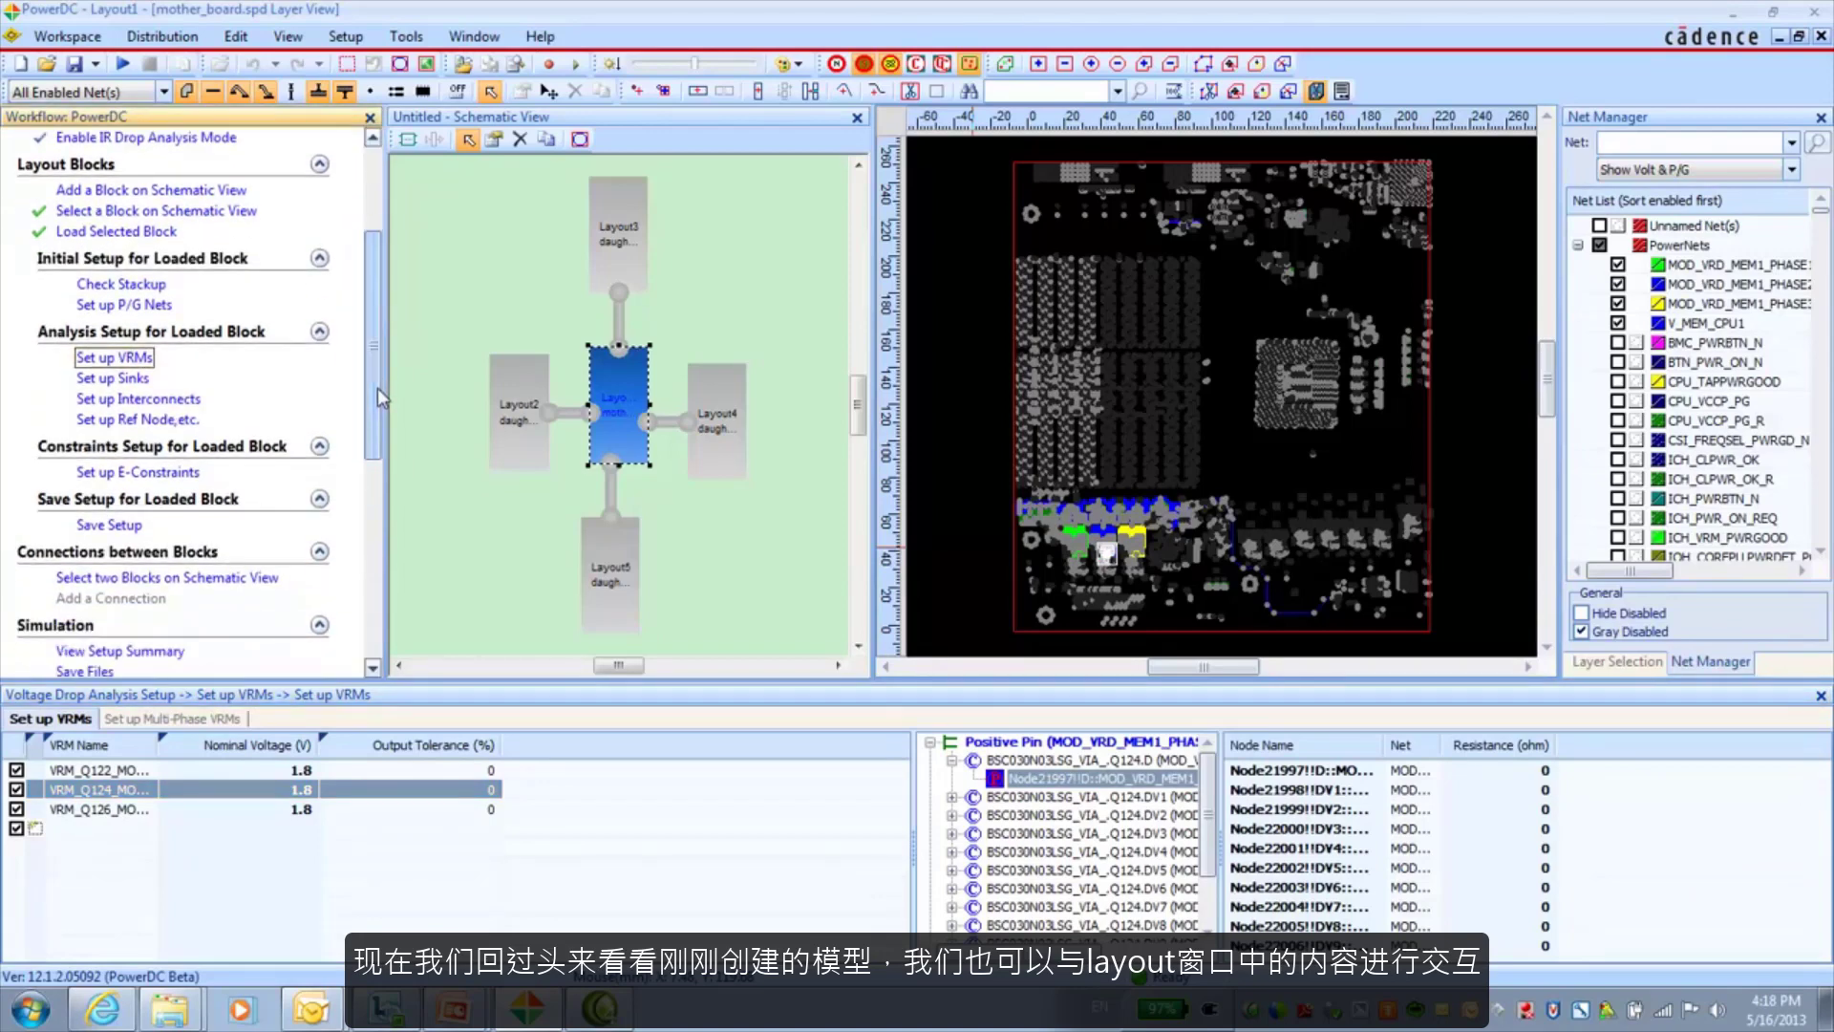
- Load the Layout2 daughter board block, agreeing to save the current work as 'demo'
left_click(516, 409)
right_click(513, 404)
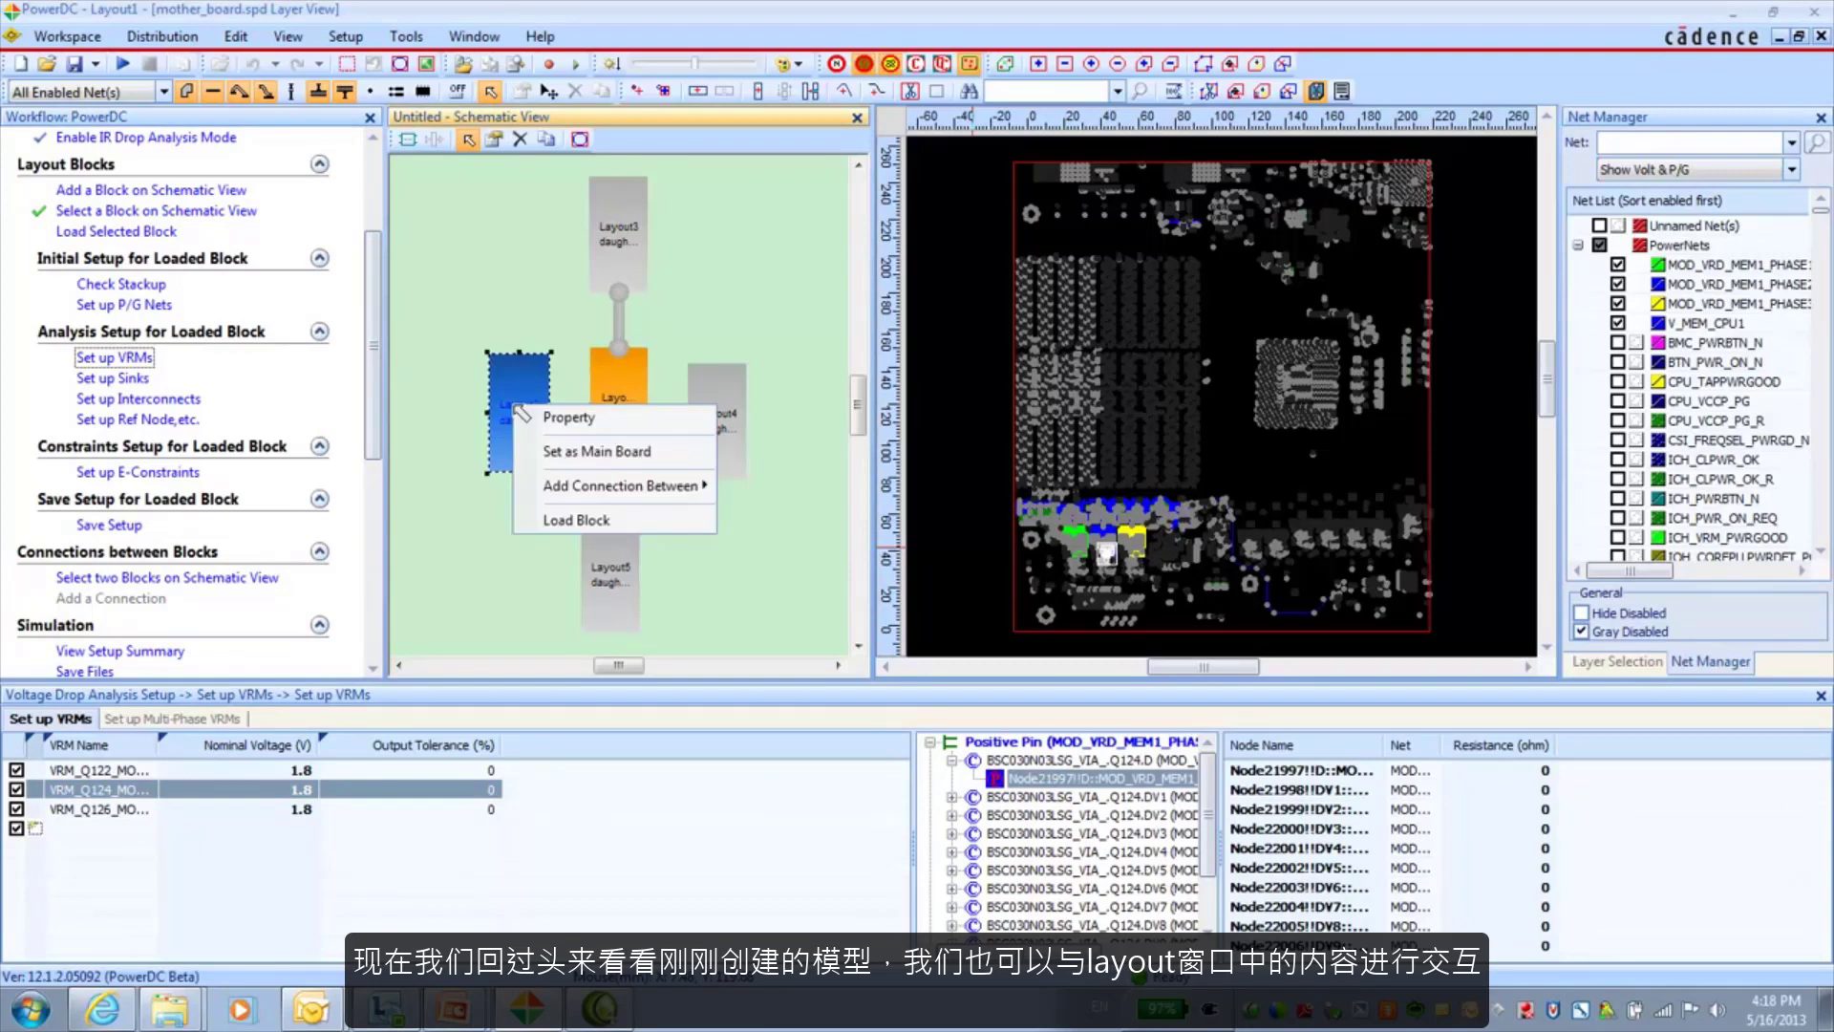
left_click(573, 521)
left_click(813, 564)
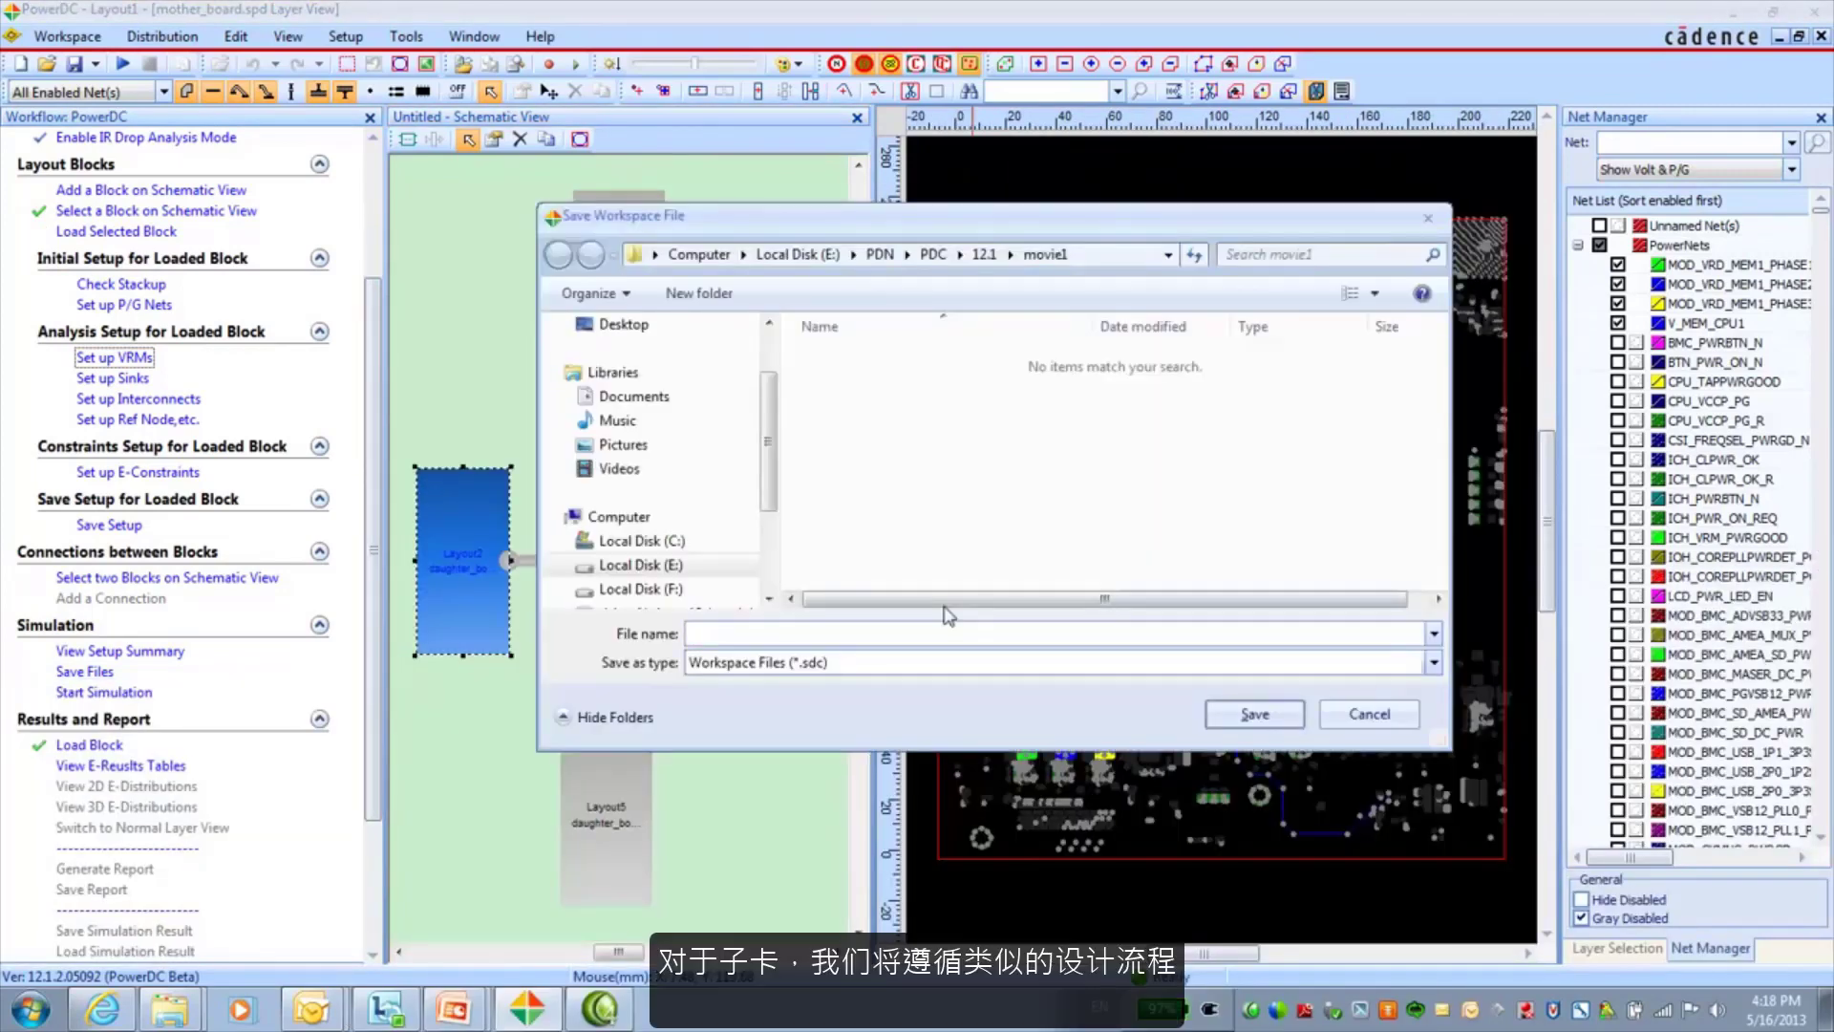
type("demo")
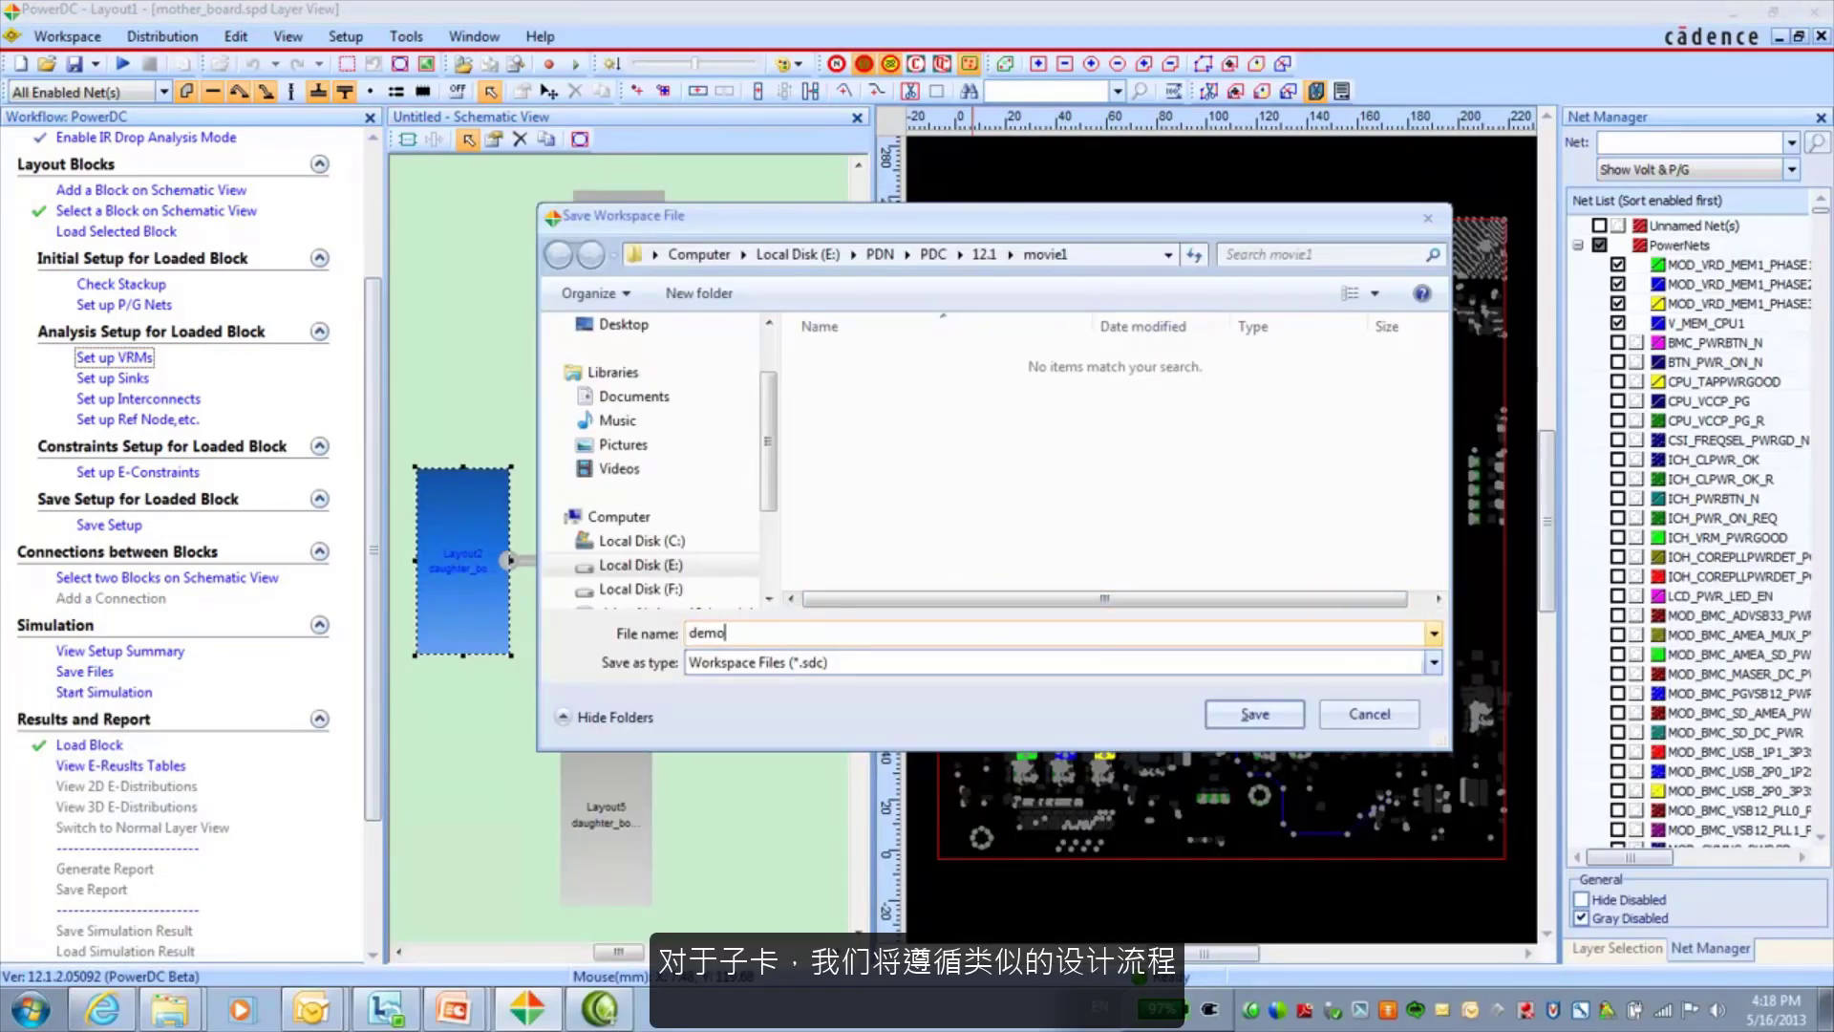
- Save workspace 'demo', accept the daughter board's stack-up, and view its VDD/GND net list
left_click(1254, 714)
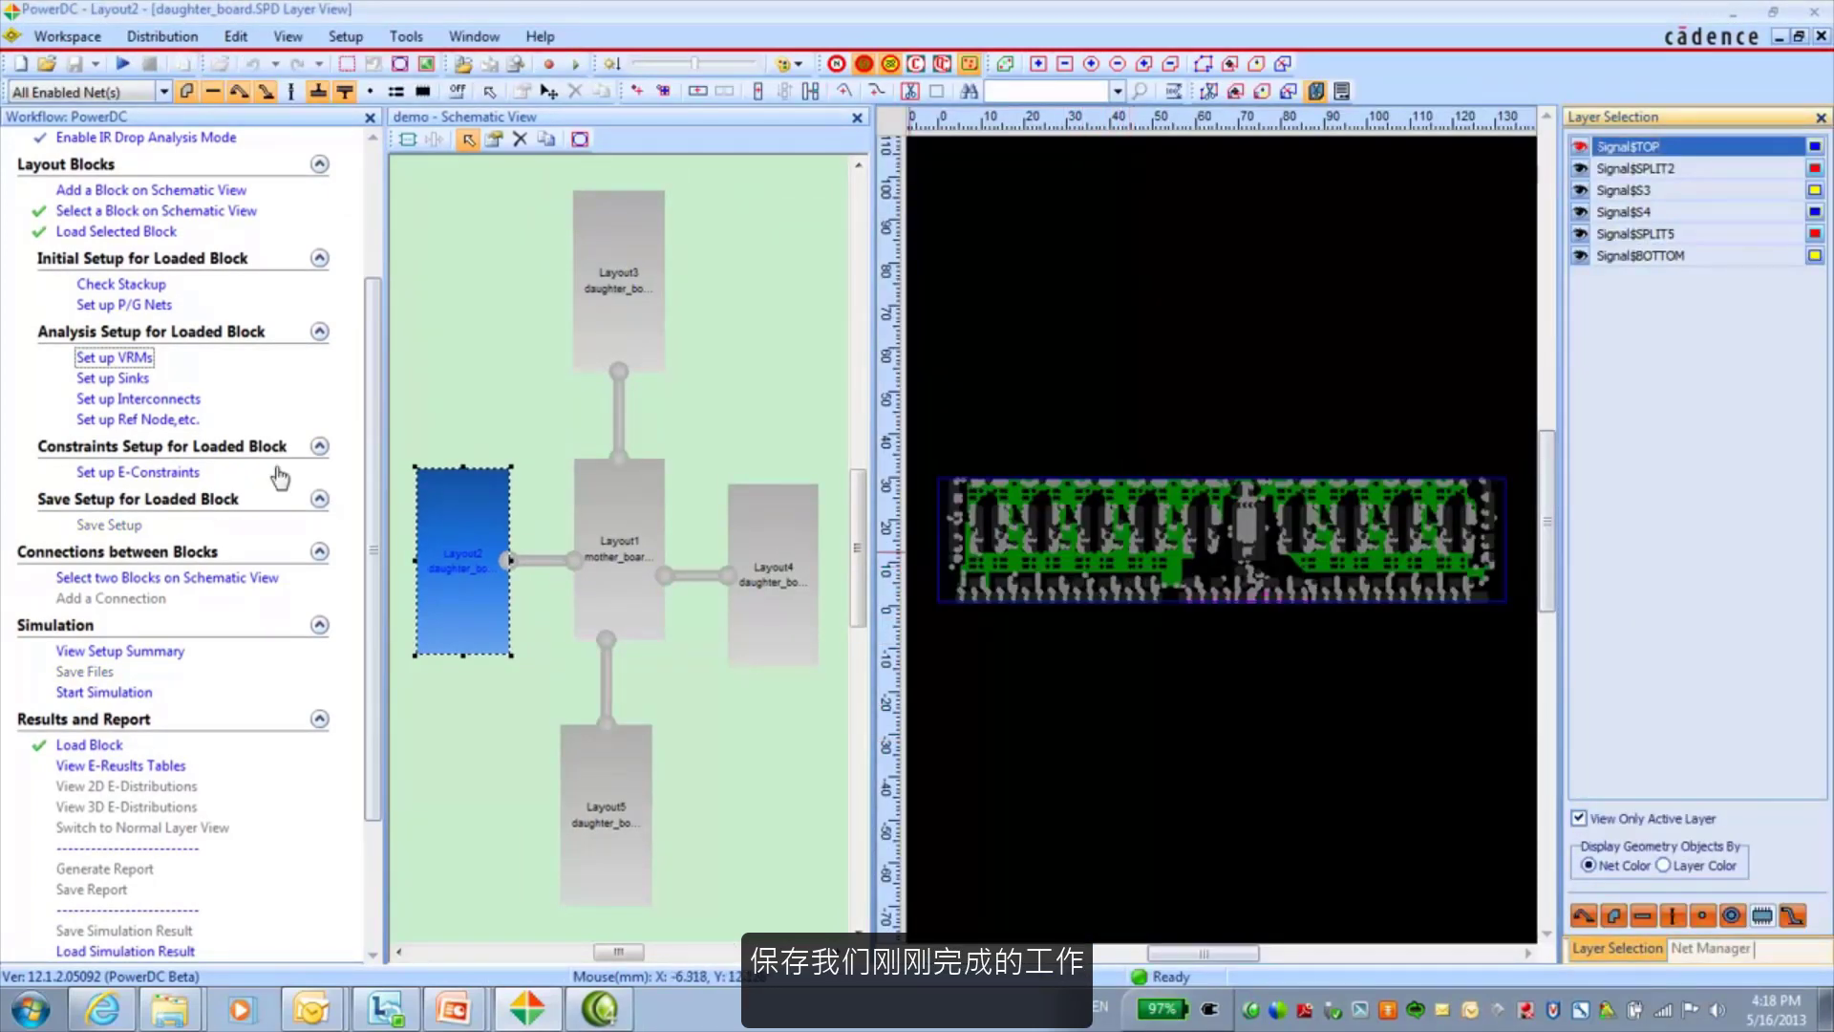
left_click(127, 286)
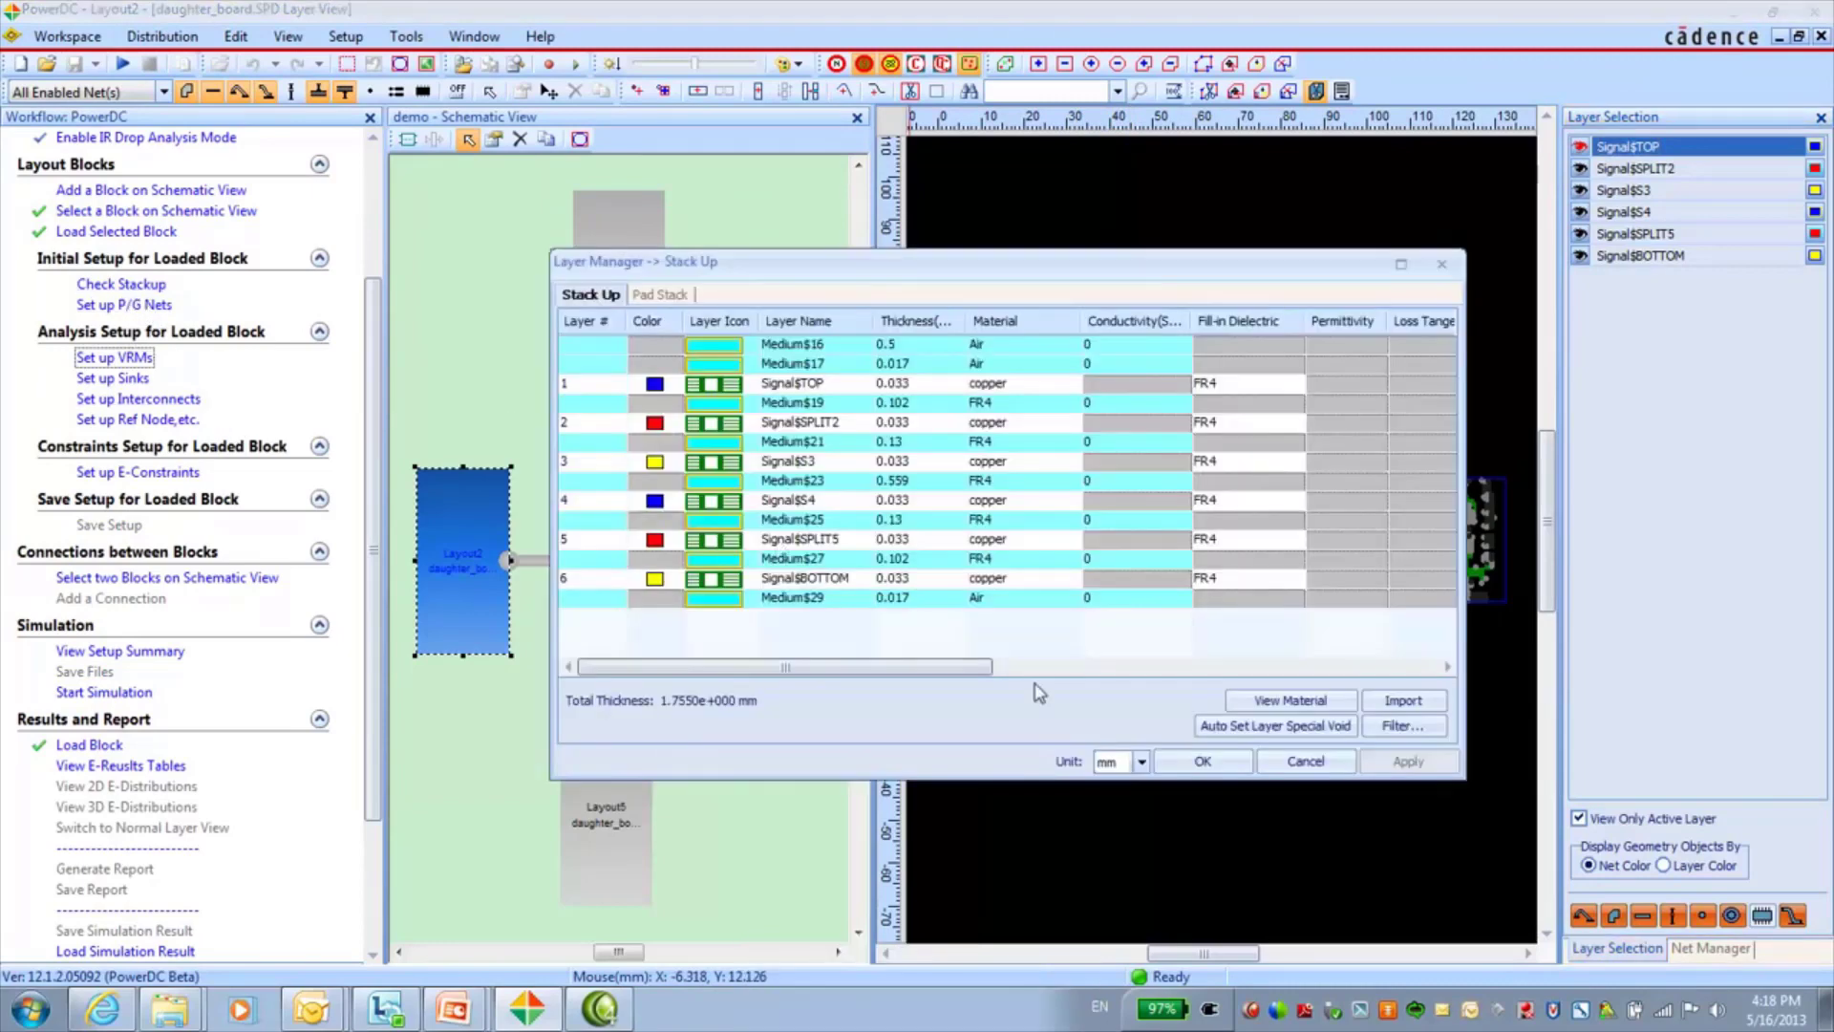
left_click(1203, 761)
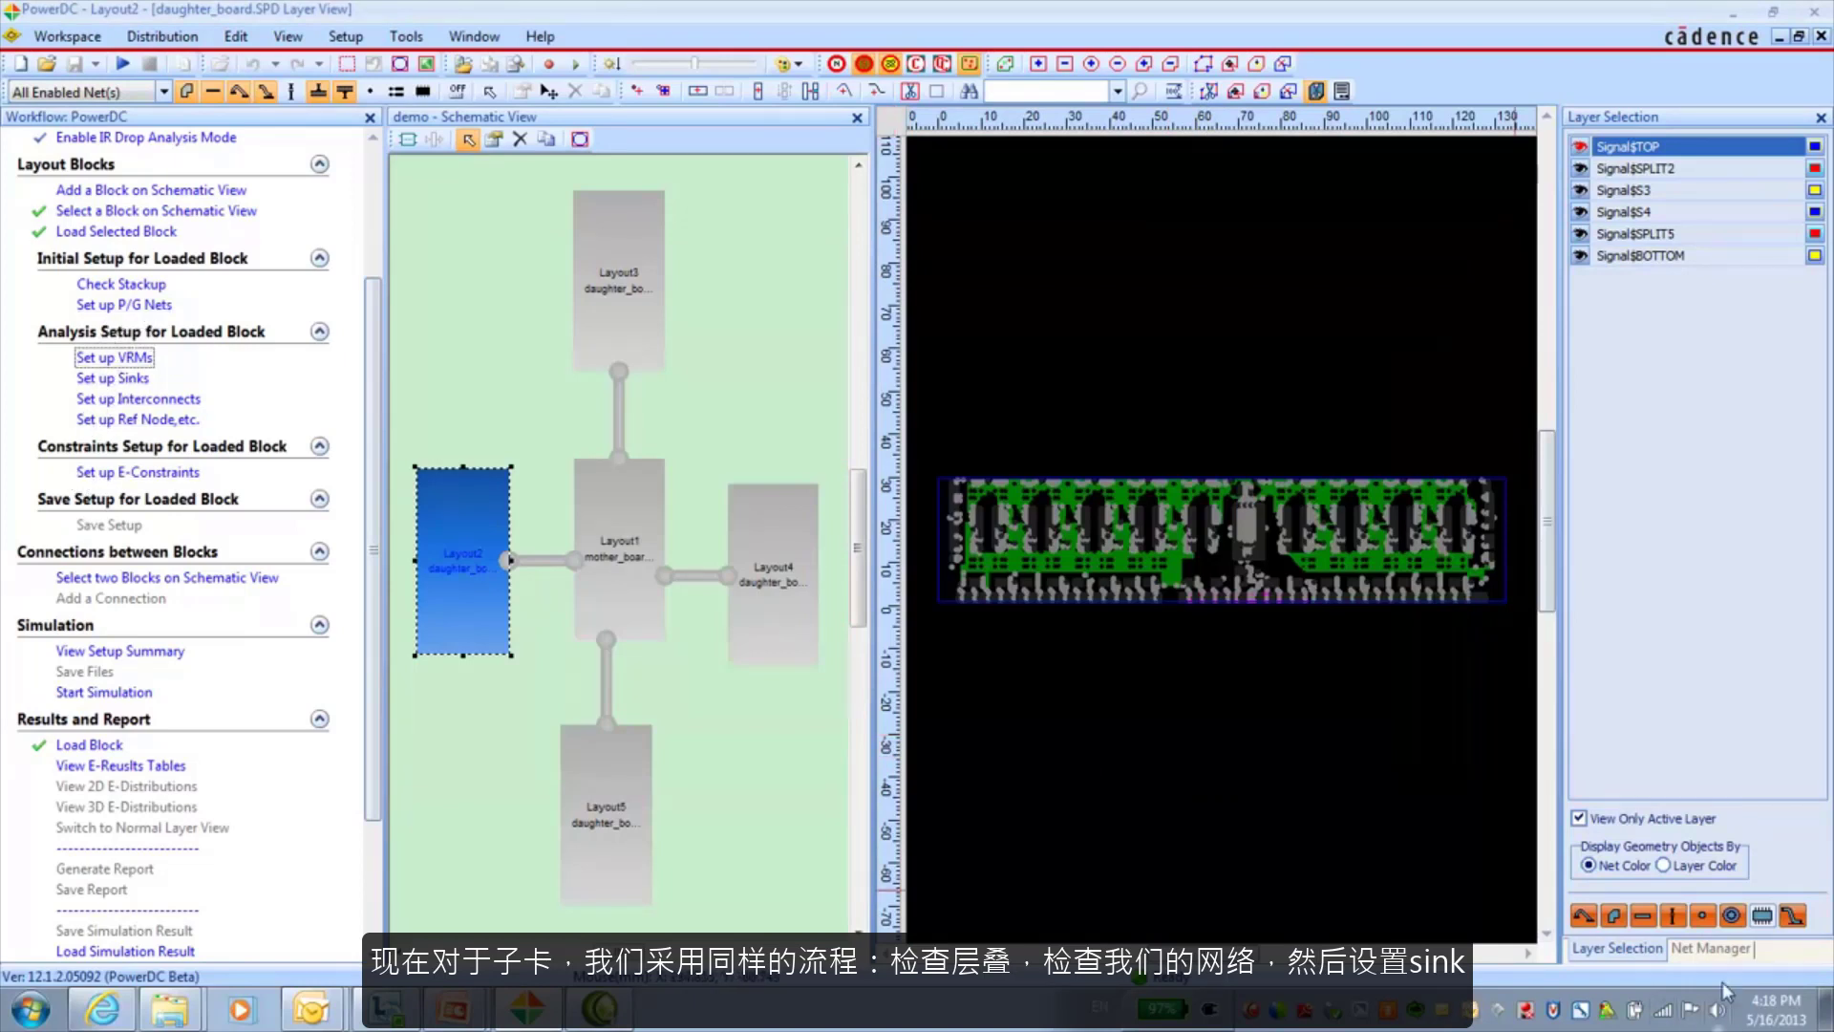
left_click(1710, 949)
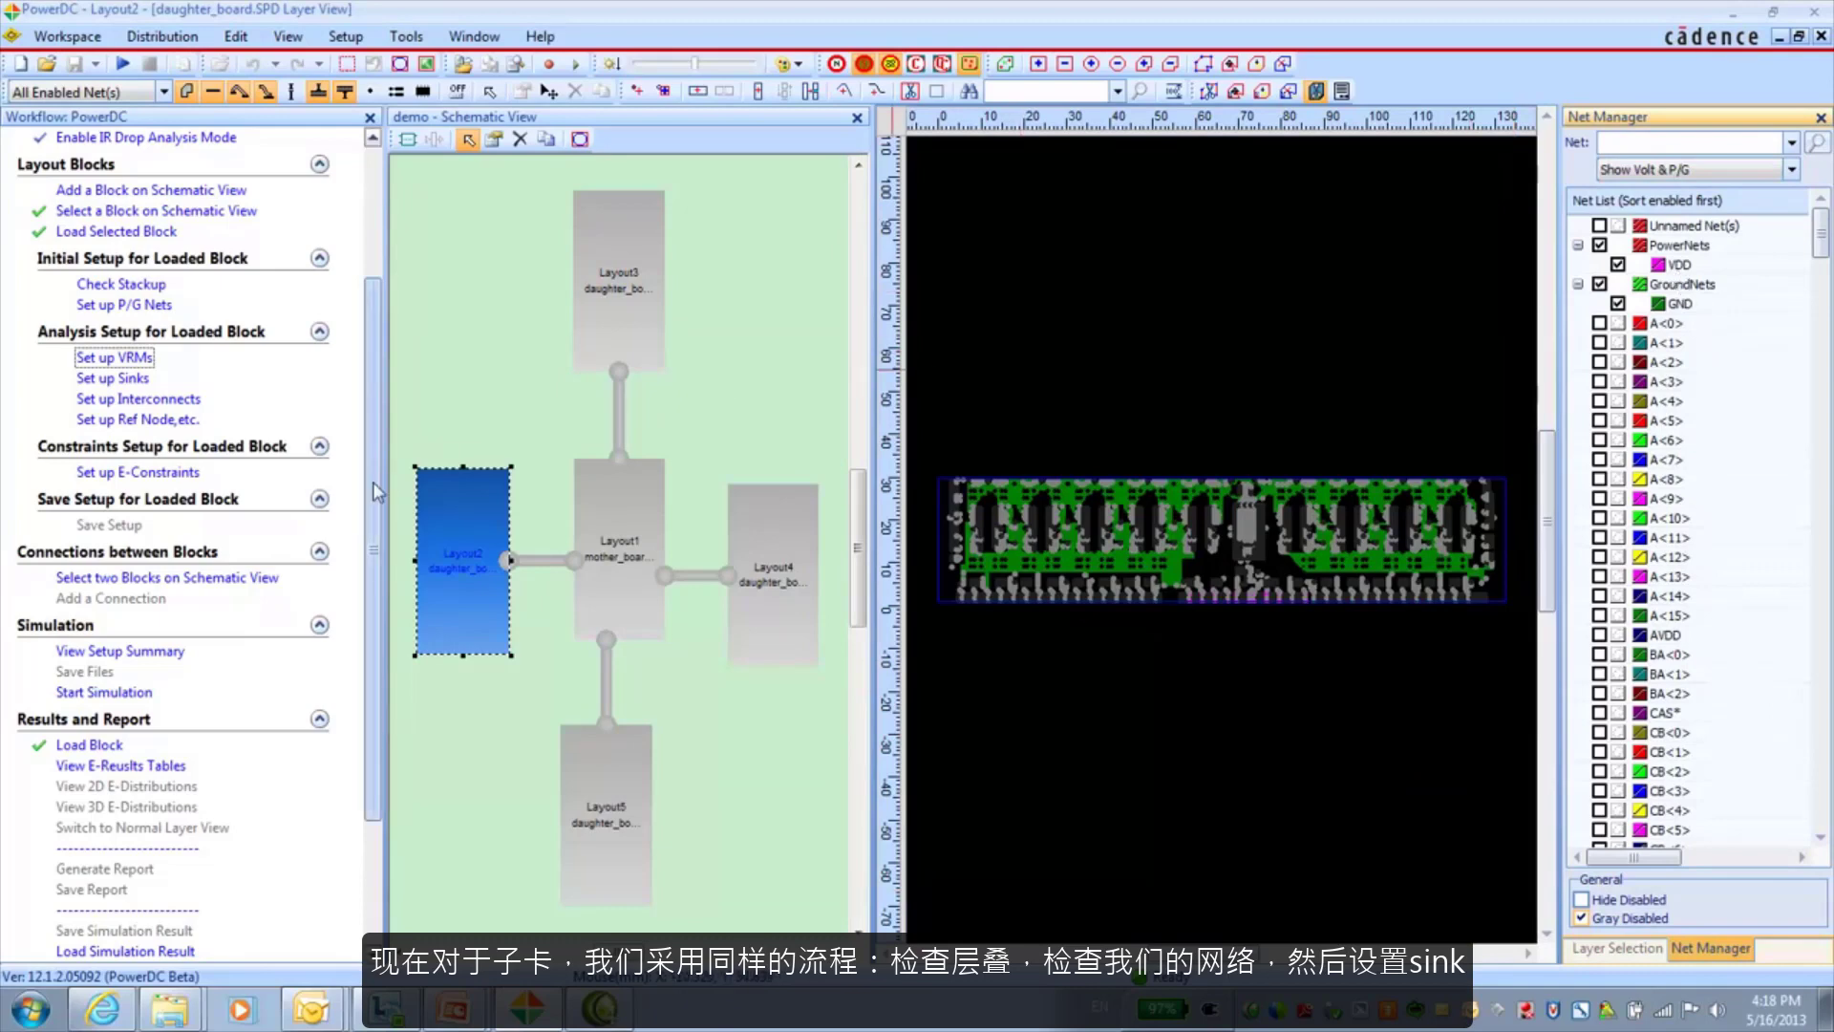
- Start daughter-board sinks from existing circuits and choose the power net
left_click(122, 378)
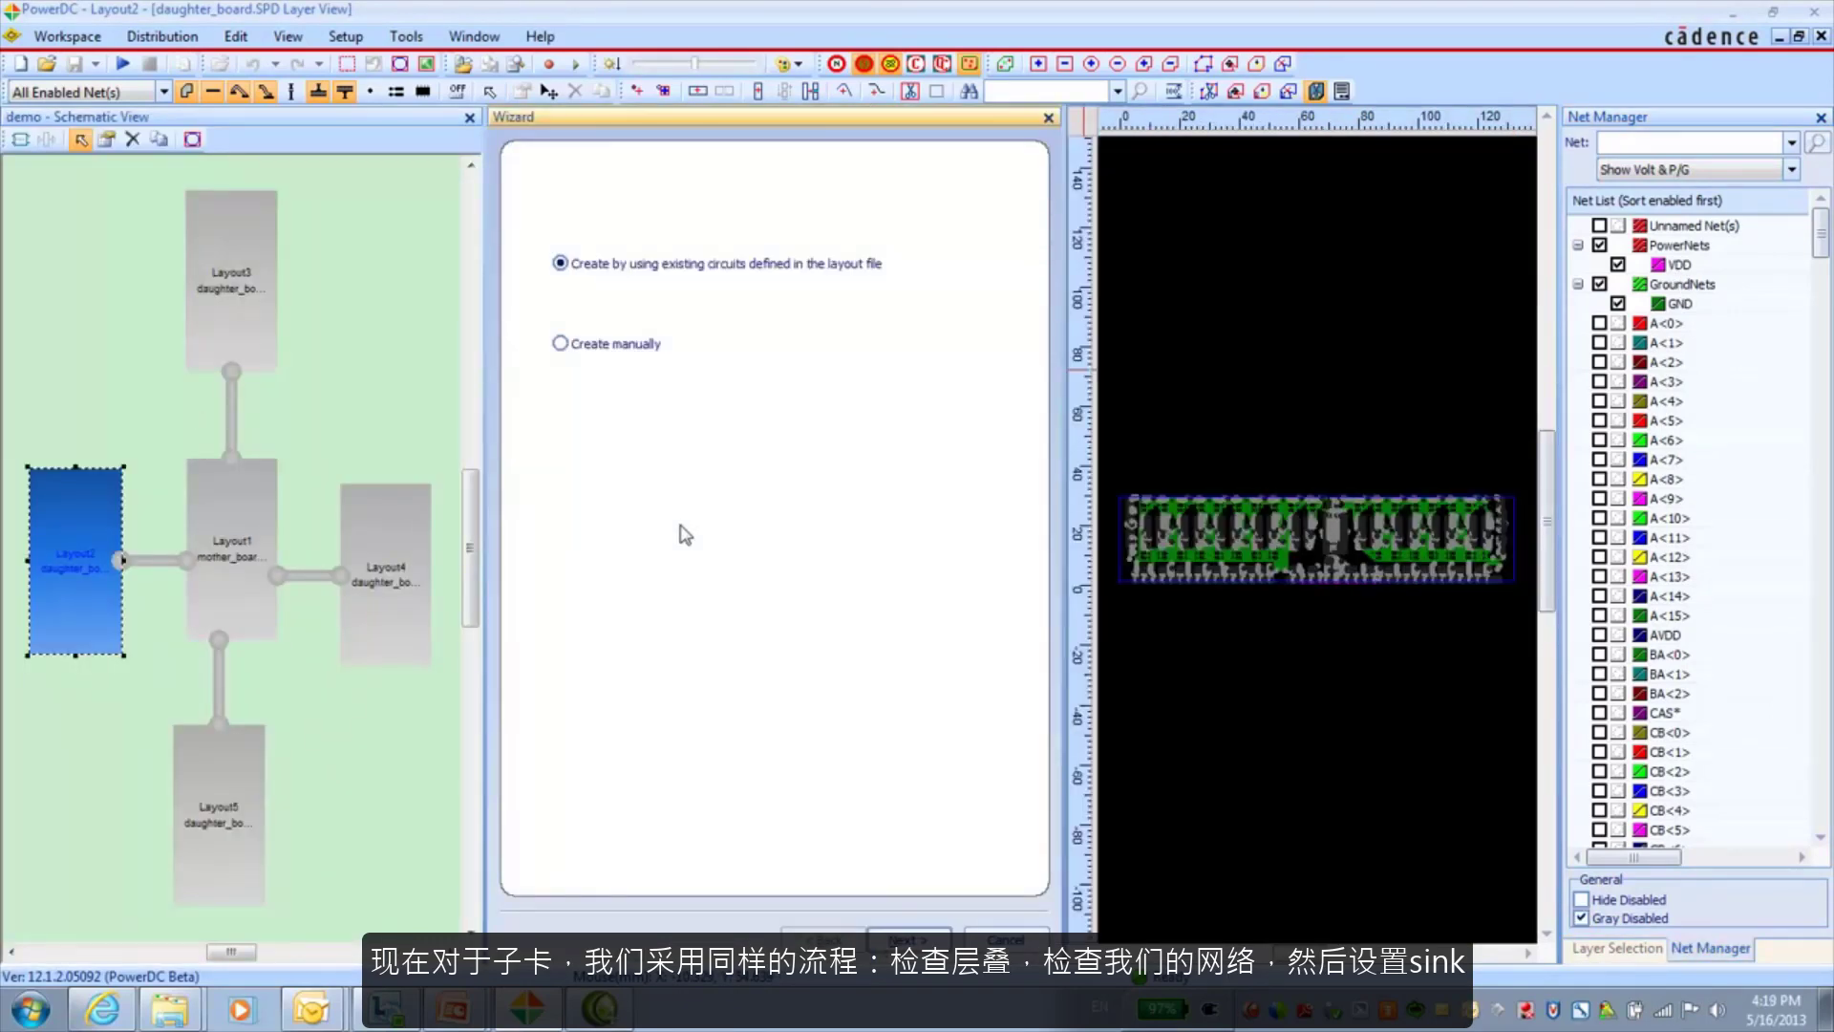
left_click(910, 940)
left_click(759, 295)
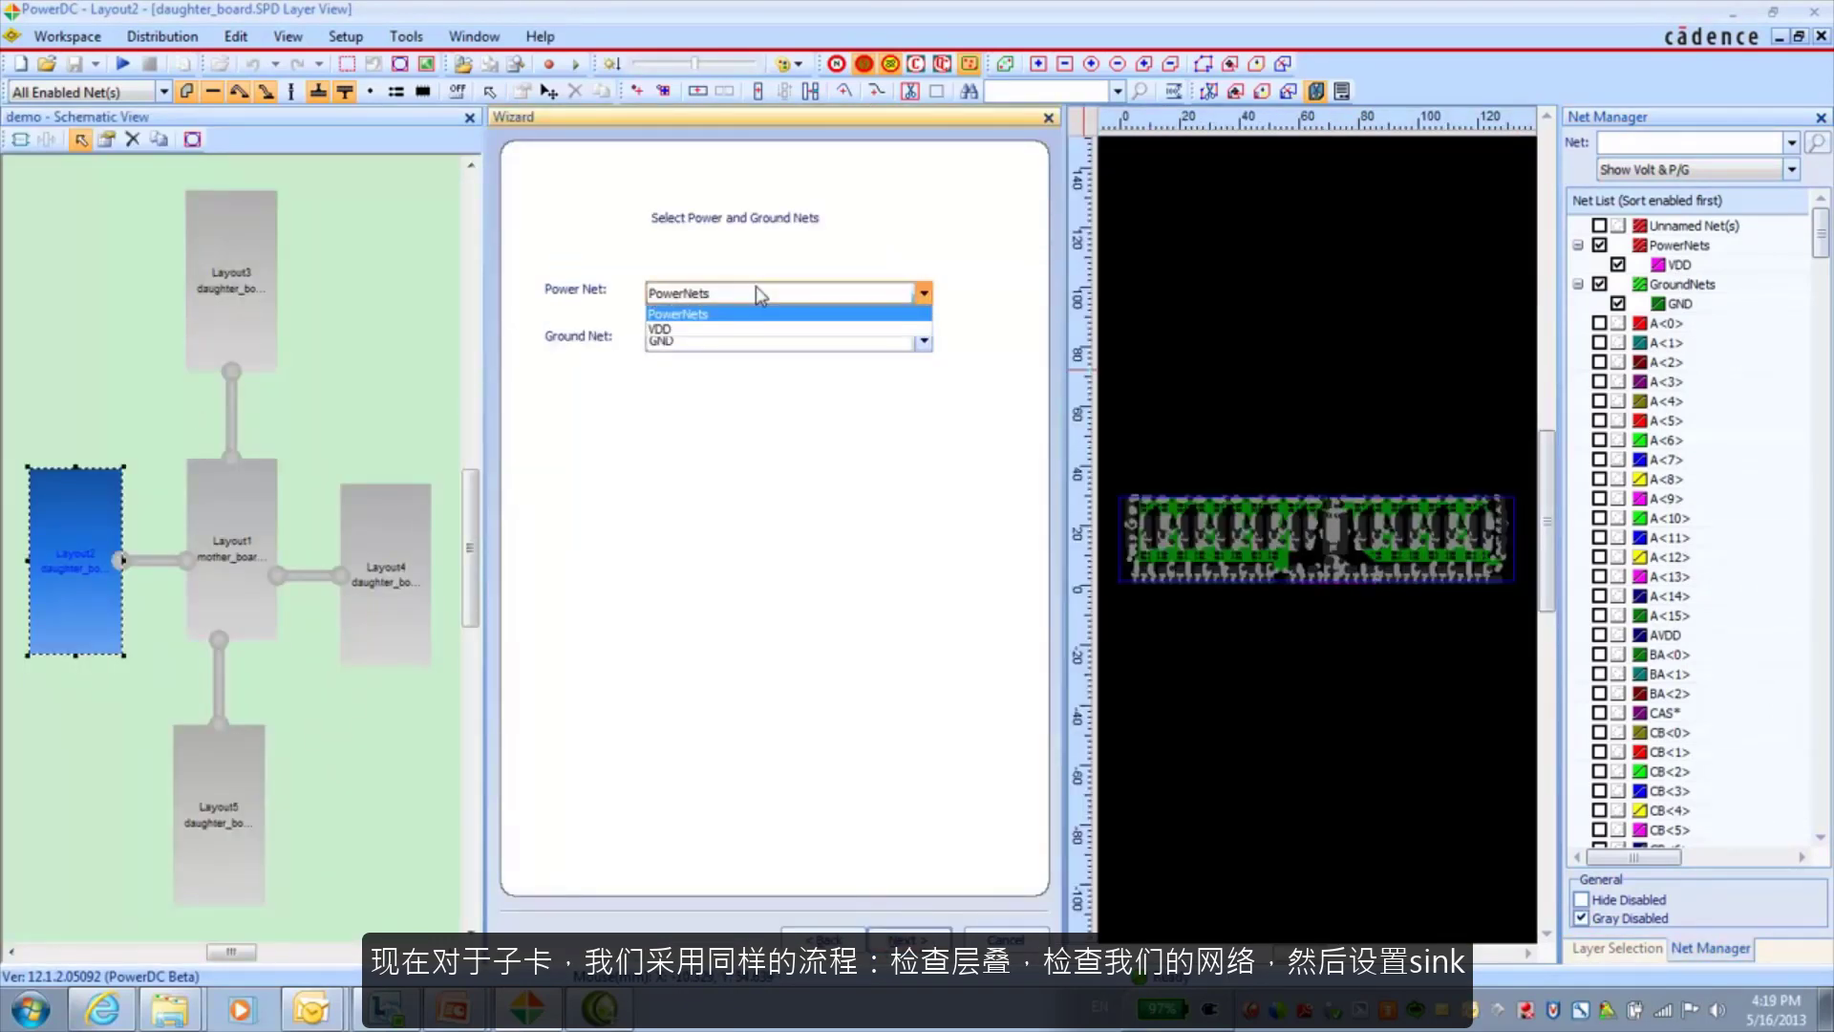
left_click(704, 329)
left_click(908, 940)
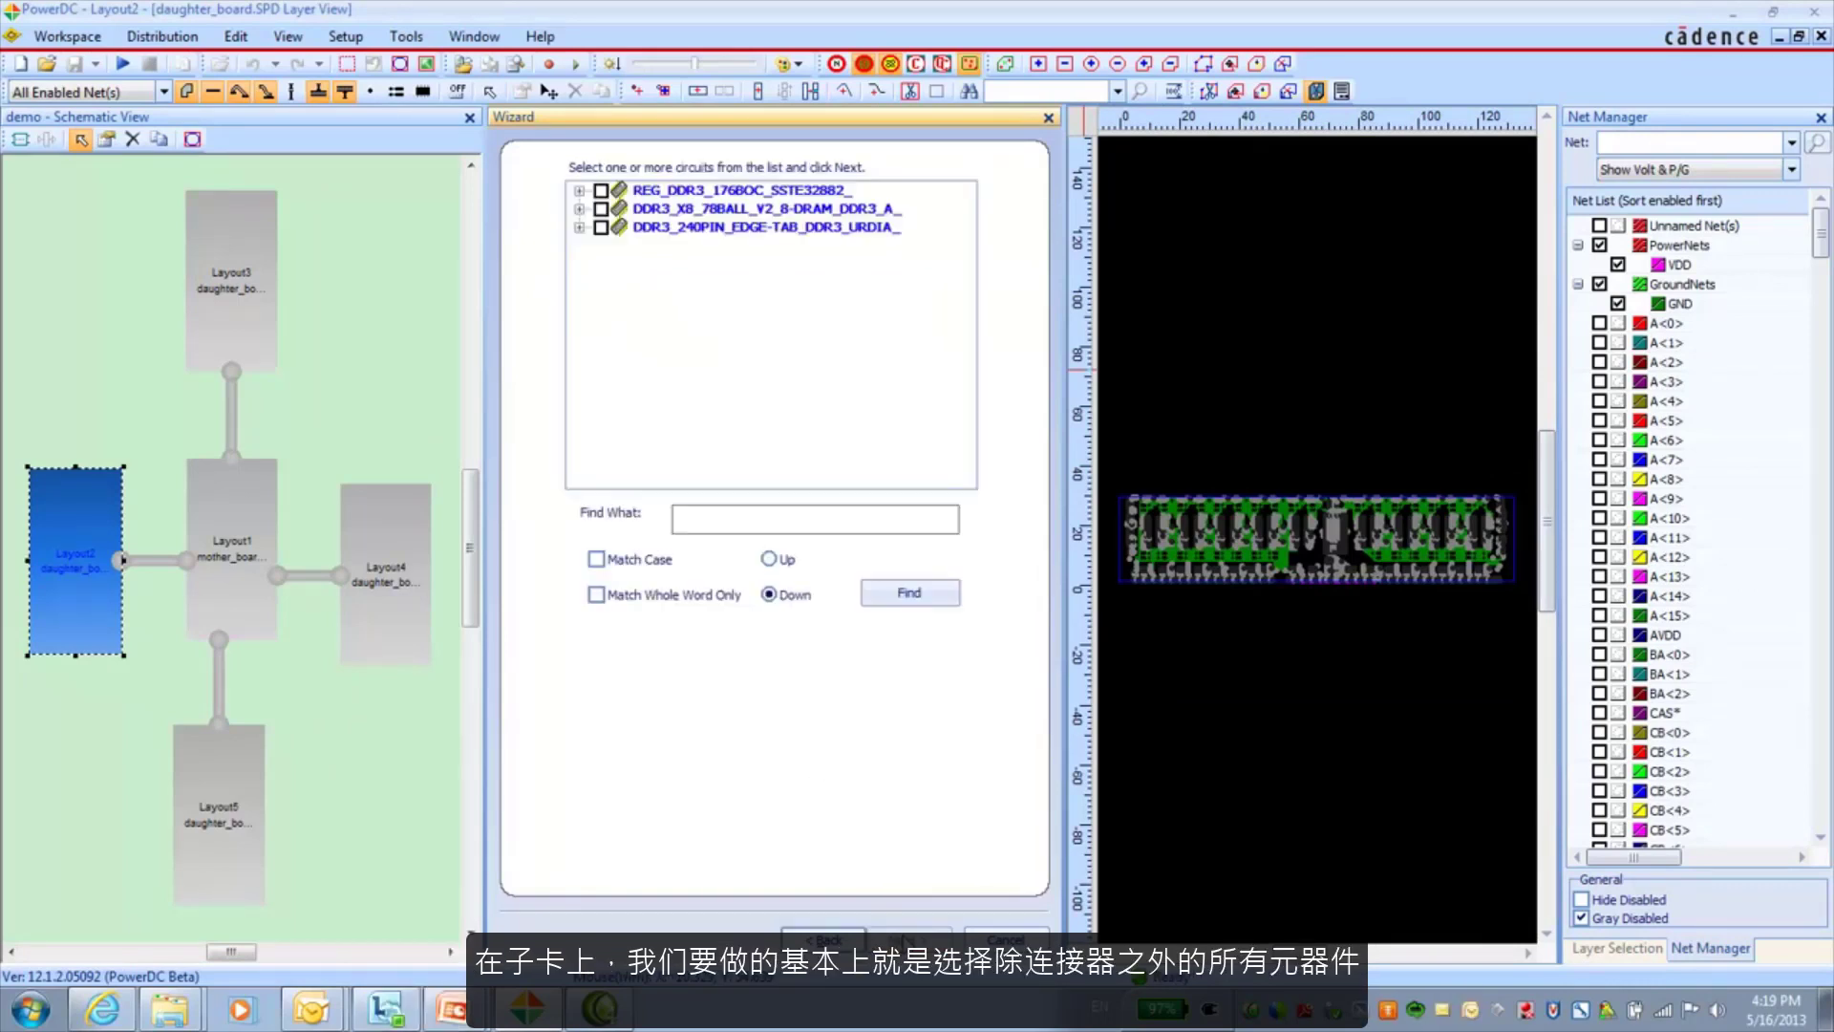
- Pick the DDR3_X8_78BALL chips as sinks at 1.8 V nominal with upper tolerance enabled
left_click(579, 227)
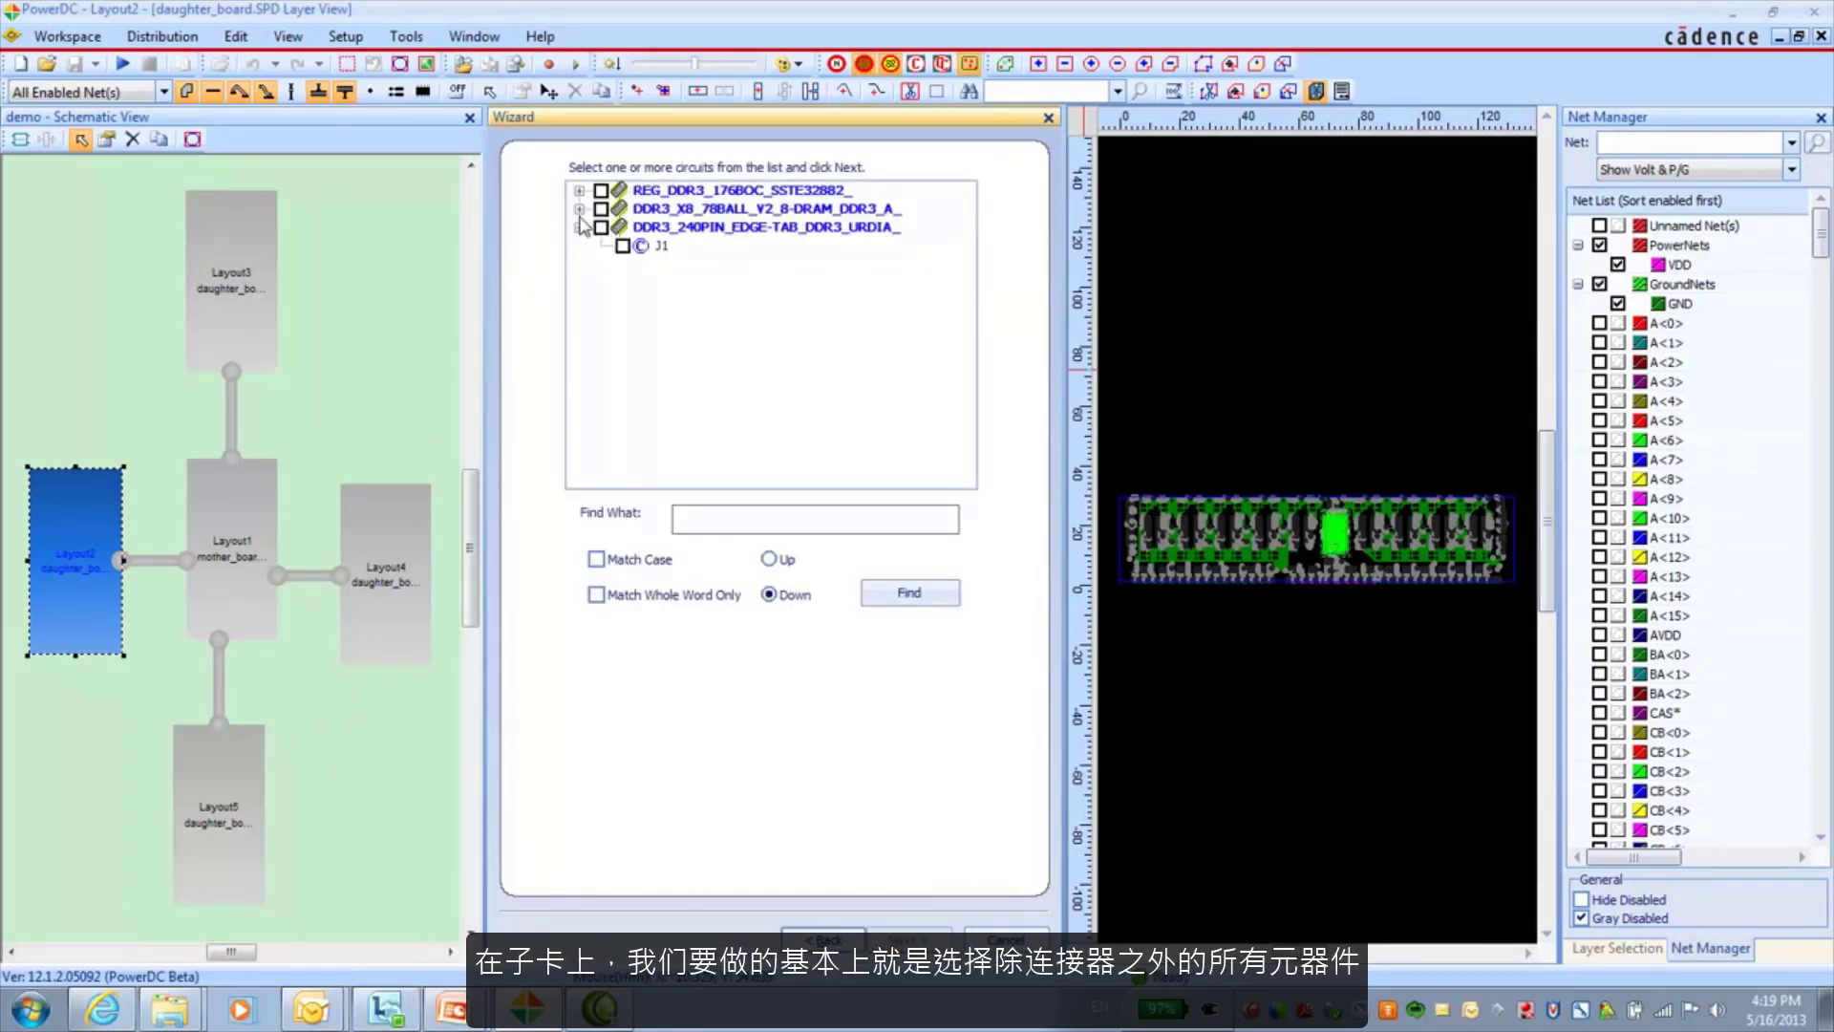
left_click(601, 208)
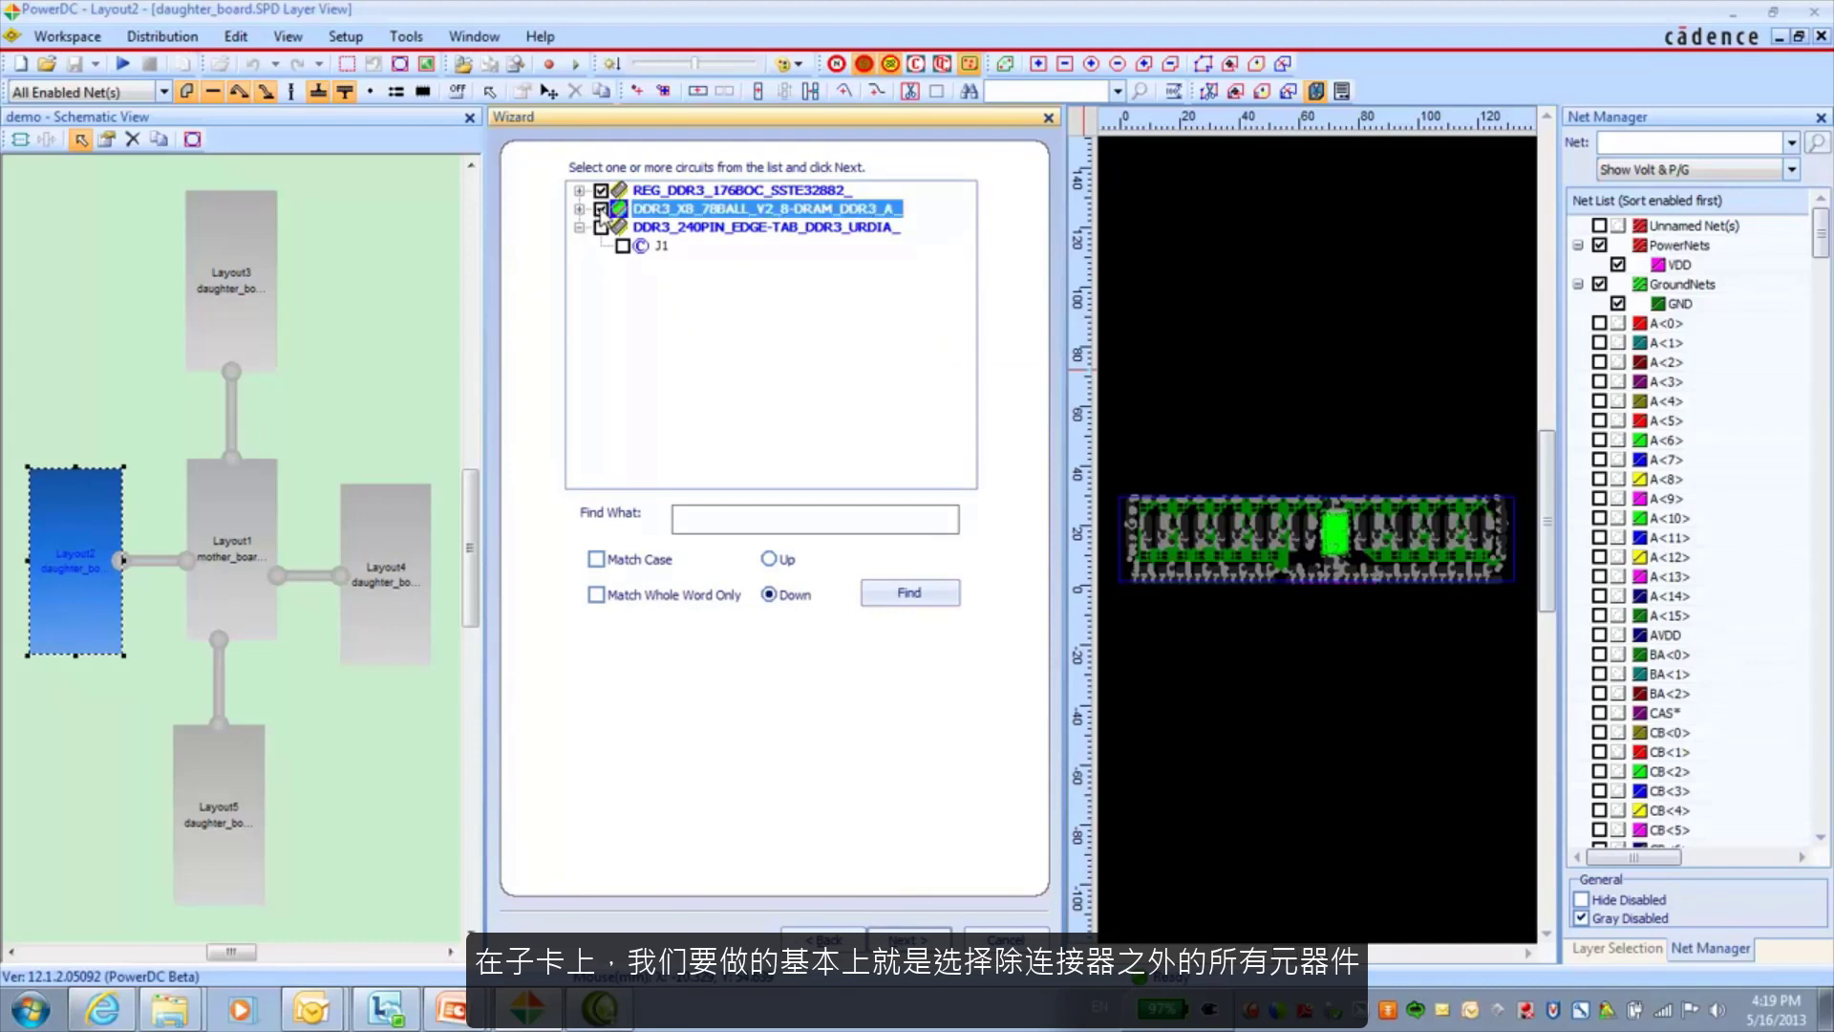
left_click(907, 940)
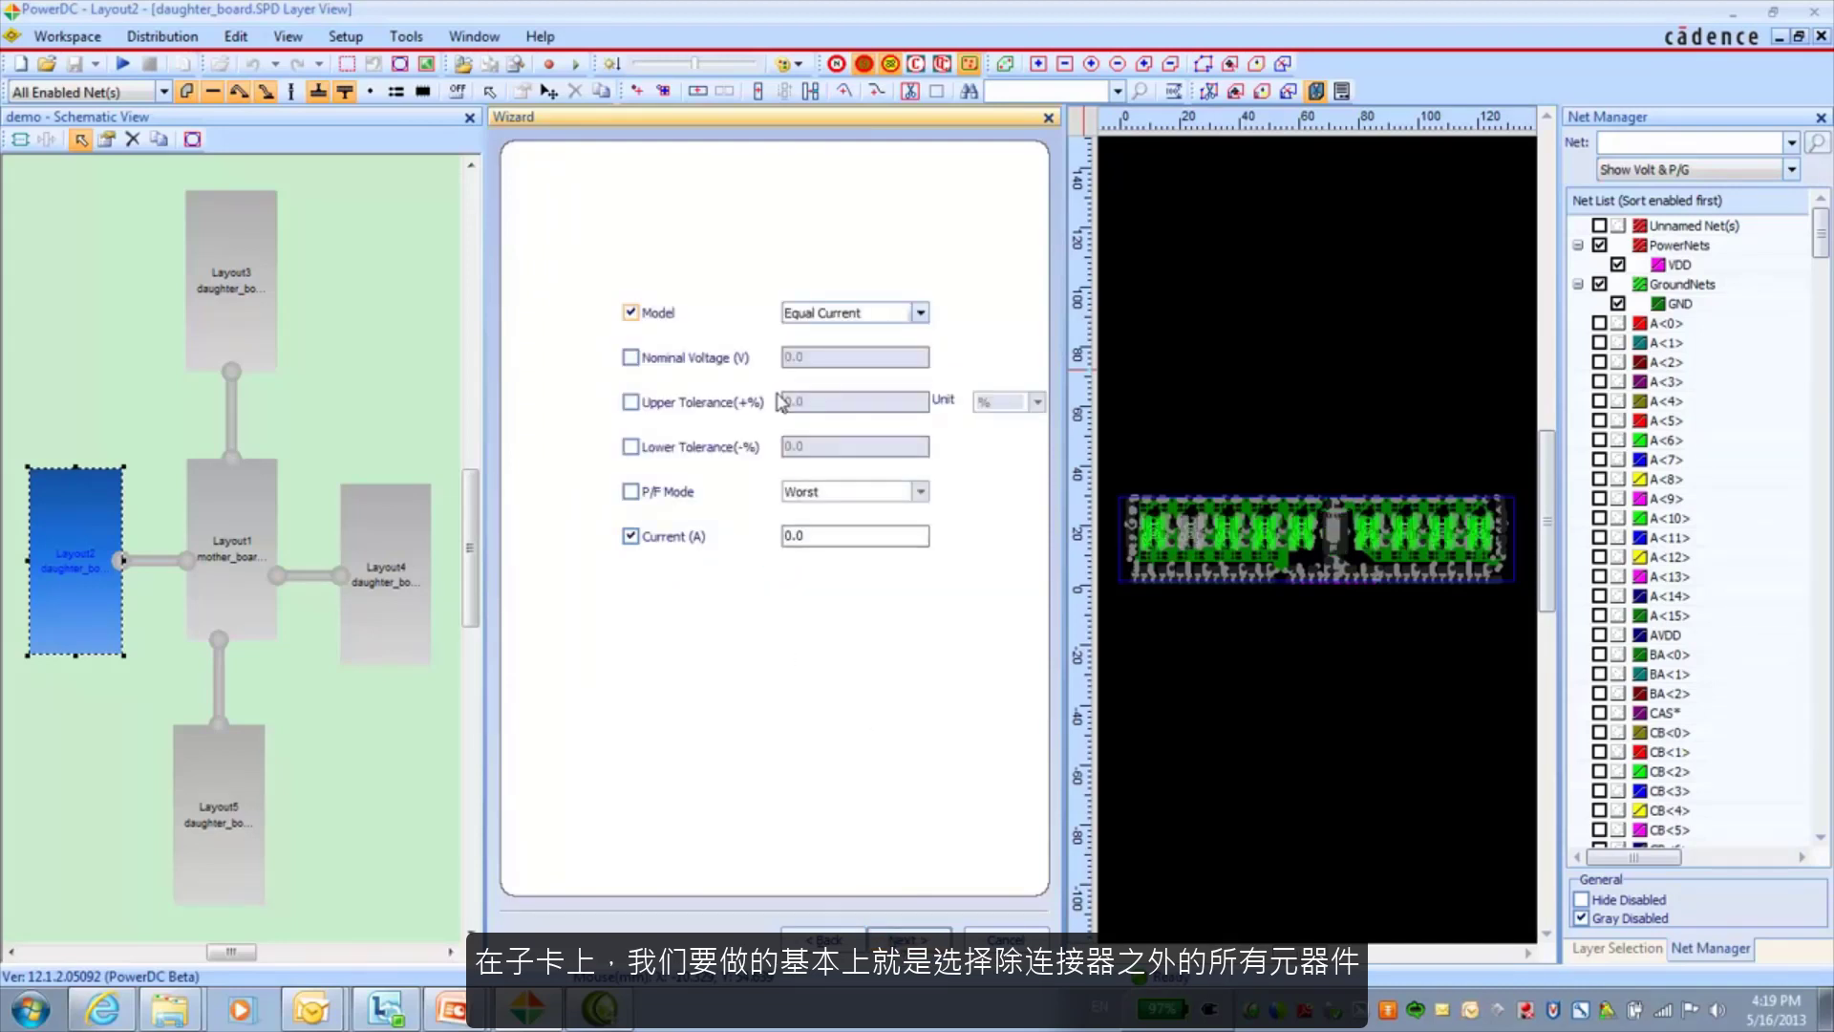
left_click(631, 357)
double_click(786, 356)
type("1.8")
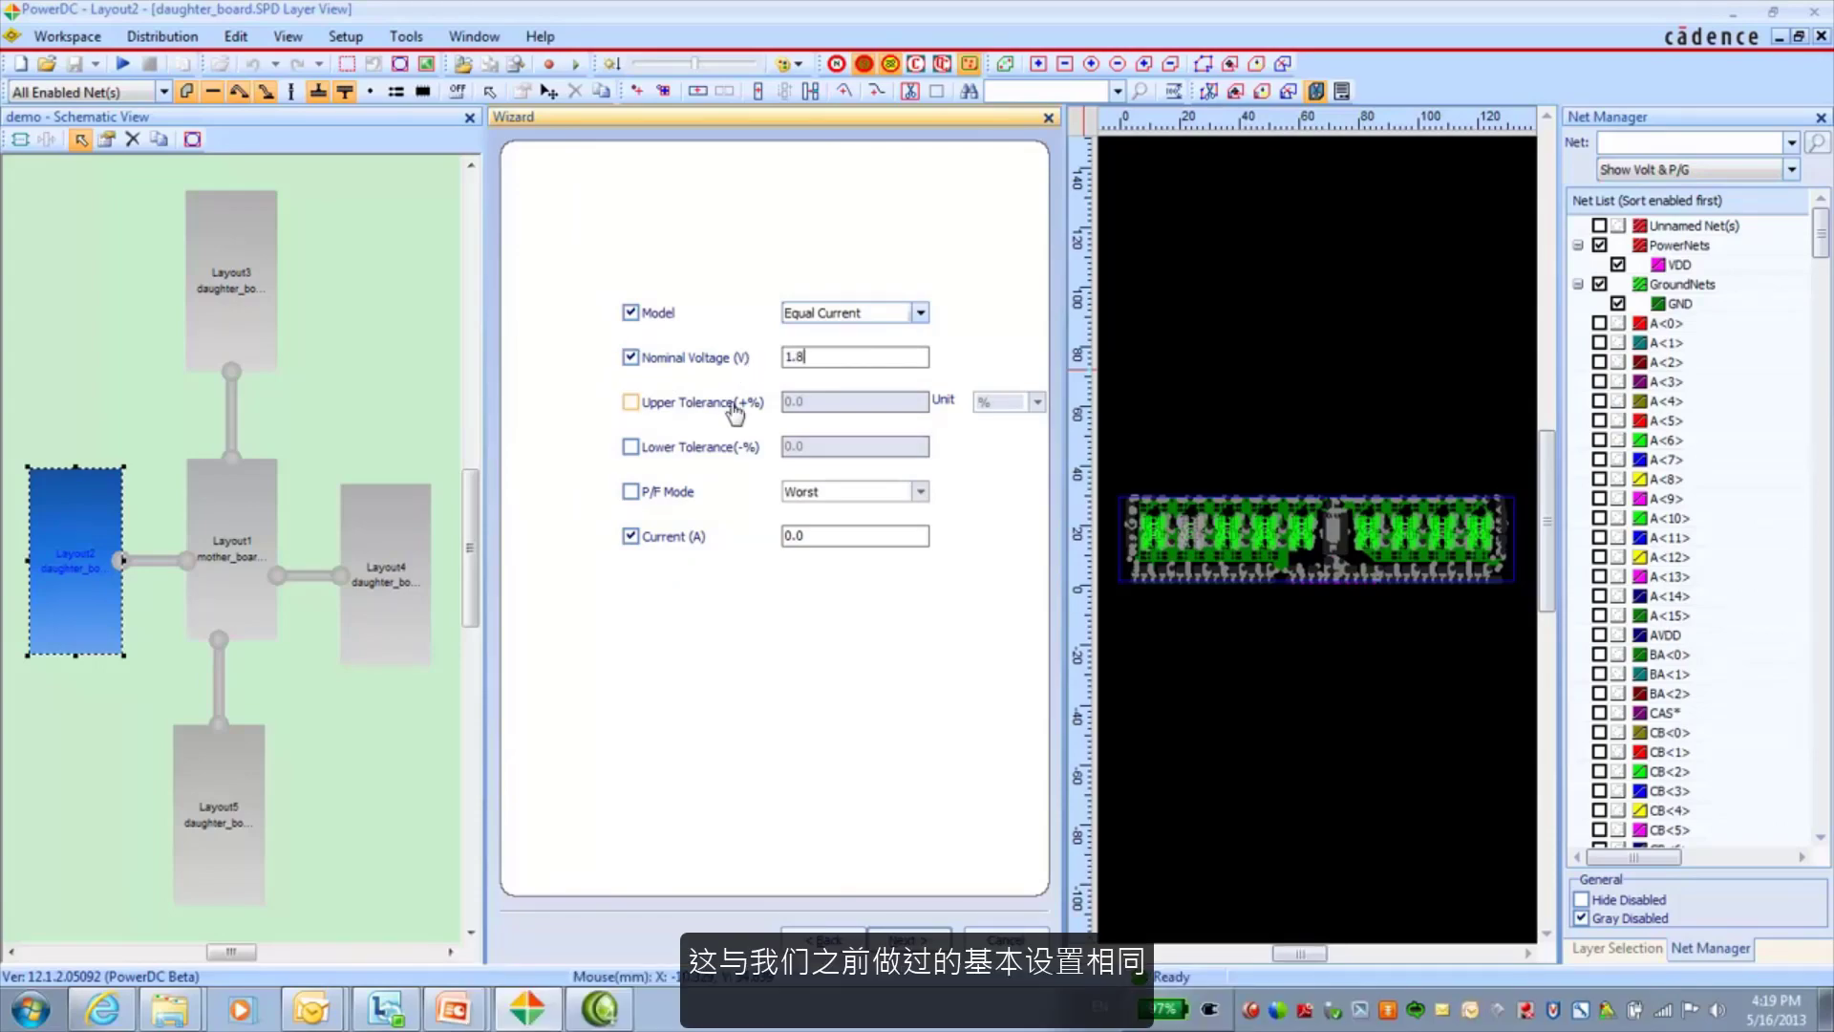
left_click(628, 404)
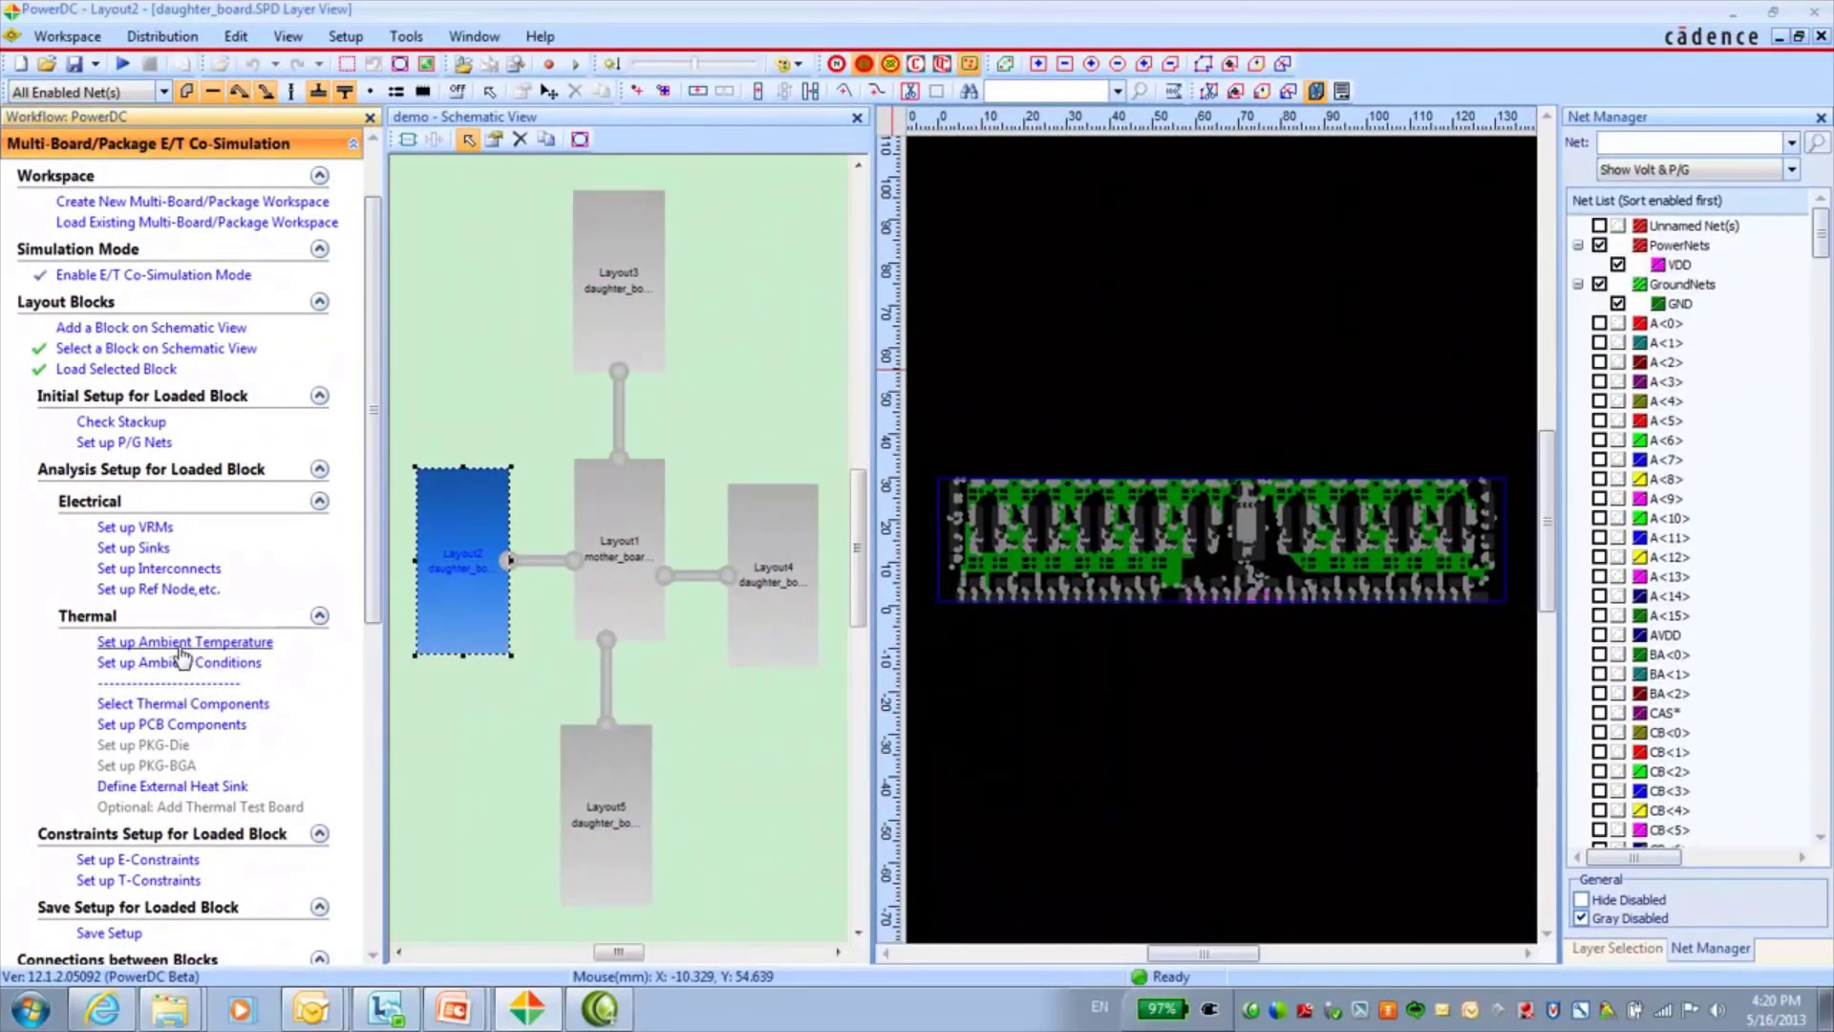
- Confirm the 25 °C ambient temperature and the 2 m/s air flow settings
left_click(182, 646)
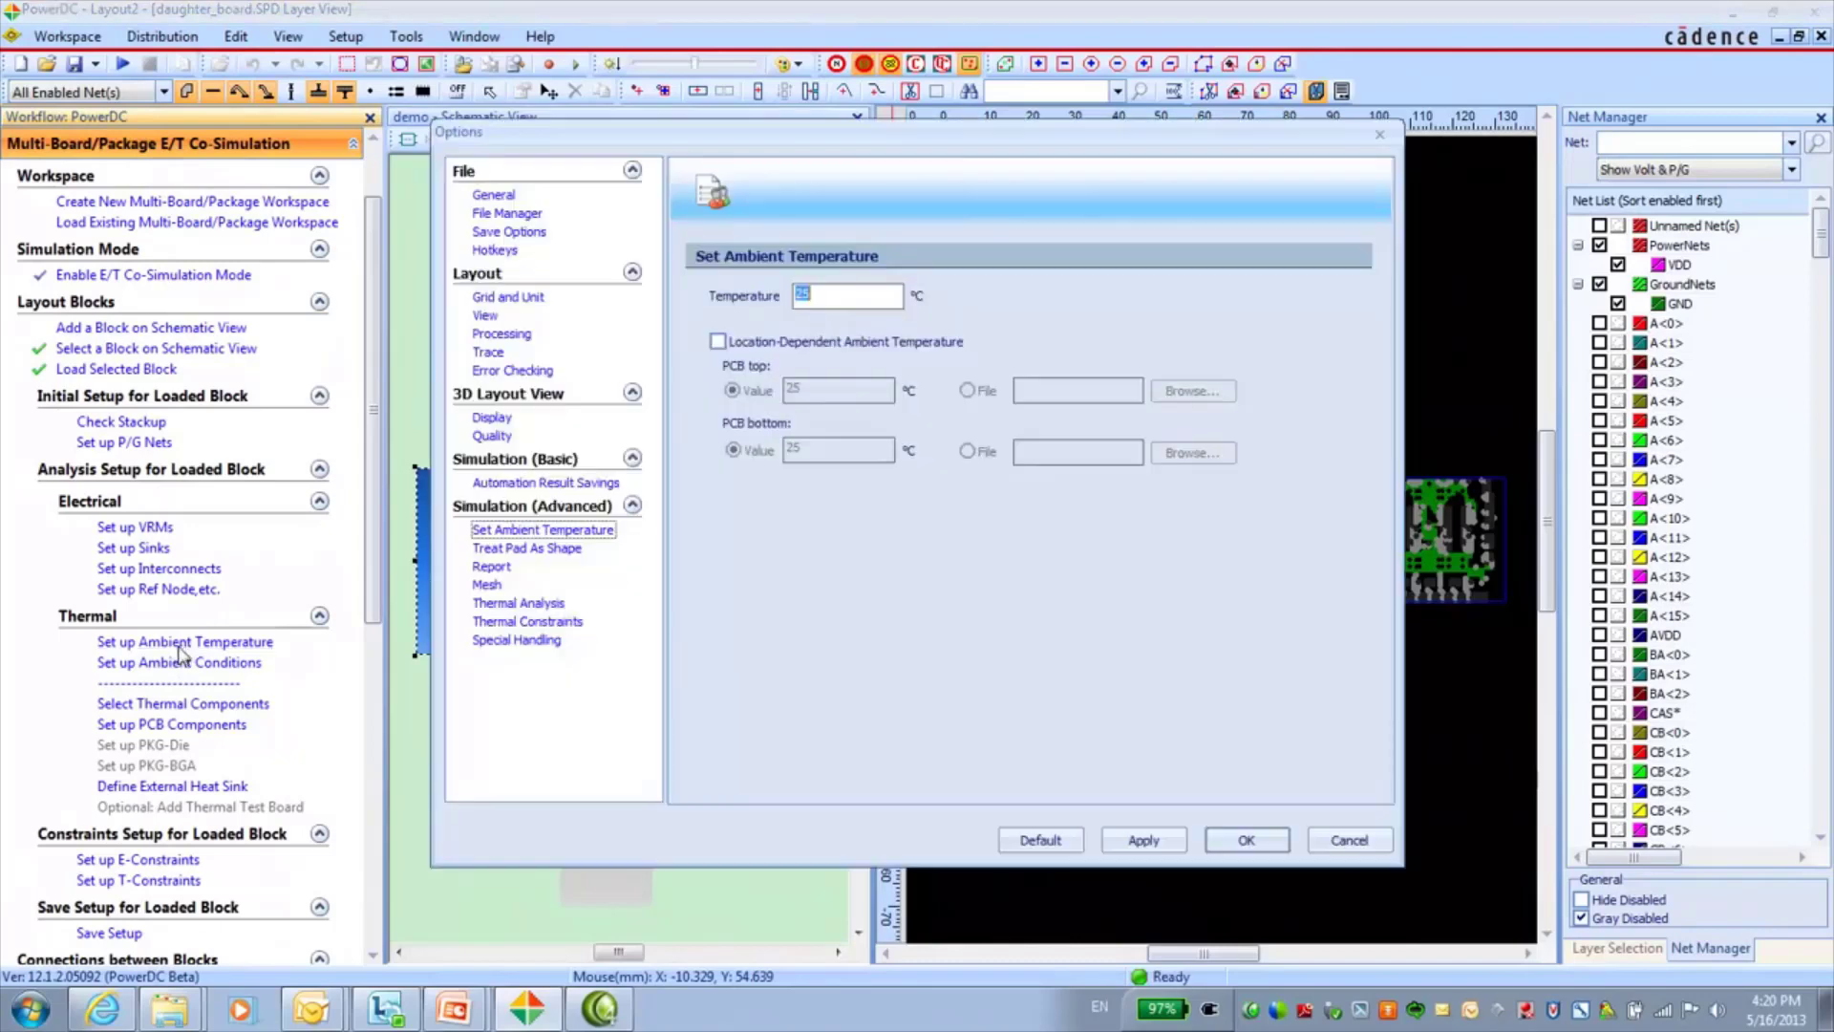
left_click(1244, 841)
left_click(181, 662)
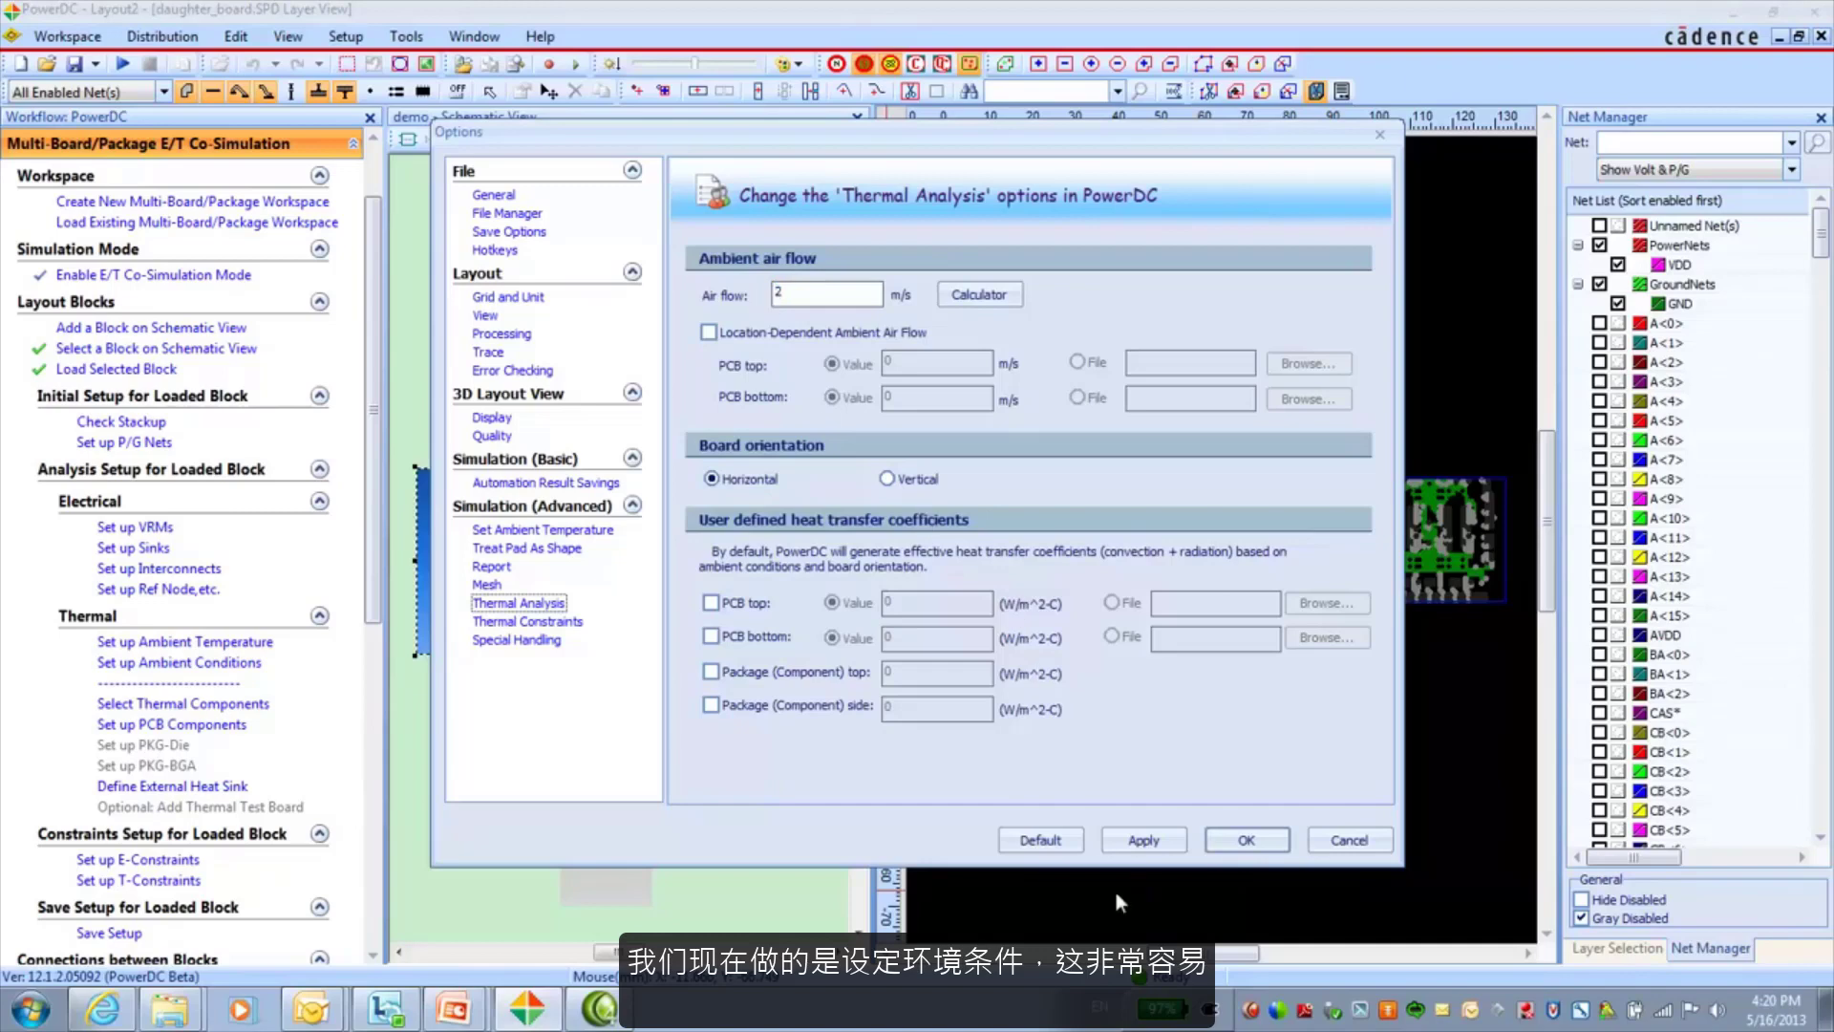
left_click(1240, 841)
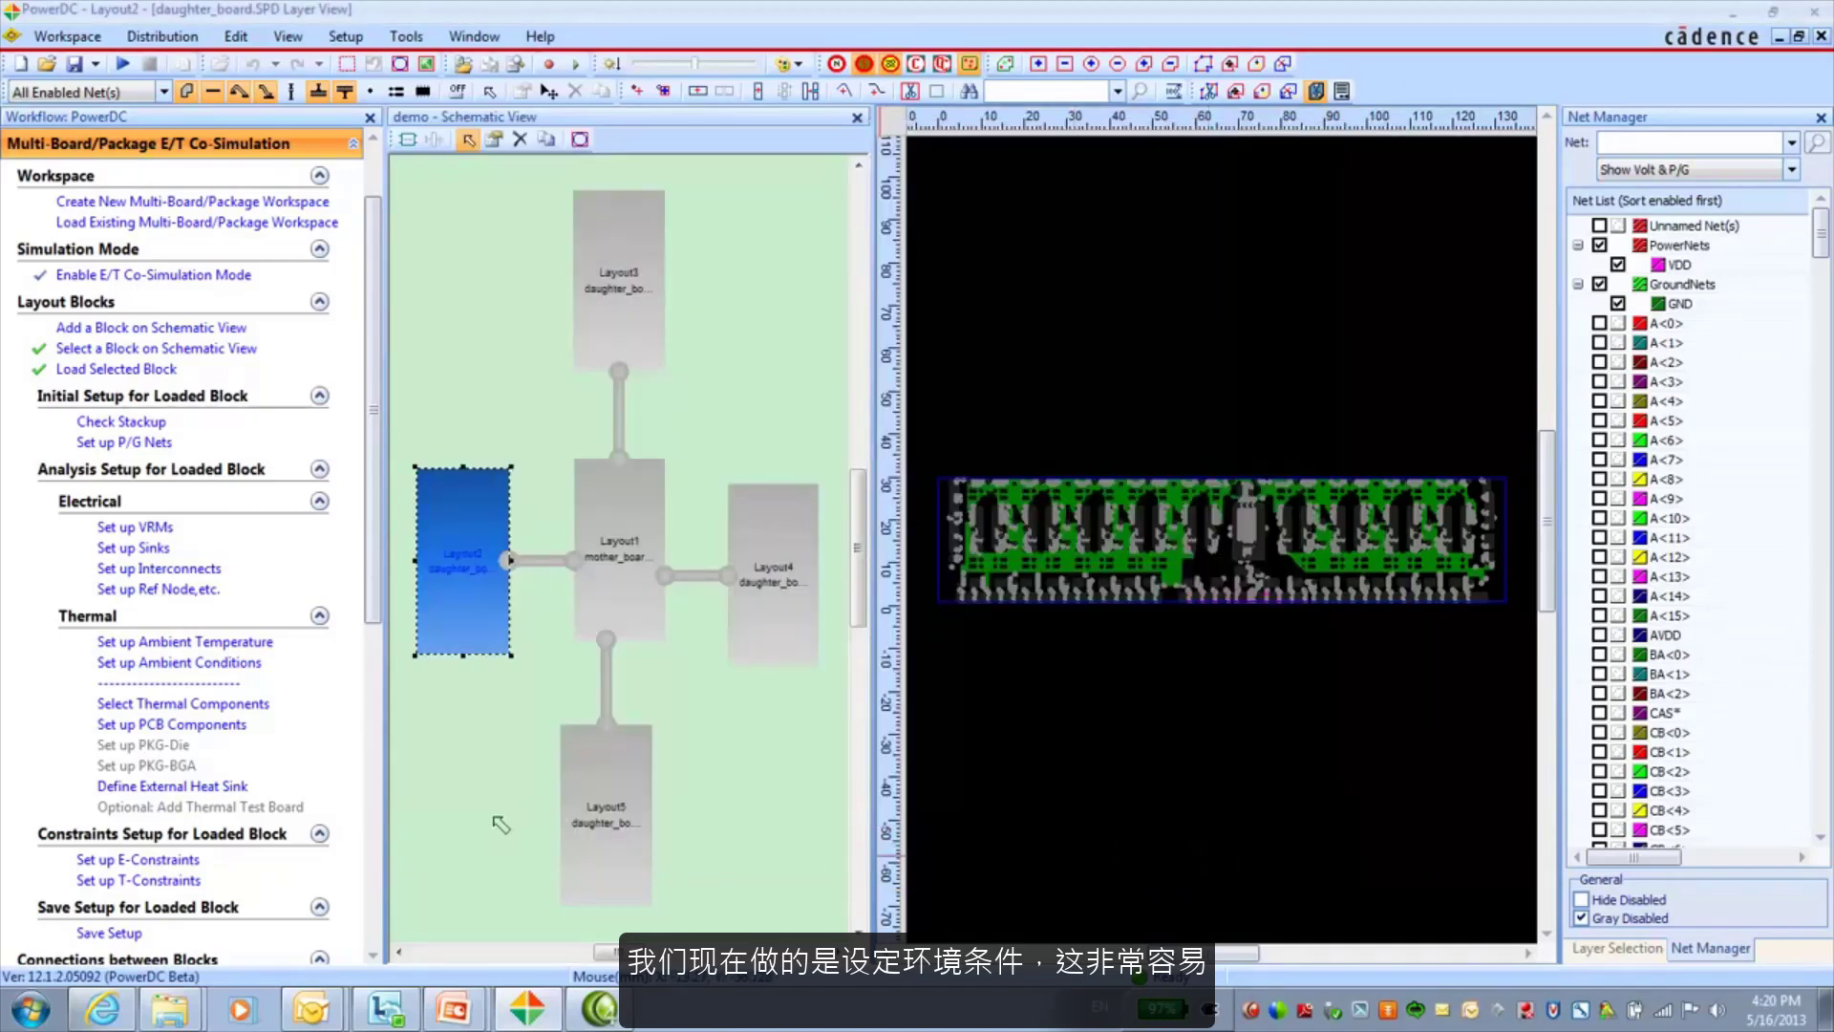
- List the daughter board's thermal components and review the DDR3 outline dimensions
left_click(181, 705)
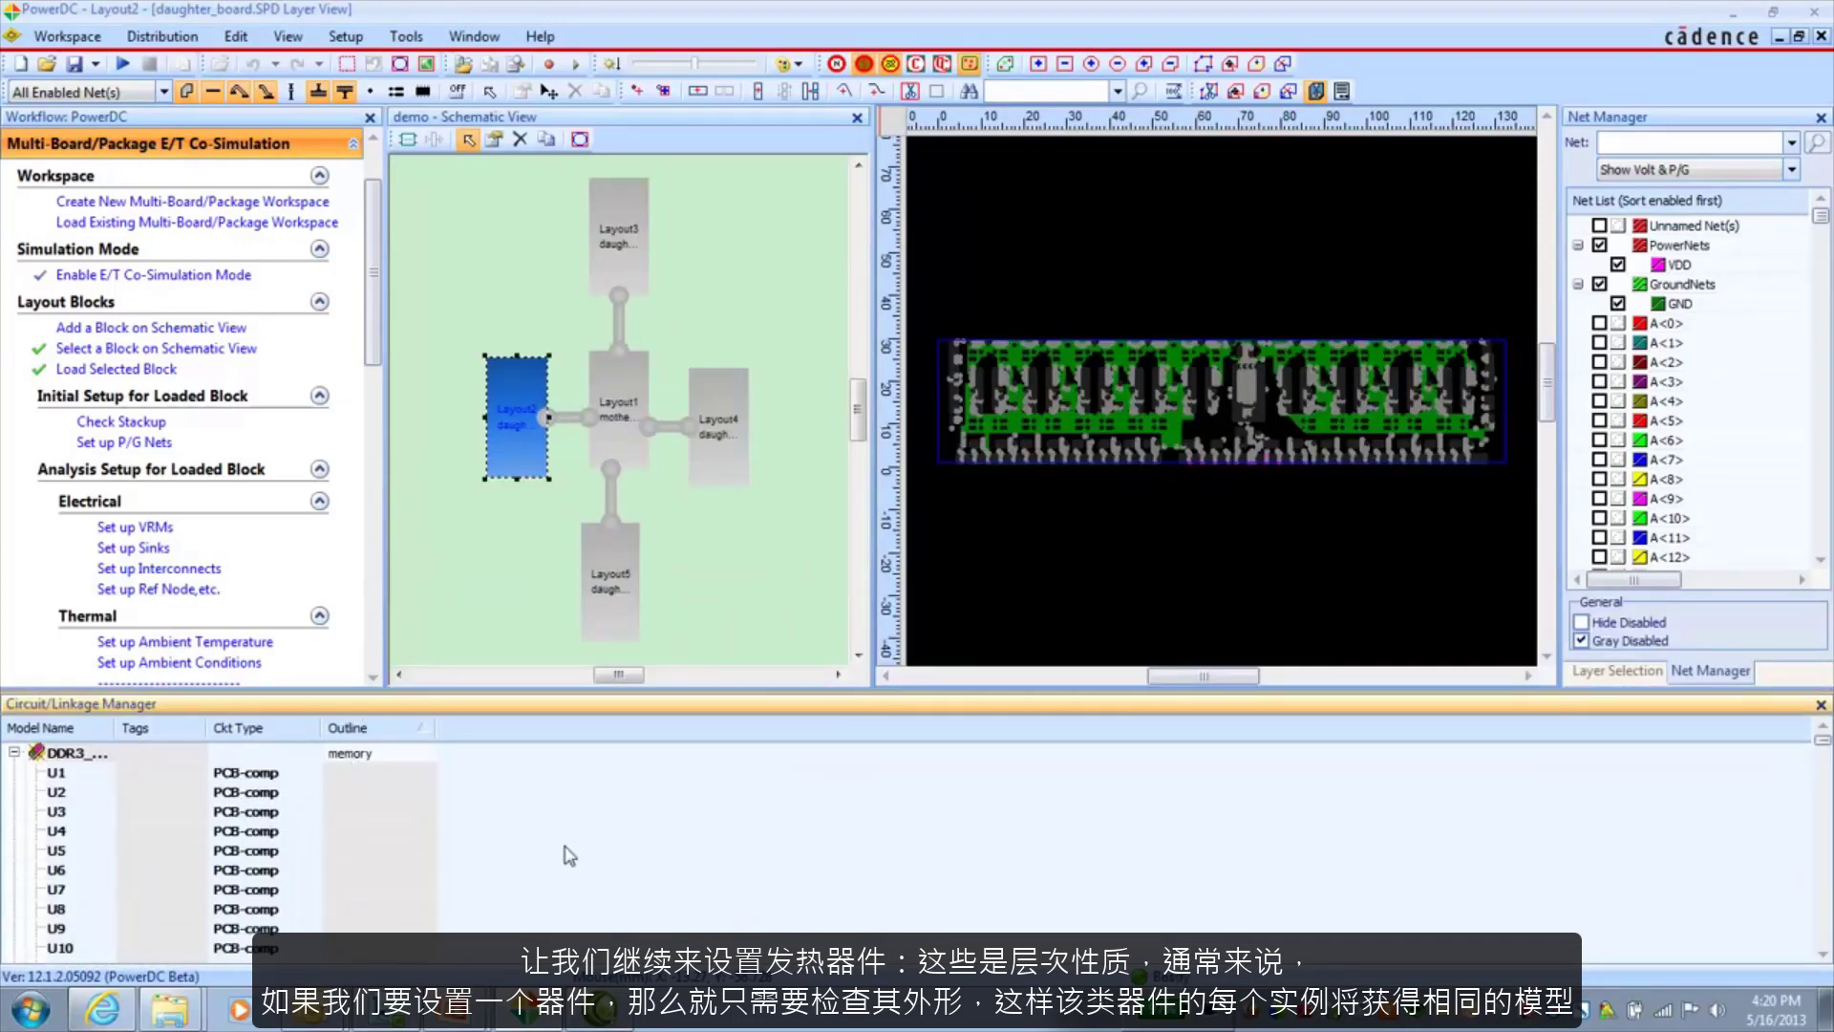
scroll(1824, 752, "down", 10)
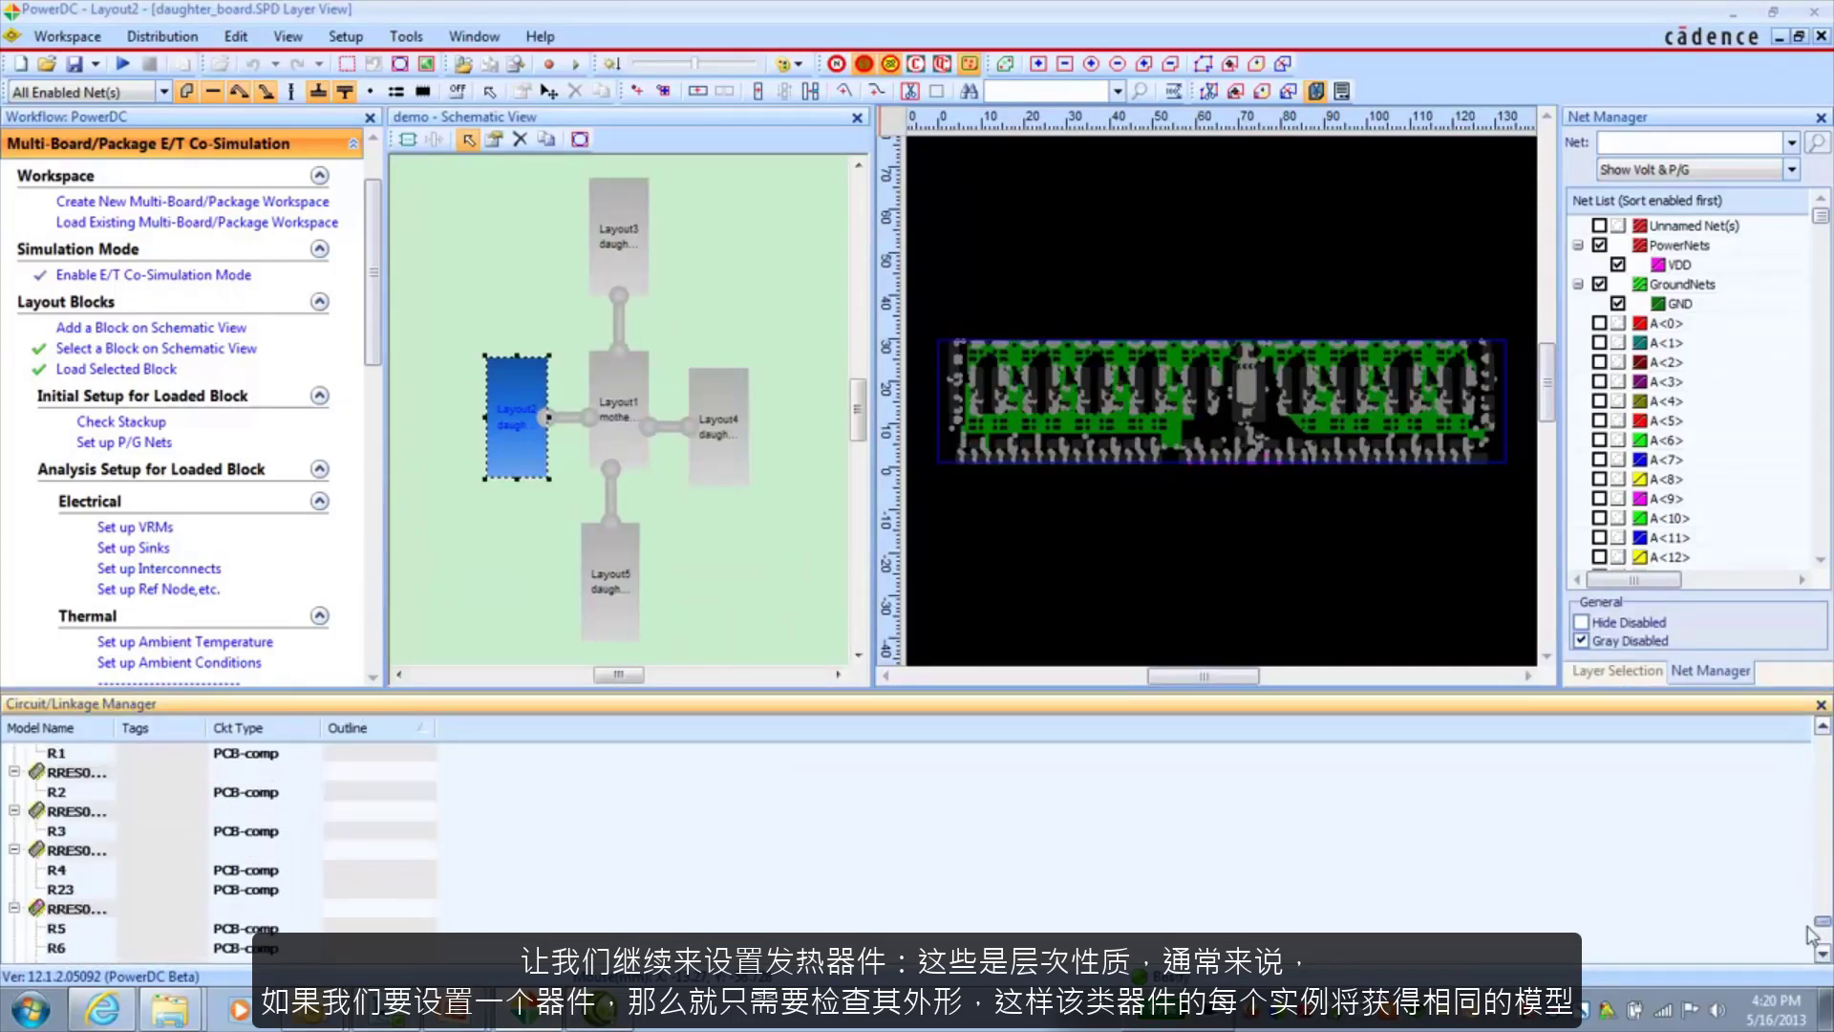
scroll(1825, 748, "up", 10)
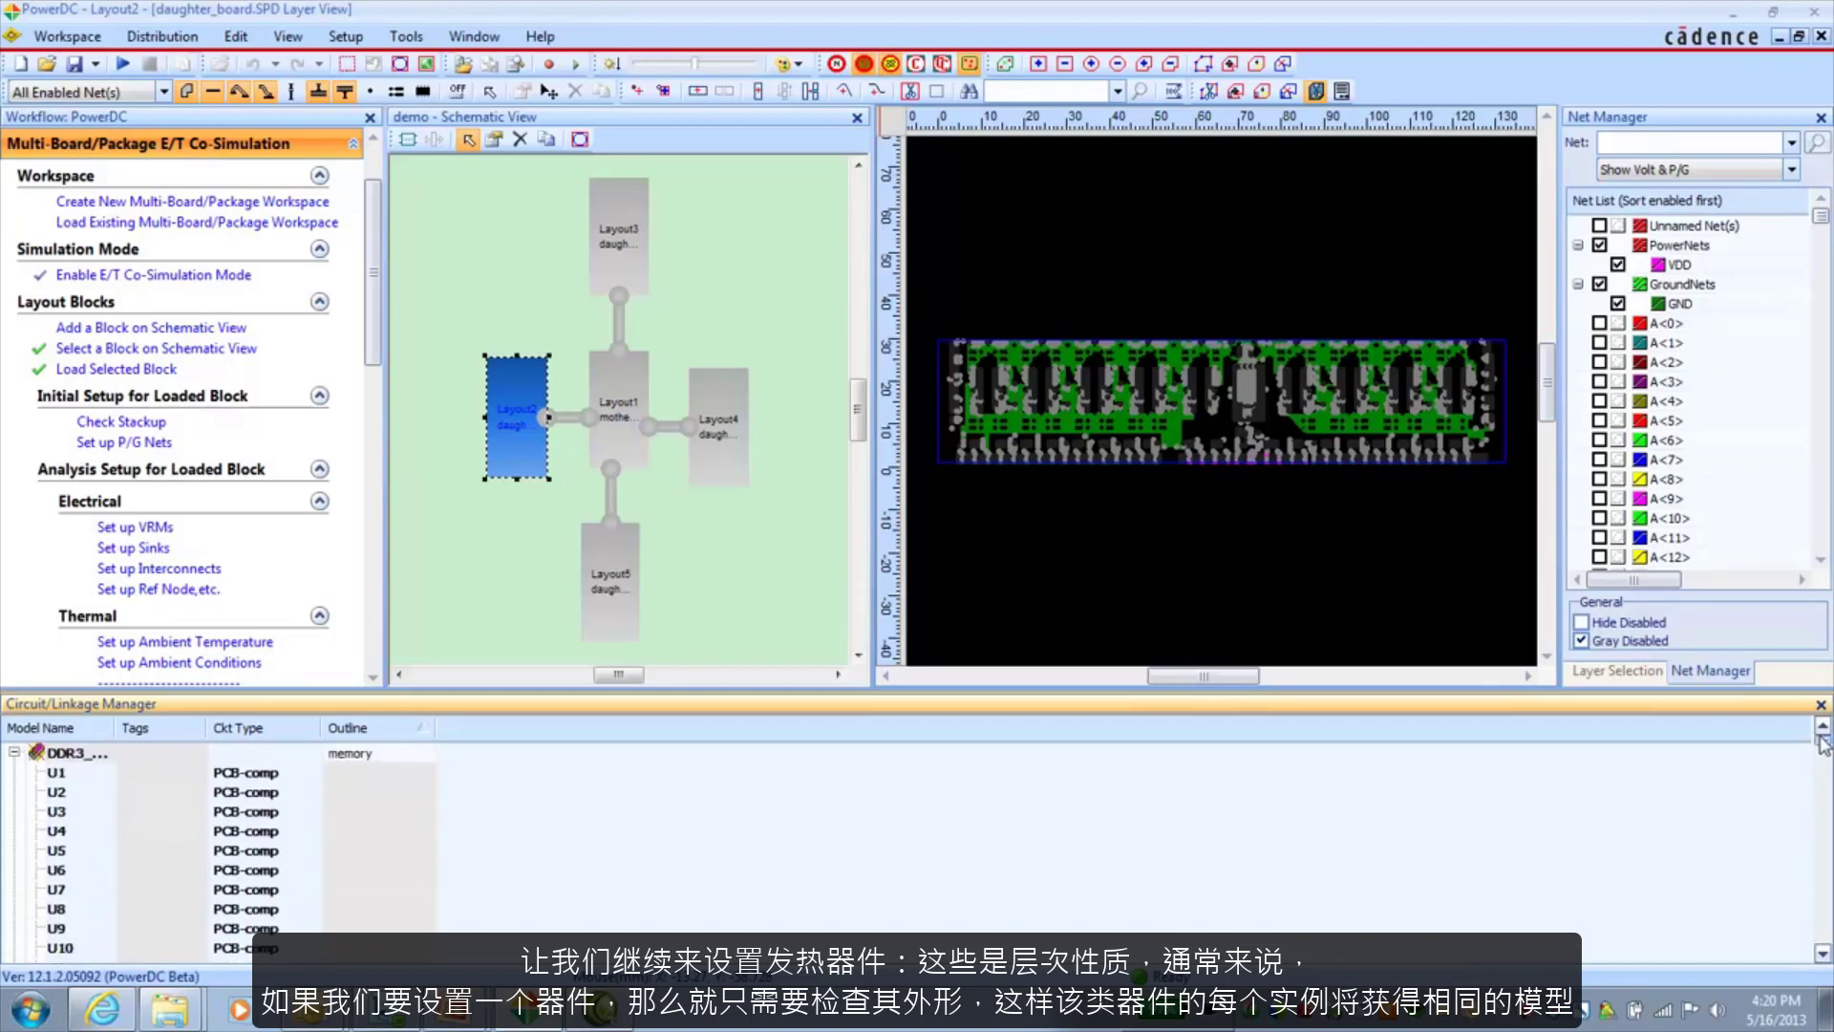
left_click(431, 755)
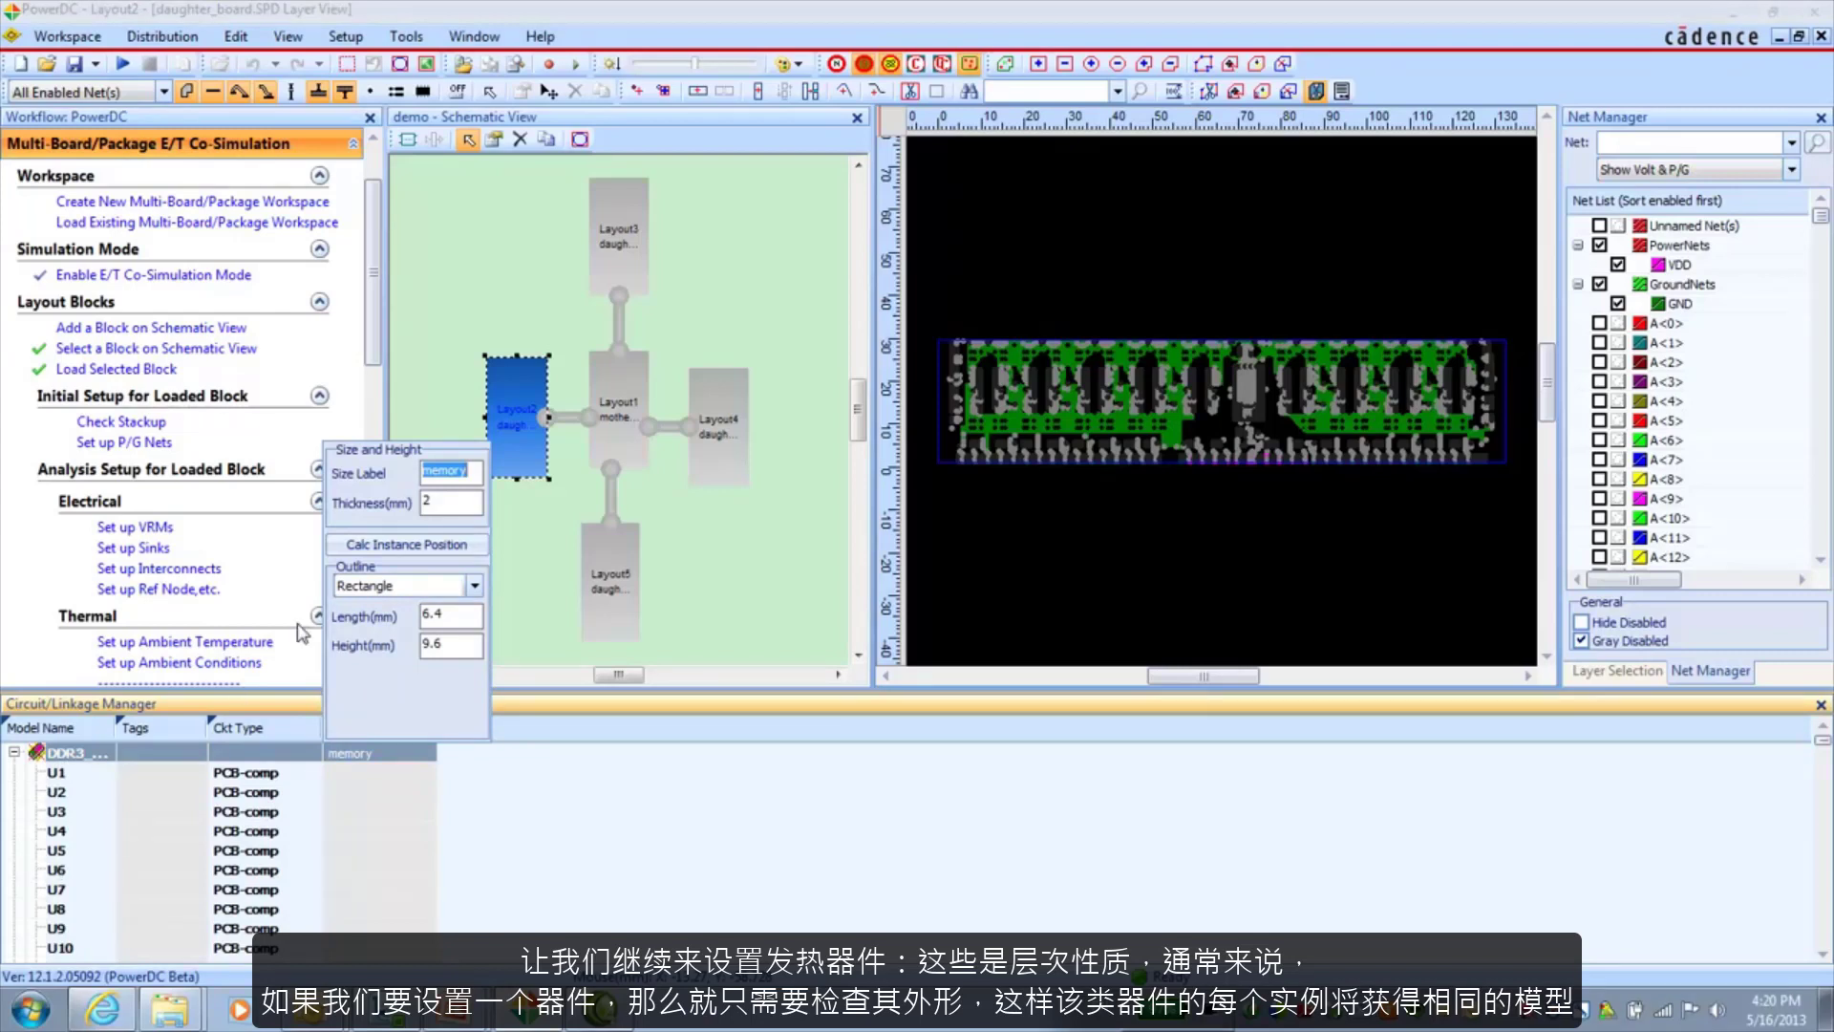
left_click(437, 544)
left_click(495, 757)
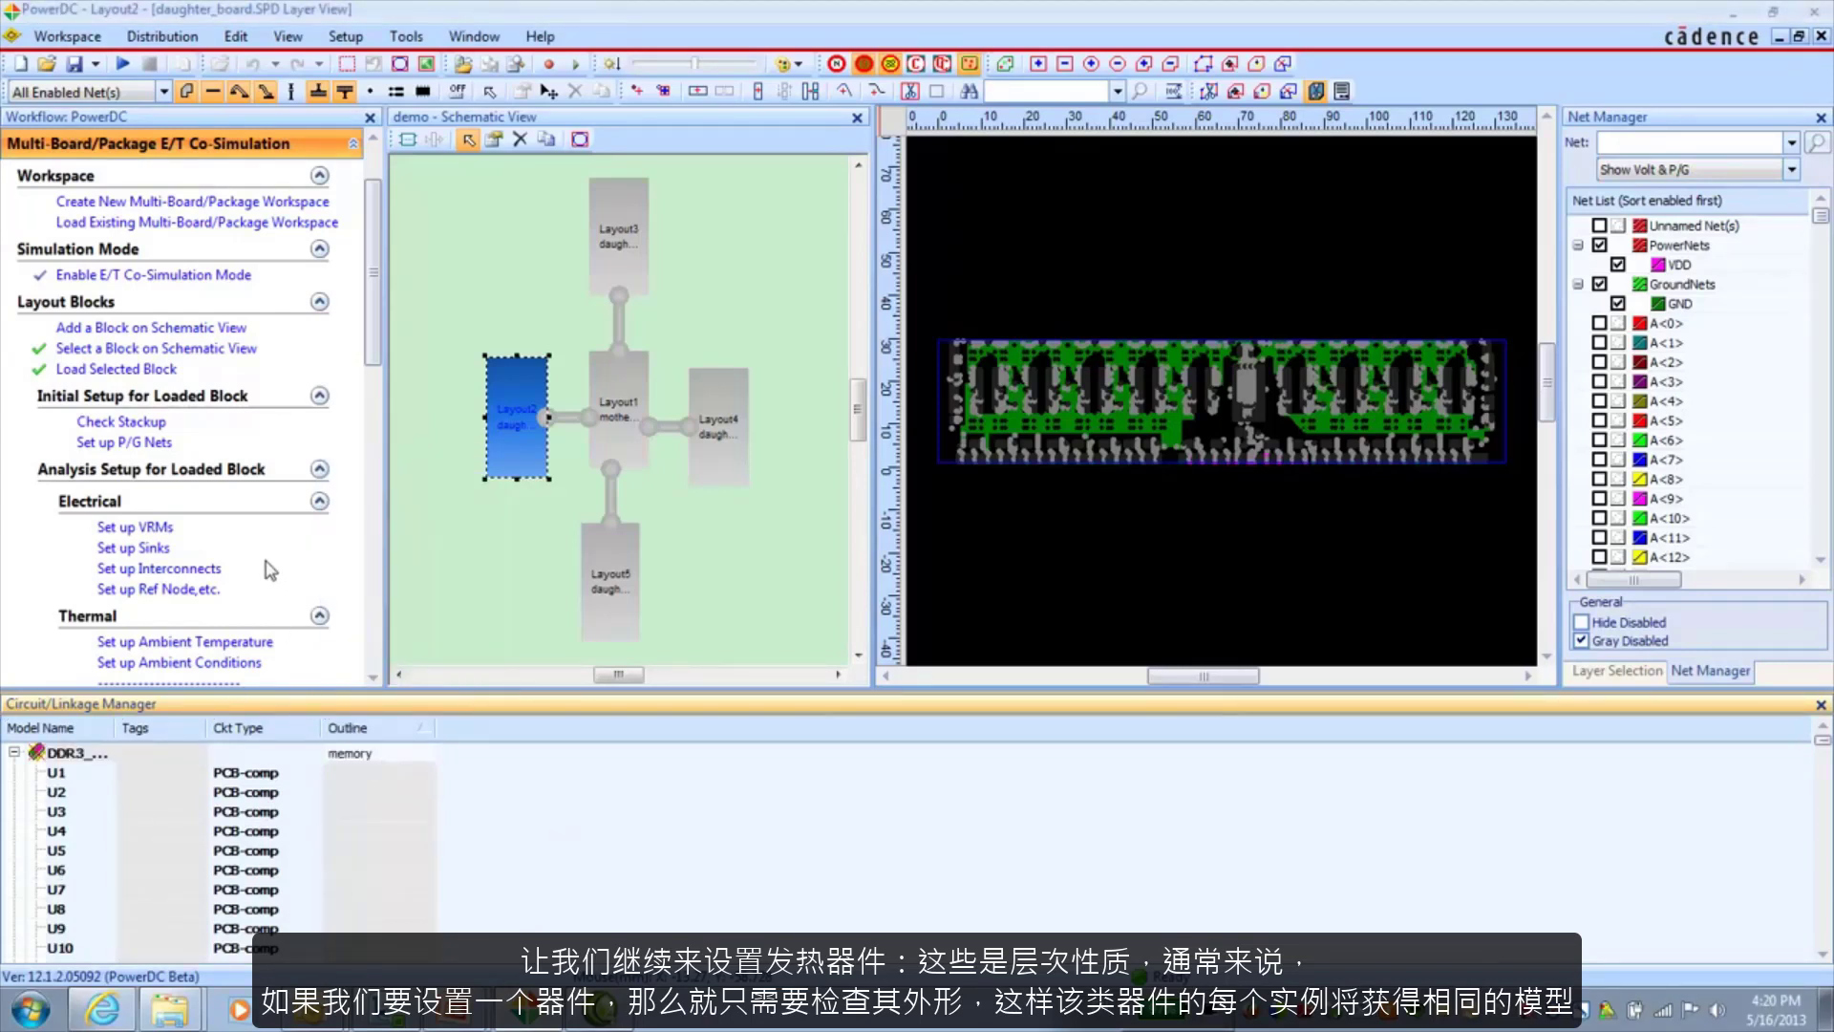
- Review the PCB component list showing the DDR3 parts at 0.5 W dissipation
scroll(363, 344, "down", 3)
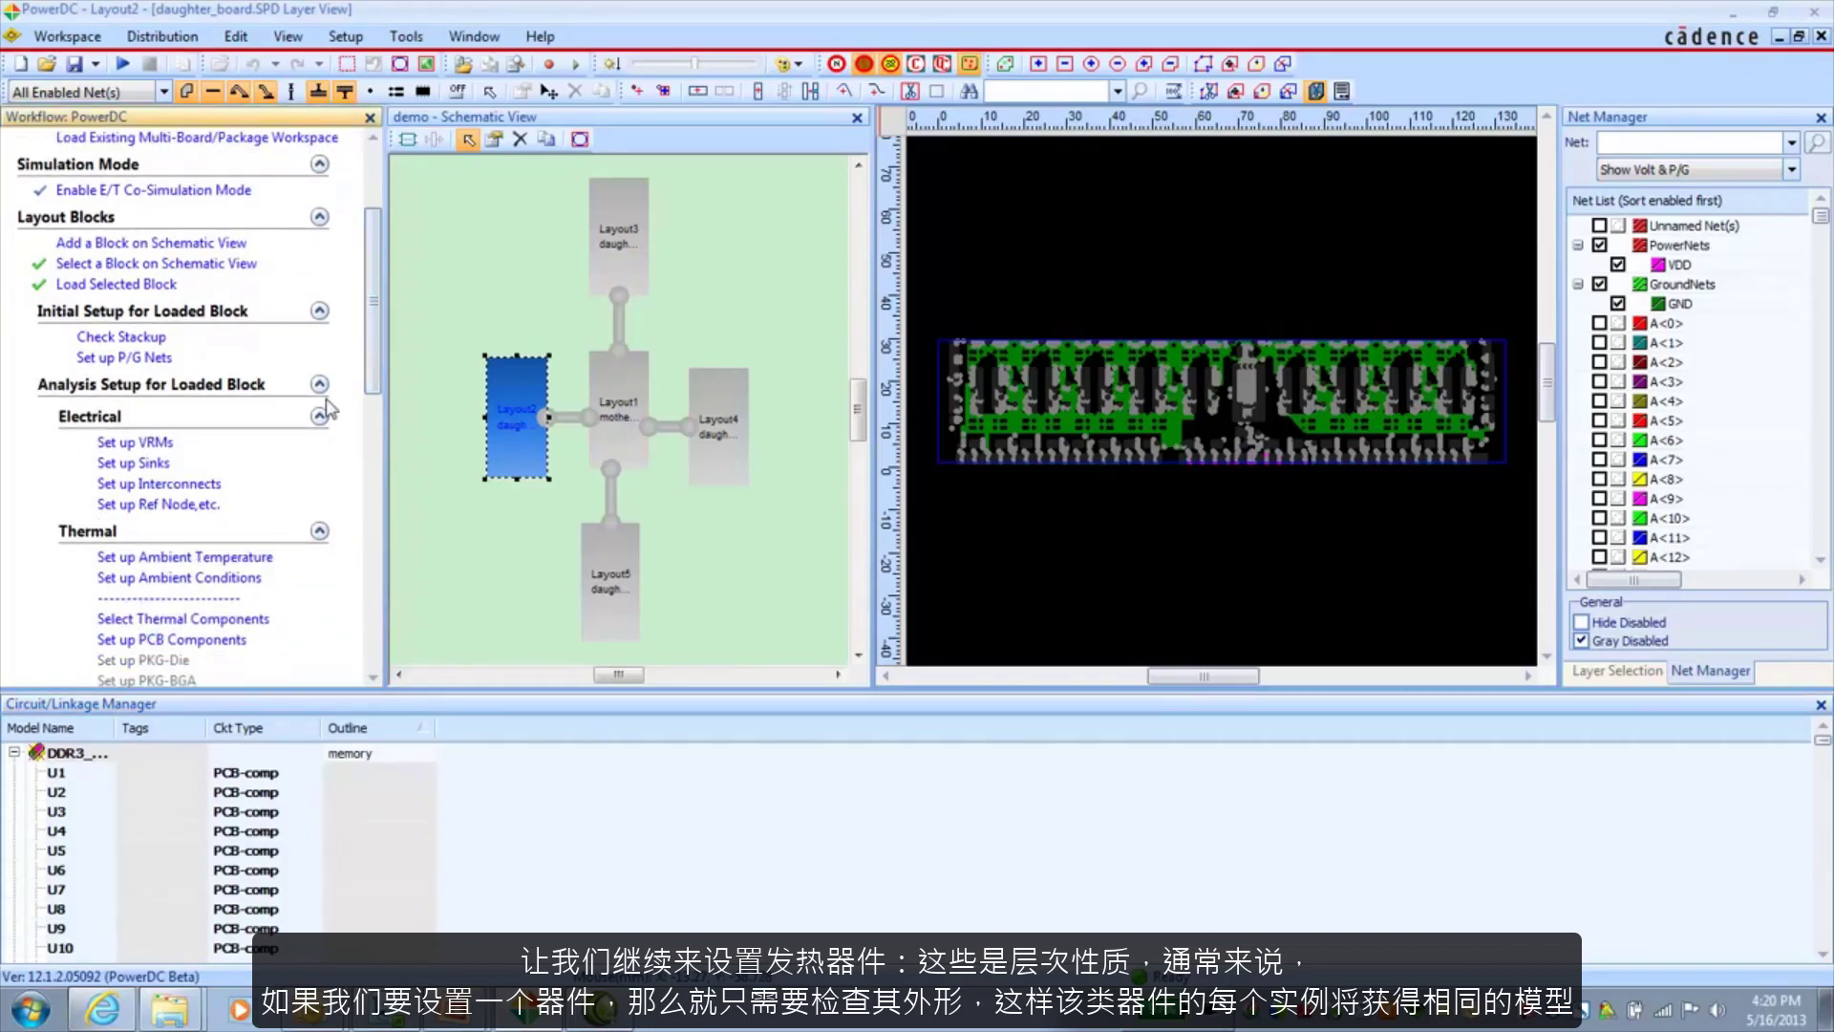
left_click(220, 638)
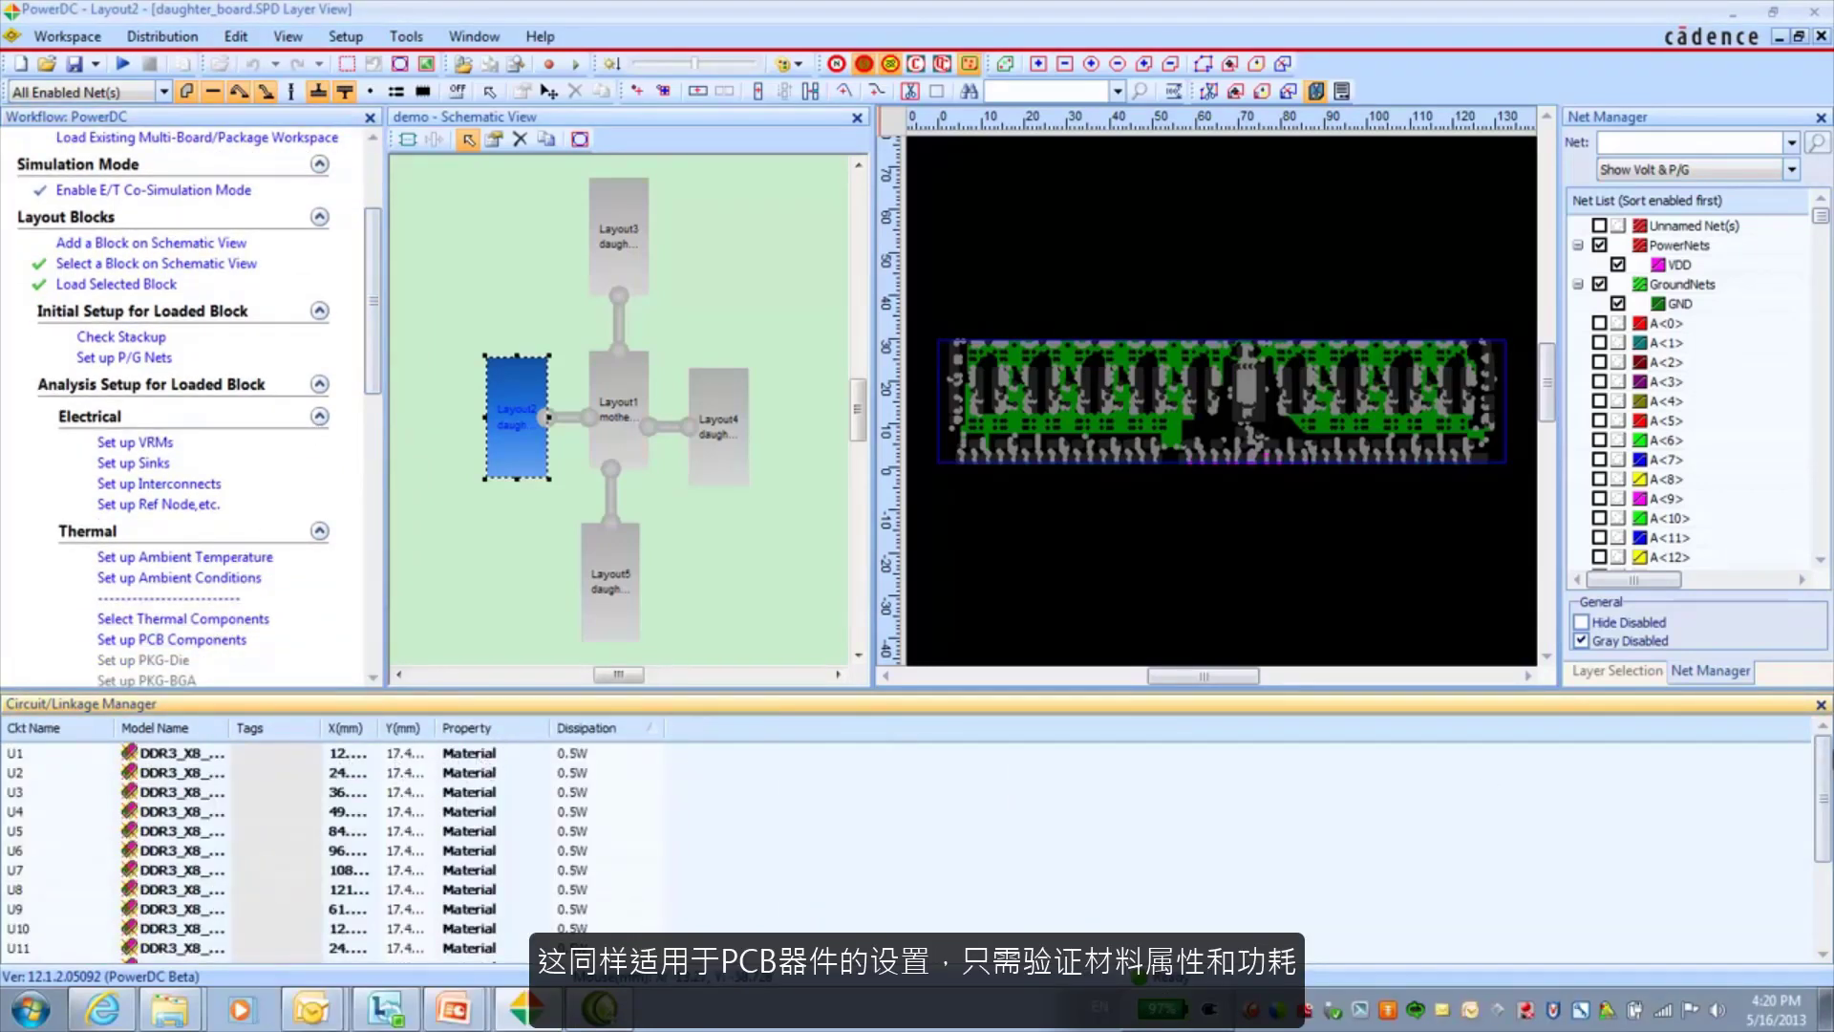
scroll(1803, 956, "down", 3)
scroll(1794, 959, "up", 3)
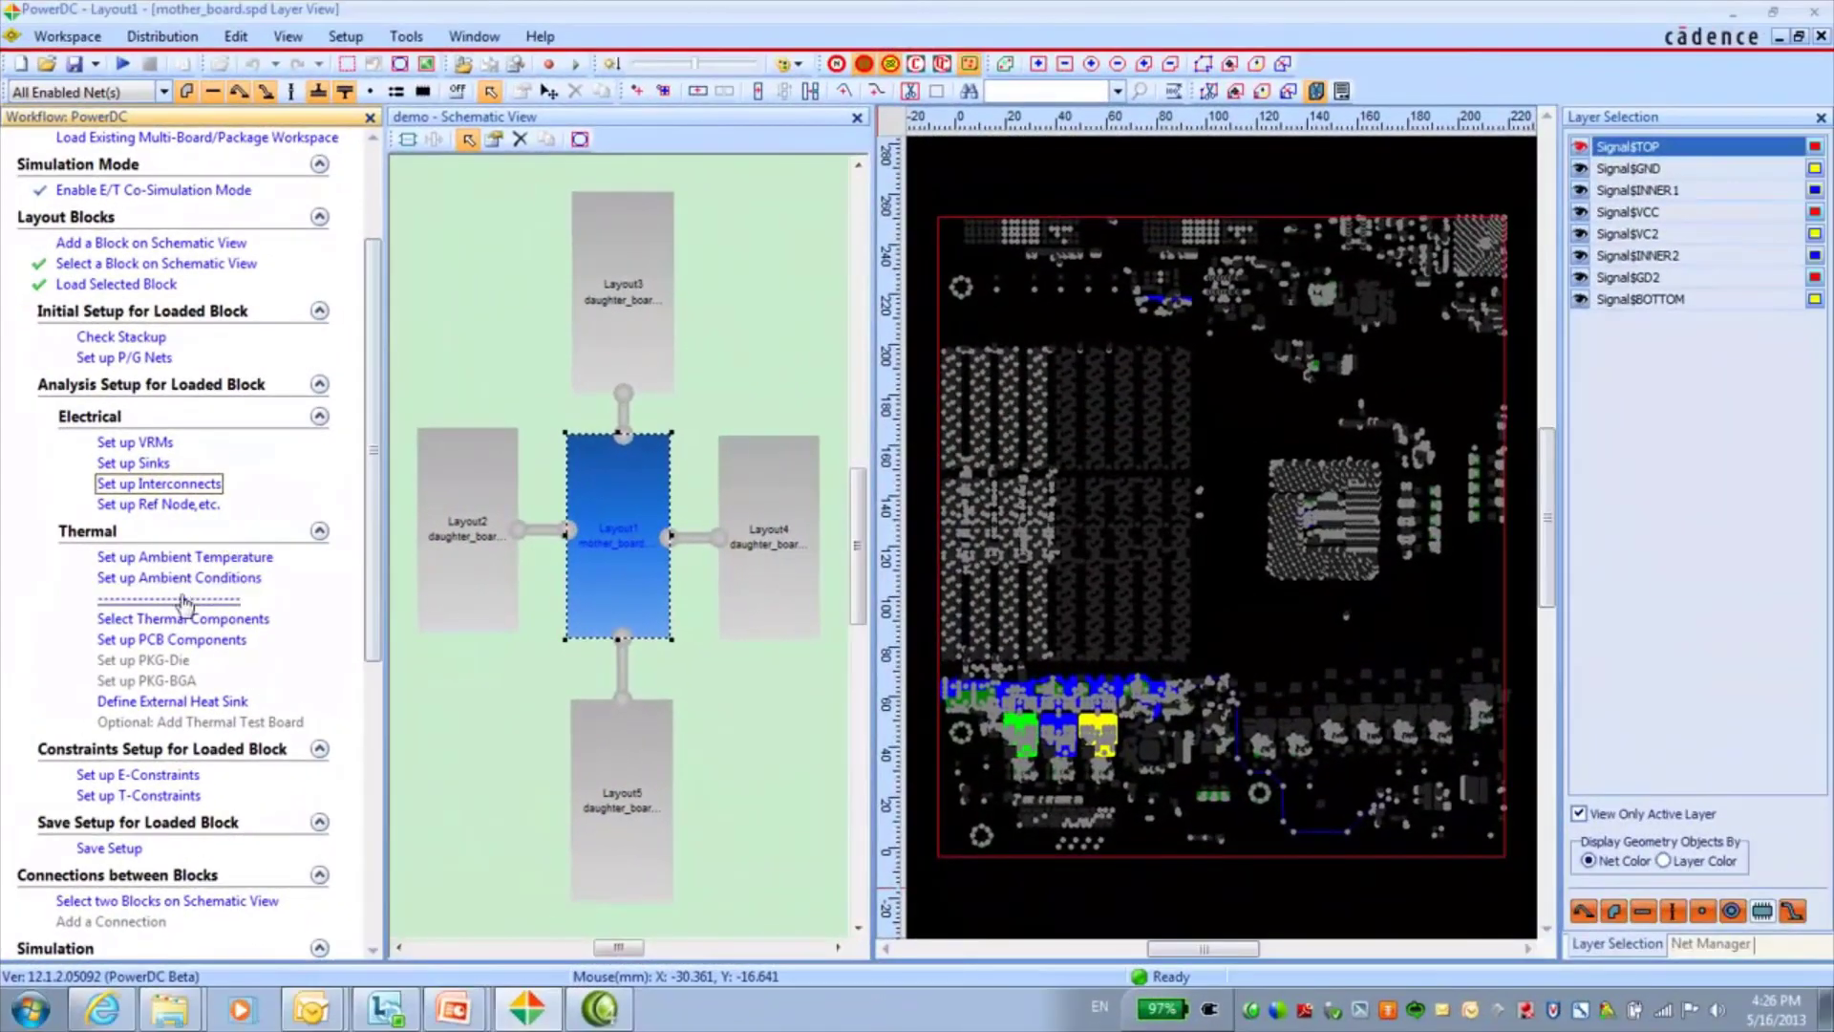
- Check the mother board's cpu outline and J_CPU1's 30 W dissipation, then close the table
left_click(177, 619)
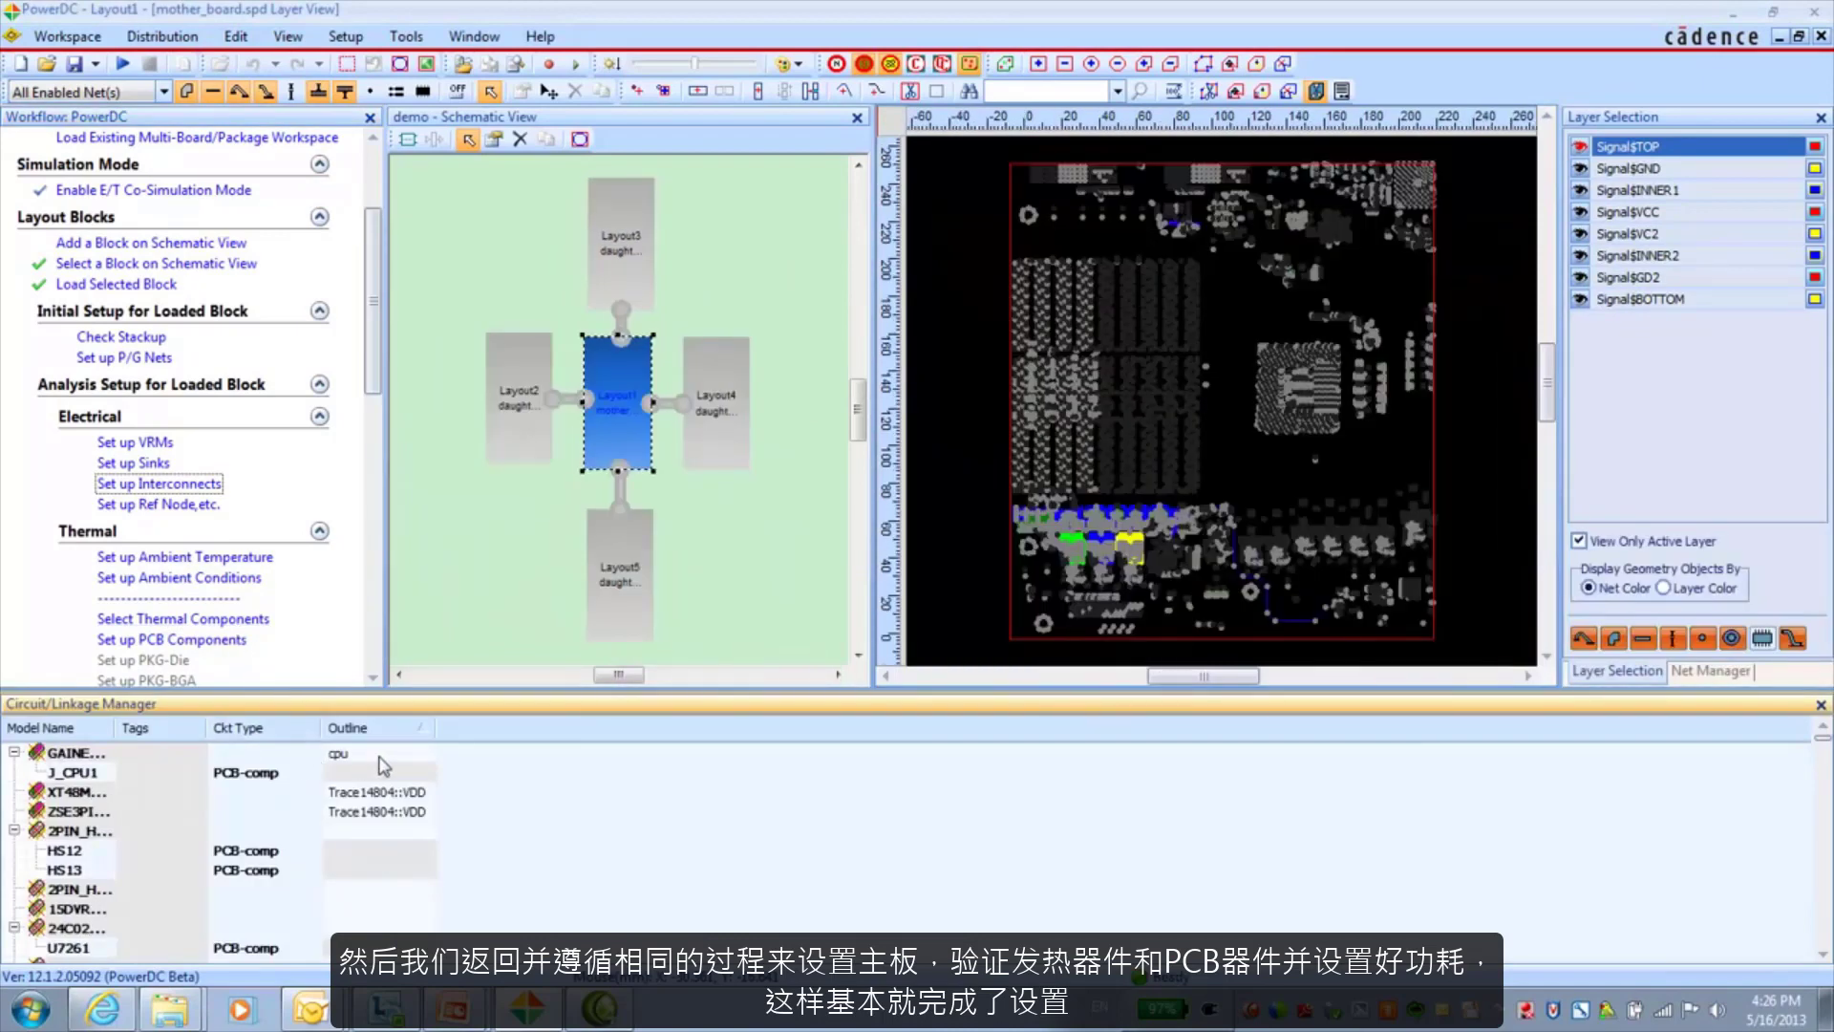
left_click(431, 759)
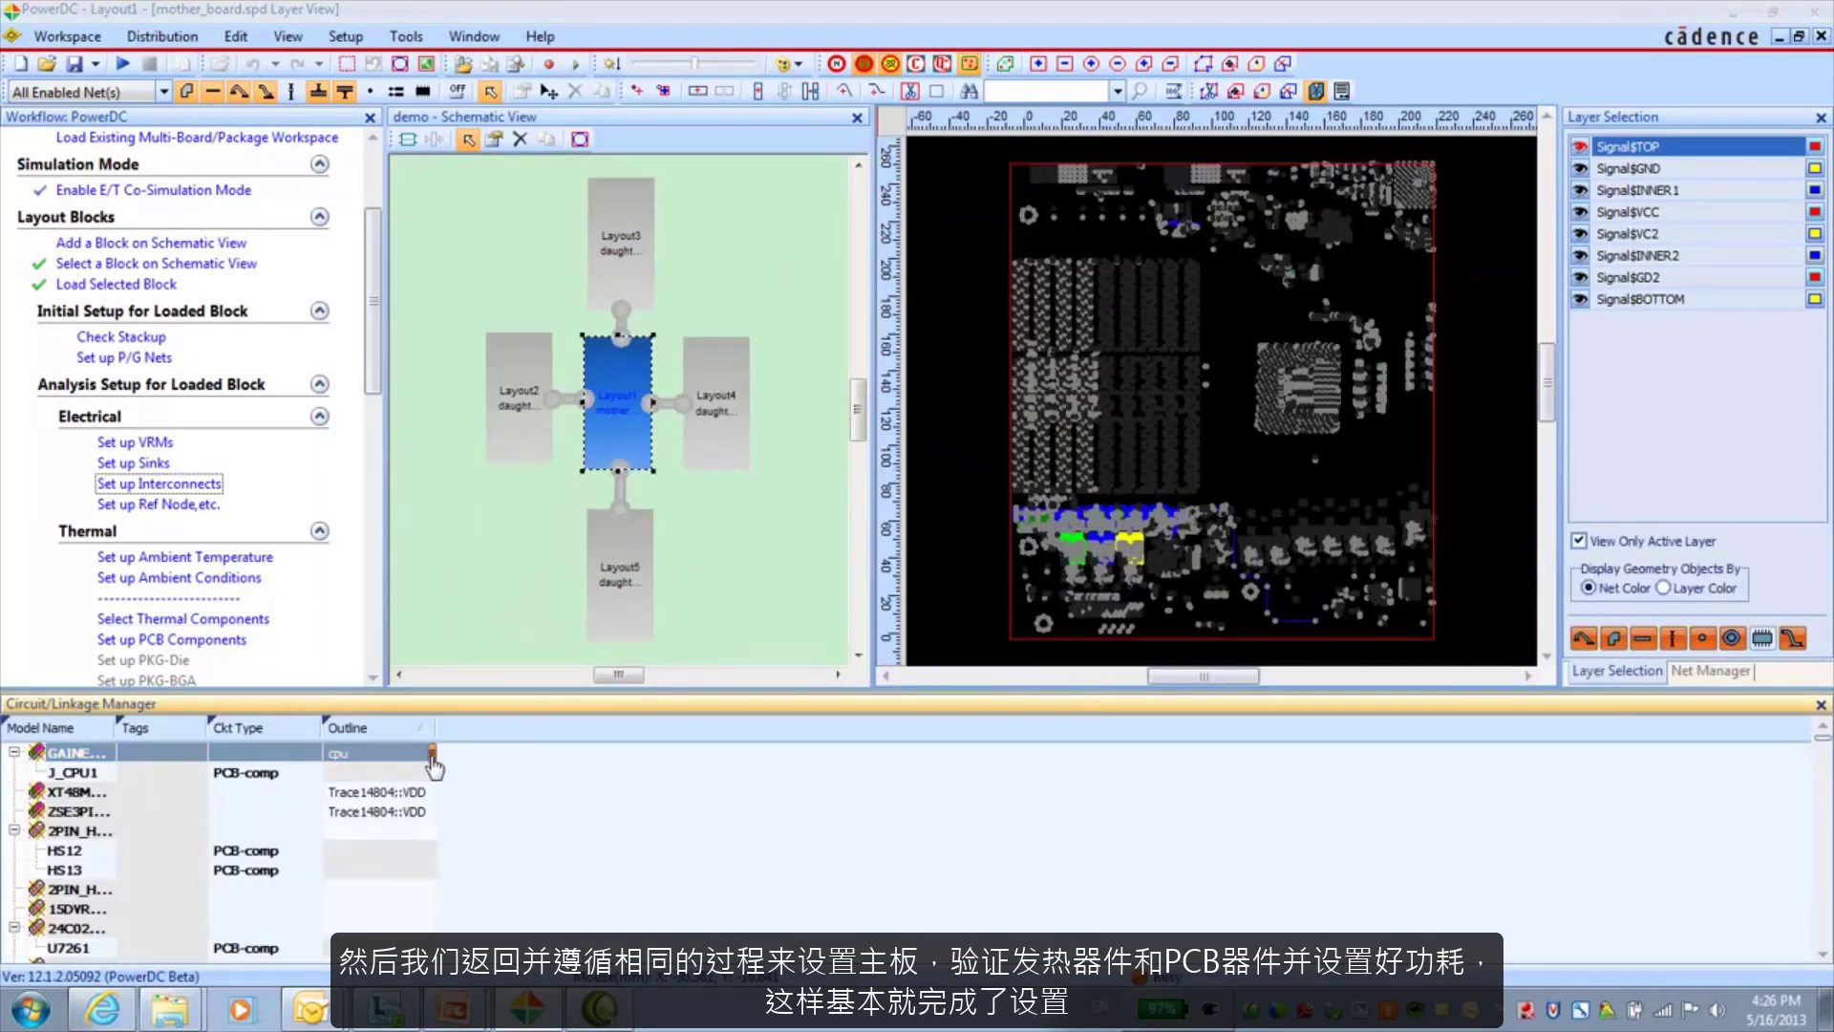
left_click(551, 785)
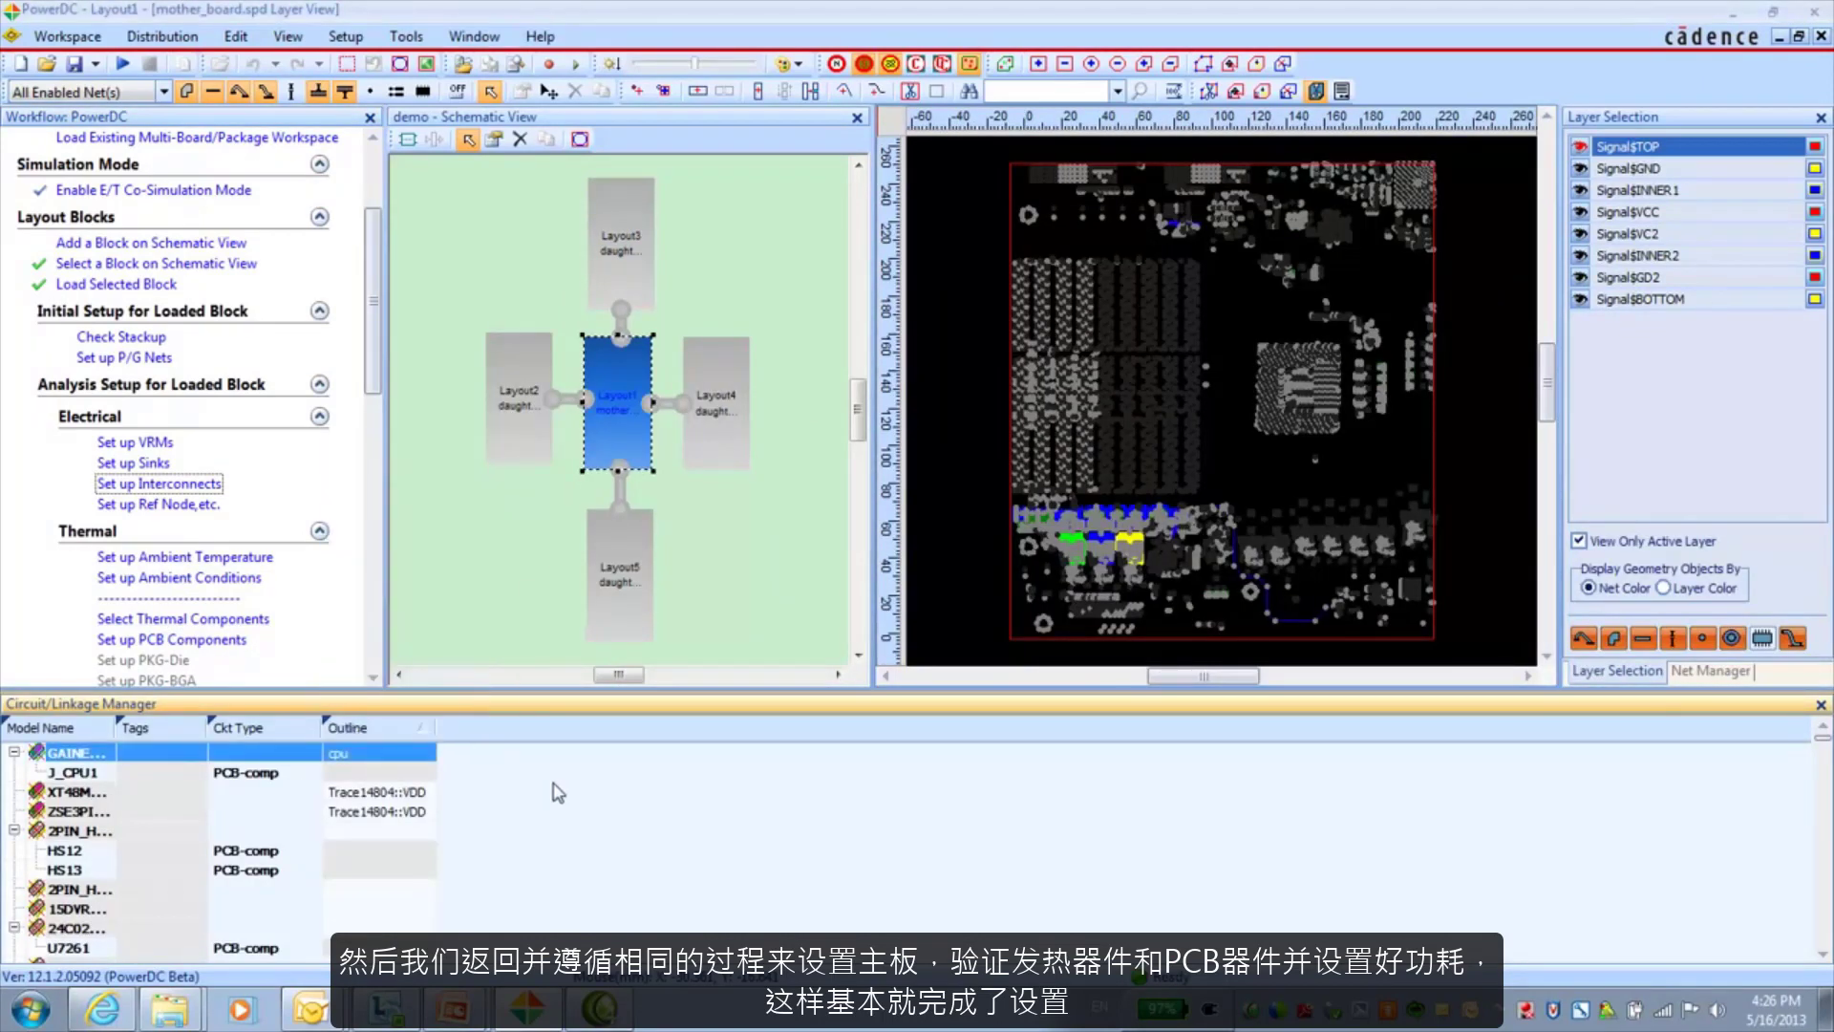
left_click(203, 644)
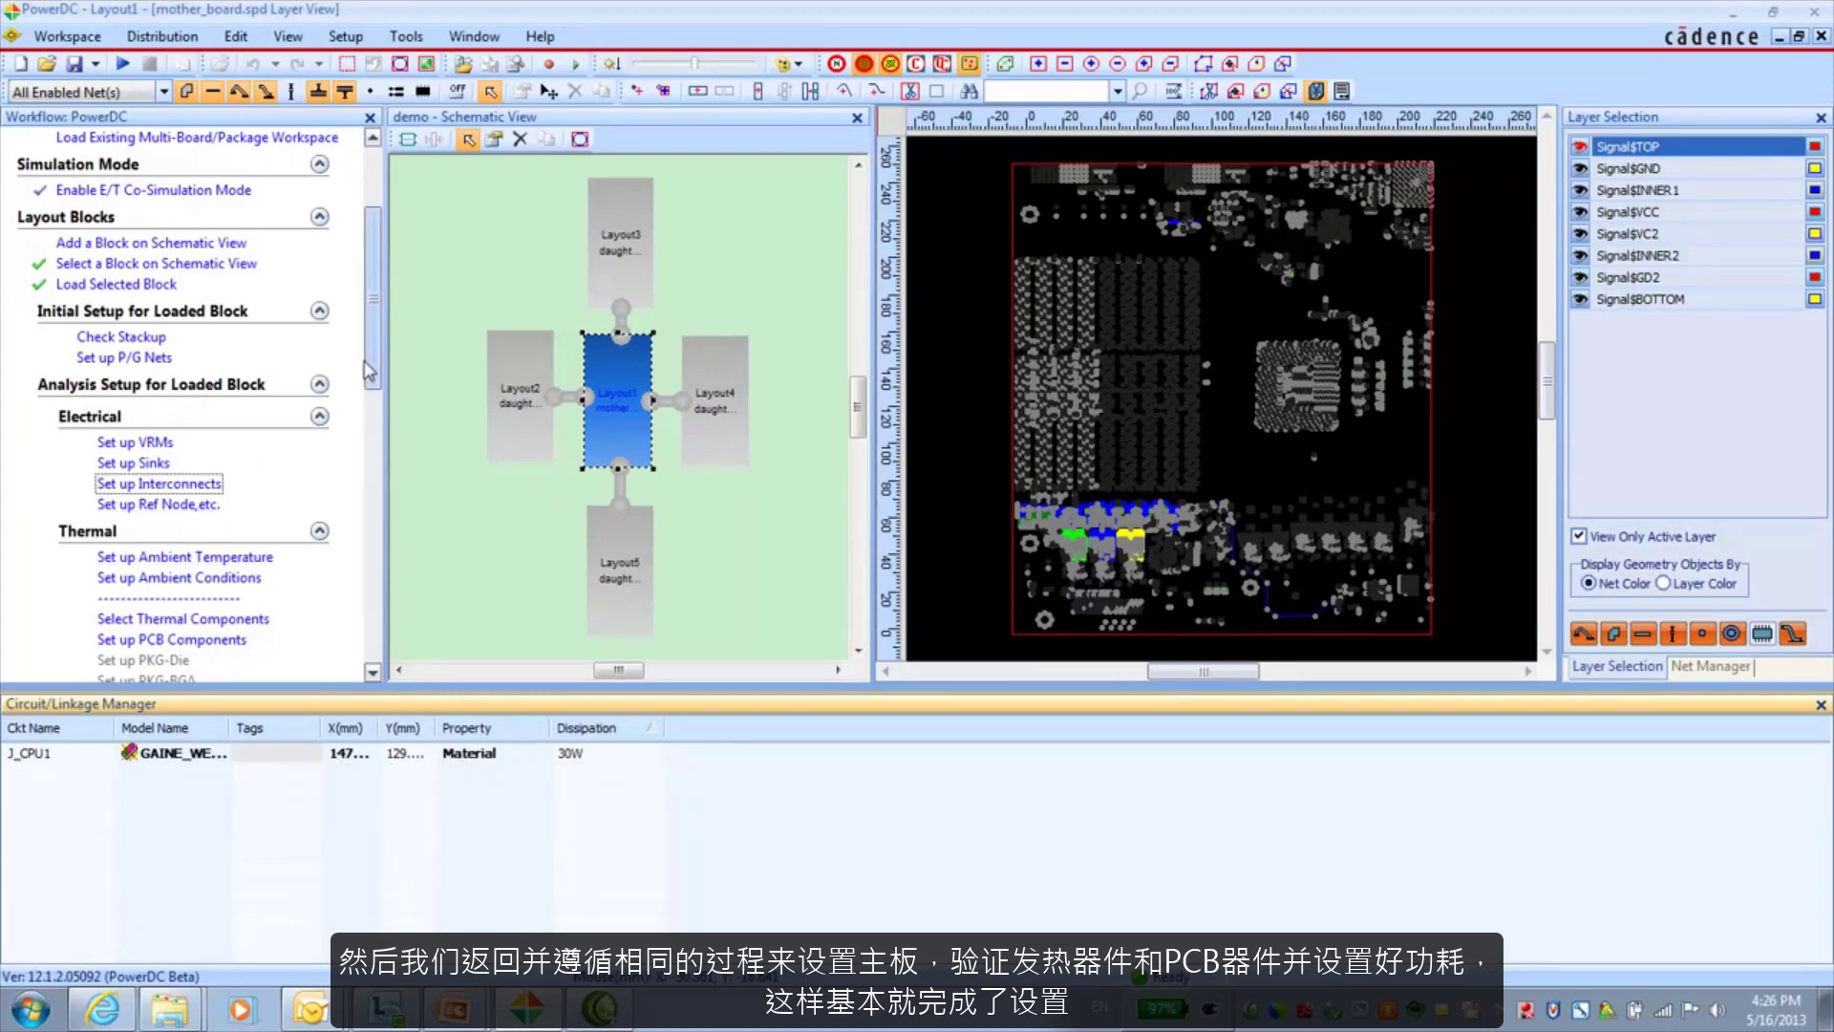
scroll(372, 371, "down", 2)
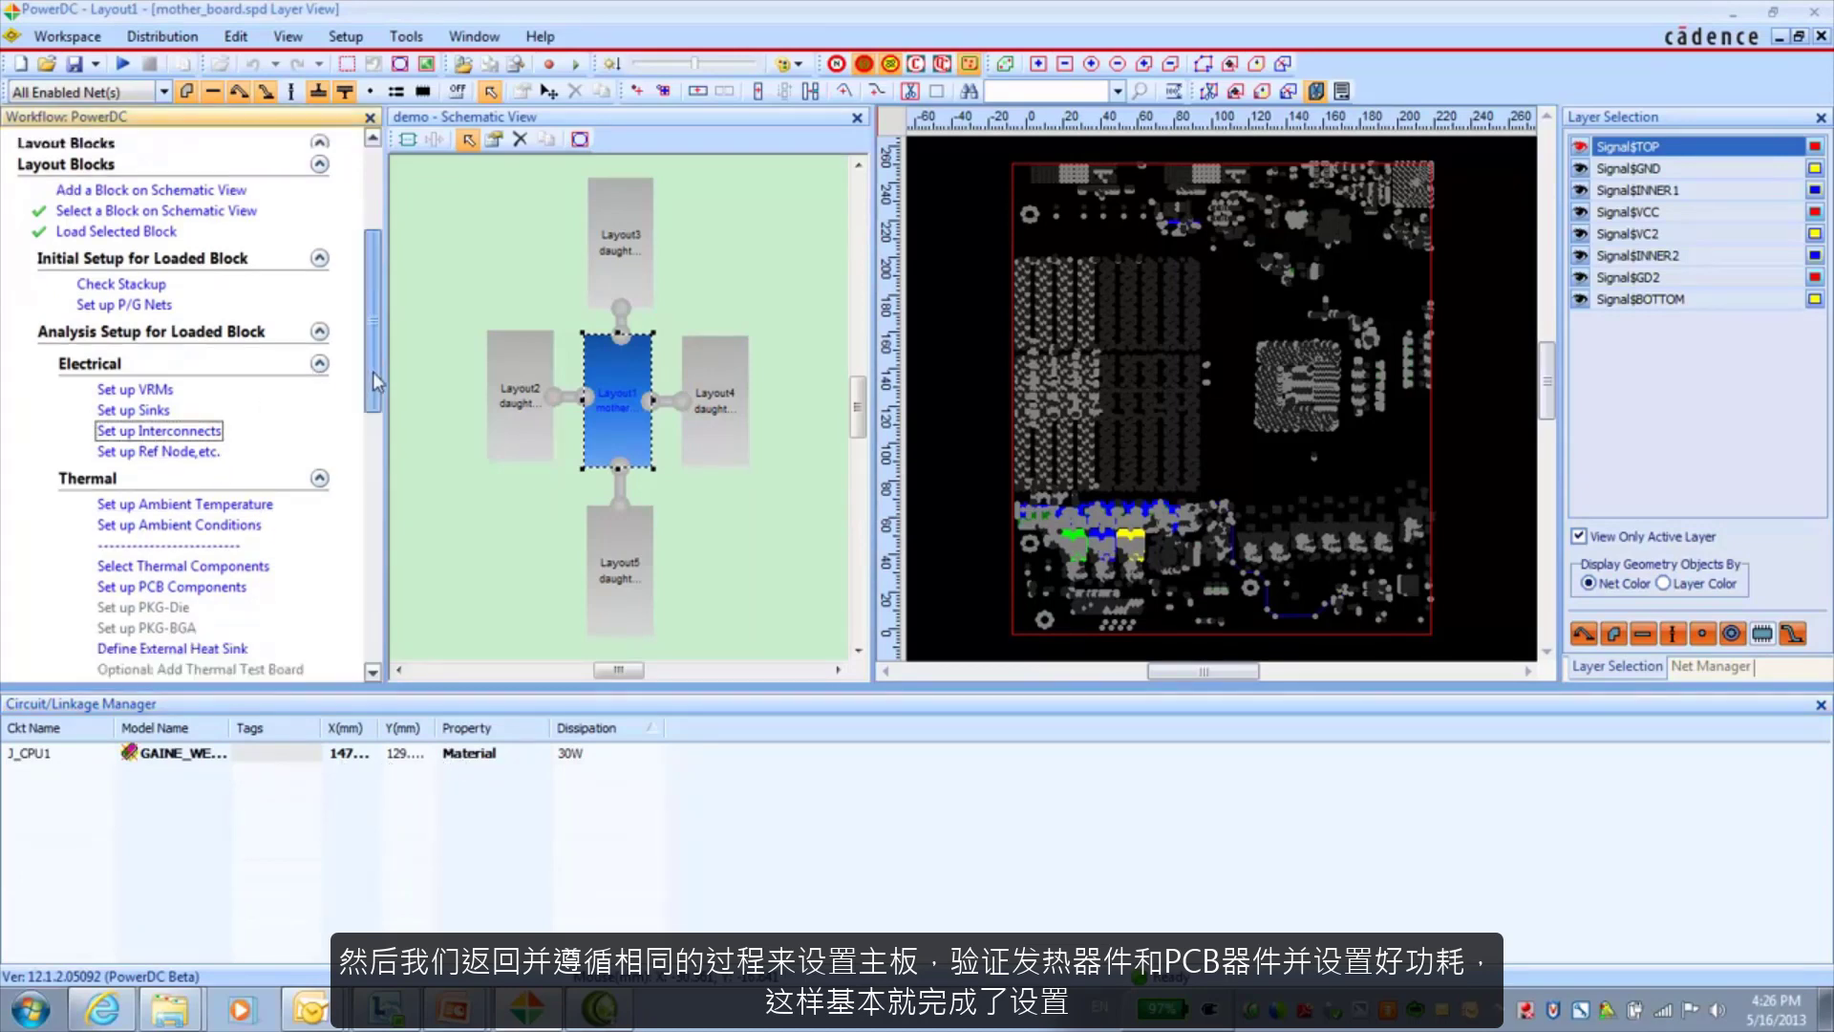
left_click(1820, 706)
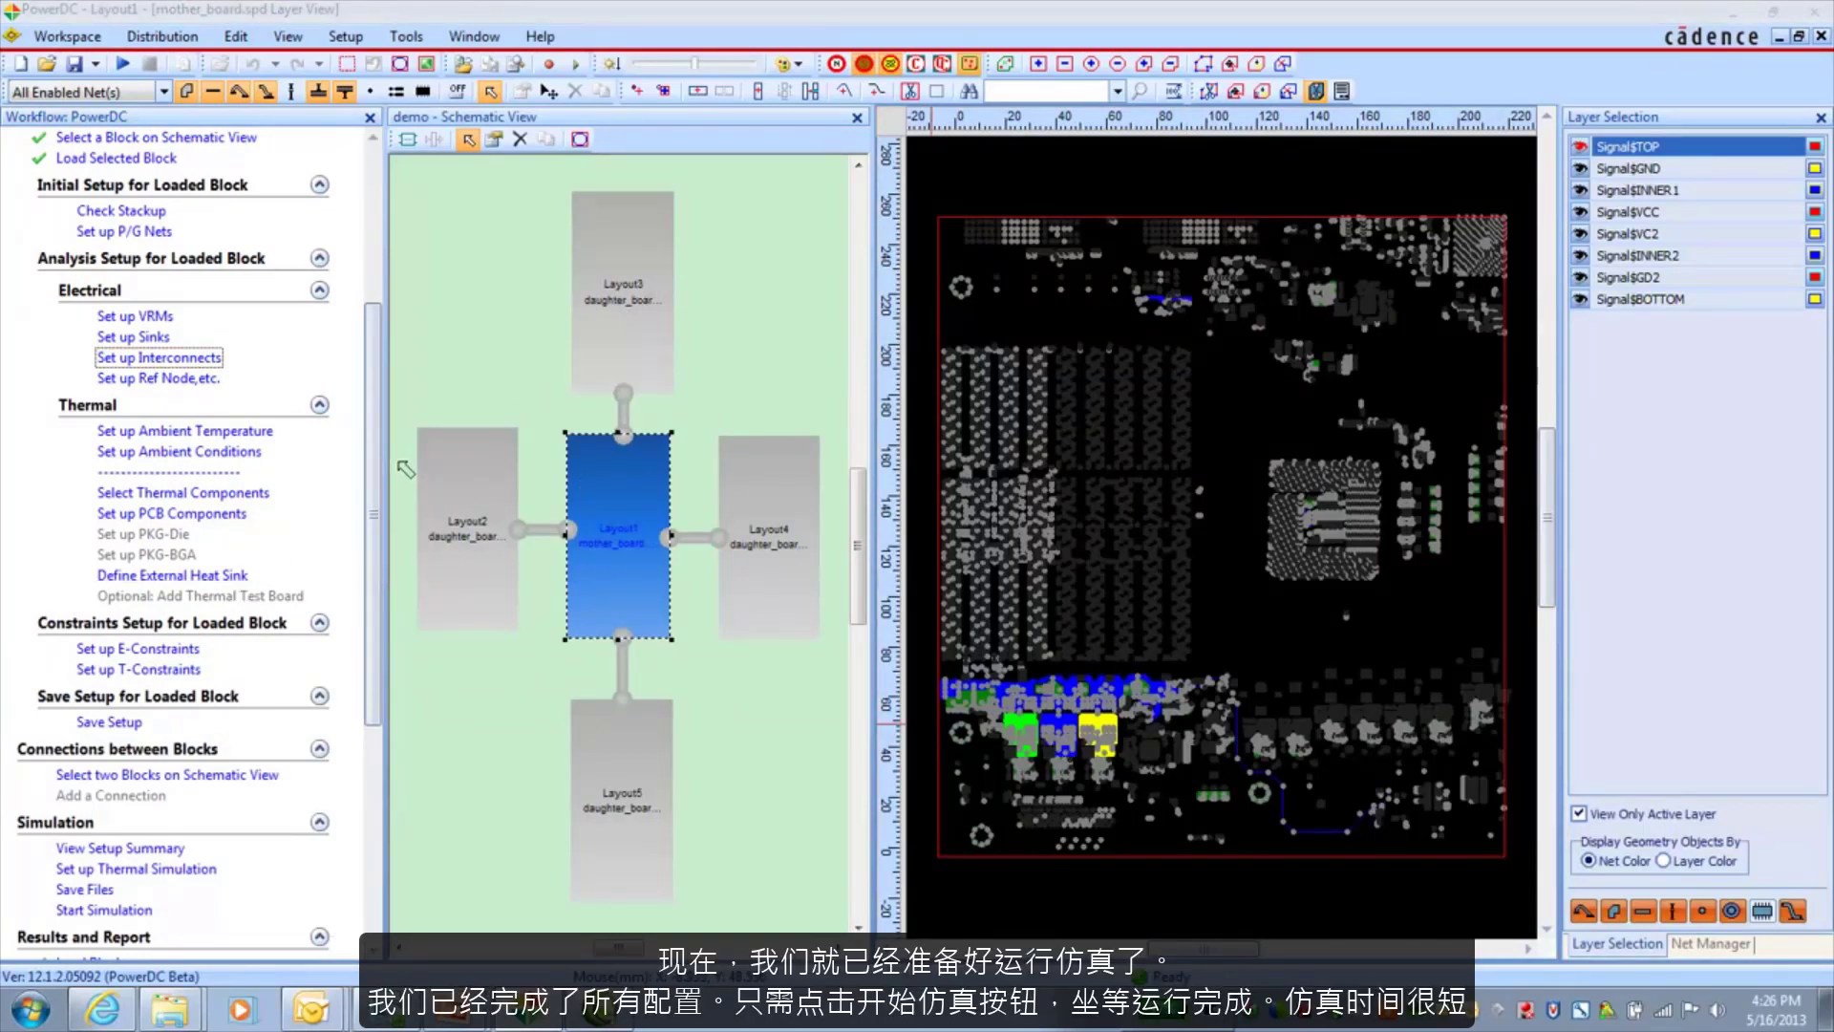
- Start the co-simulation, saving Layout1 and accepting the layout saving options
scroll(368, 473, "down", 3)
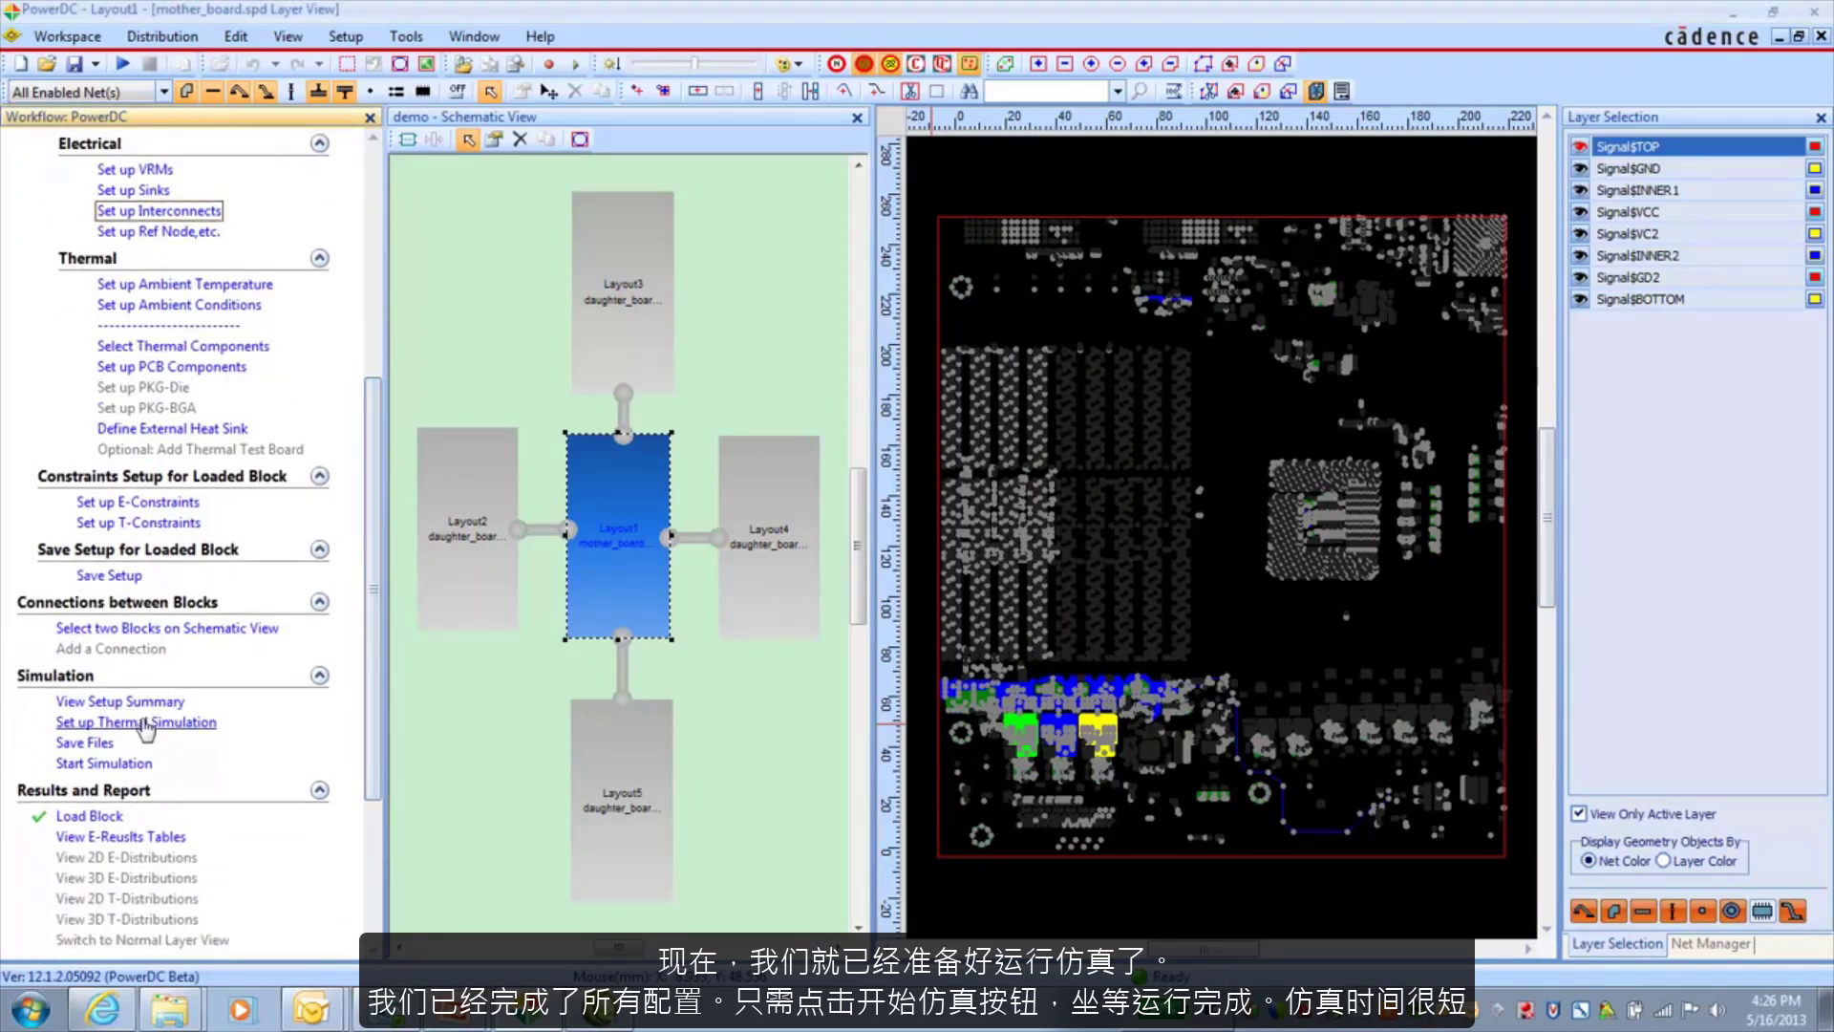
left_click(116, 765)
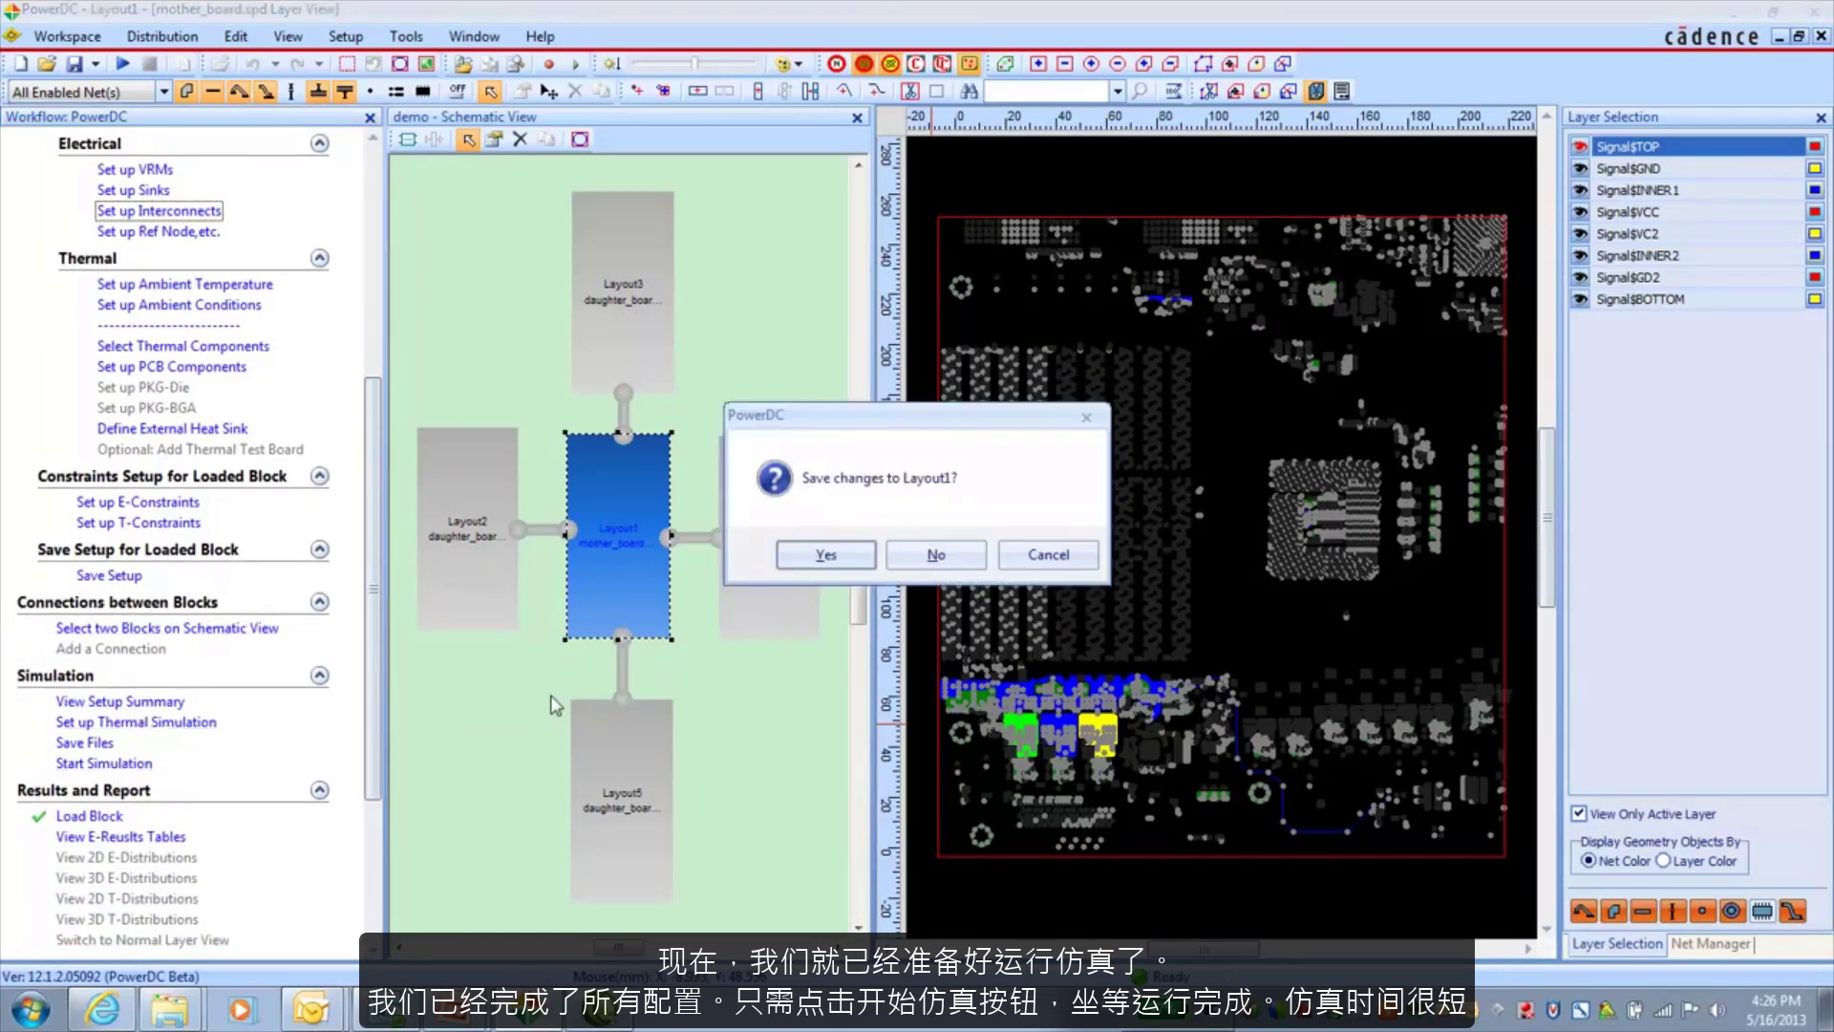
left_click(825, 556)
left_click(825, 556)
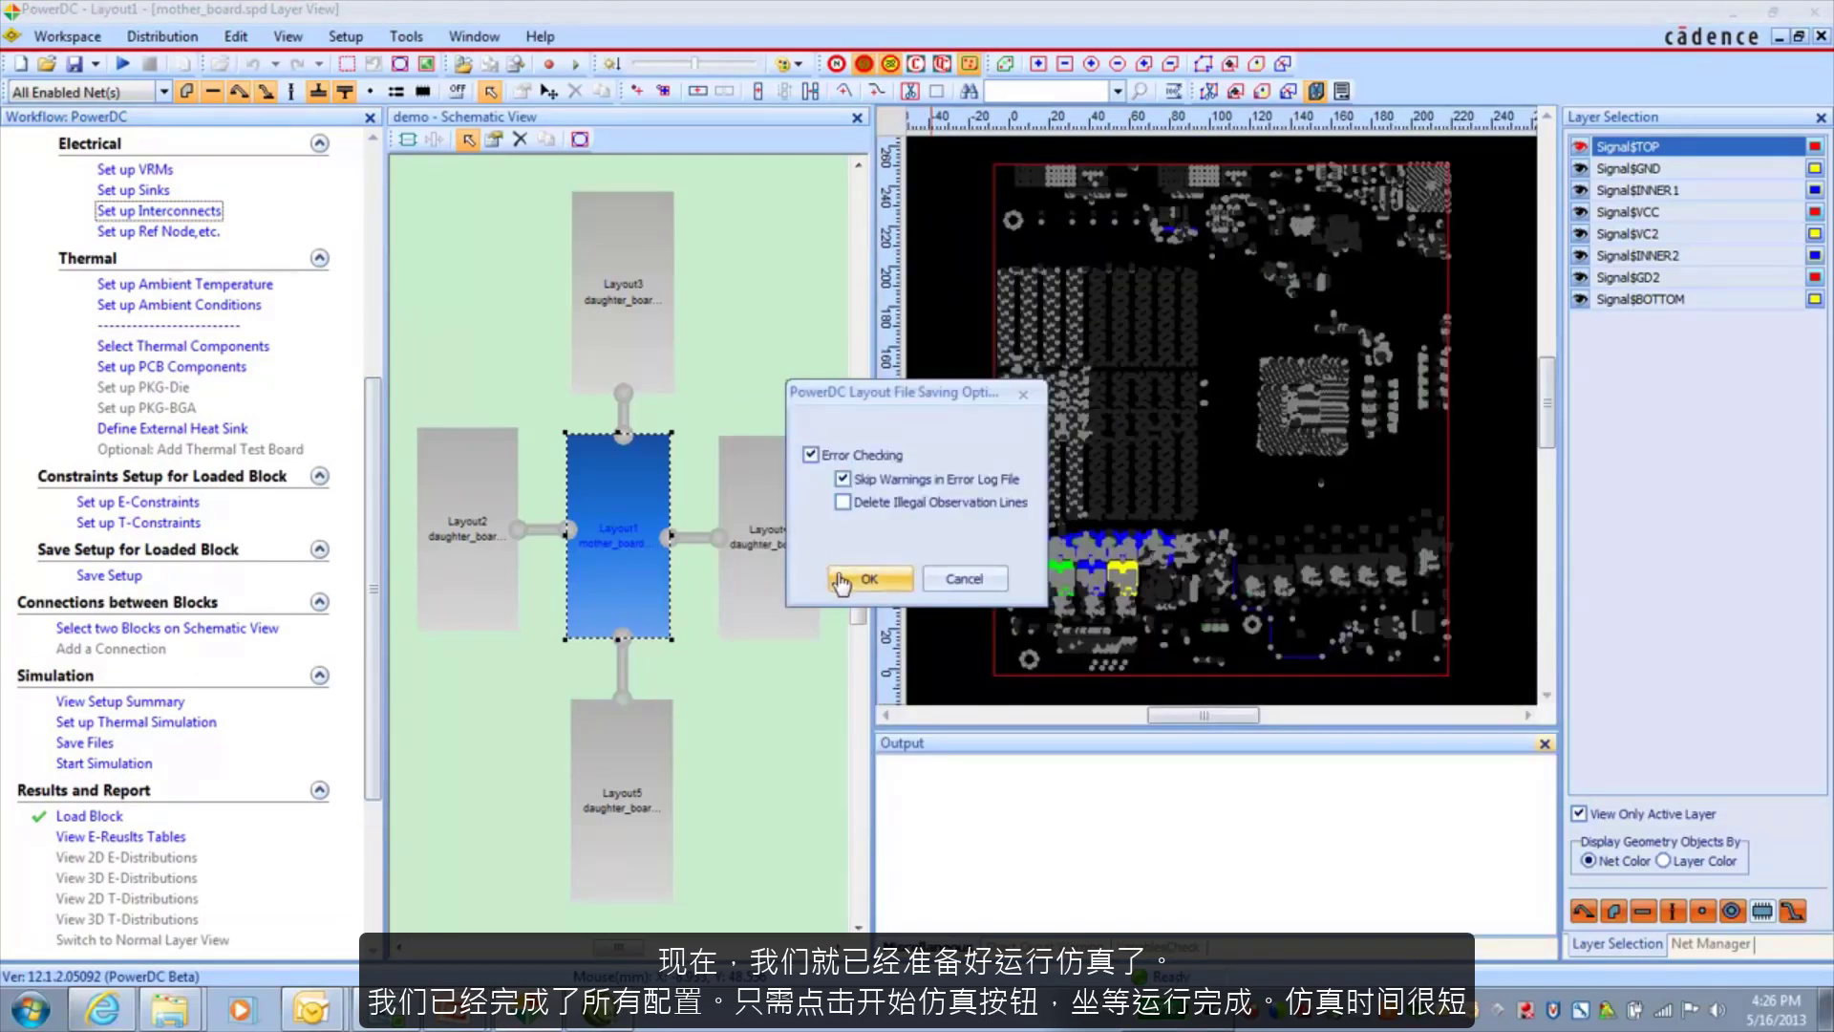
left_click(866, 579)
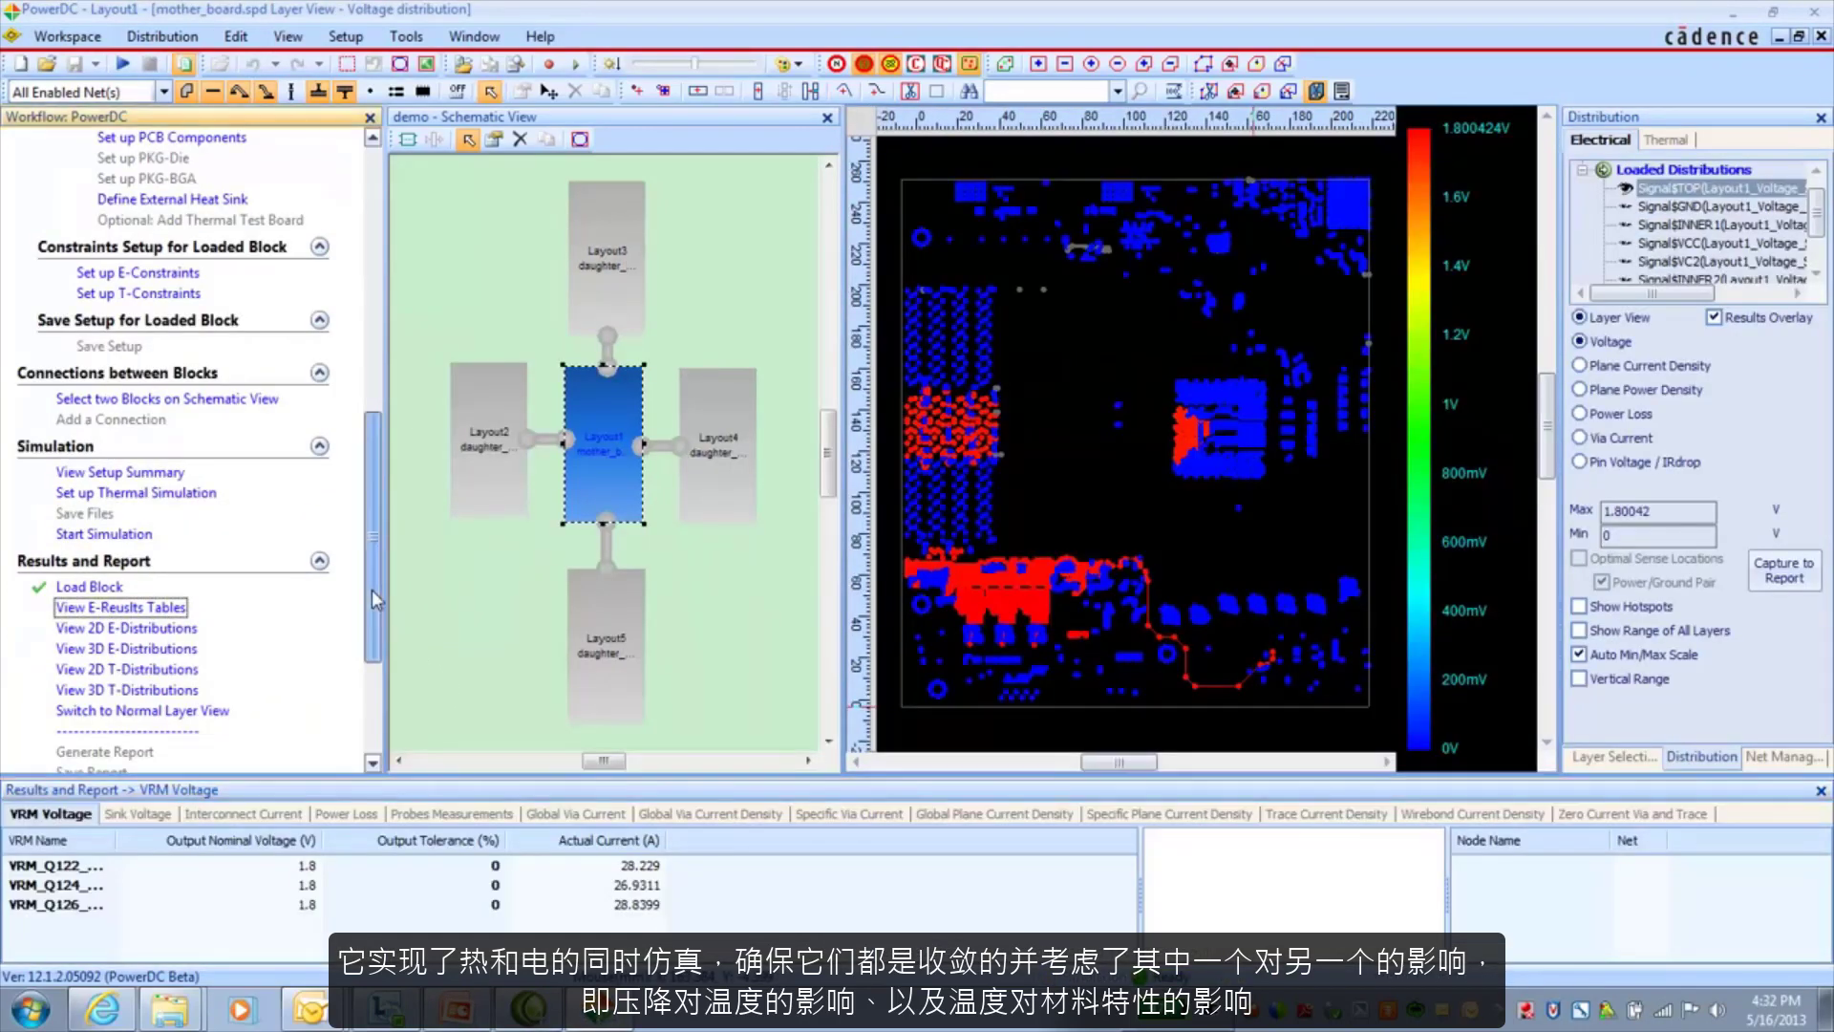
- Locate VRM_Q122's pins and the CPU sink failing at 1.73651 V on the layout
left_click_drag(375, 600, 372, 631)
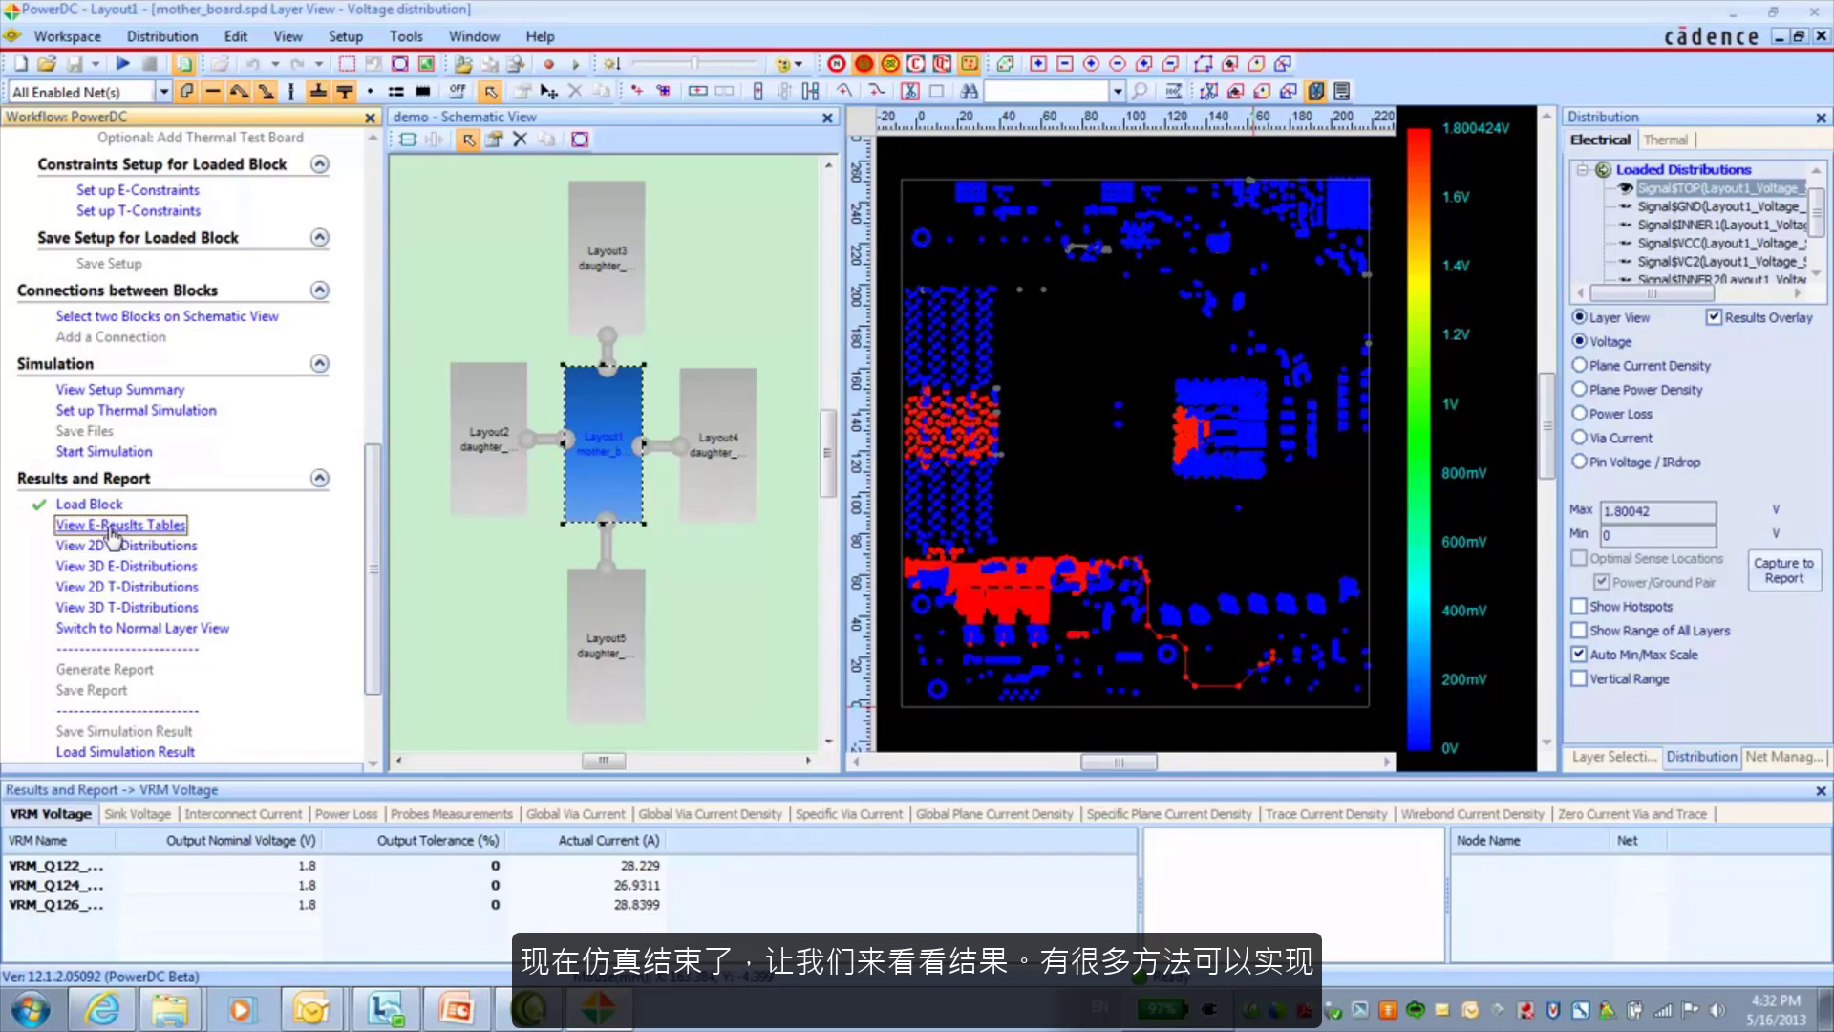
left_click(57, 867)
left_click(143, 817)
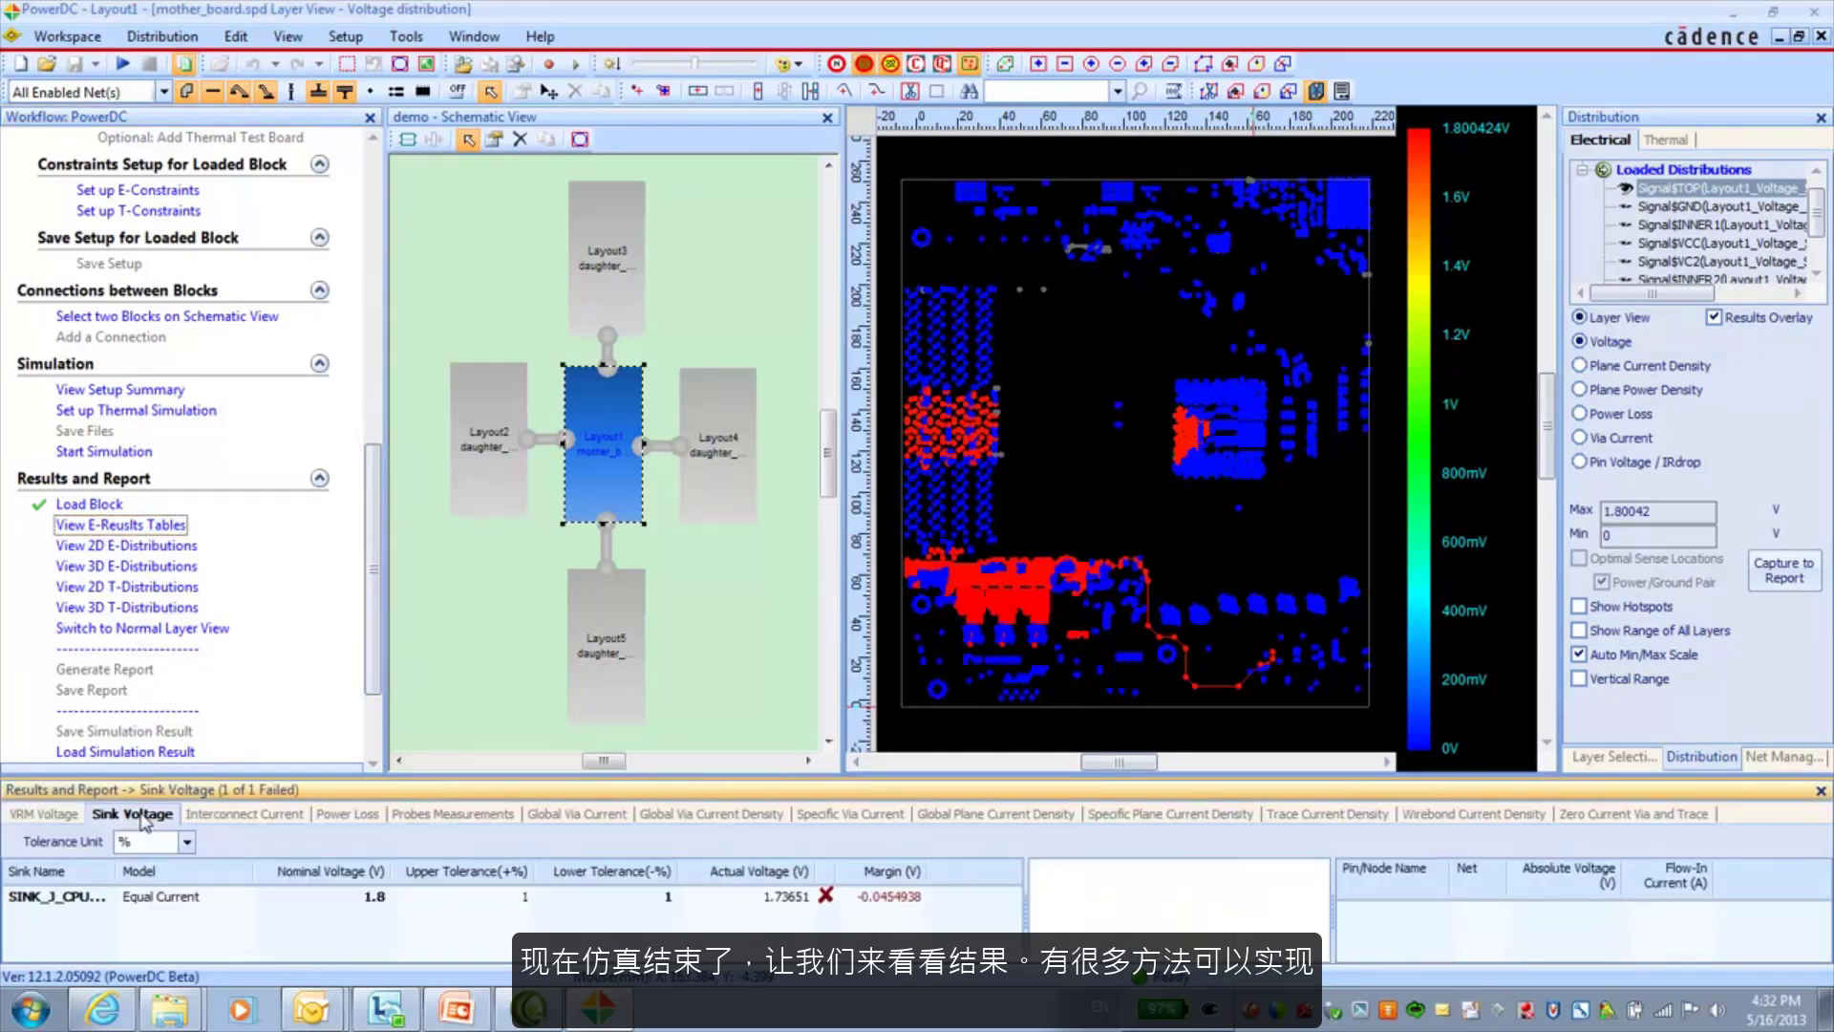
left_click(43, 898)
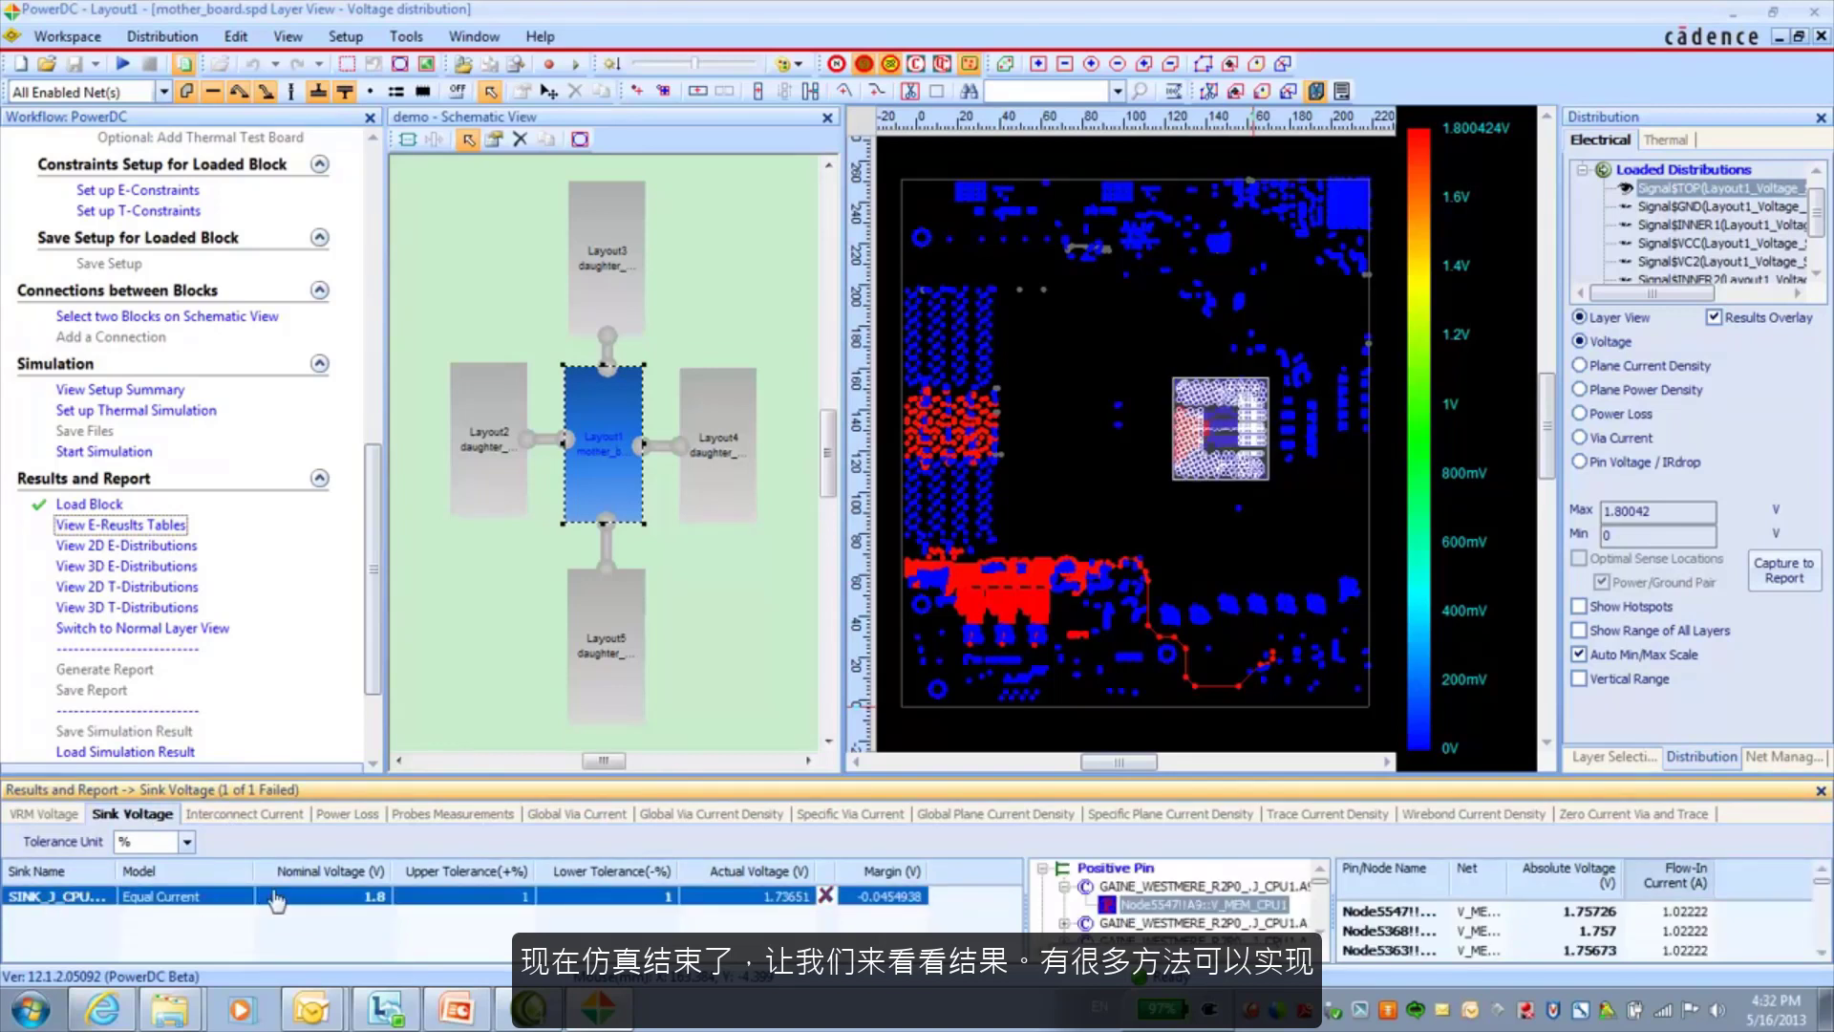
left_click(157, 525)
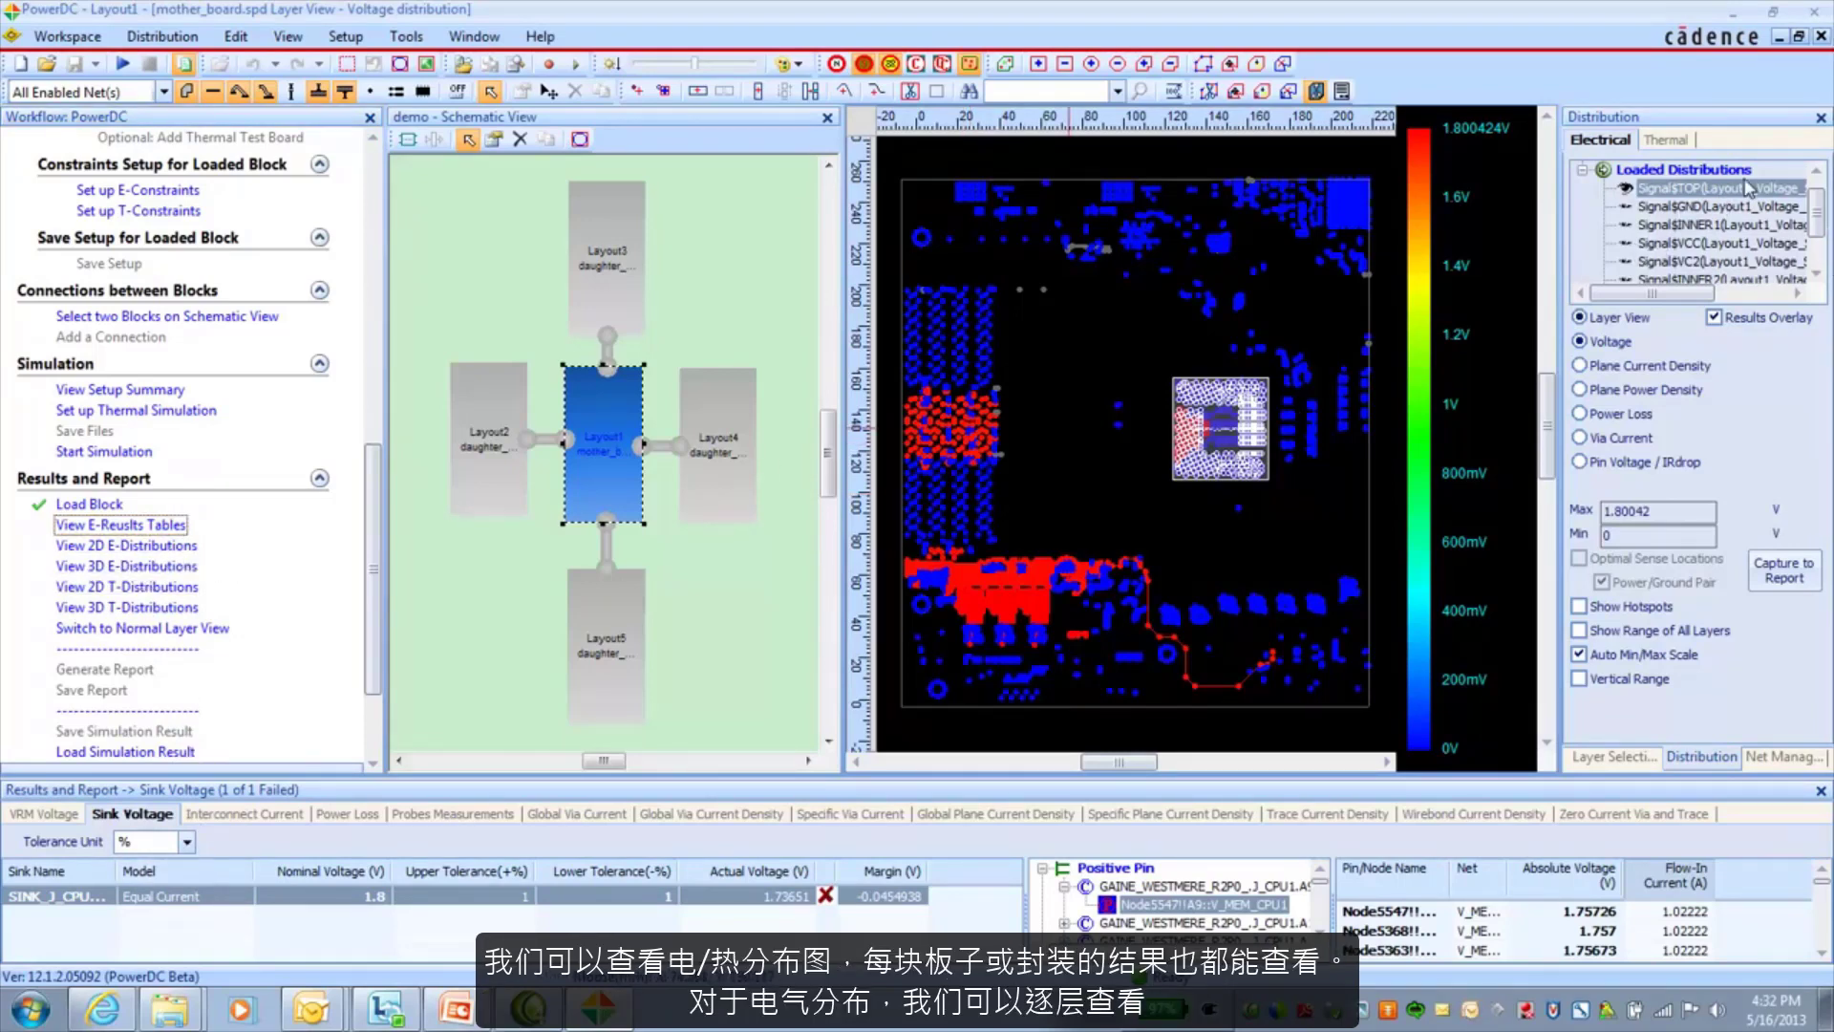
- Show voltage maps for TOP, GND, INNER1, VCC, VC2, INNER2, GD2 and BOTTOM, then thermal results
left_click(1716, 196)
left_click(1693, 206)
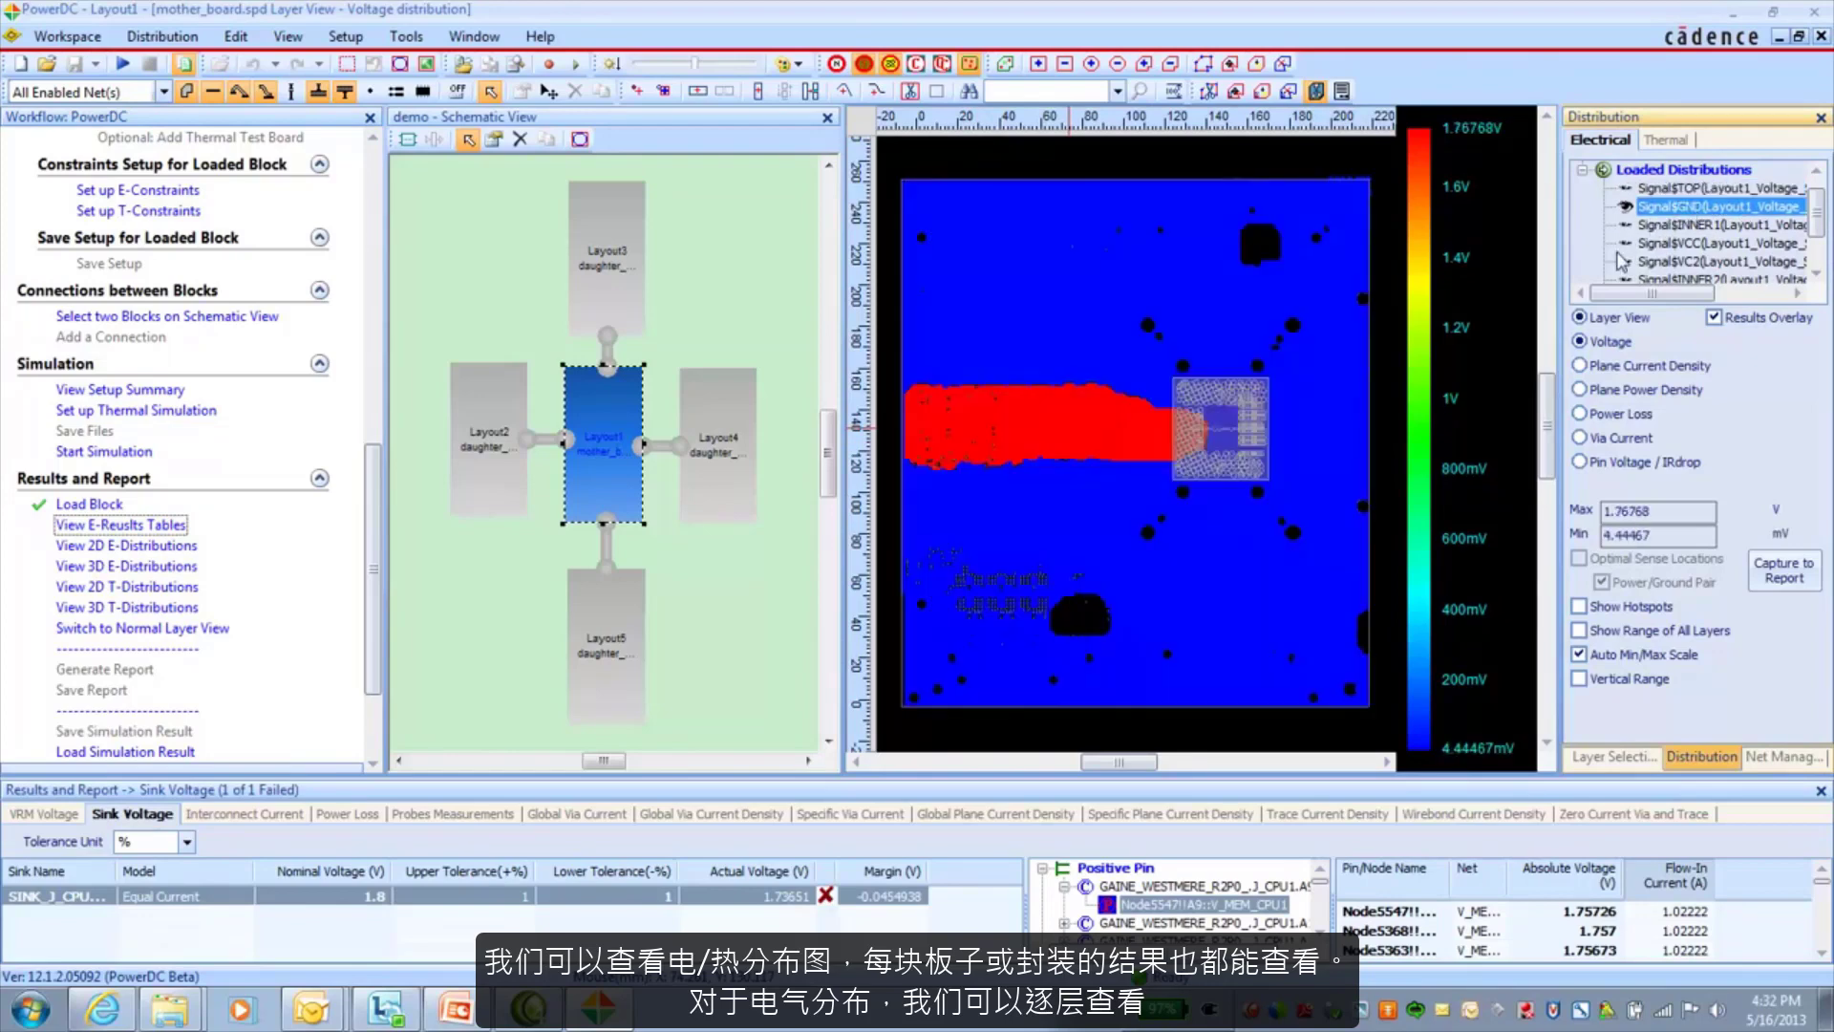
left_click(1717, 225)
left_click(1667, 244)
left_click(1664, 264)
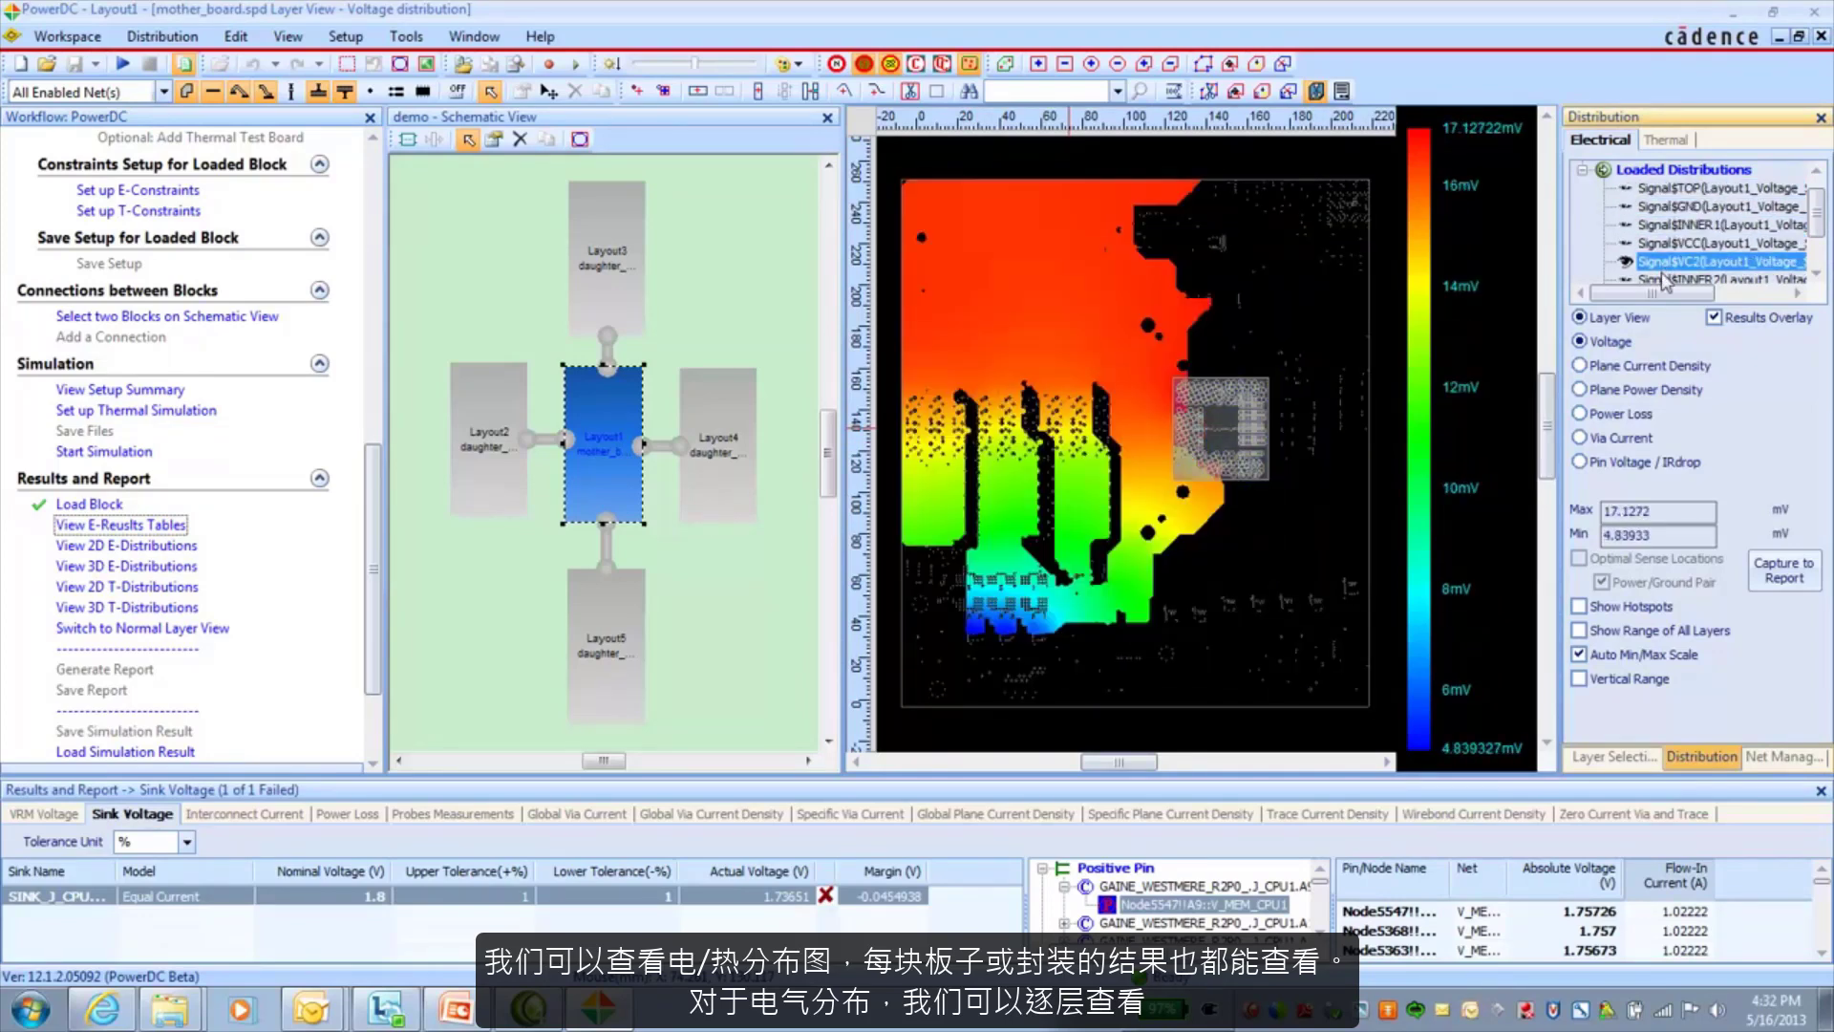
left_click(1697, 279)
scroll(1796, 249, "down", 2)
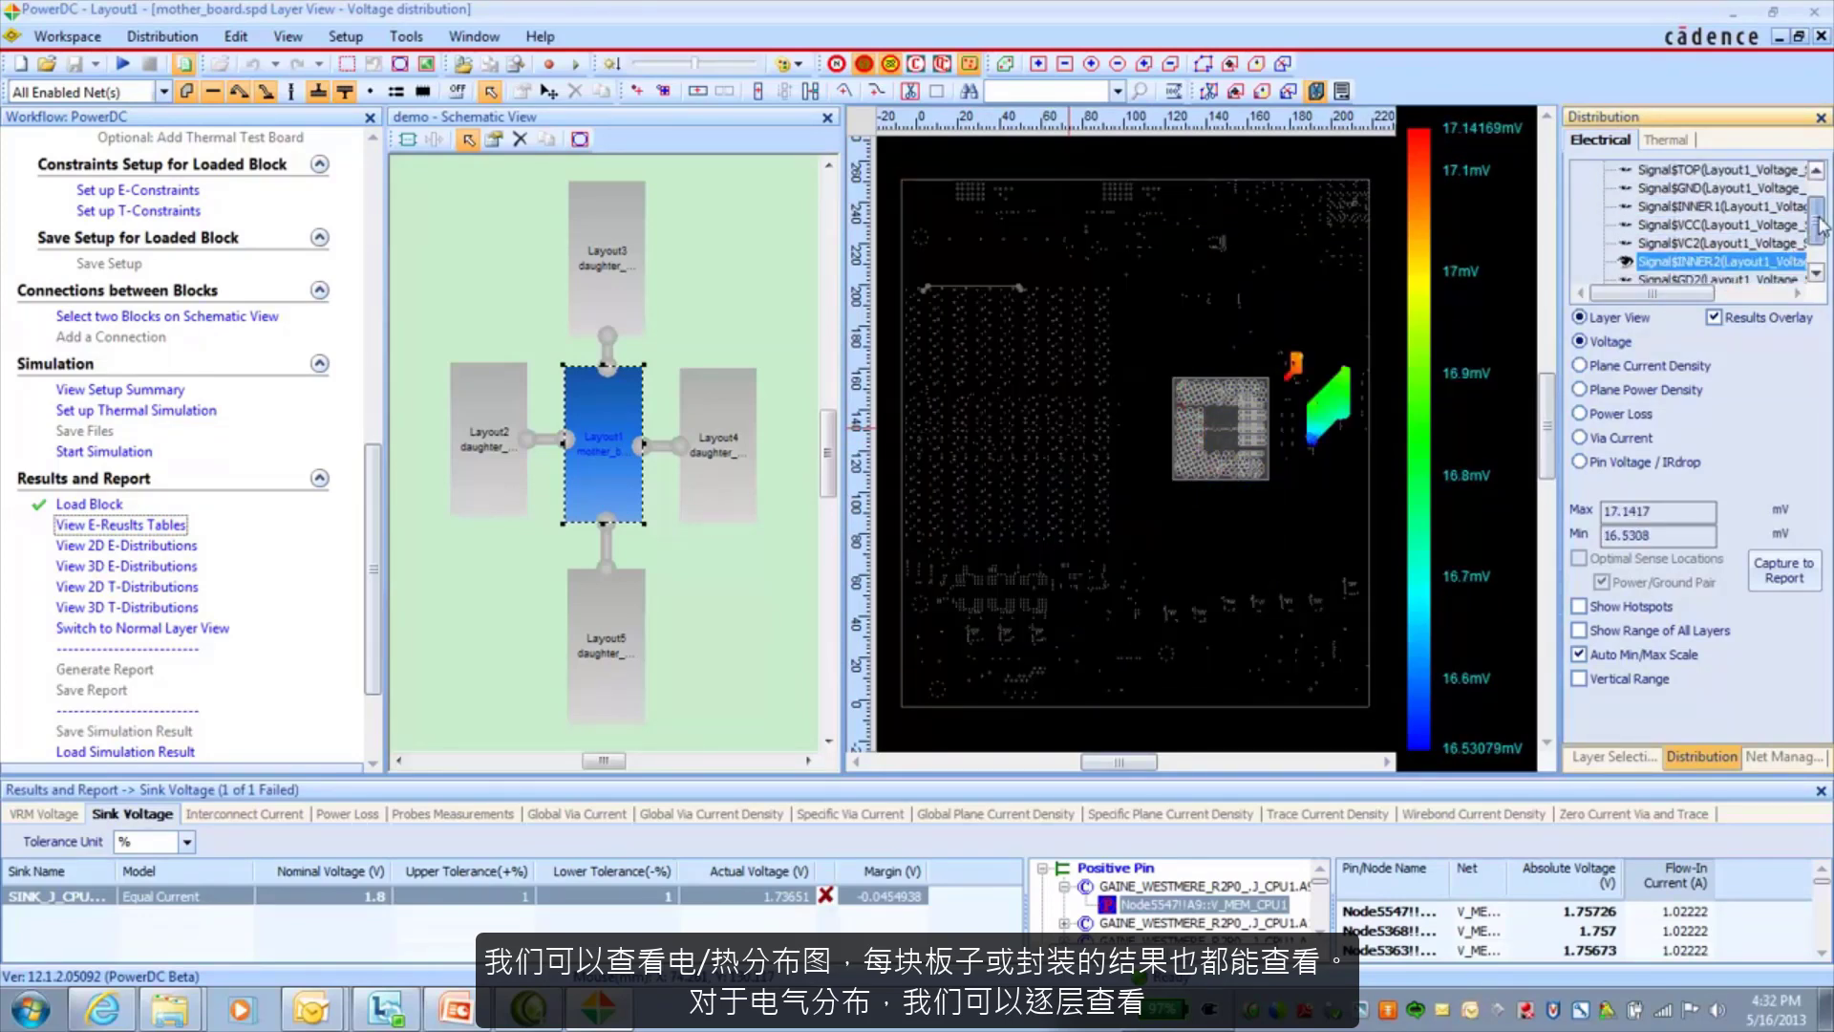
left_click(1683, 244)
left_click(1684, 262)
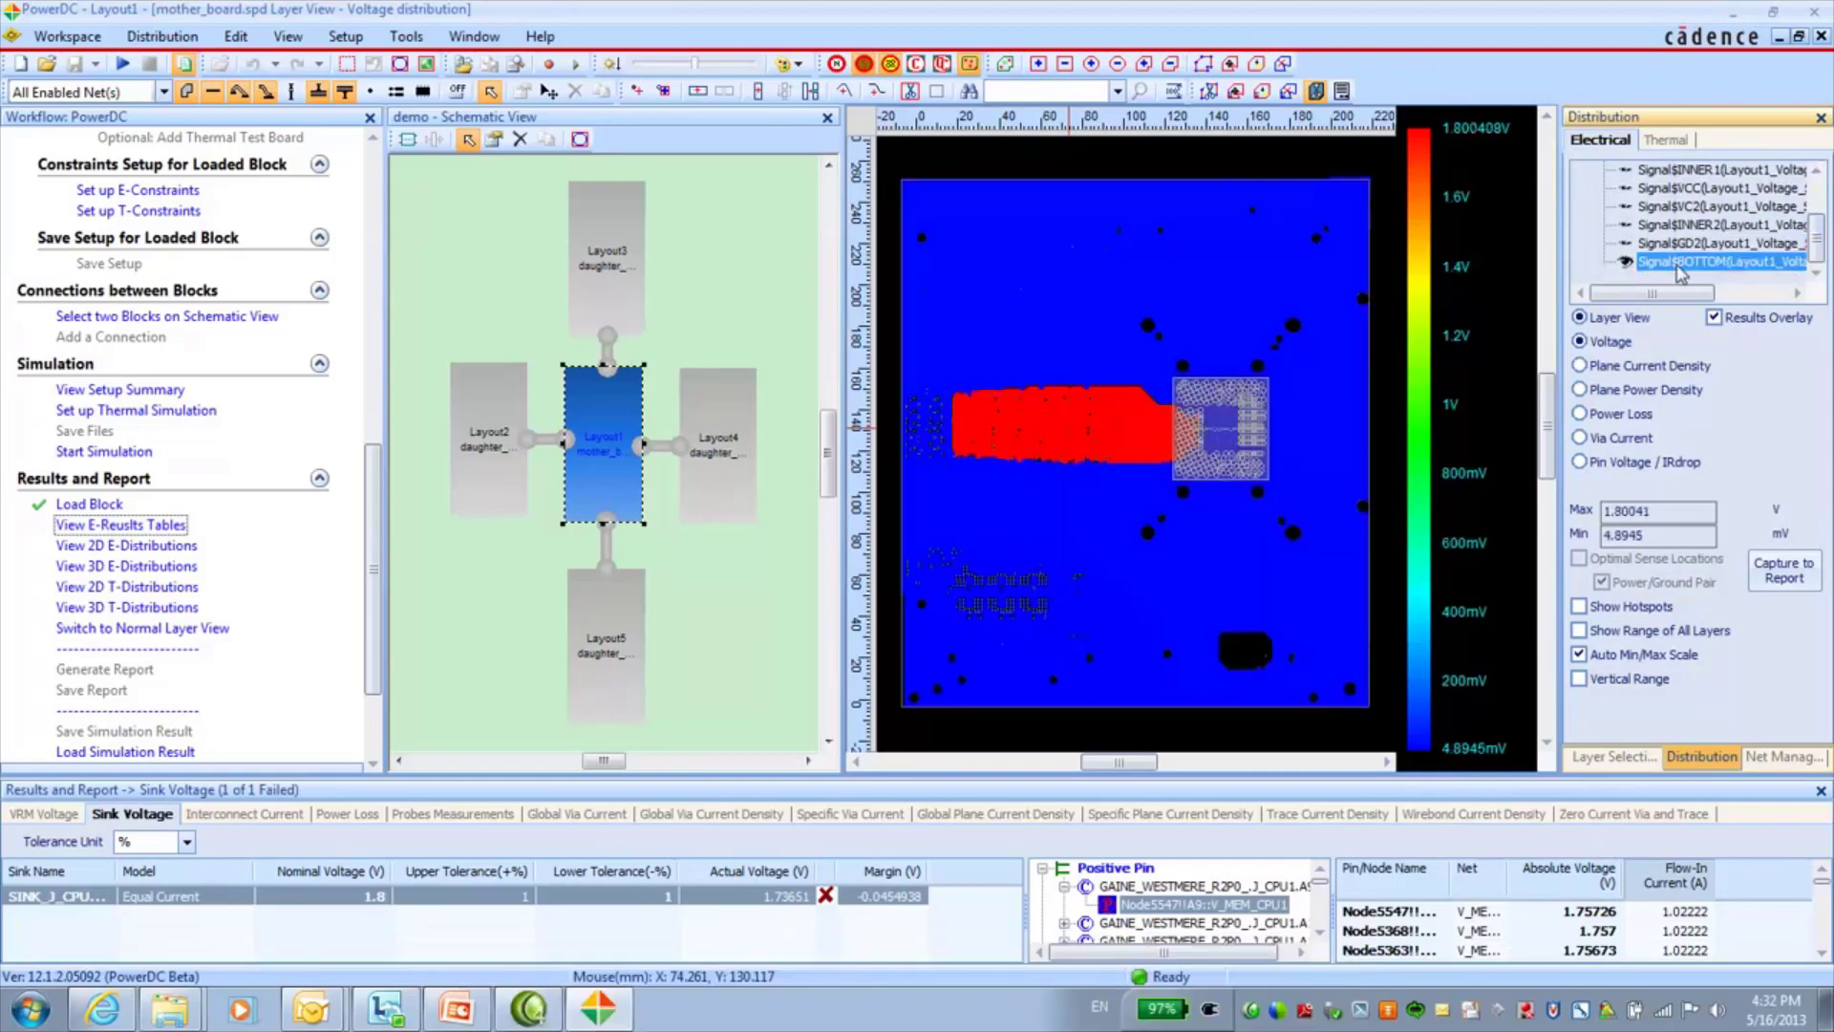
left_click(1670, 141)
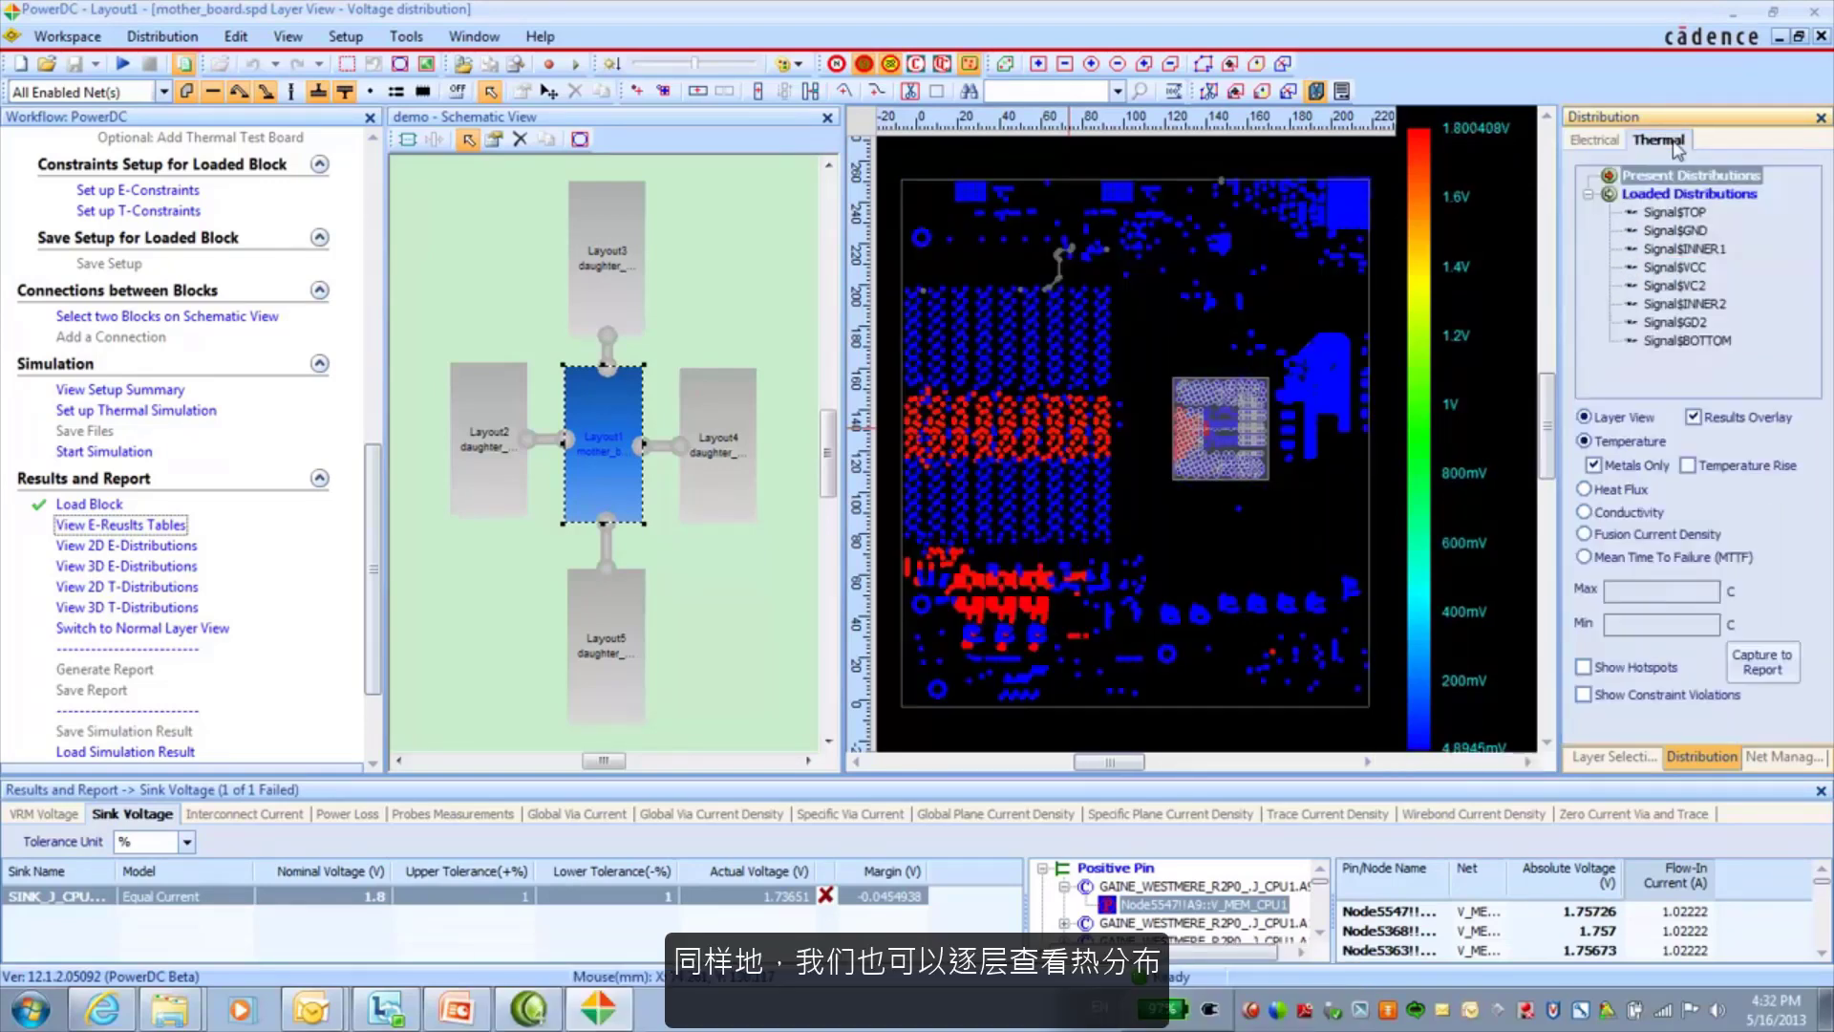
- View temperature maps for TOP, GND, INNER1, VCC, VC2, INNER2, GD2 and BOTTOM, then select Layout2
left_click(1672, 212)
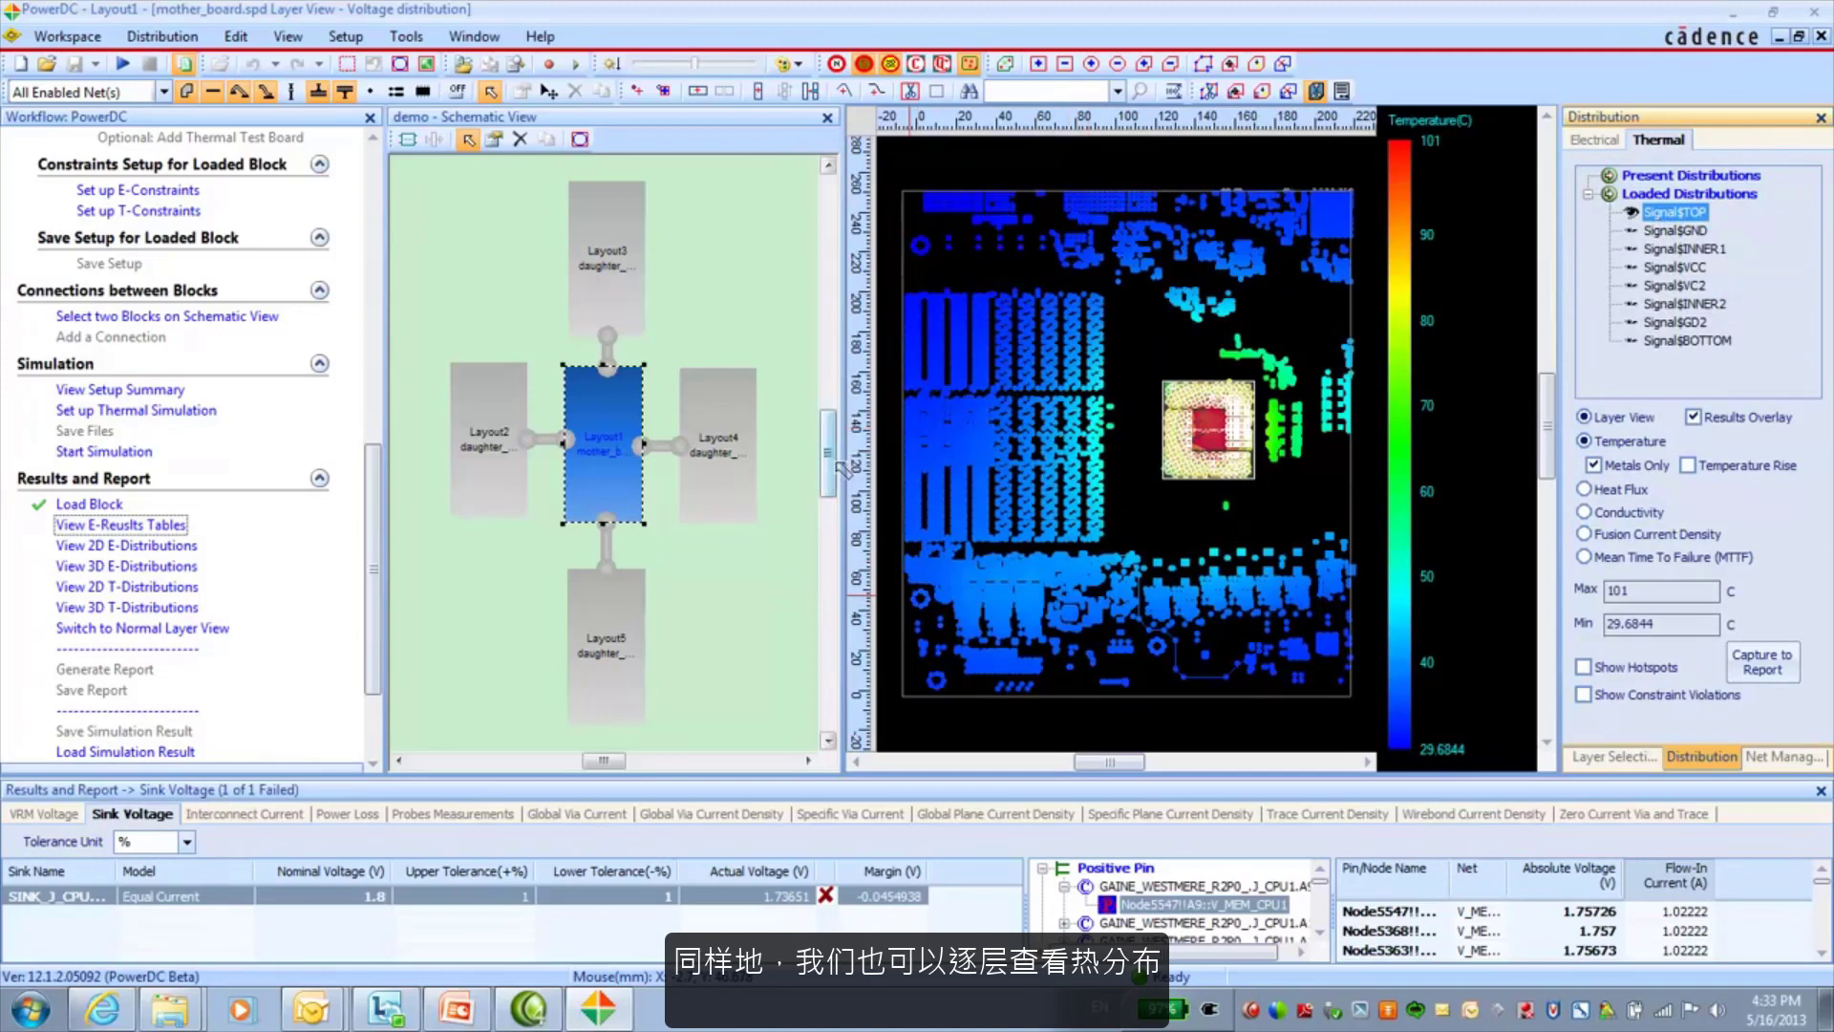
left_click_drag(844, 465, 683, 464)
left_click(1677, 231)
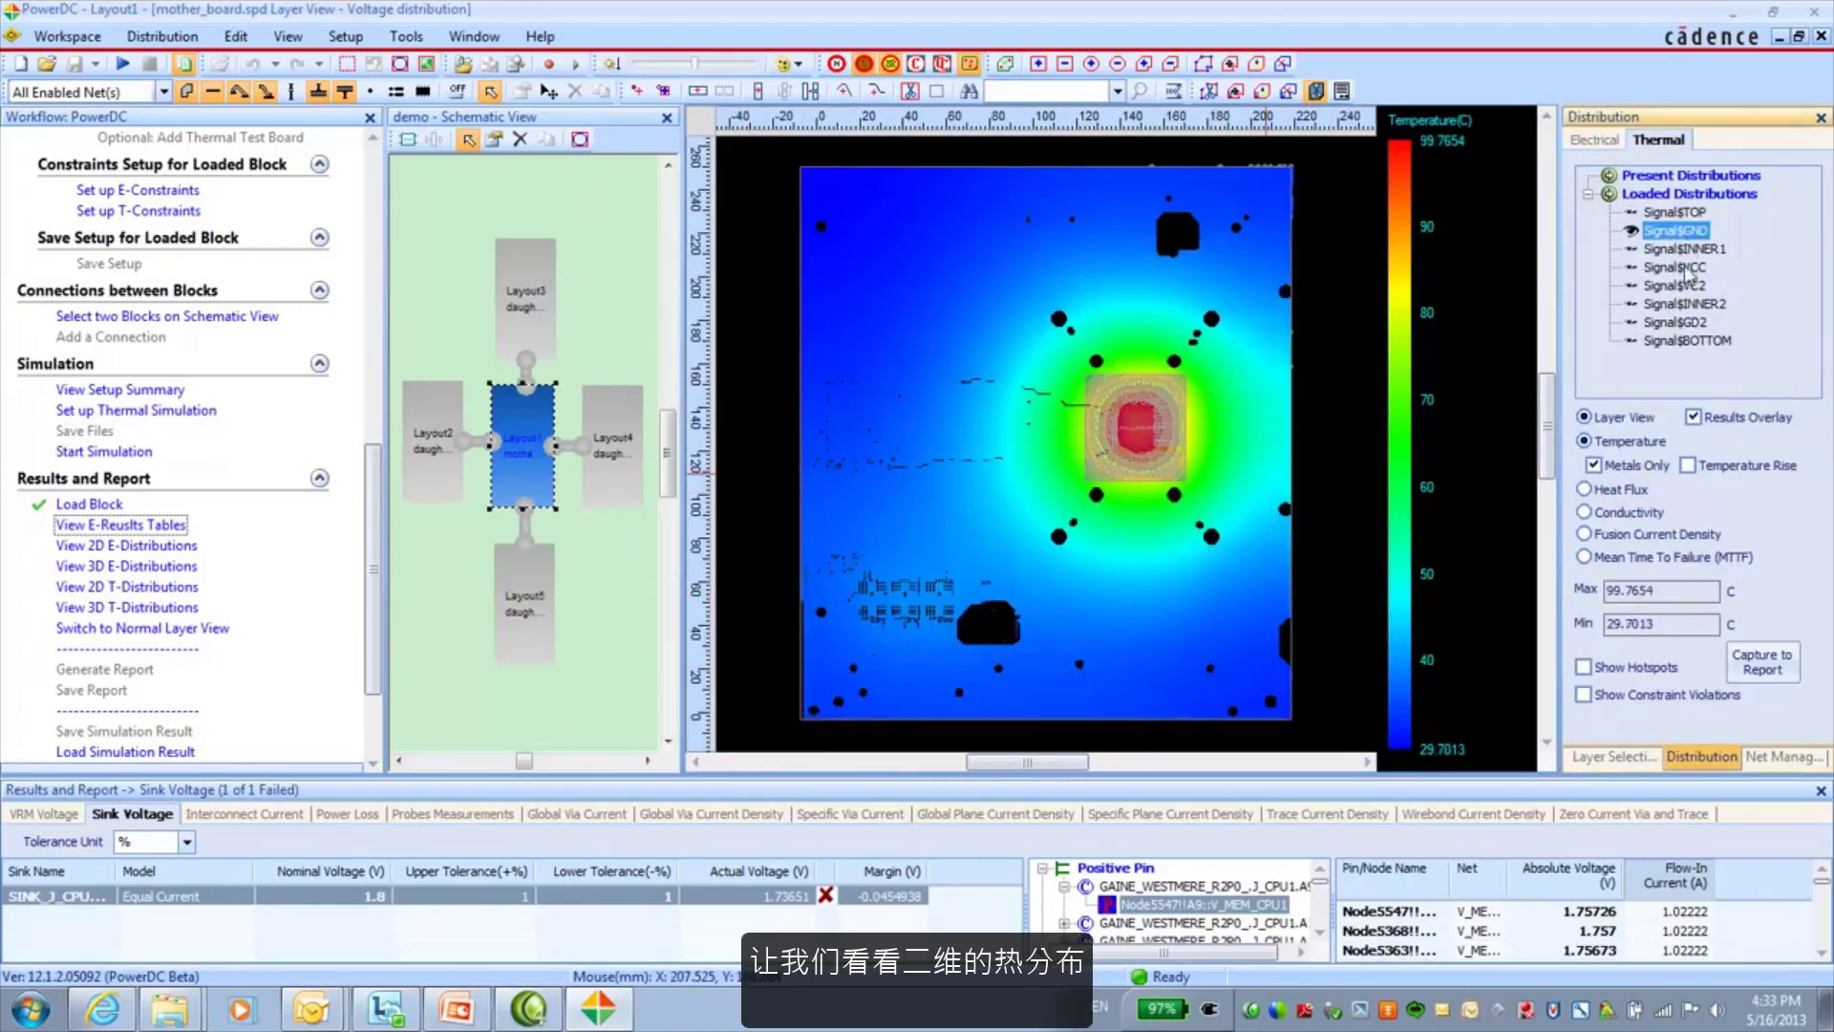
left_click(1686, 250)
left_click(1683, 269)
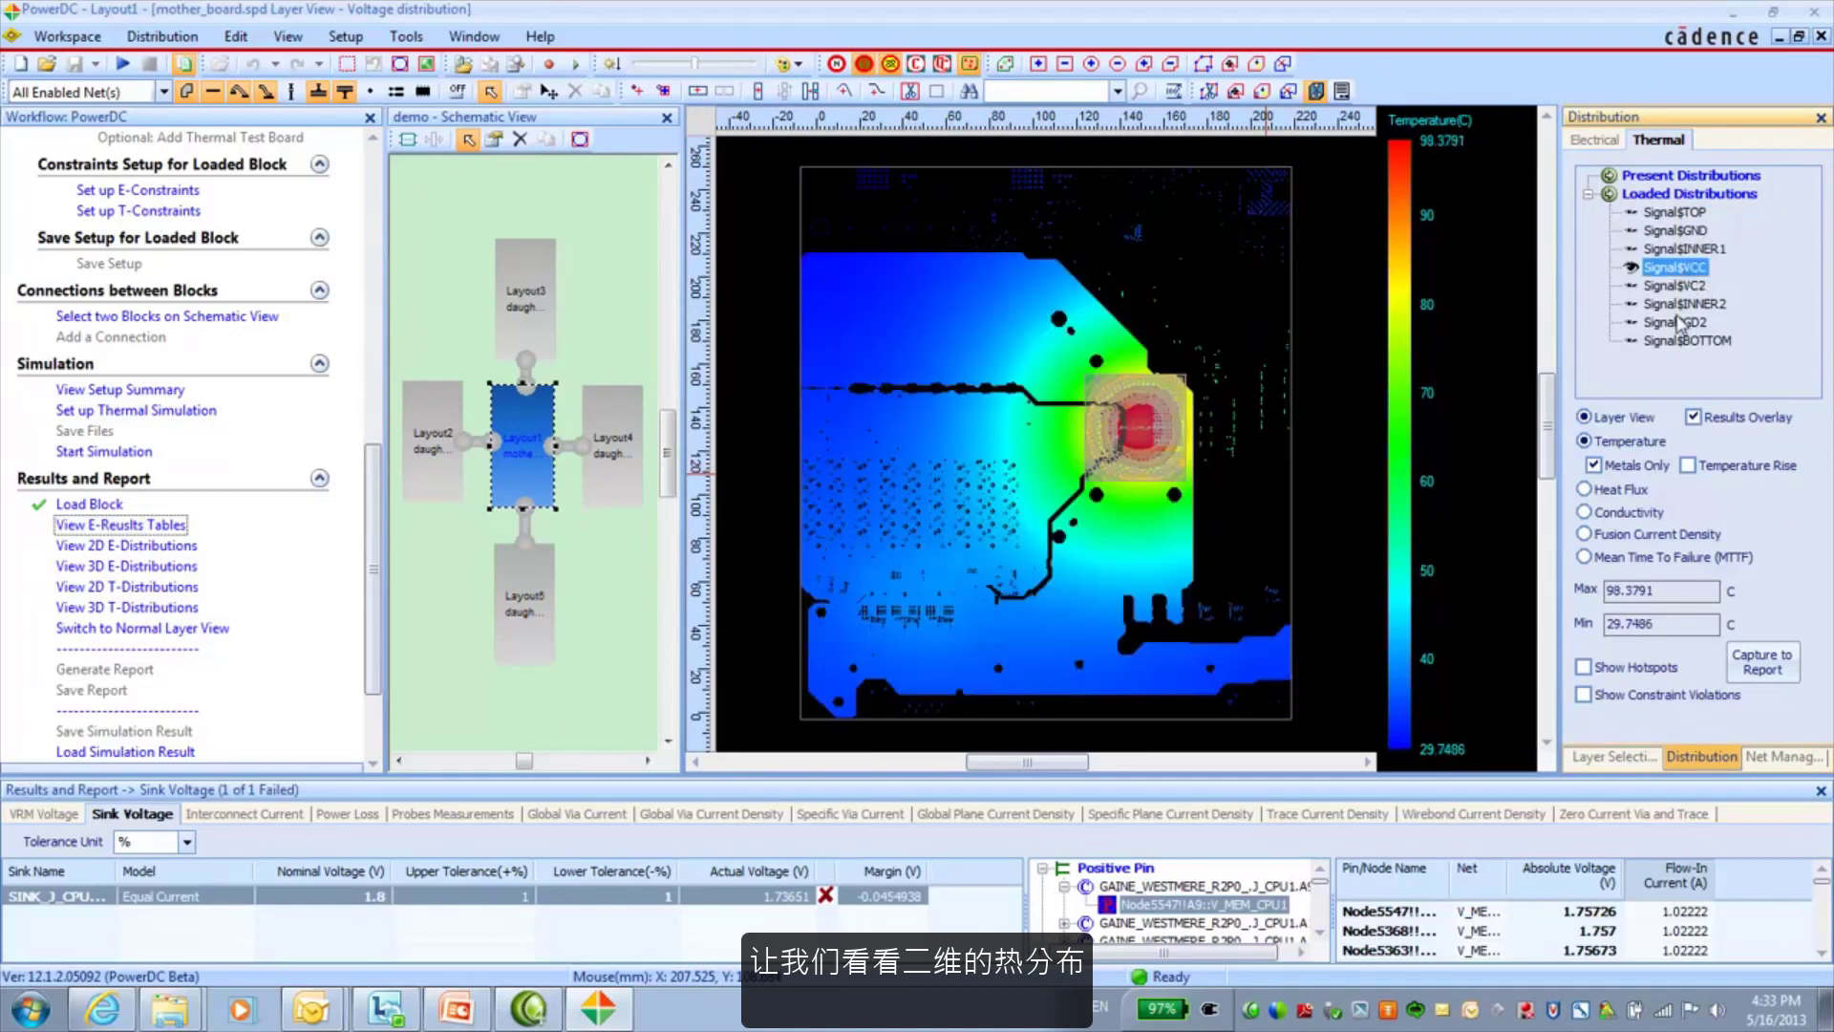
left_click(1677, 286)
left_click(1687, 305)
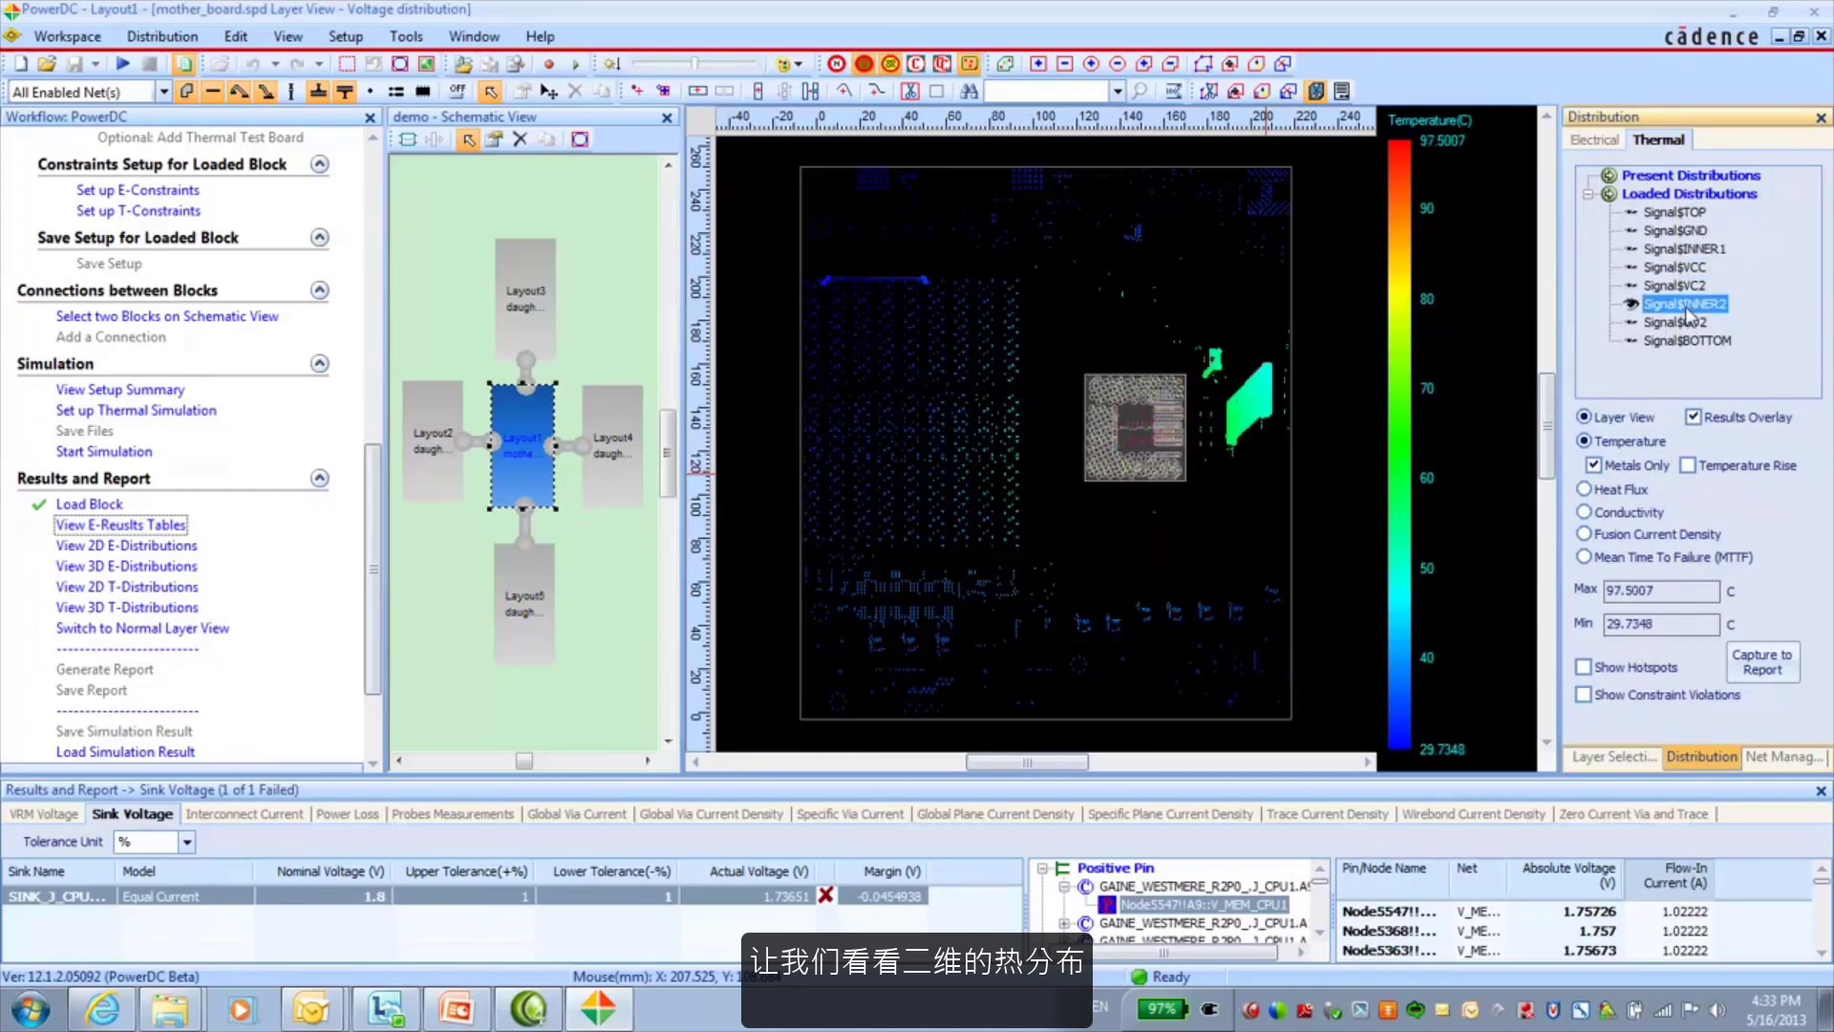
left_click(1679, 323)
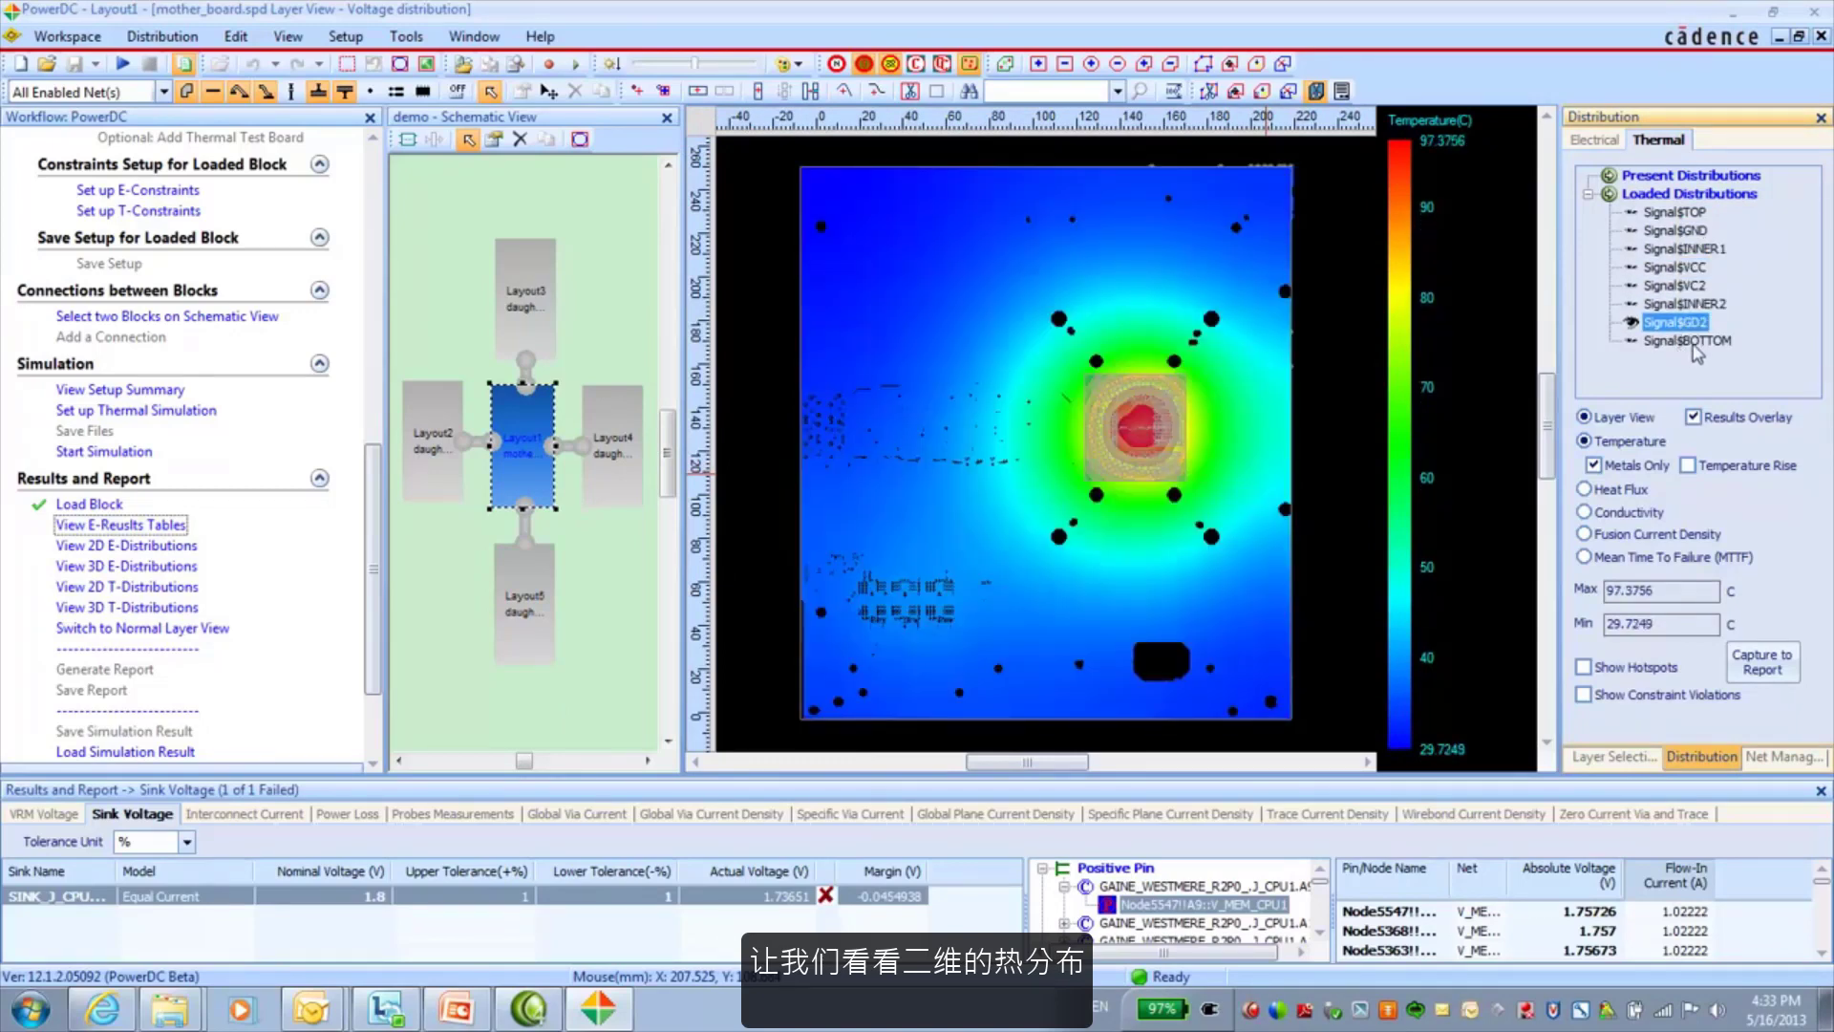
left_click(1691, 341)
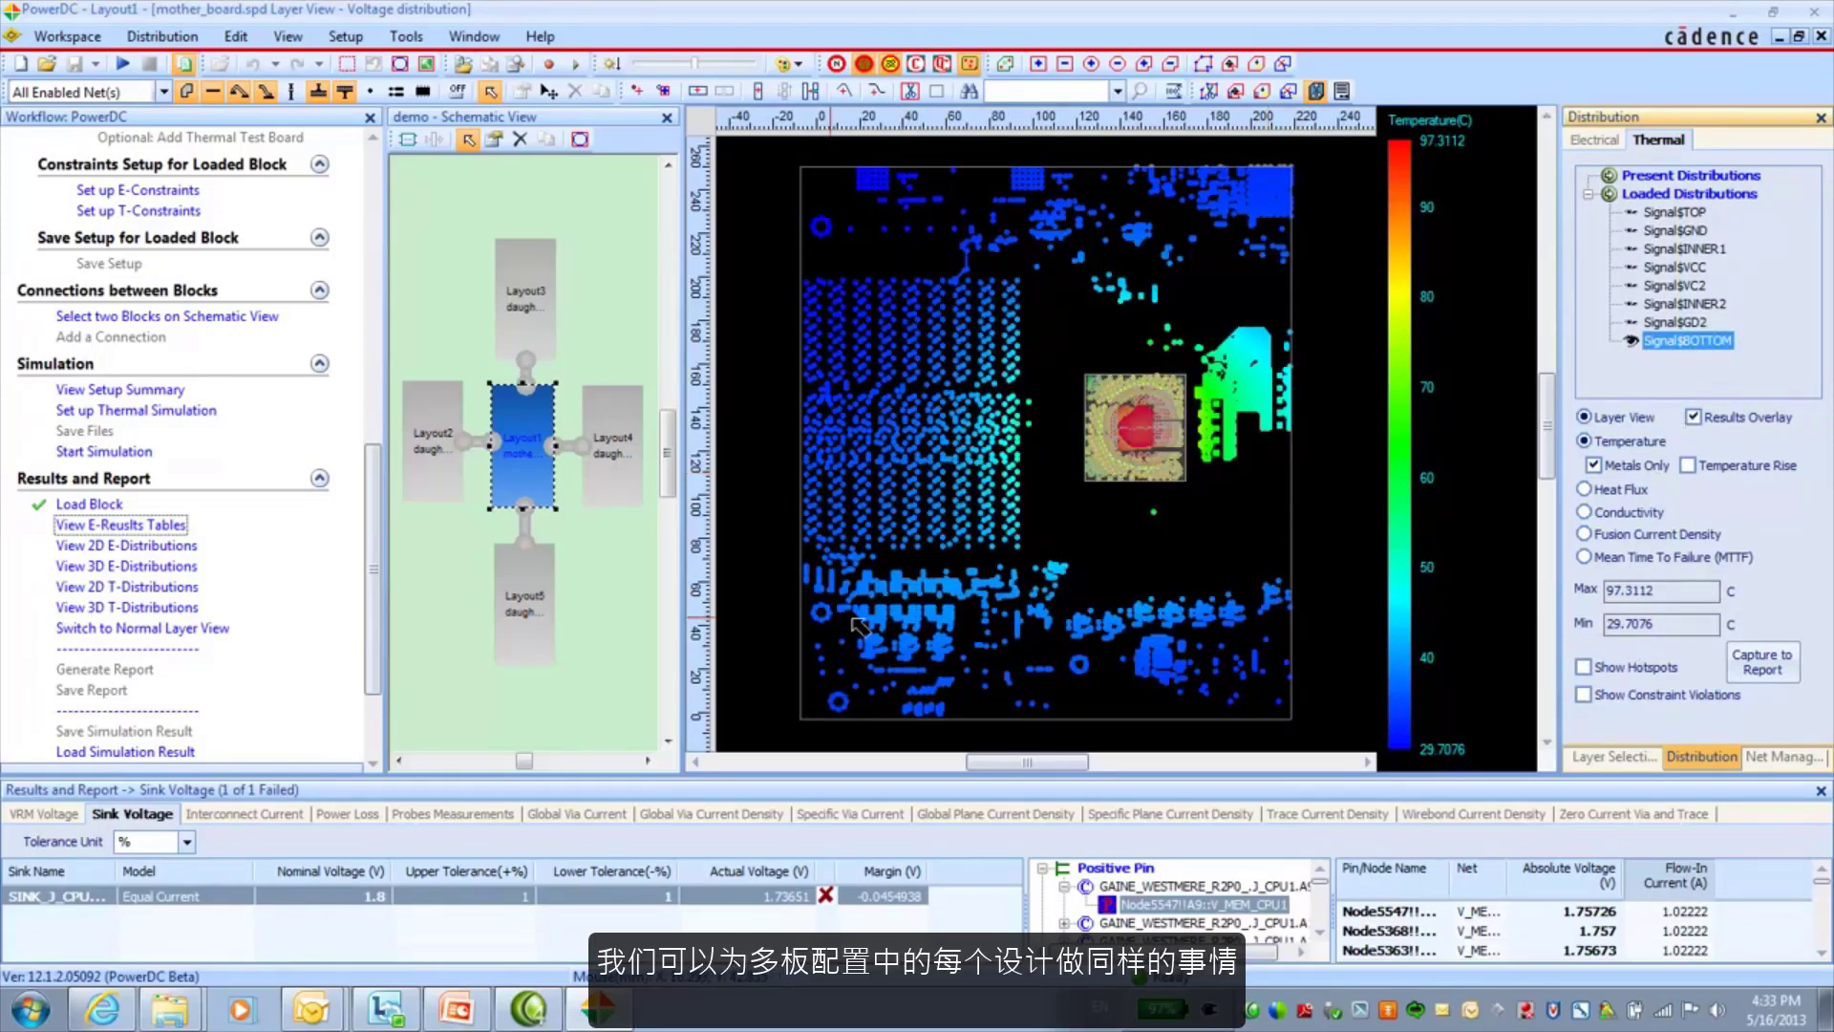
left_click(436, 462)
- Load the Layout2 block and show its SPLIT2, S3, S4, SPLIT5 and BOTTOM voltage maps
right_click(436, 463)
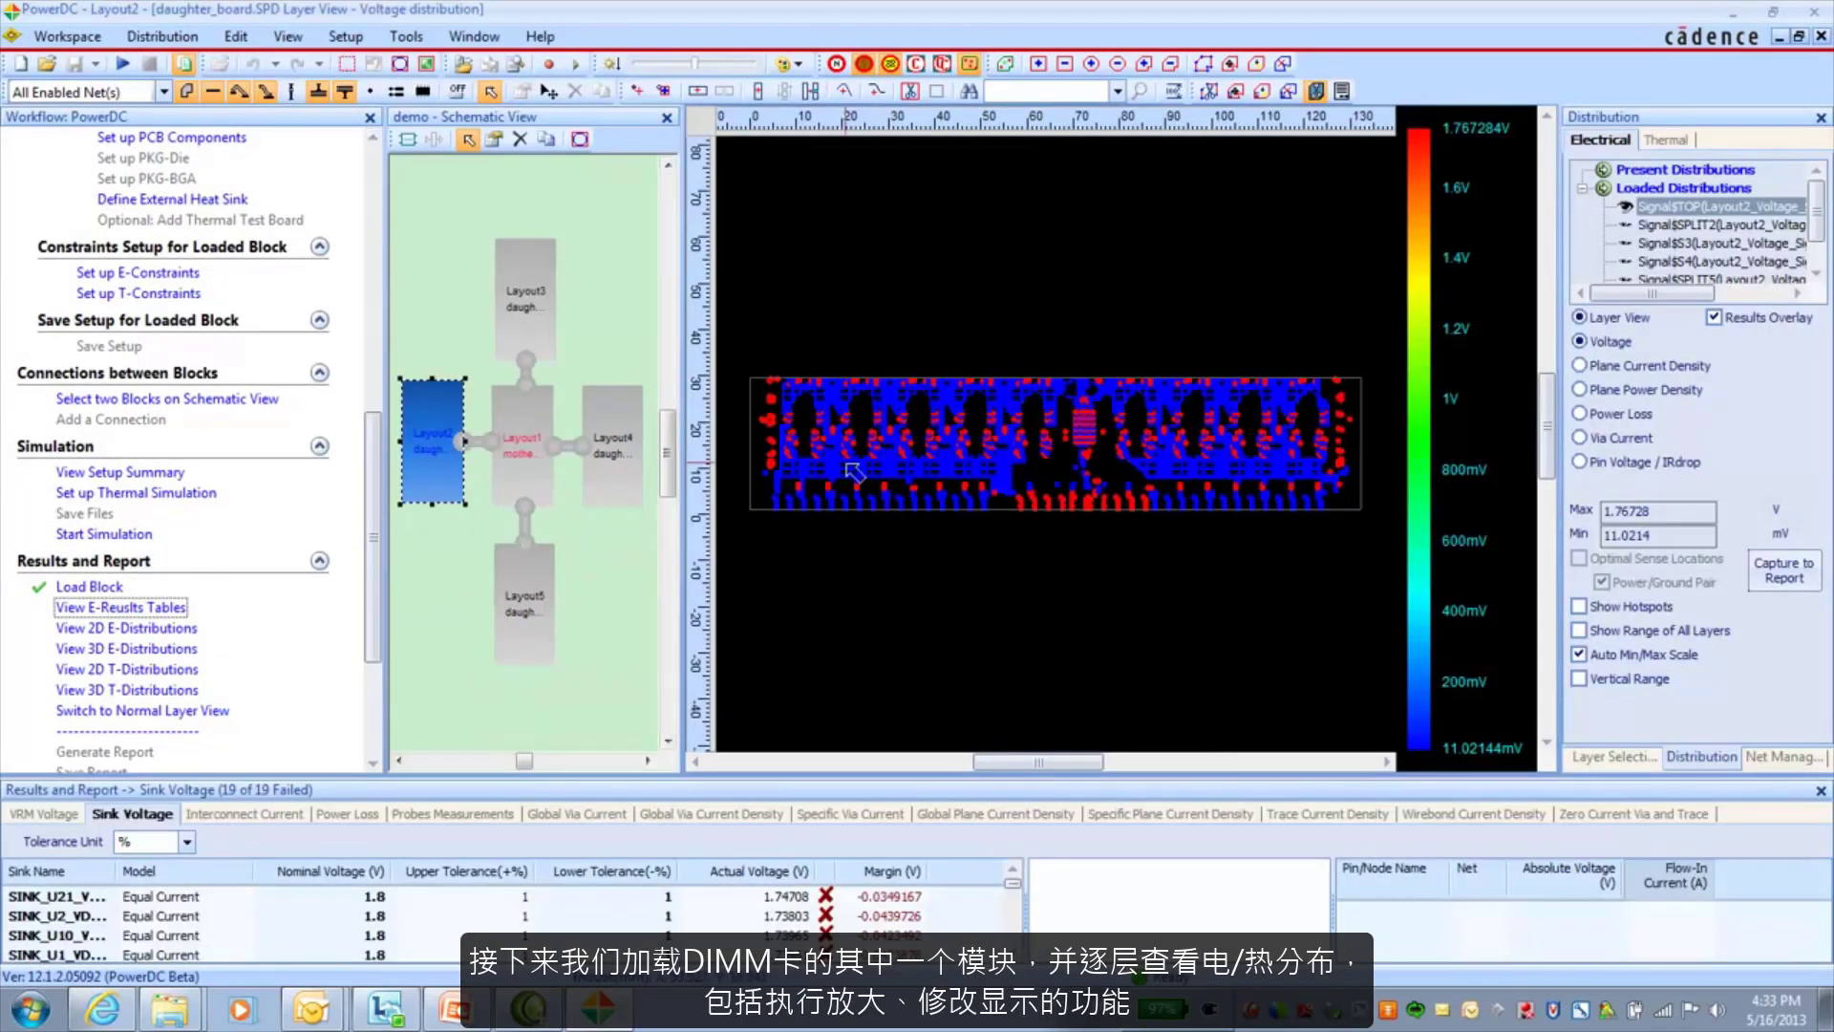
left_click(1684, 225)
left_click(1687, 244)
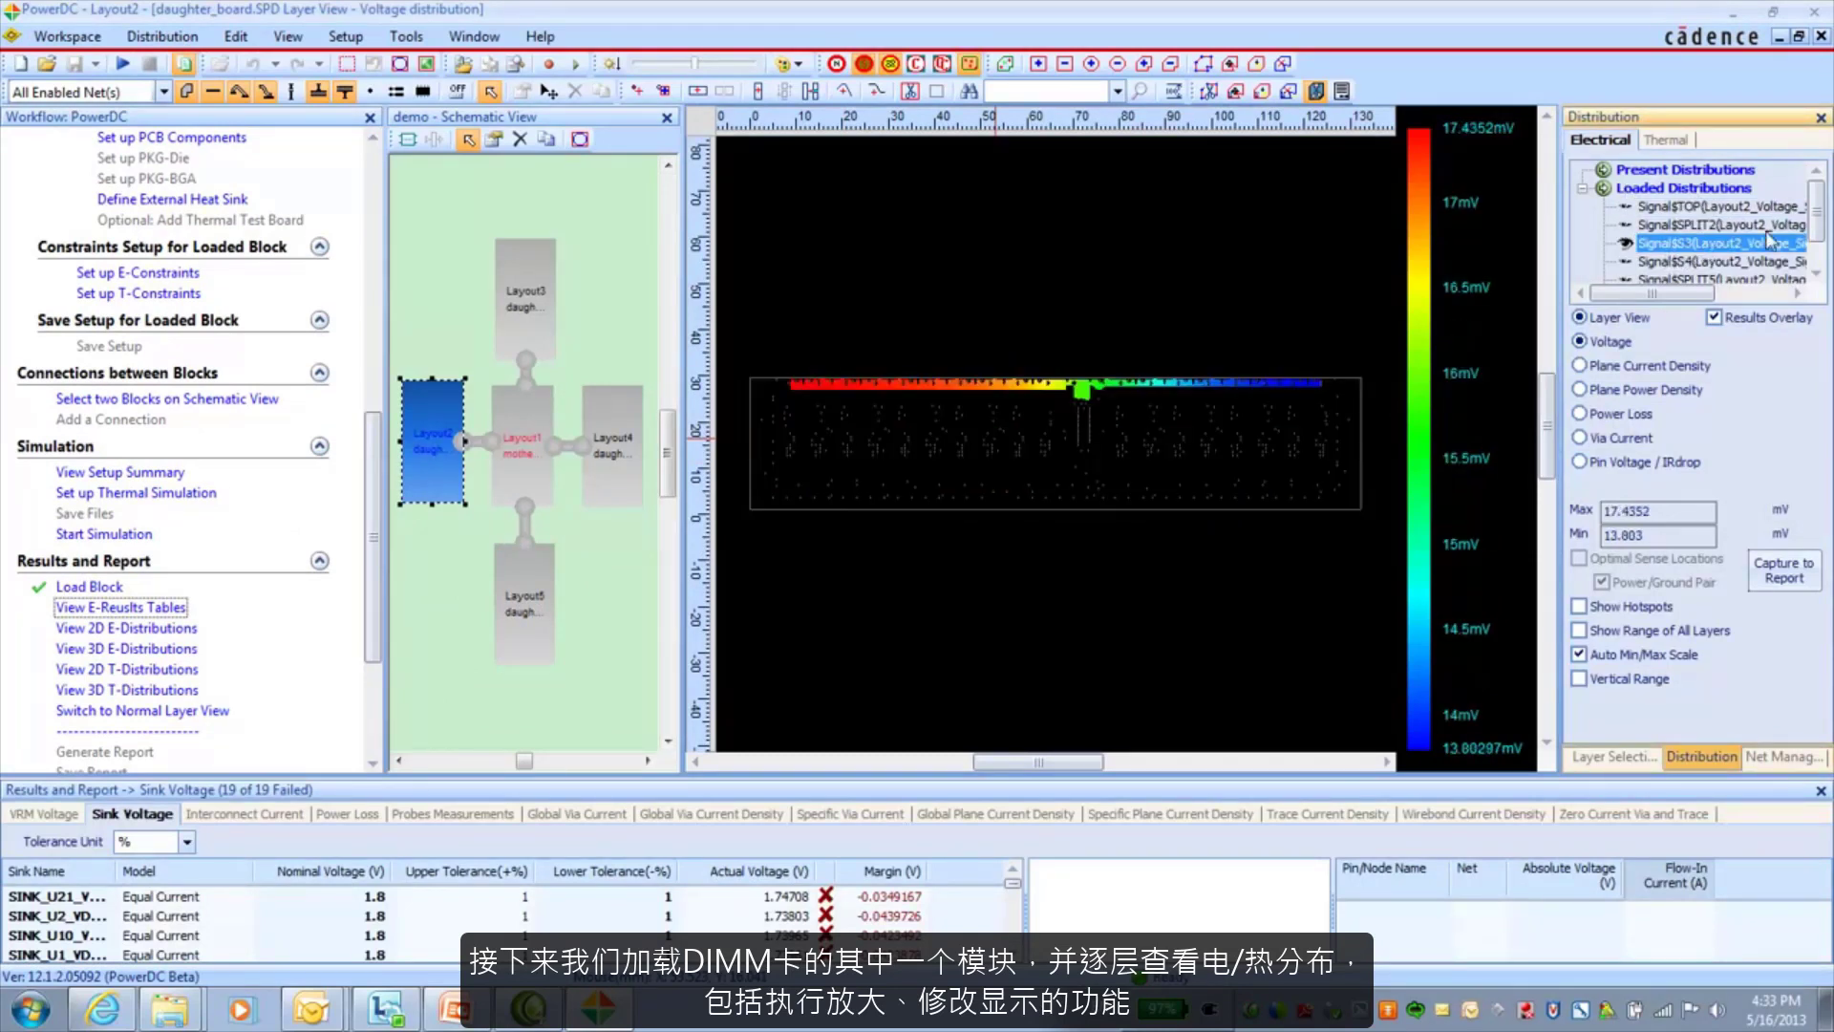
scroll(1768, 234, "down", 1)
left_click(1687, 226)
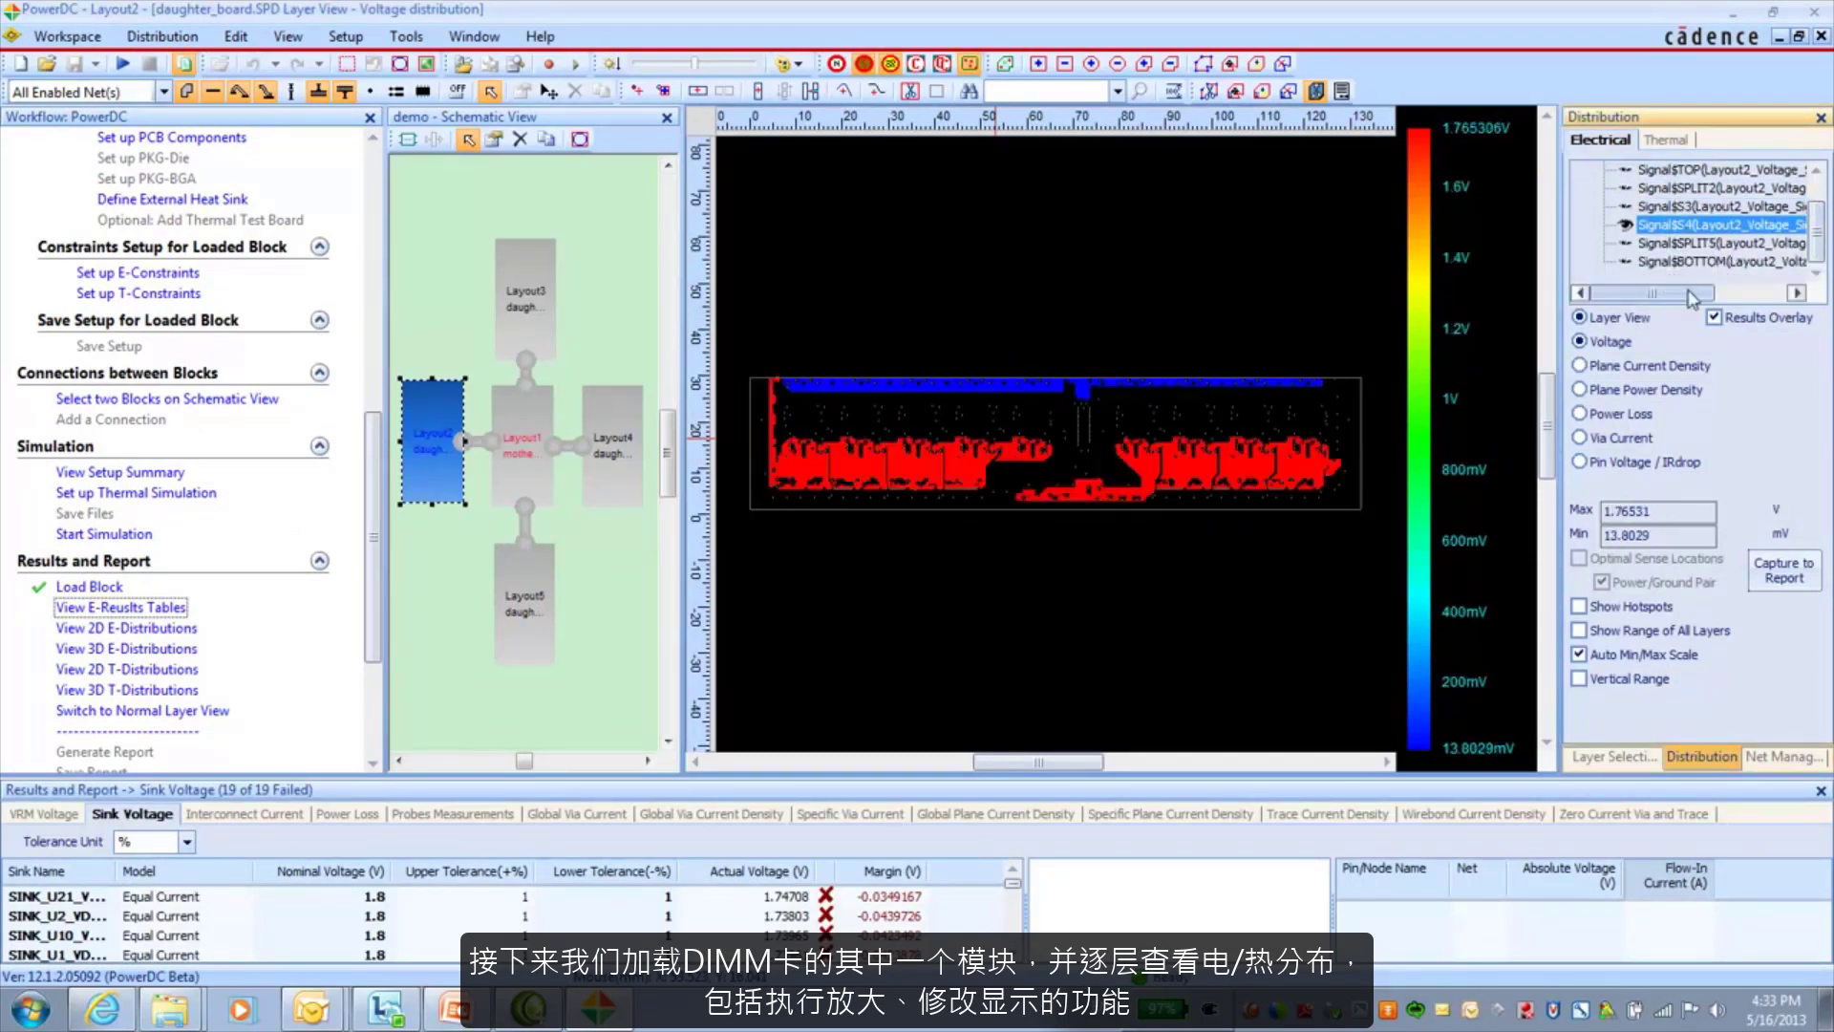
left_click(1688, 243)
left_click(1687, 262)
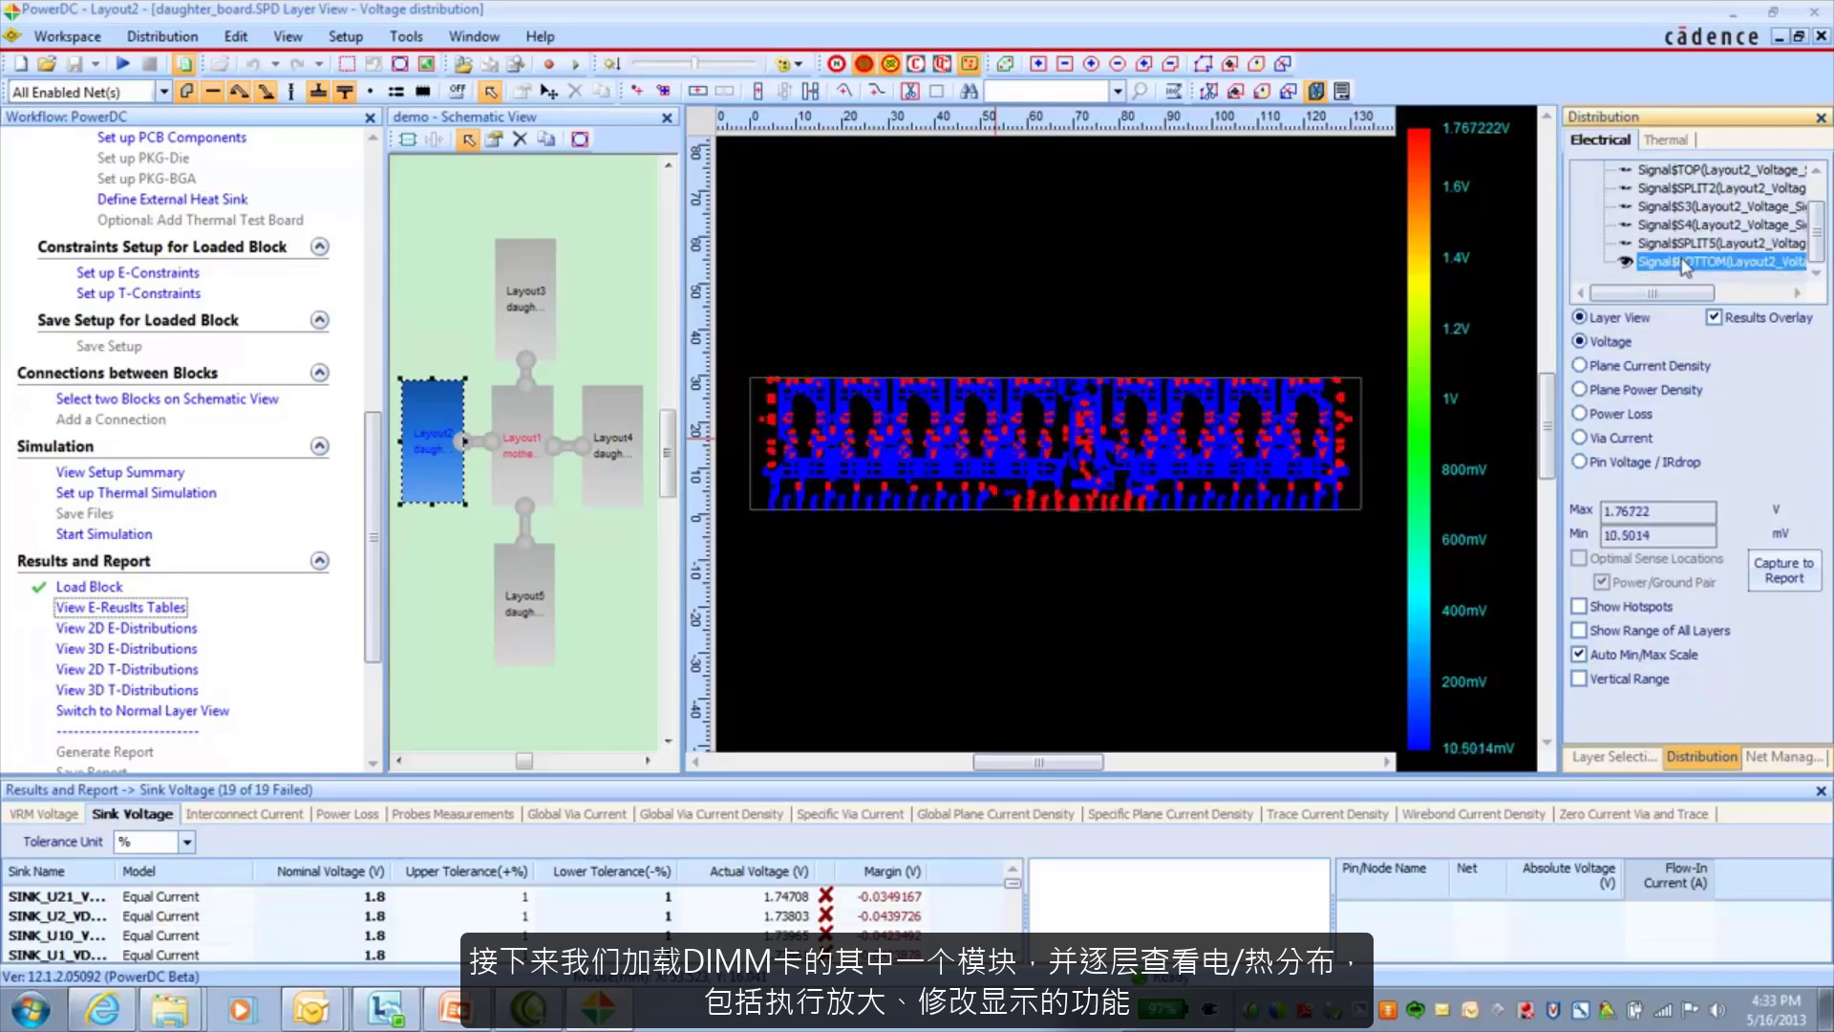
- Switch to the daughter board's thermal results and show the TOP and SPLIT2 temperature maps
left_click(1667, 141)
left_click(1673, 212)
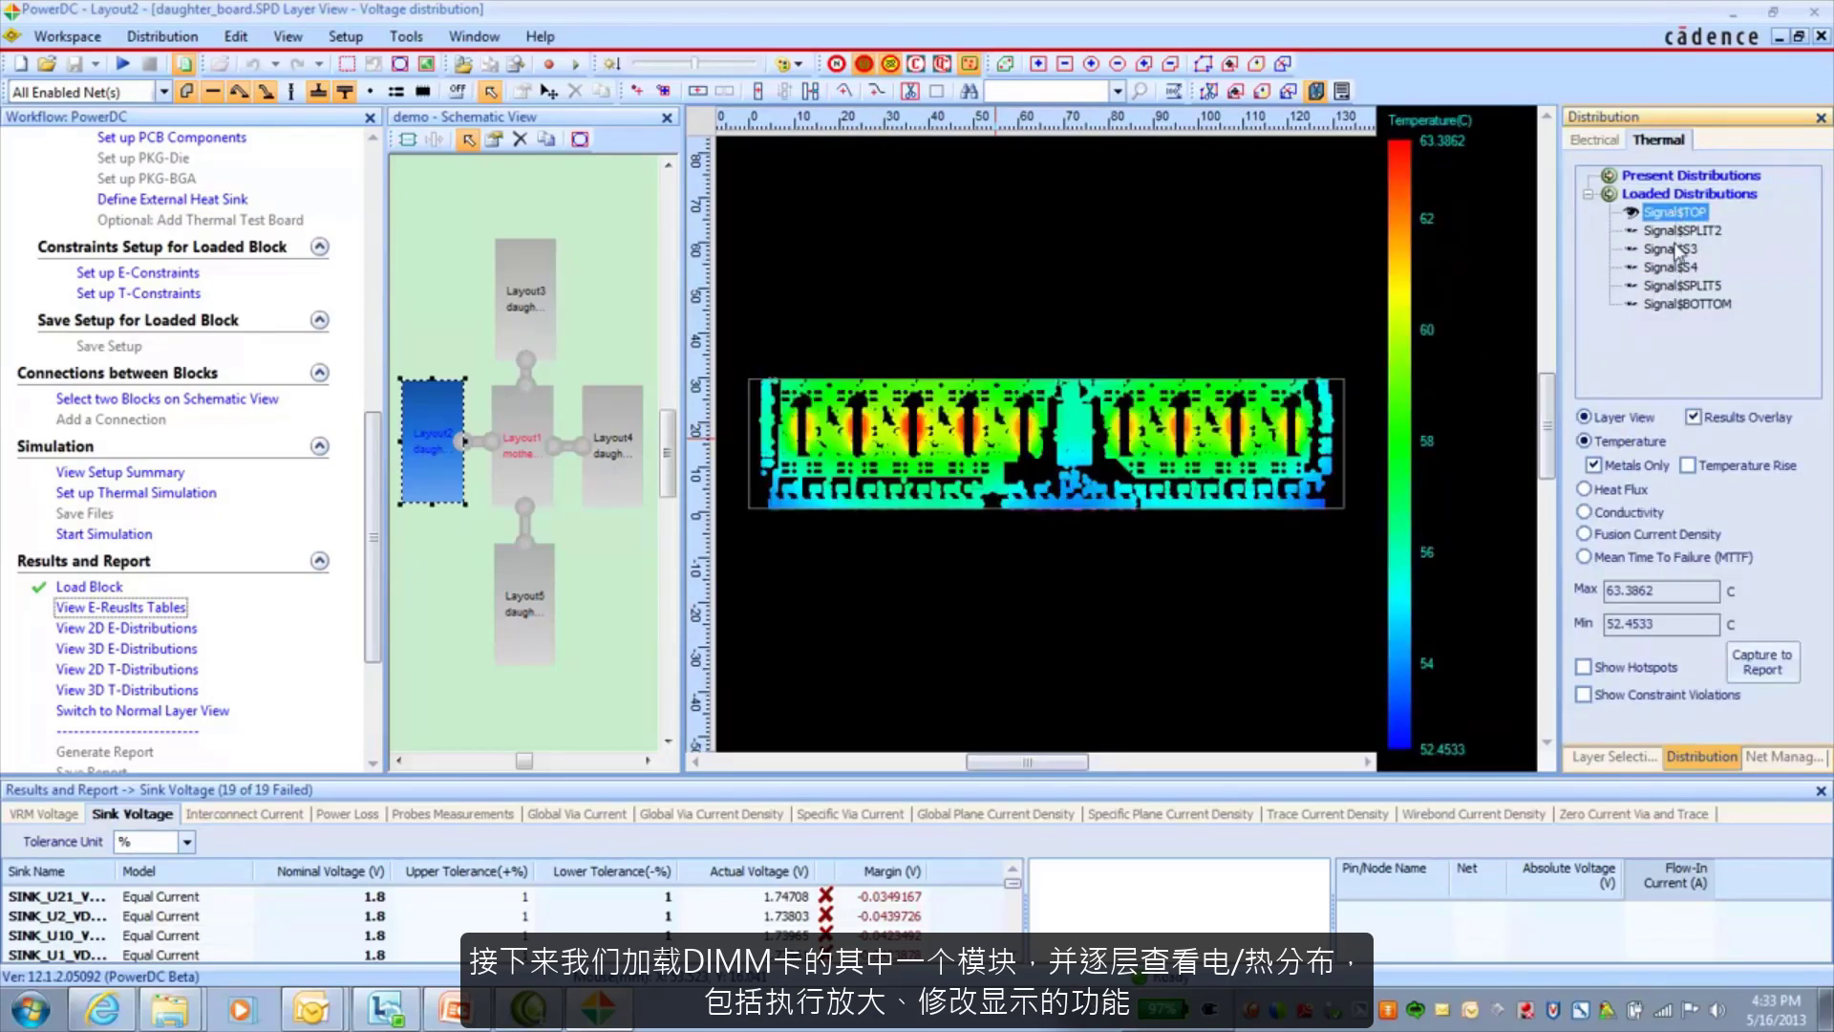
left_click(1681, 232)
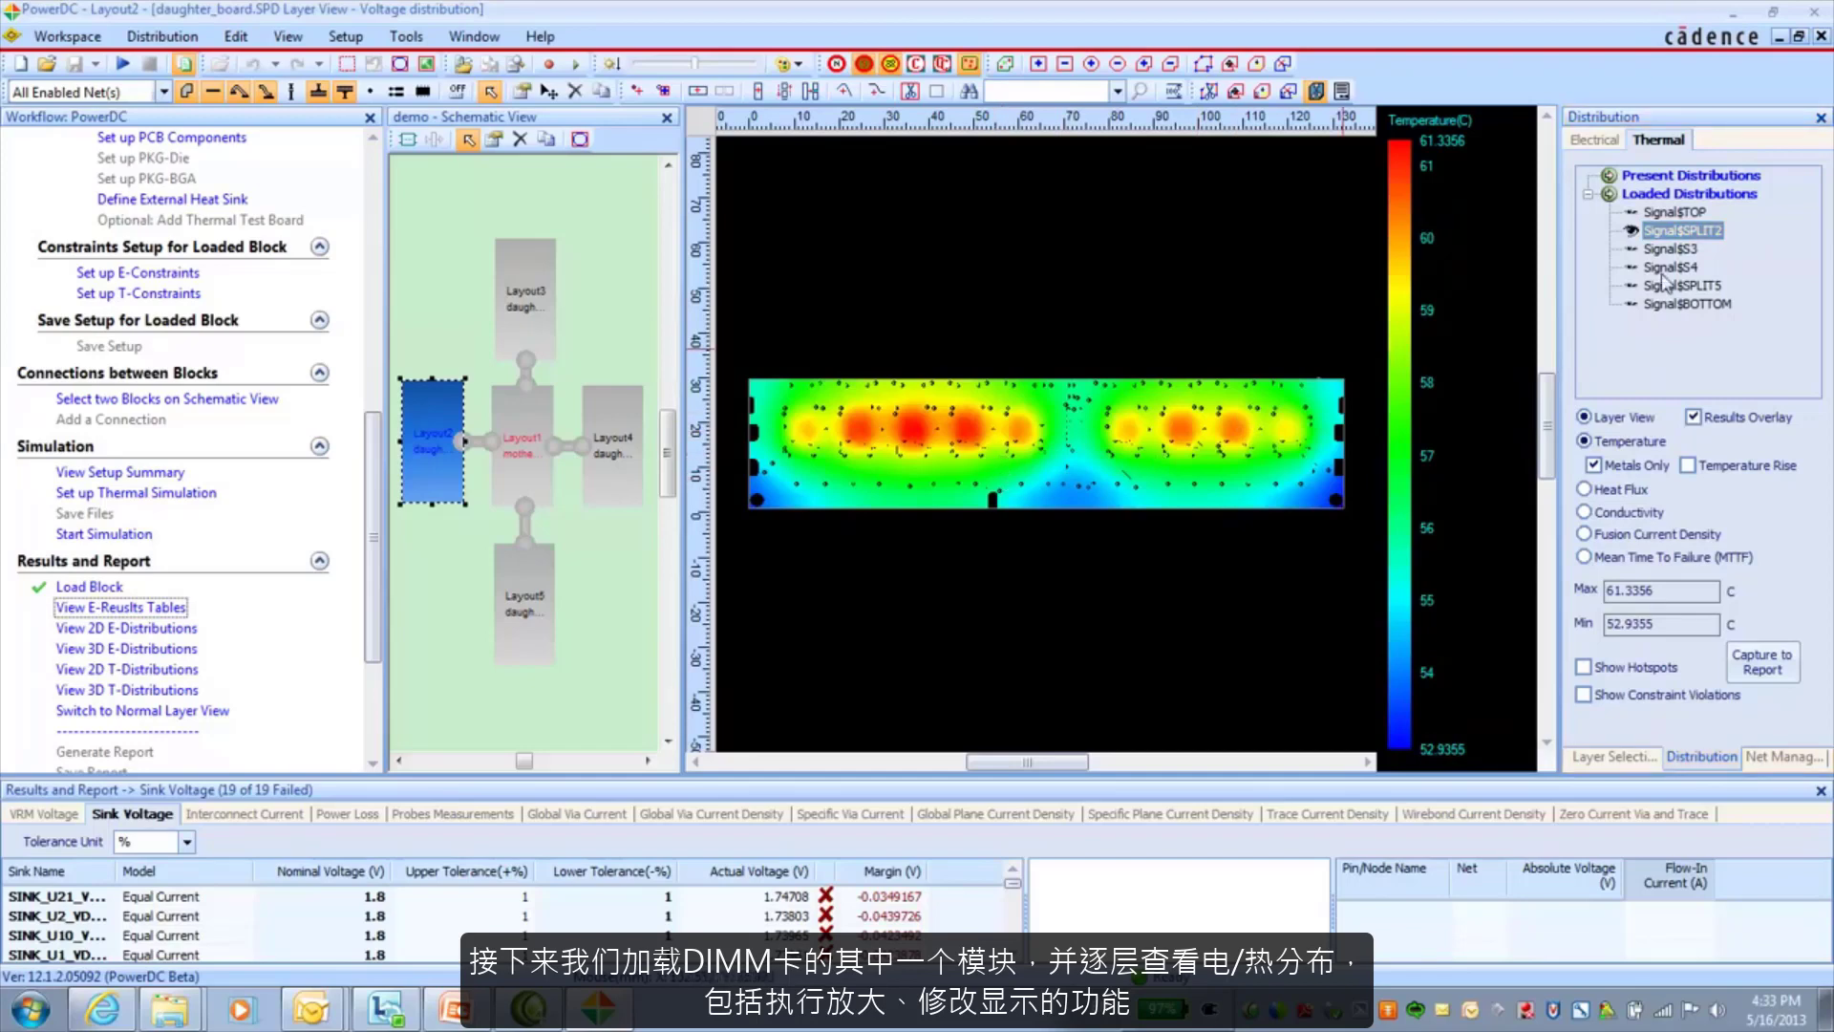
- Show the S3, S4 and BOTTOM temperature maps, ending on BOTTOM at 52.6188–63.8141 °C
scroll(1106, 452, "up", 3)
scroll(1106, 452, "down", 5)
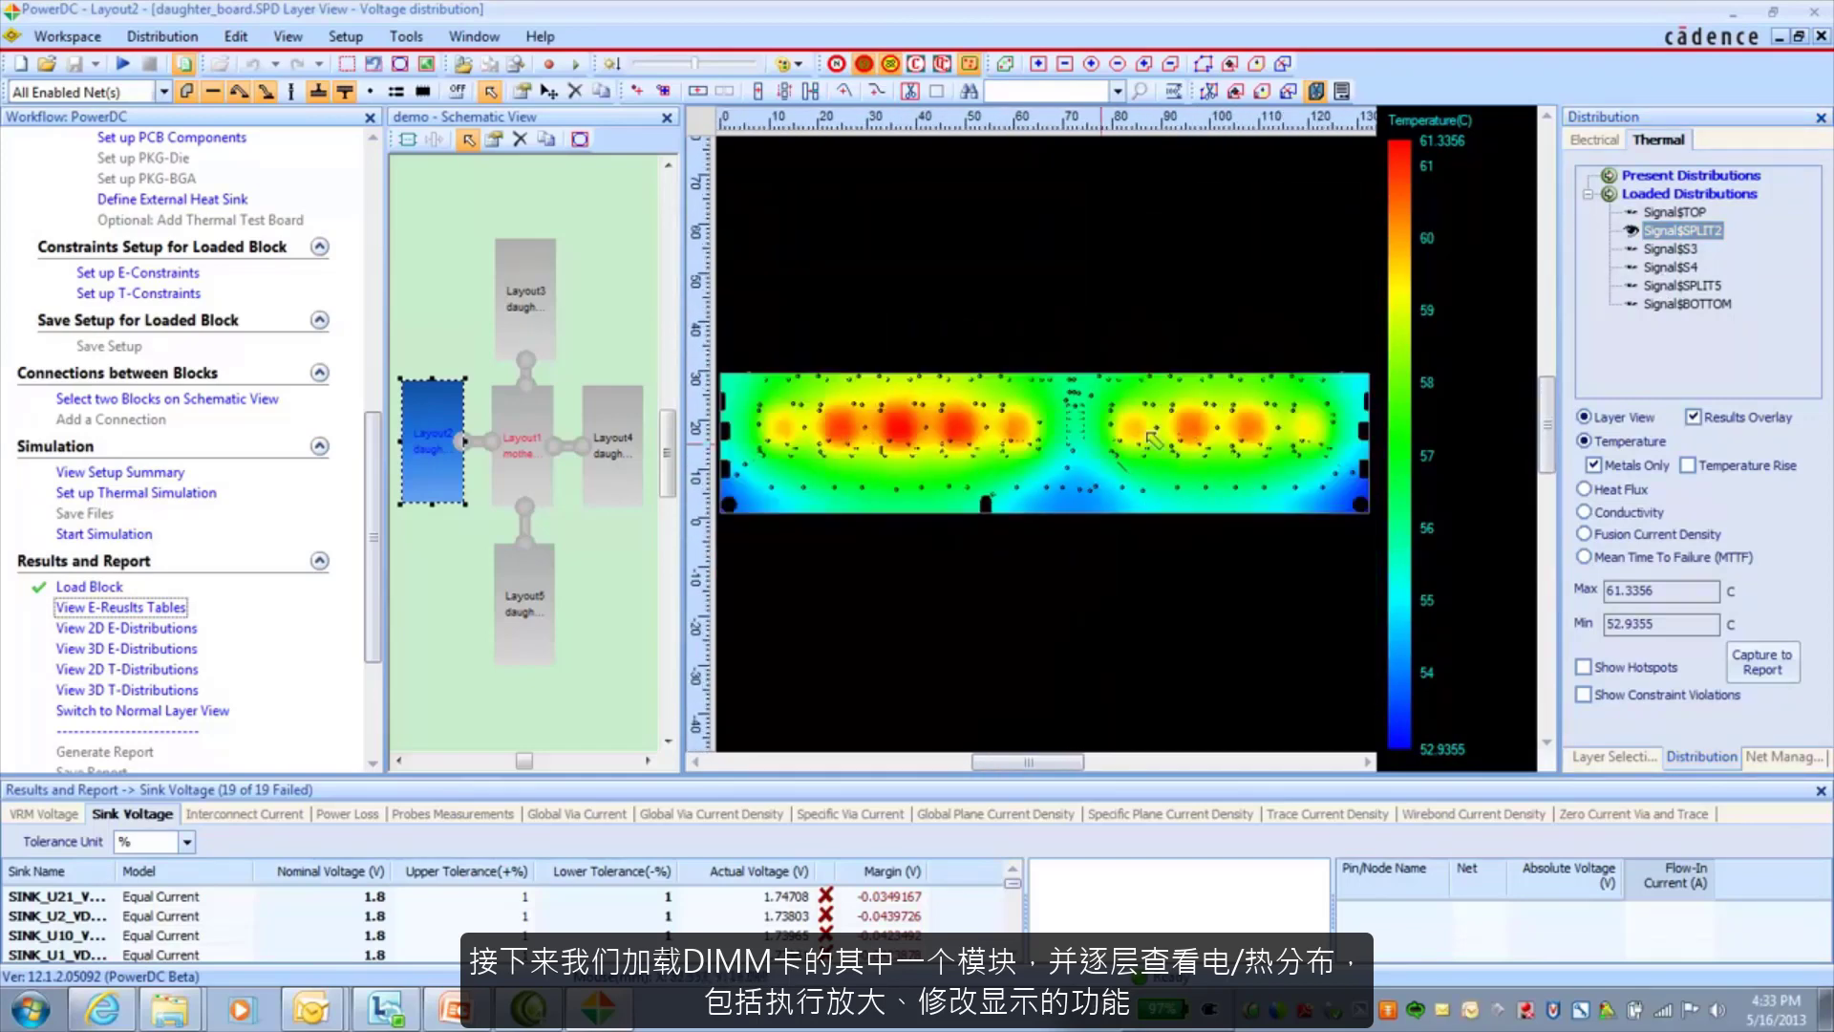
left_click(1681, 250)
left_click(1684, 269)
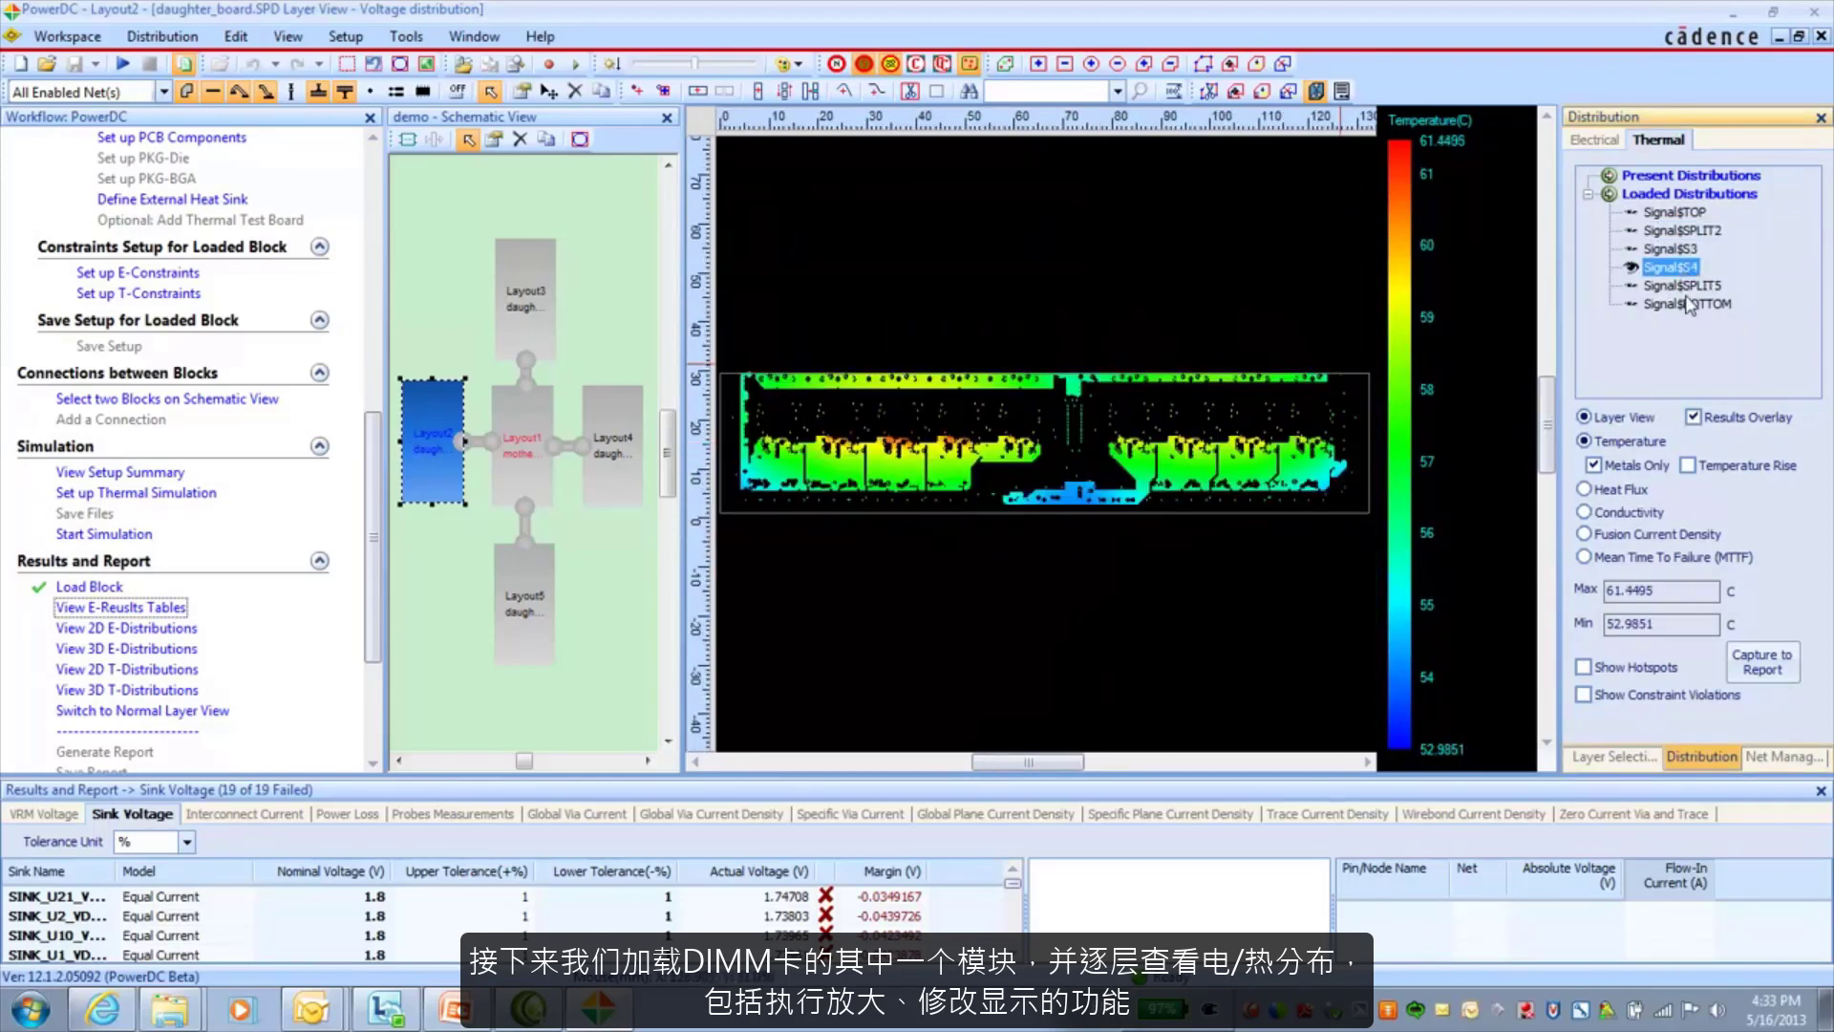
left_click(1687, 304)
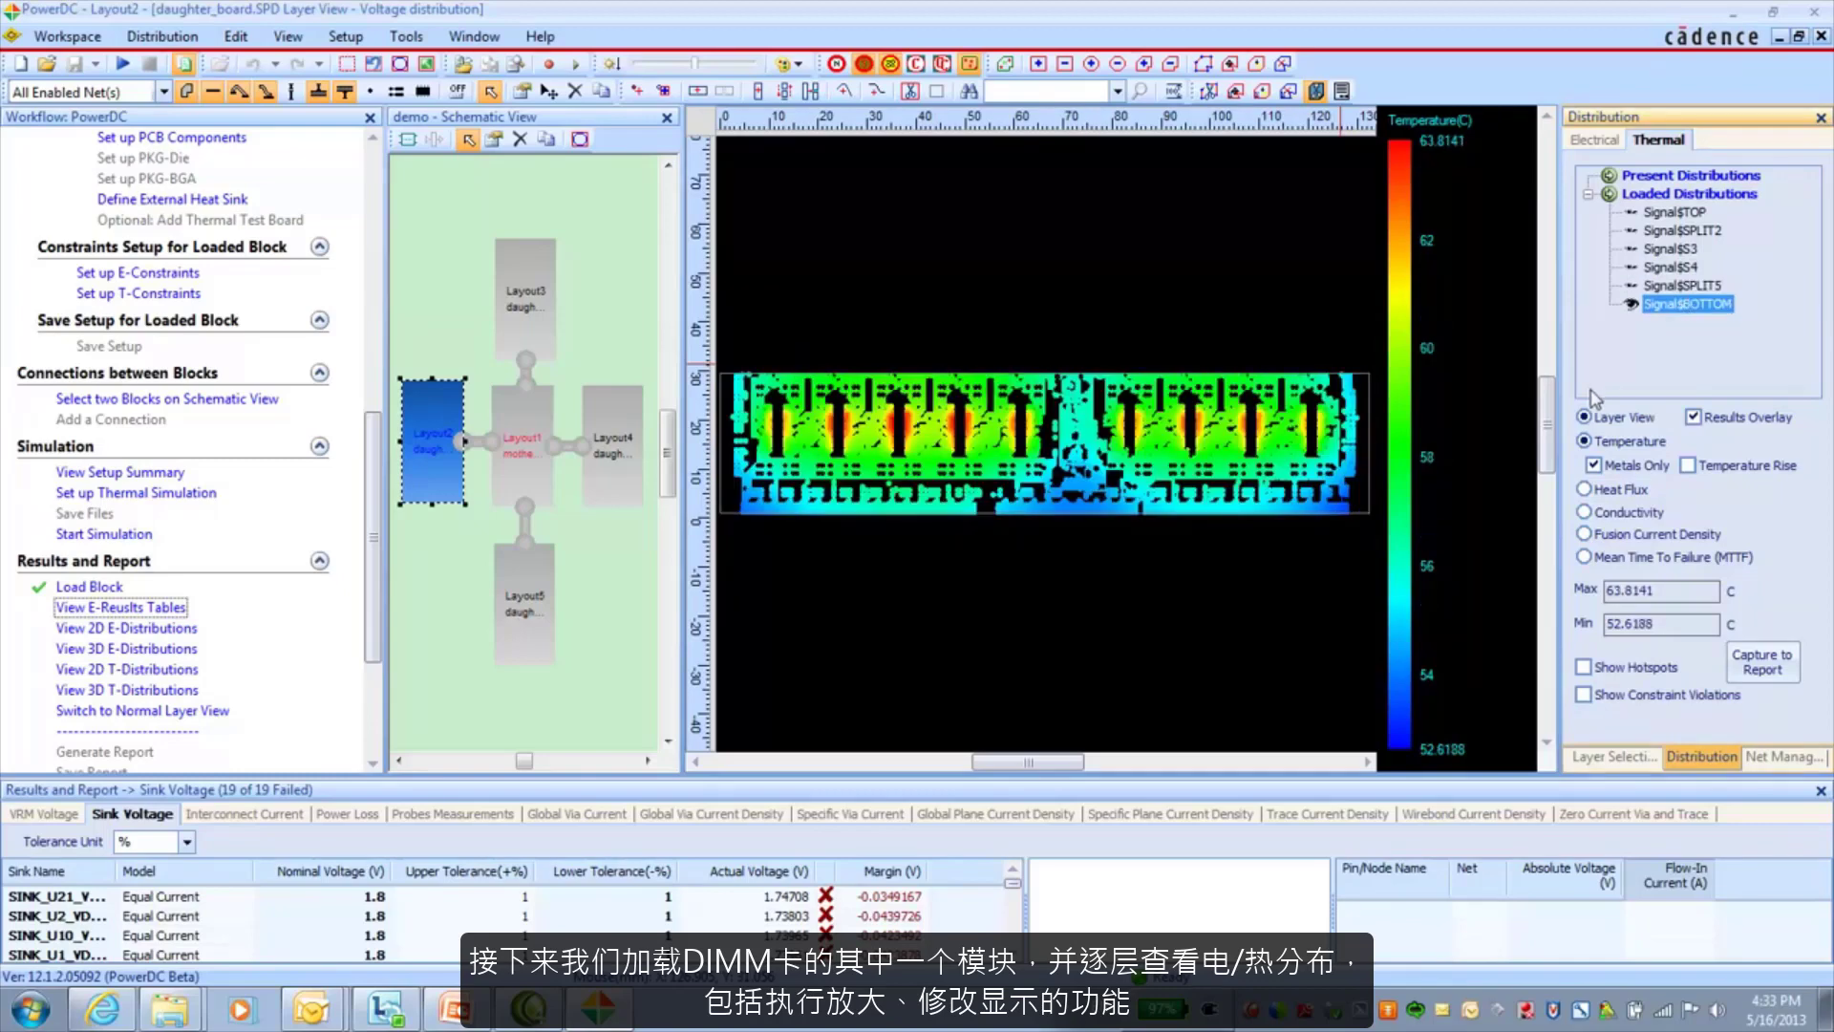
scroll(378, 612, "down", 1)
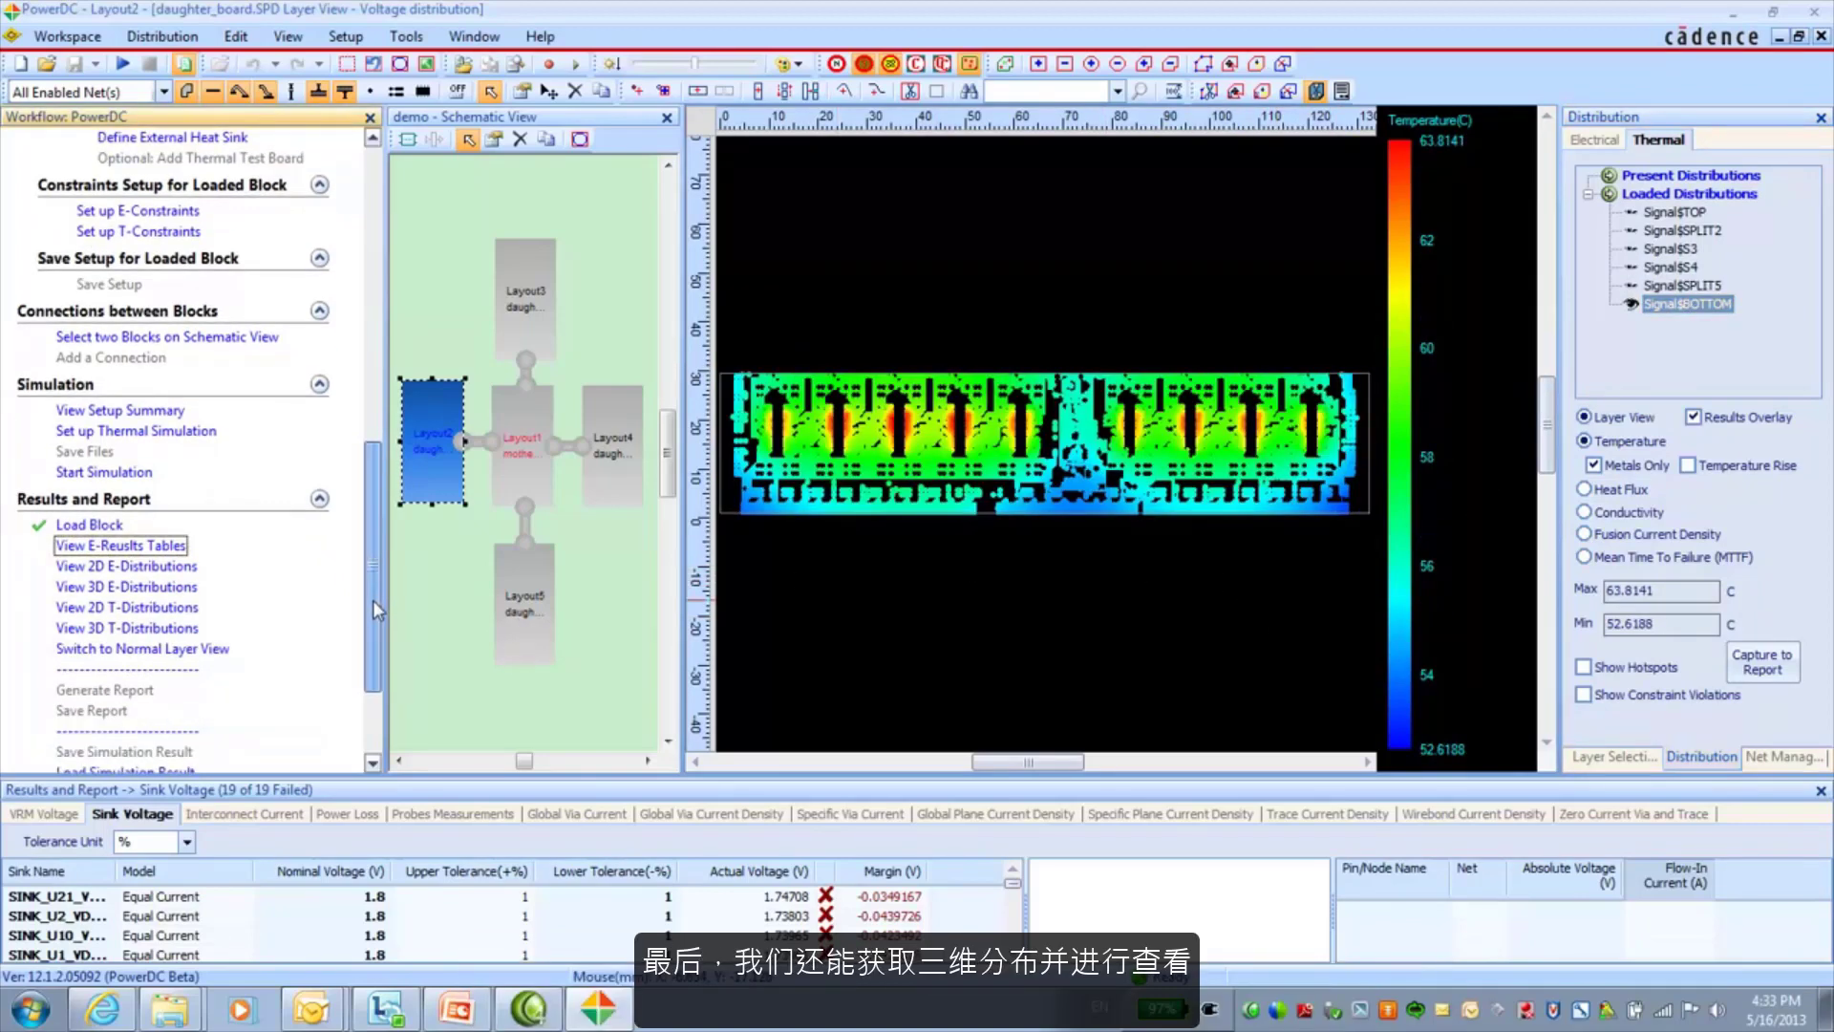
scroll(378, 612, "down", 3)
scroll(378, 611, "up", 8)
scroll(191, 535, "down", 6)
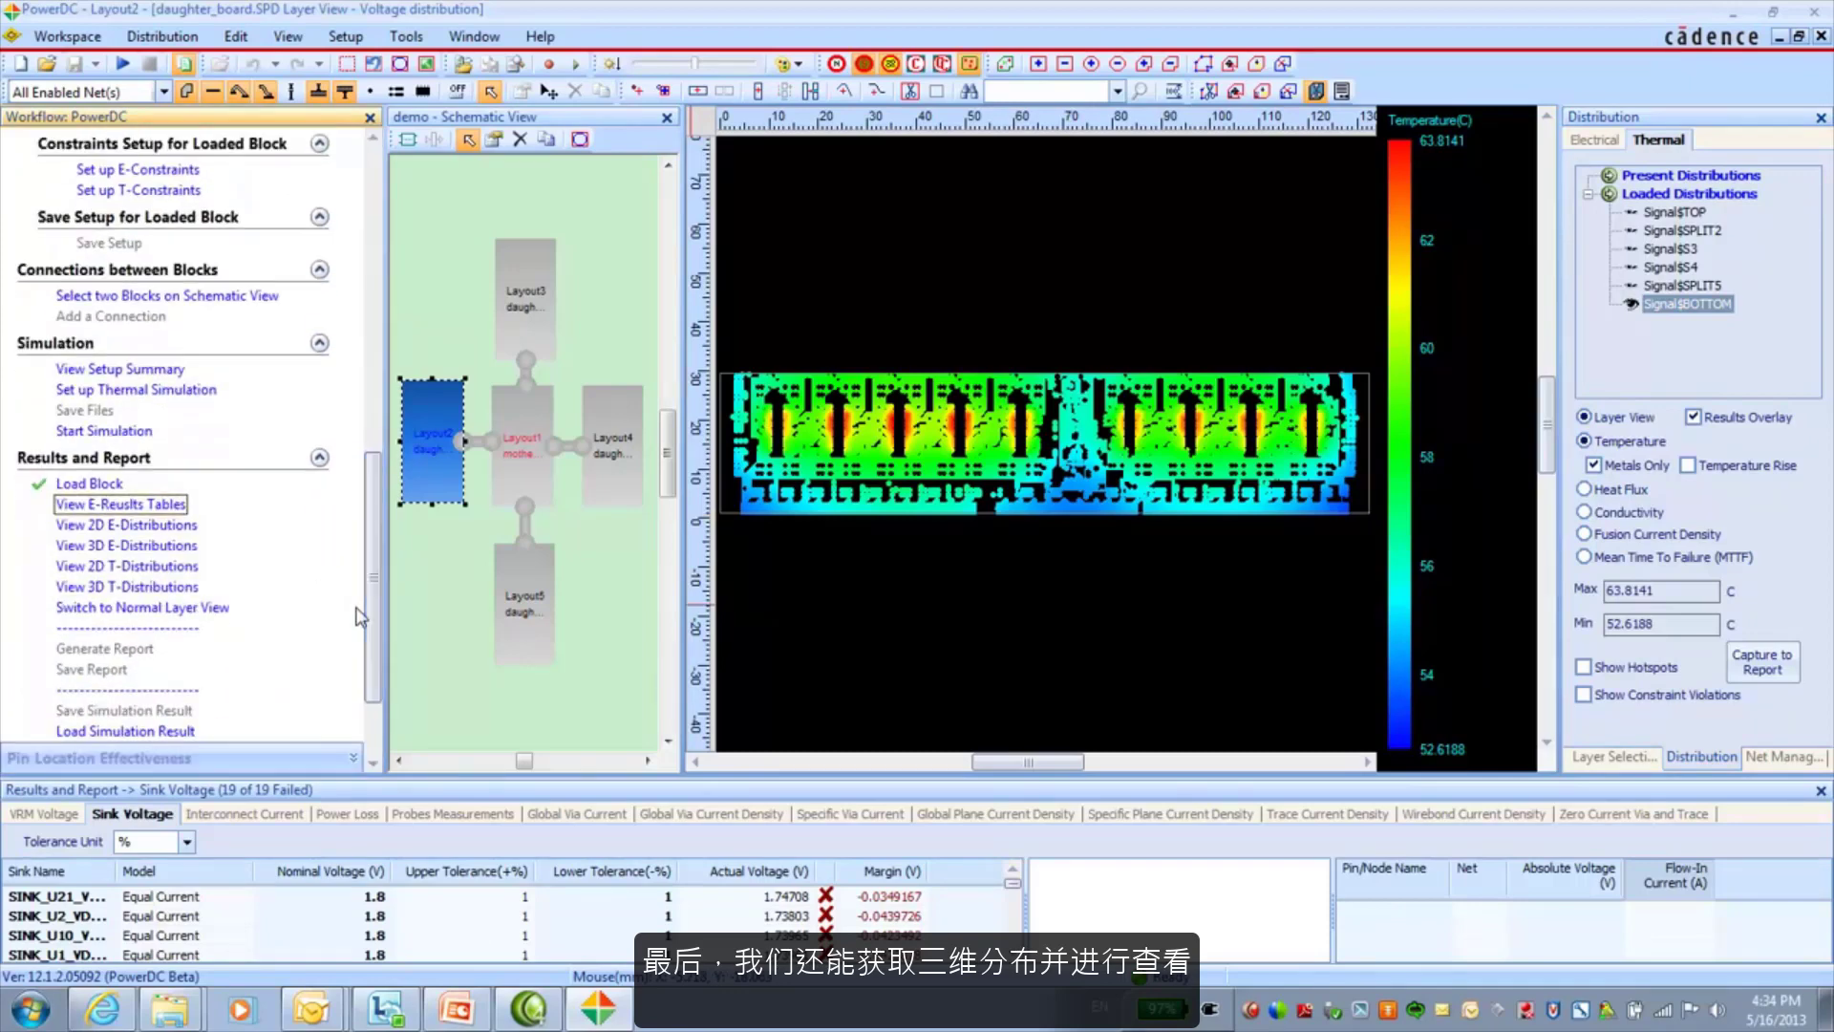
- Tilt the daughter board's 3D temperature view, then generate the simulation report with the default options
left_click(124, 587)
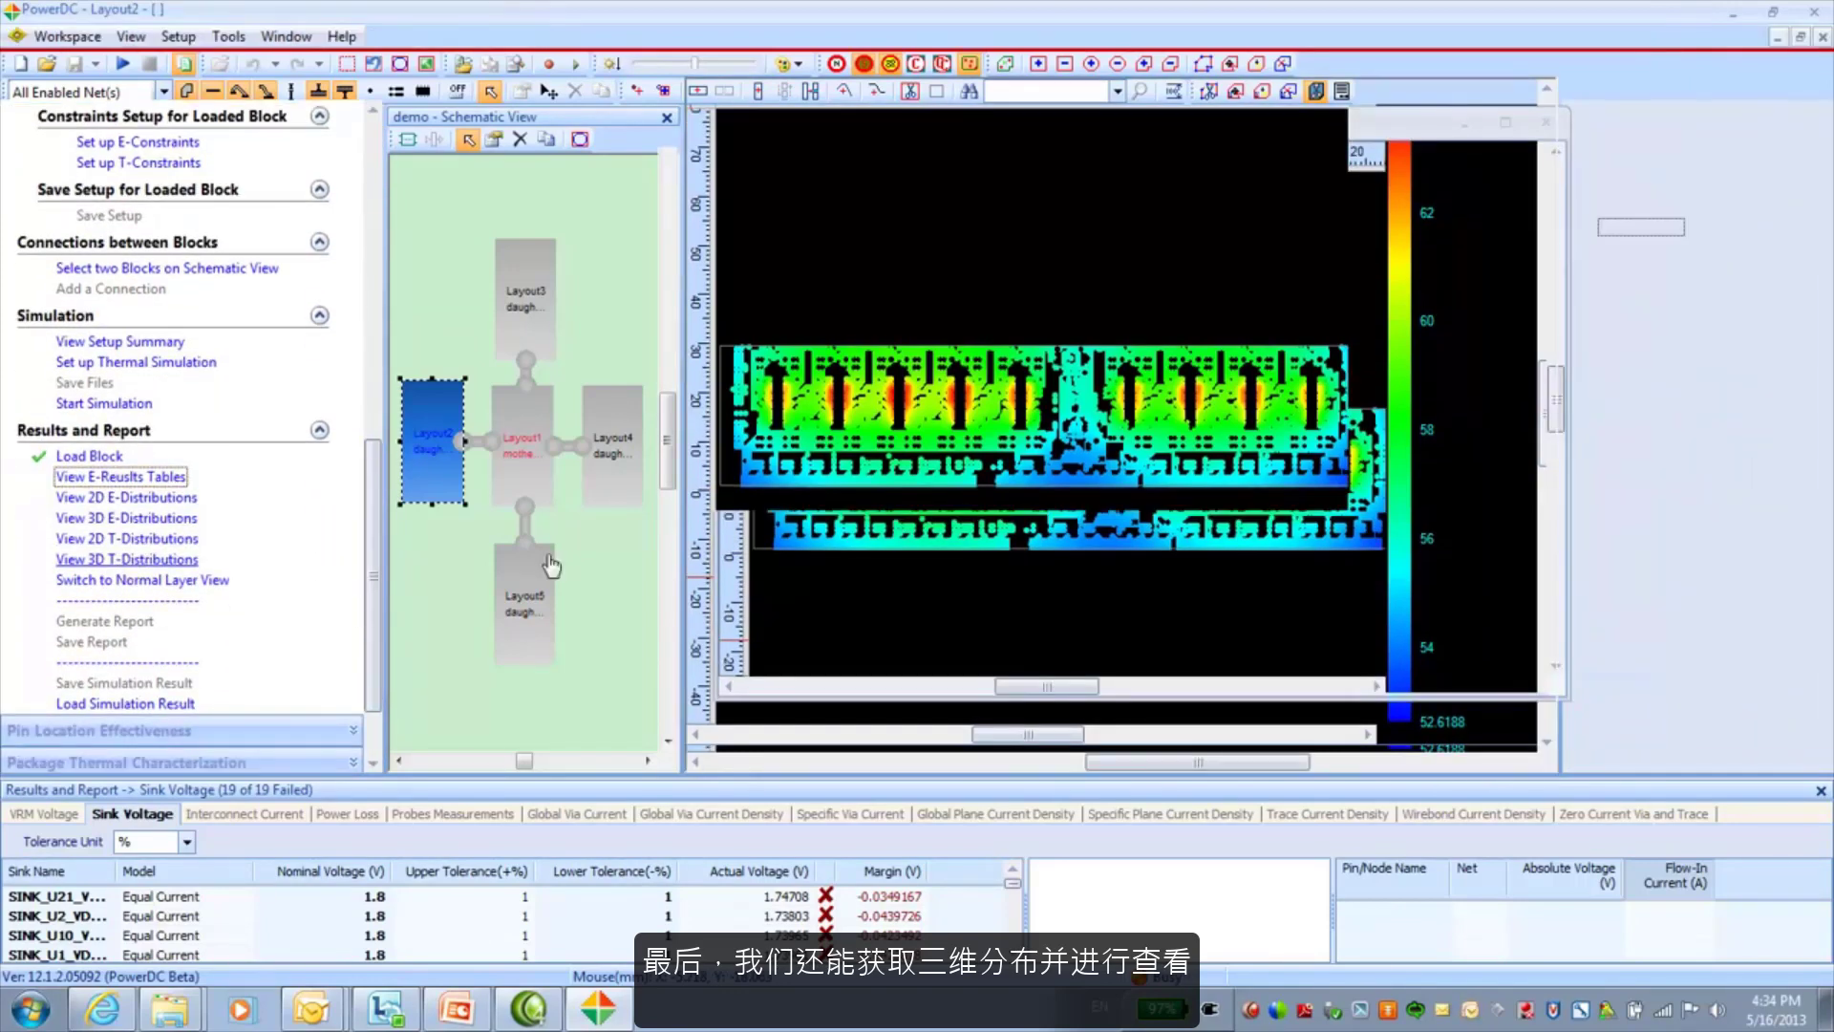
left_click_drag(1206, 522, 1007, 617)
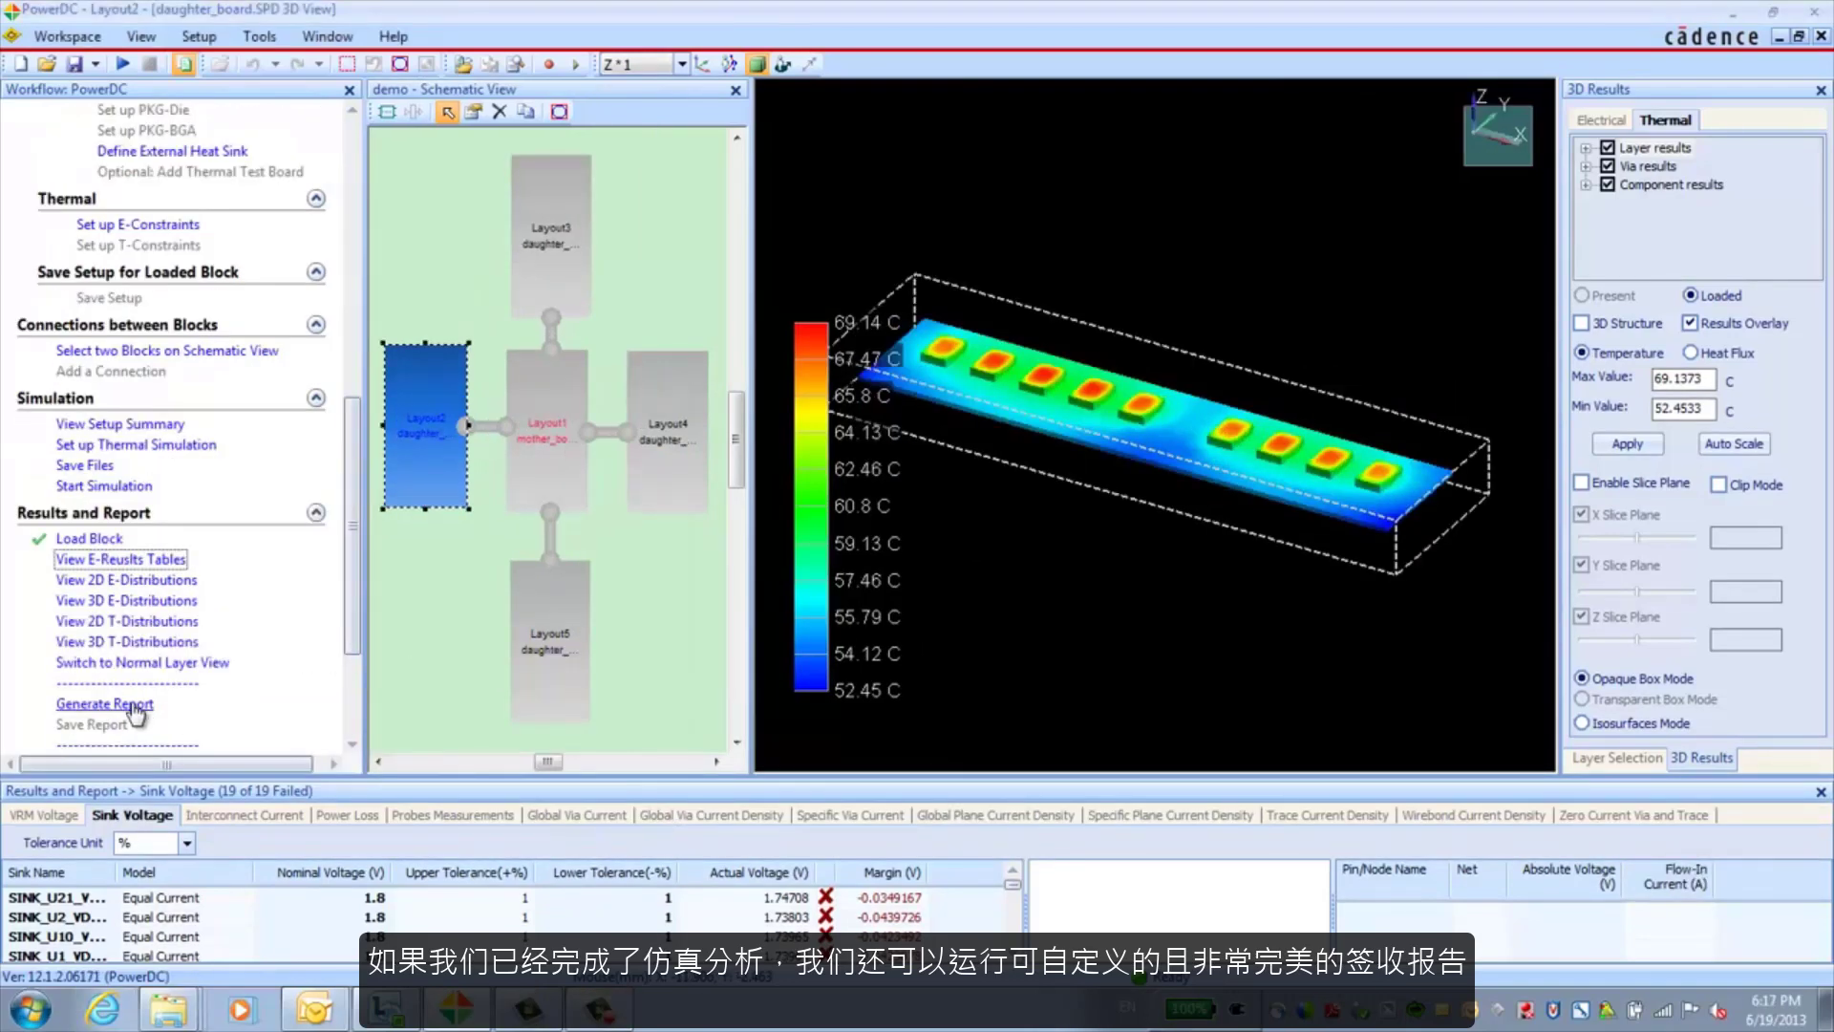
left_click(106, 704)
left_click(1052, 778)
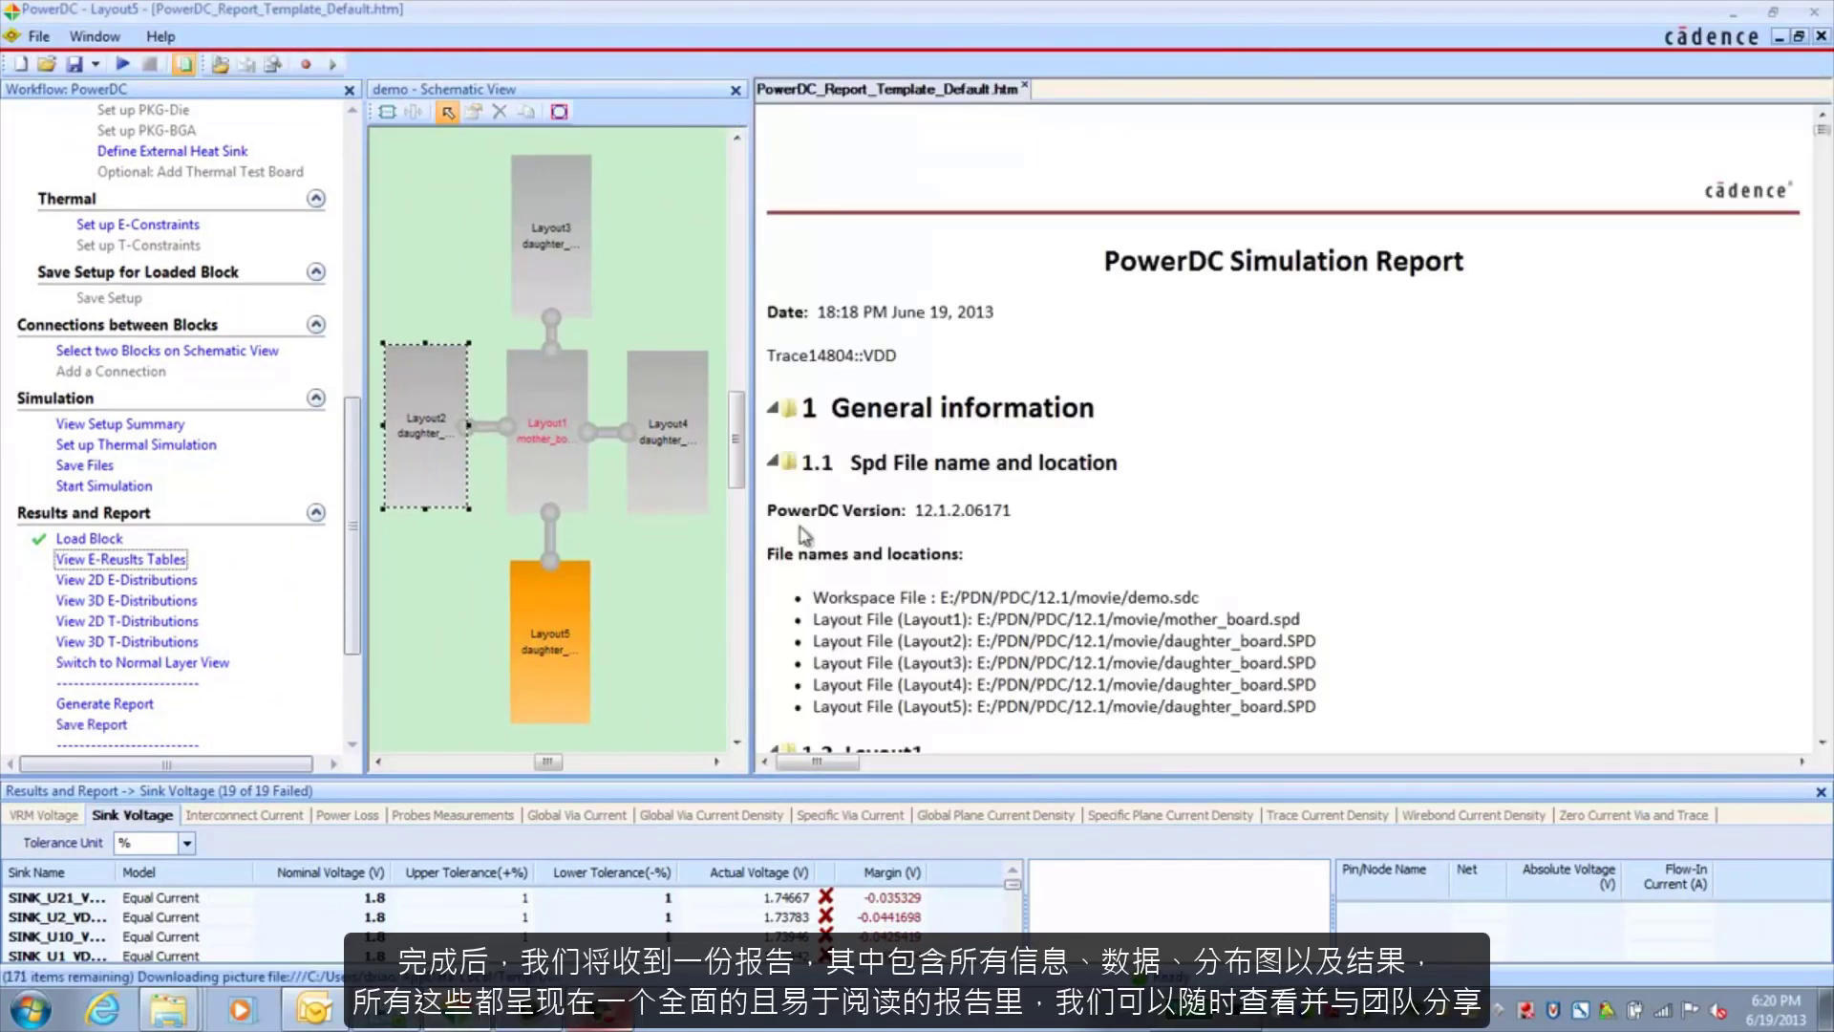
- Widen the report pane and read through the board stackups and block diagram
left_click_drag(624, 478, 622, 477)
scroll(948, 482, "down", 10)
scroll(949, 477, "down", 8)
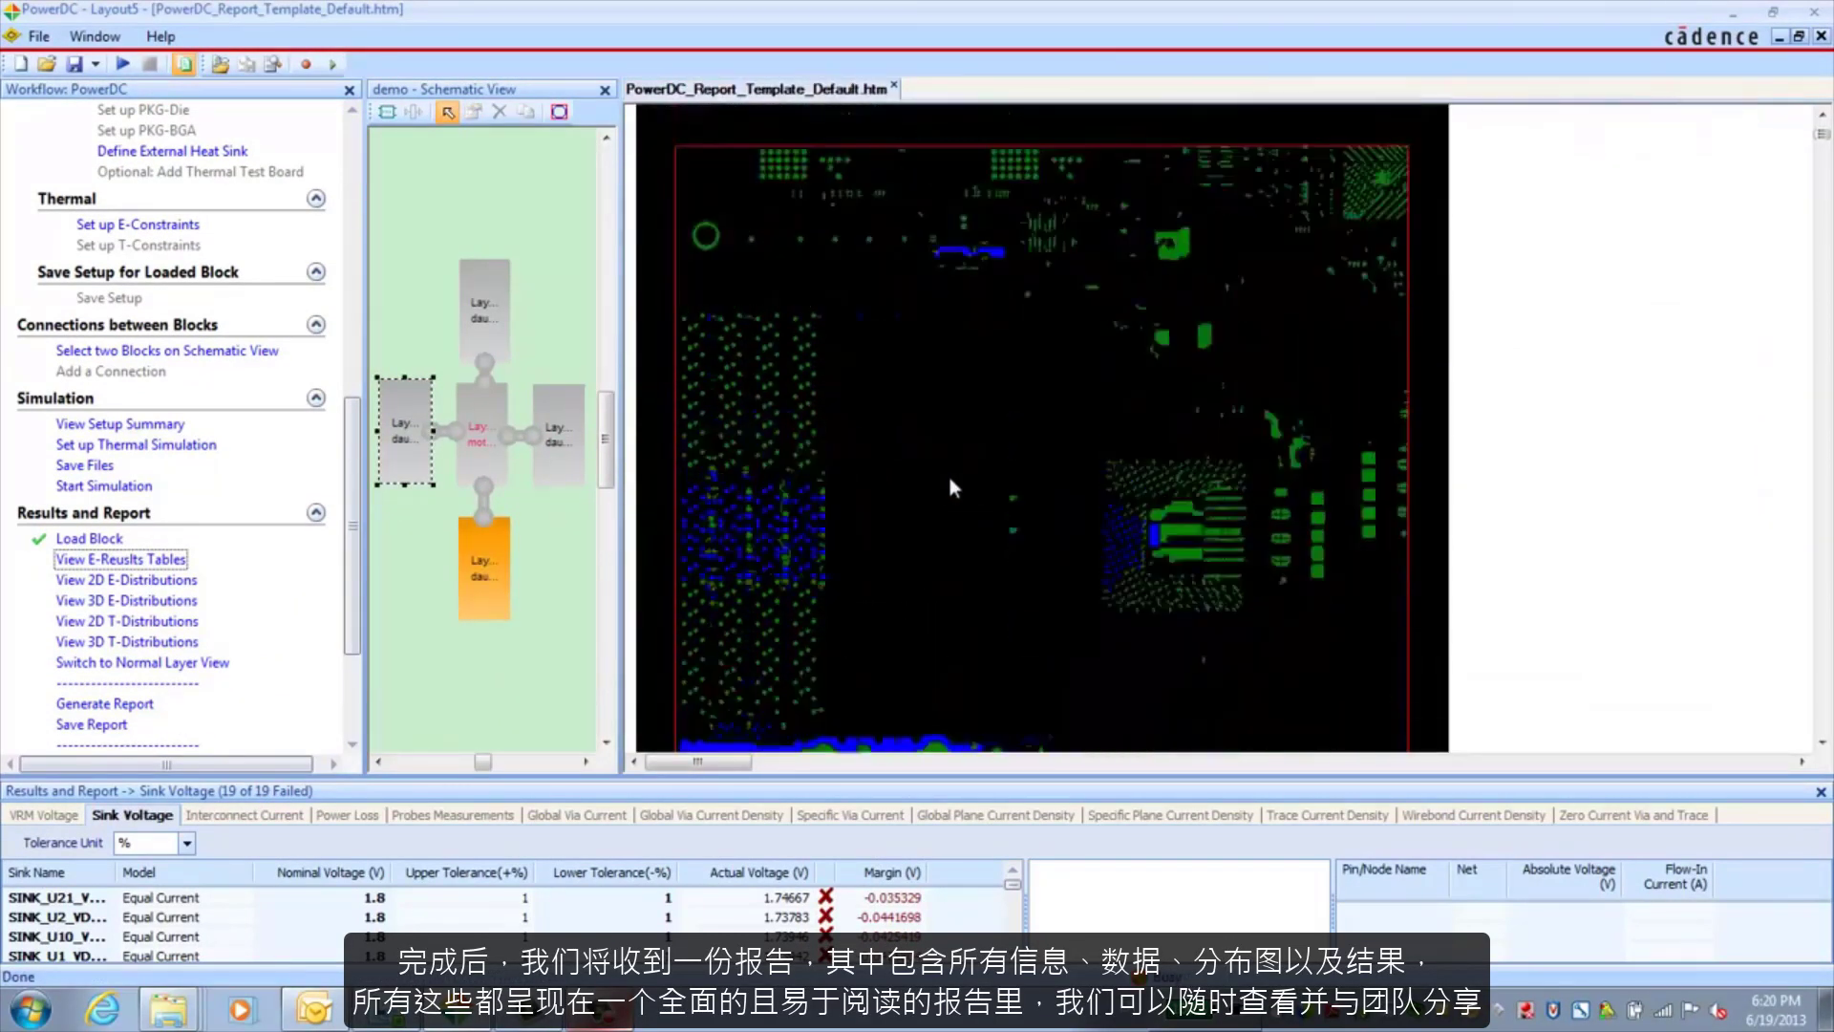
scroll(1039, 435, "down", 10)
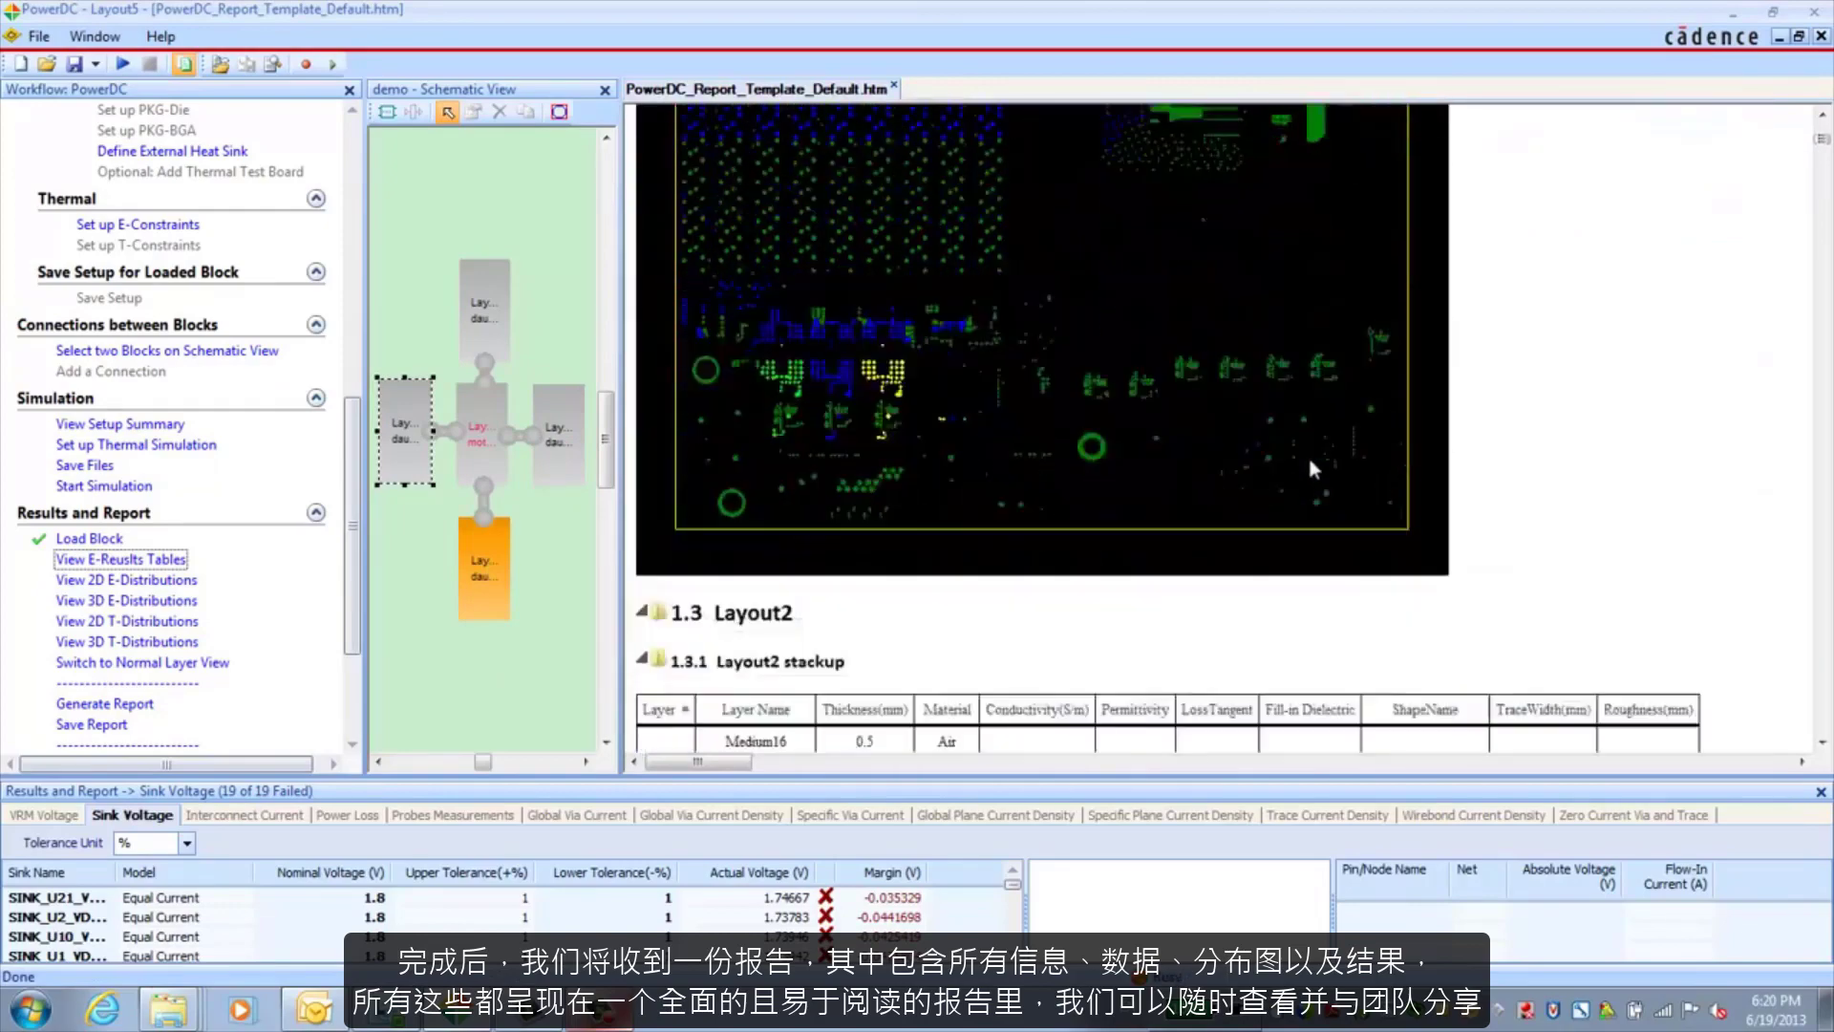
scroll(716, 263, "down", 15)
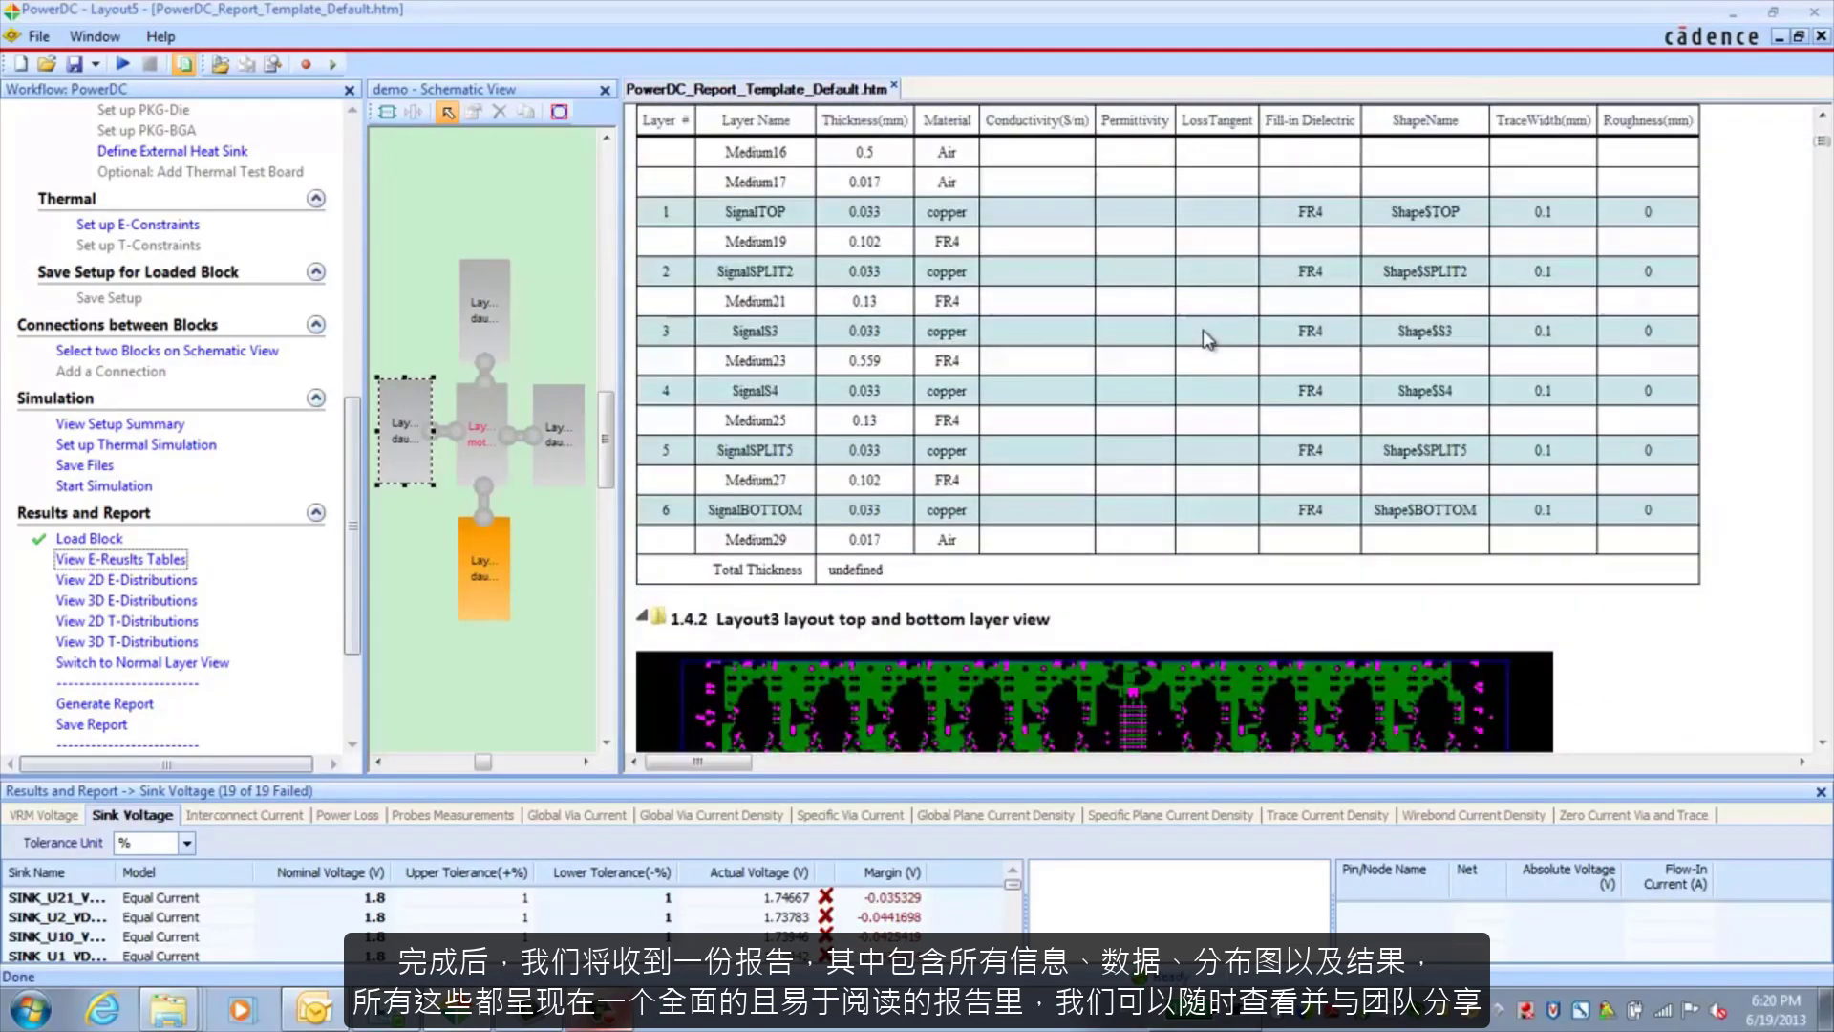
scroll(1205, 341, "up", 2)
- Continue down to section 4 Distribution plots, reaching Layout2's VDD_SignalTOP voltage distribution
scroll(956, 382, "down", 8)
scroll(659, 380, "down", 10)
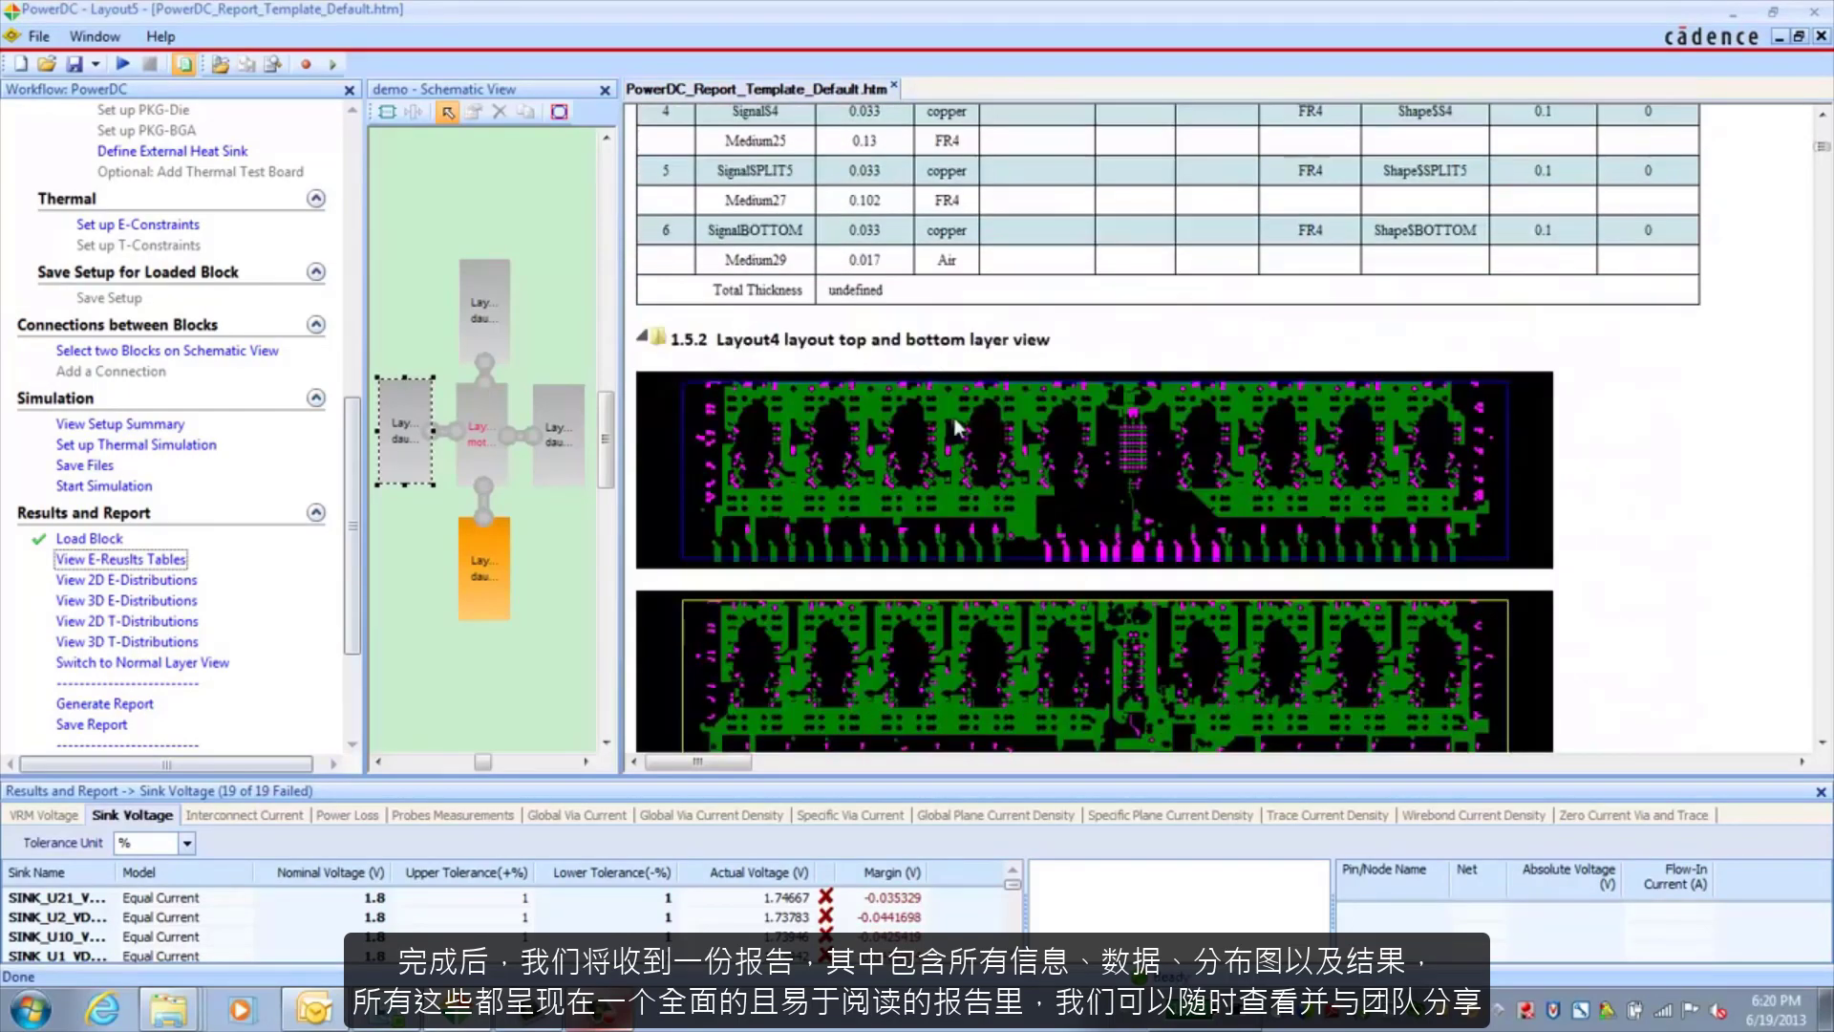
scroll(981, 441, "down", 10)
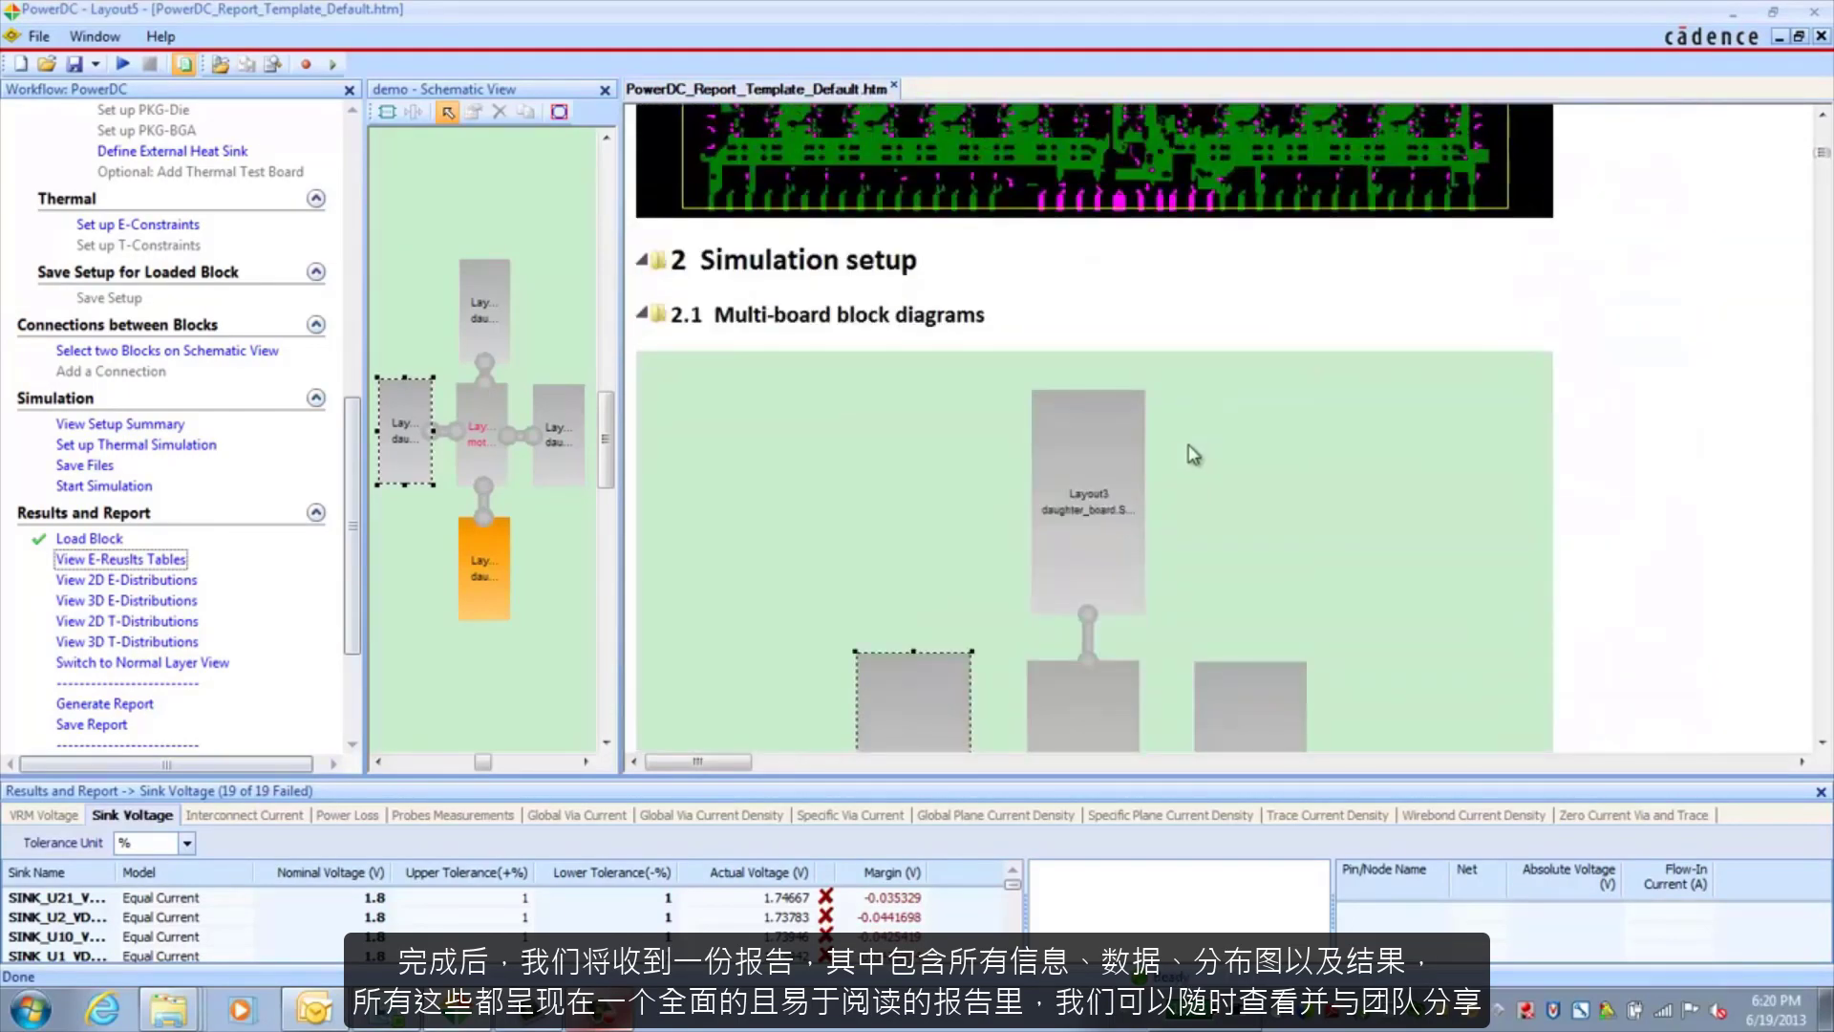
scroll(1251, 394, "down", 8)
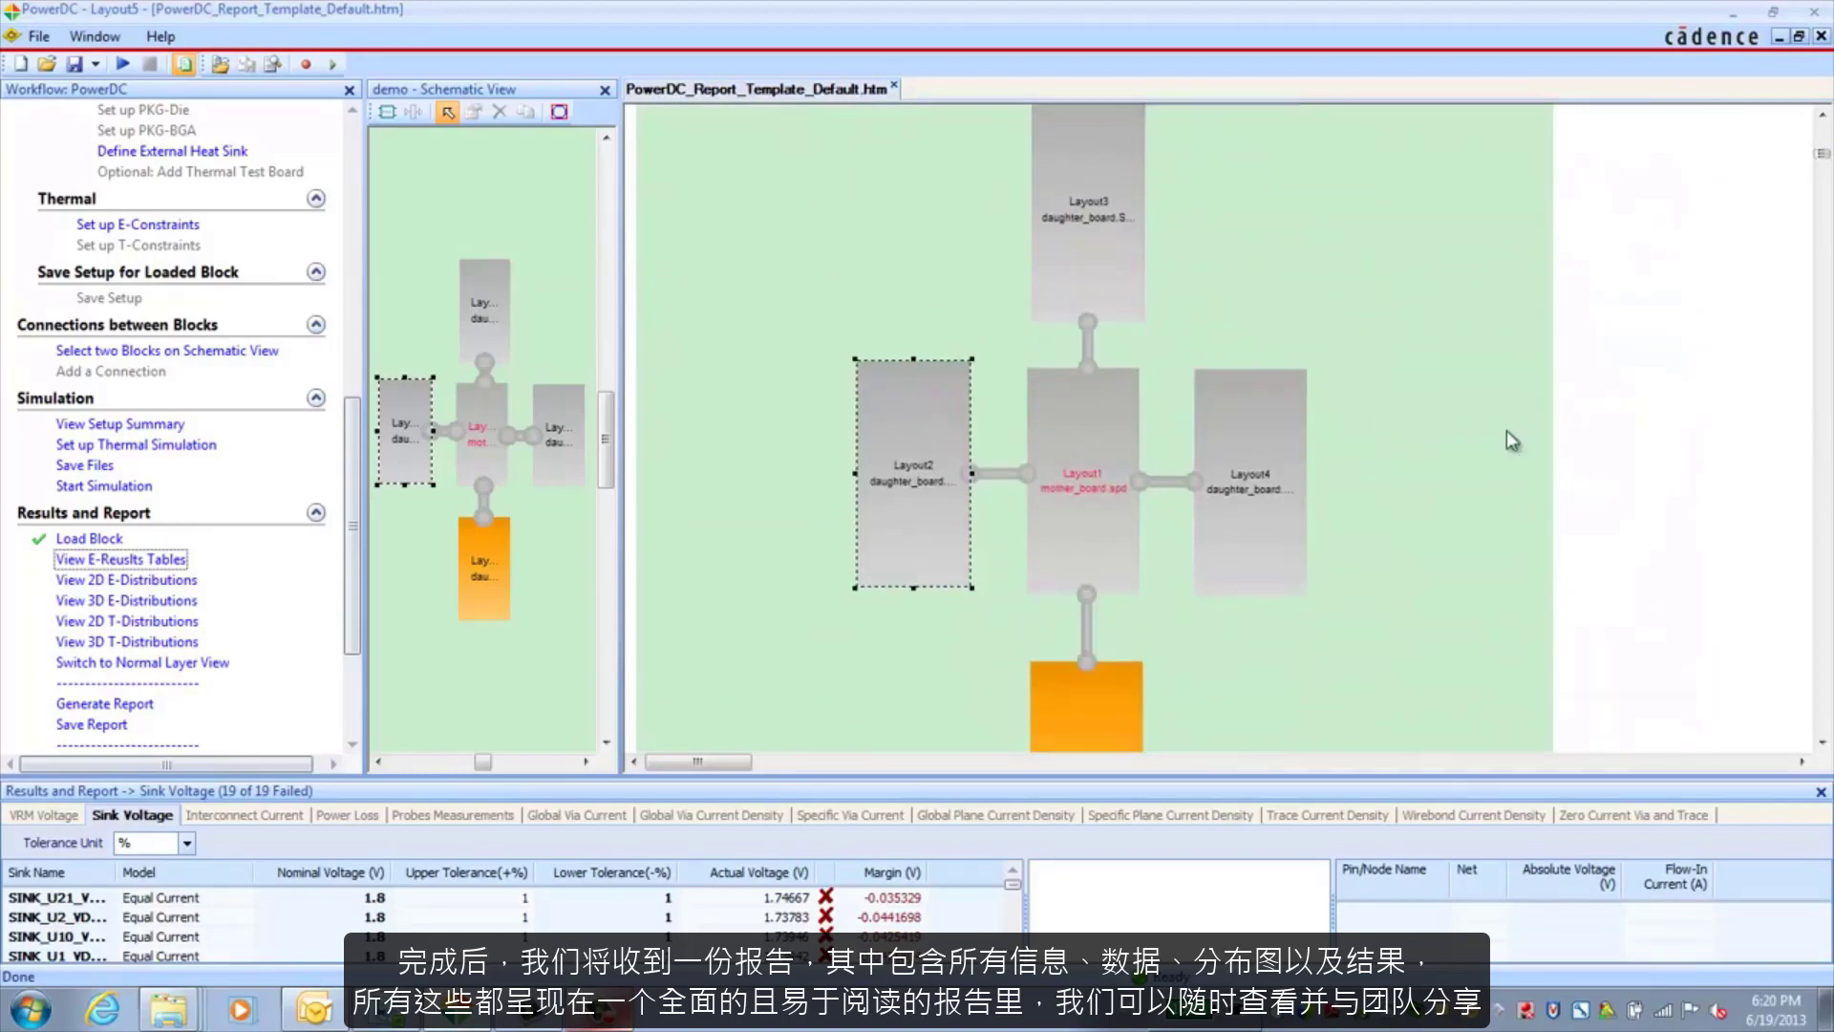
scroll(1290, 480, "down", 15)
scroll(1544, 488, "down", 15)
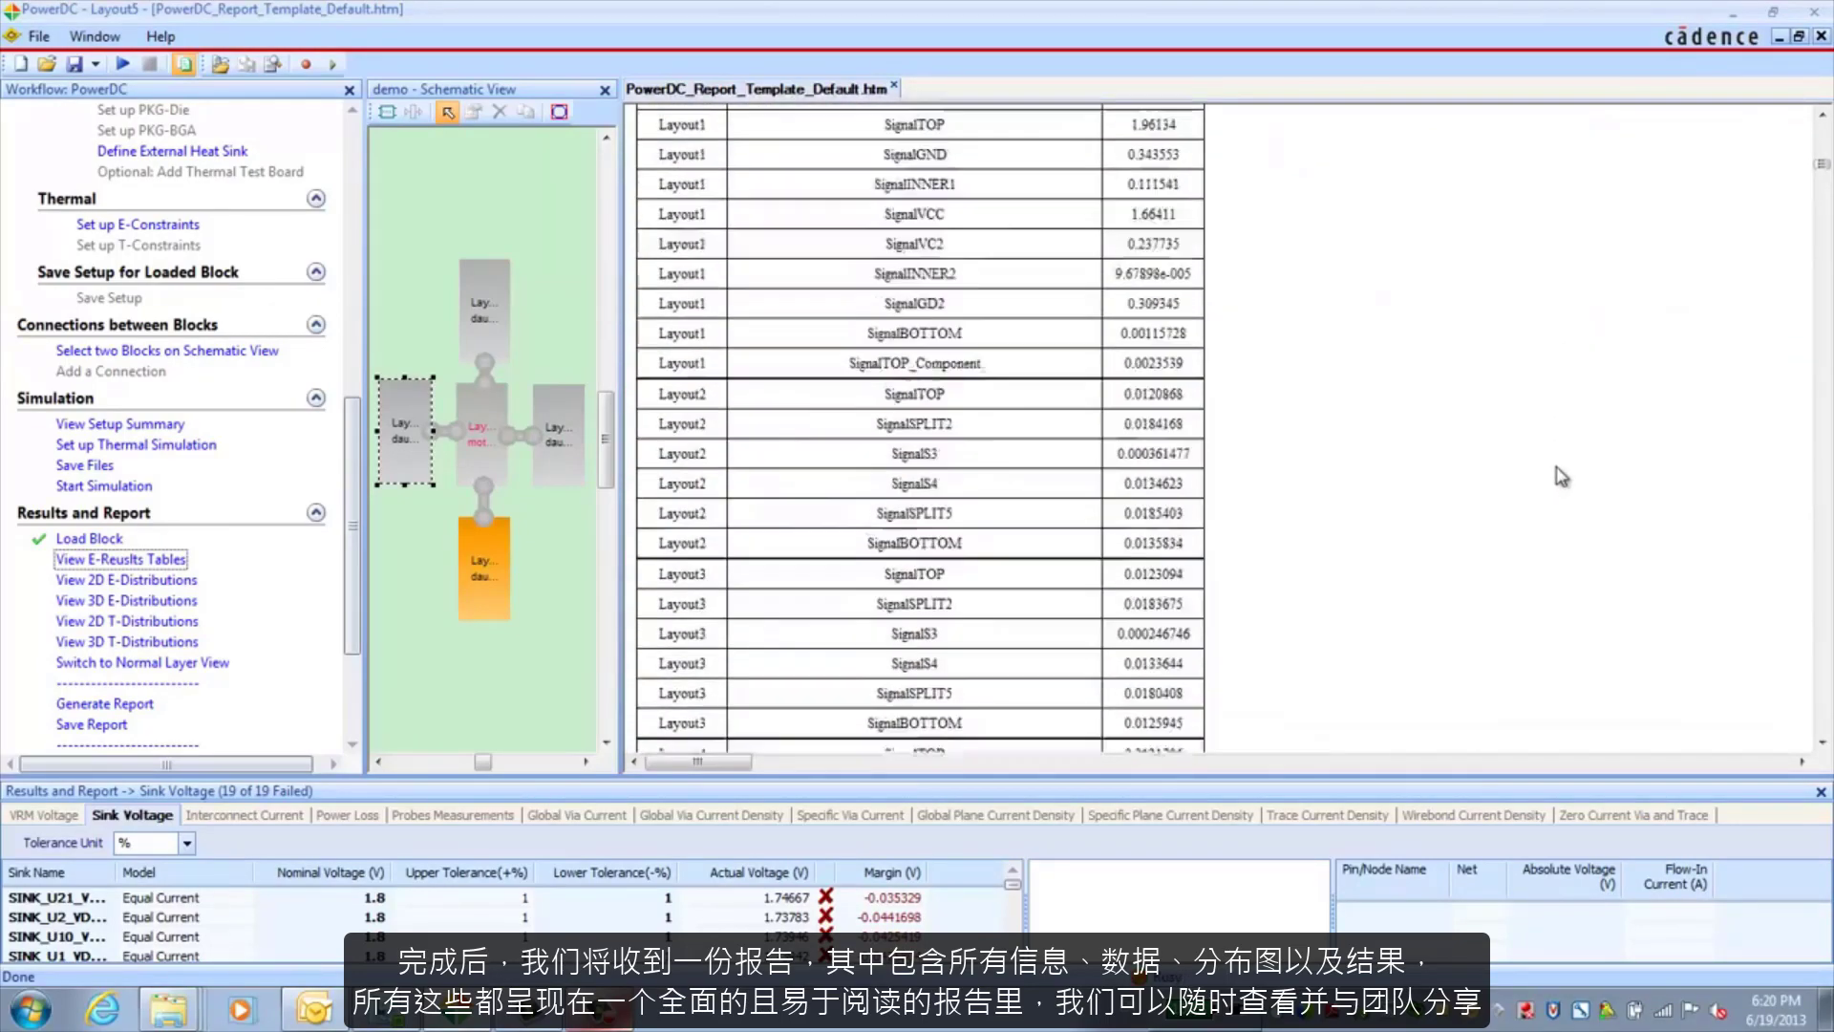
scroll(736, 440, "down", 2)
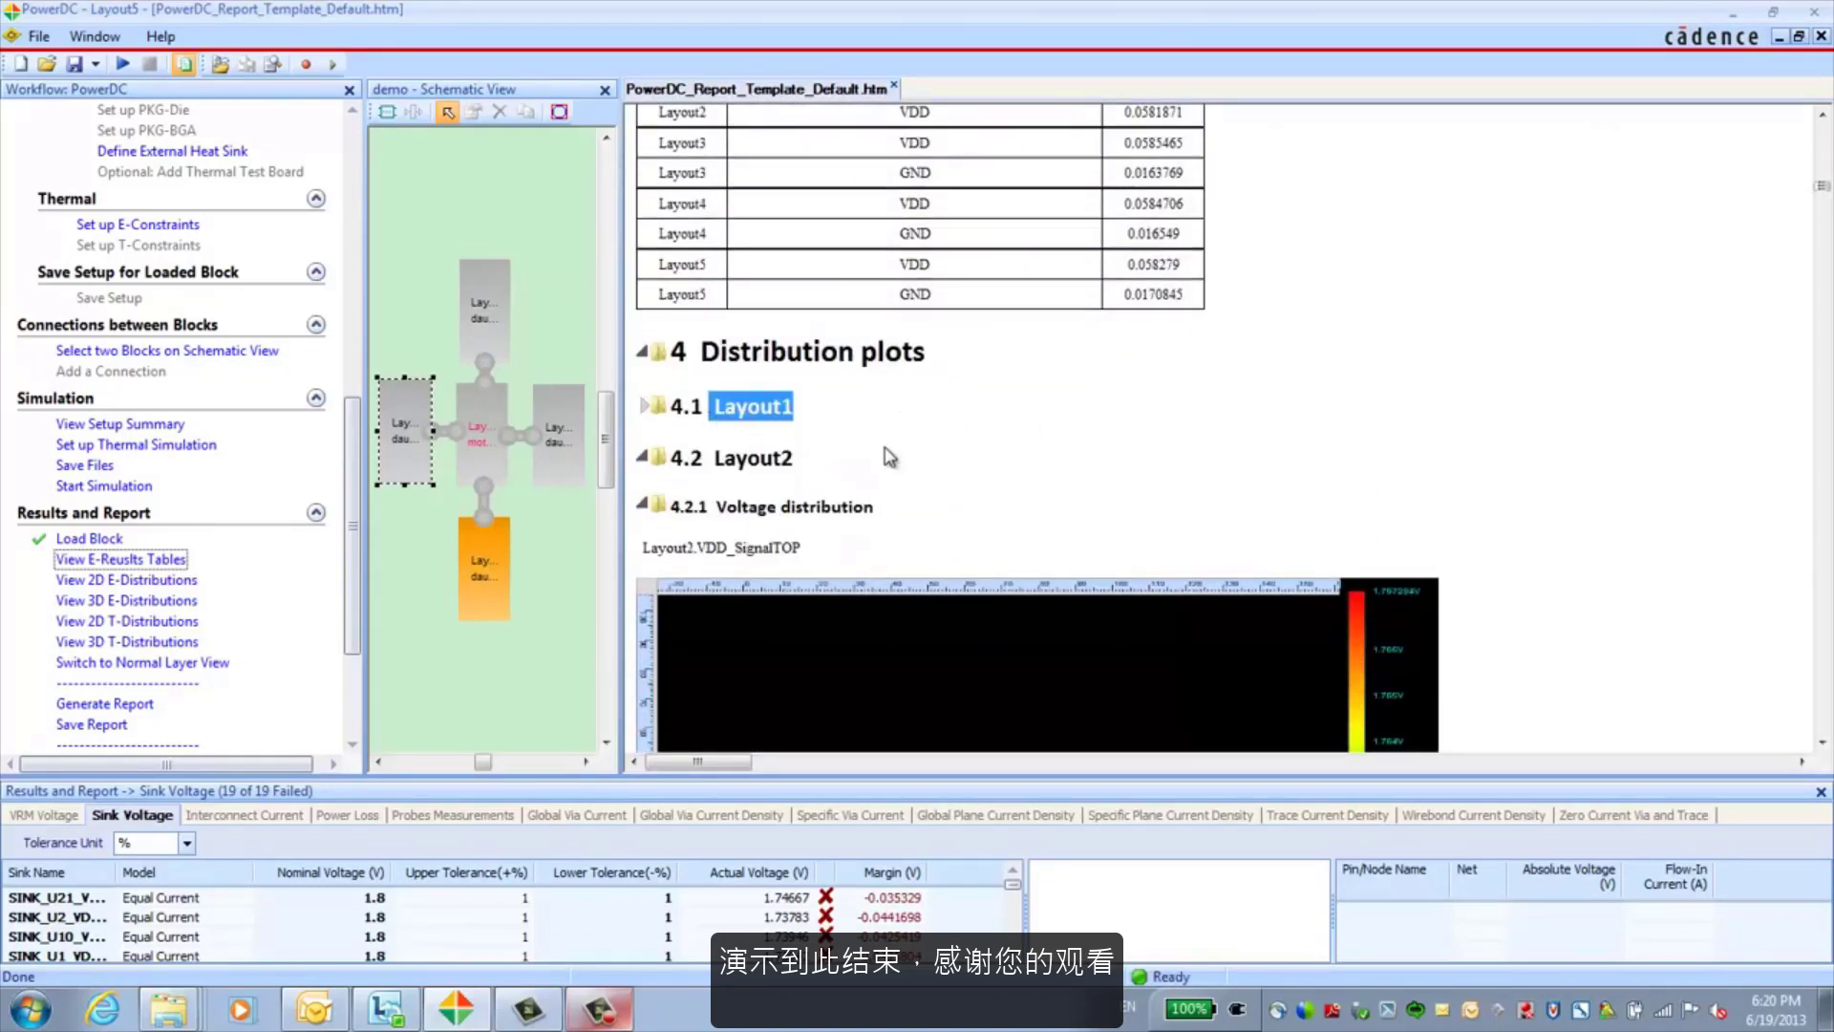
- Collapse the Layout2, Layout3 and Layout4 distribution-plot sections (4.2, 4.3, 4.4)
left_click(644, 459)
scroll(663, 415, "down", 1)
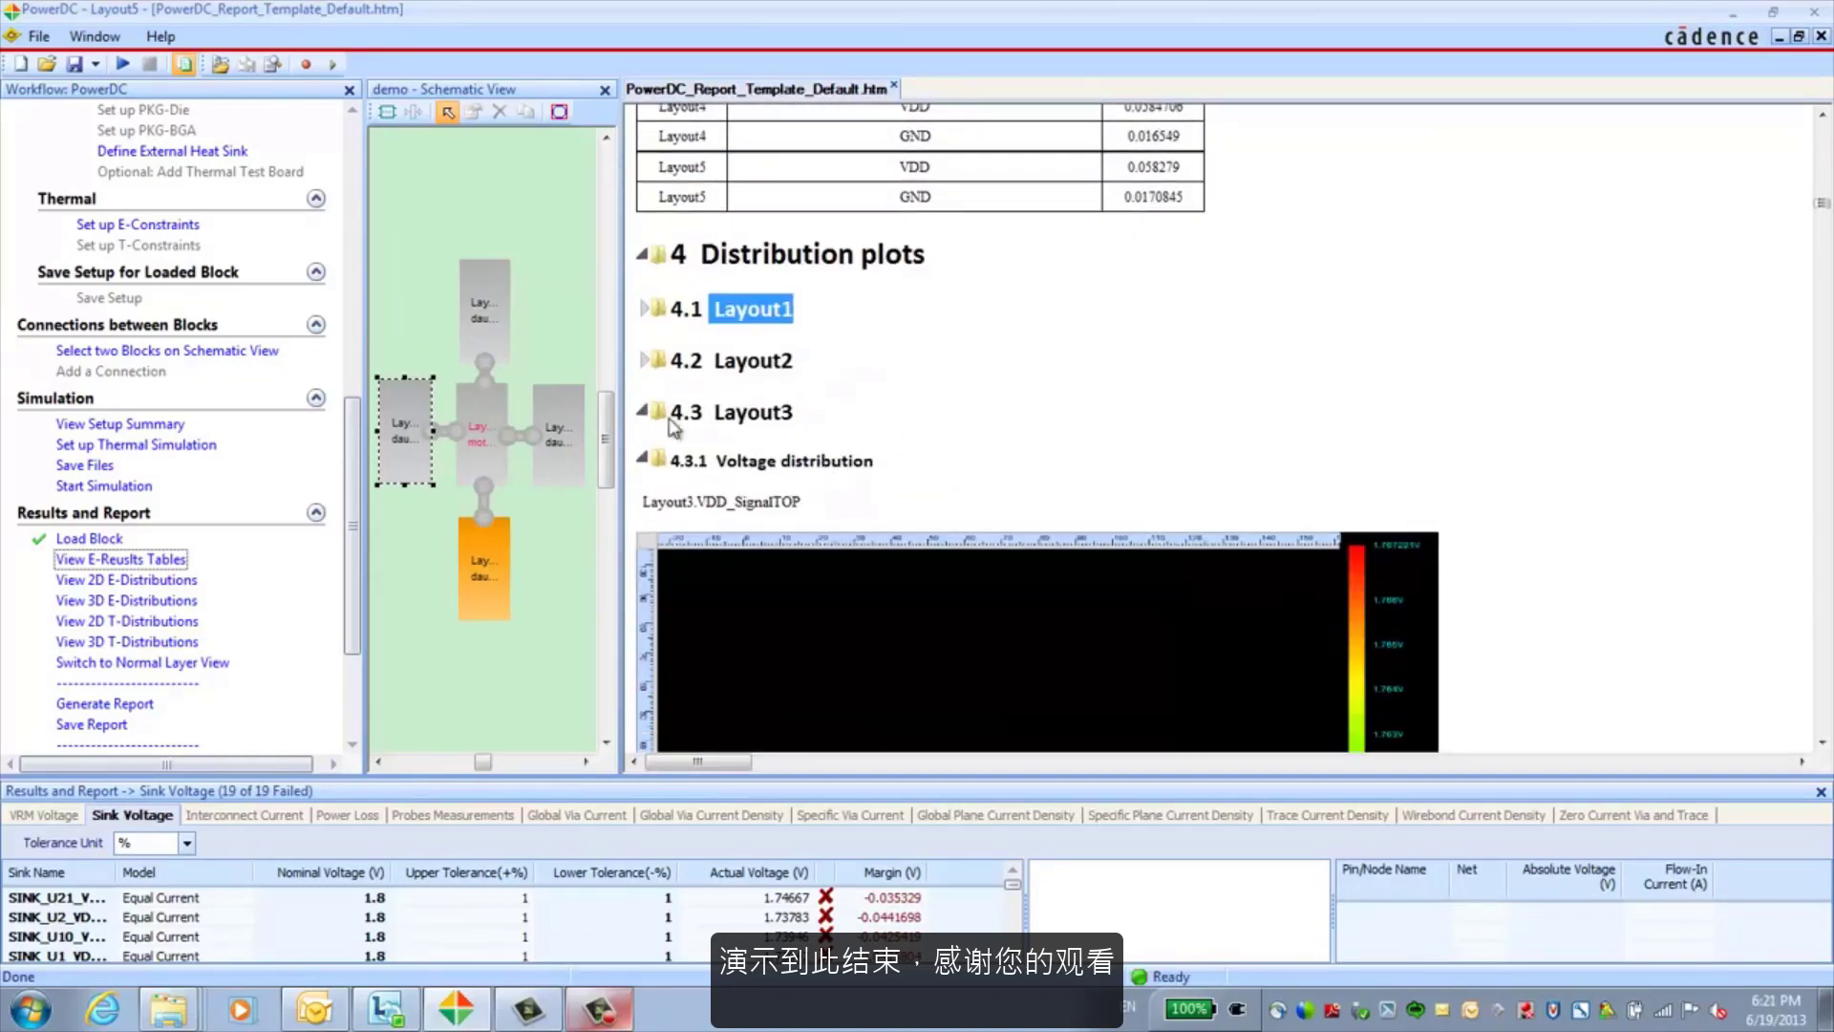
left_click(646, 413)
left_click(644, 465)
- Review Layout5's distribution plots, then return to the report's General information title
scroll(929, 449, "down", 2)
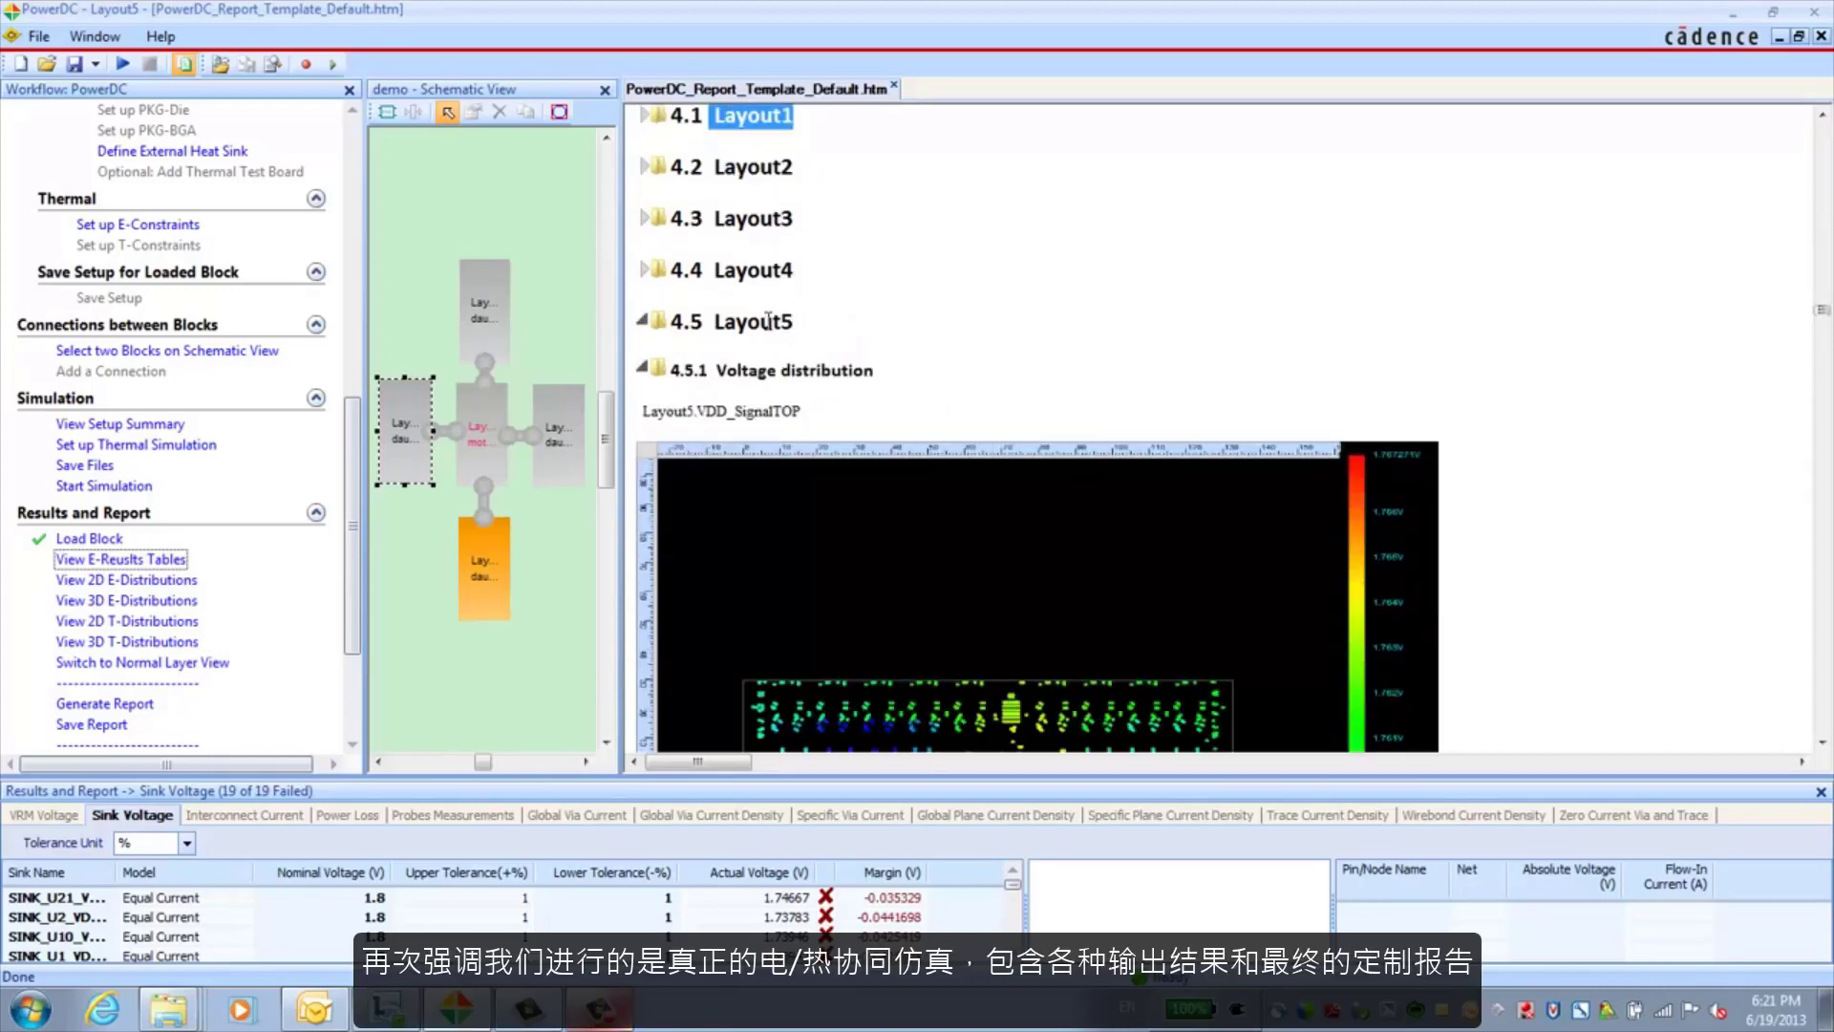
scroll(1043, 326, "down", 2)
scroll(1048, 348, "up", 4)
scroll(1414, 434, "down", 5)
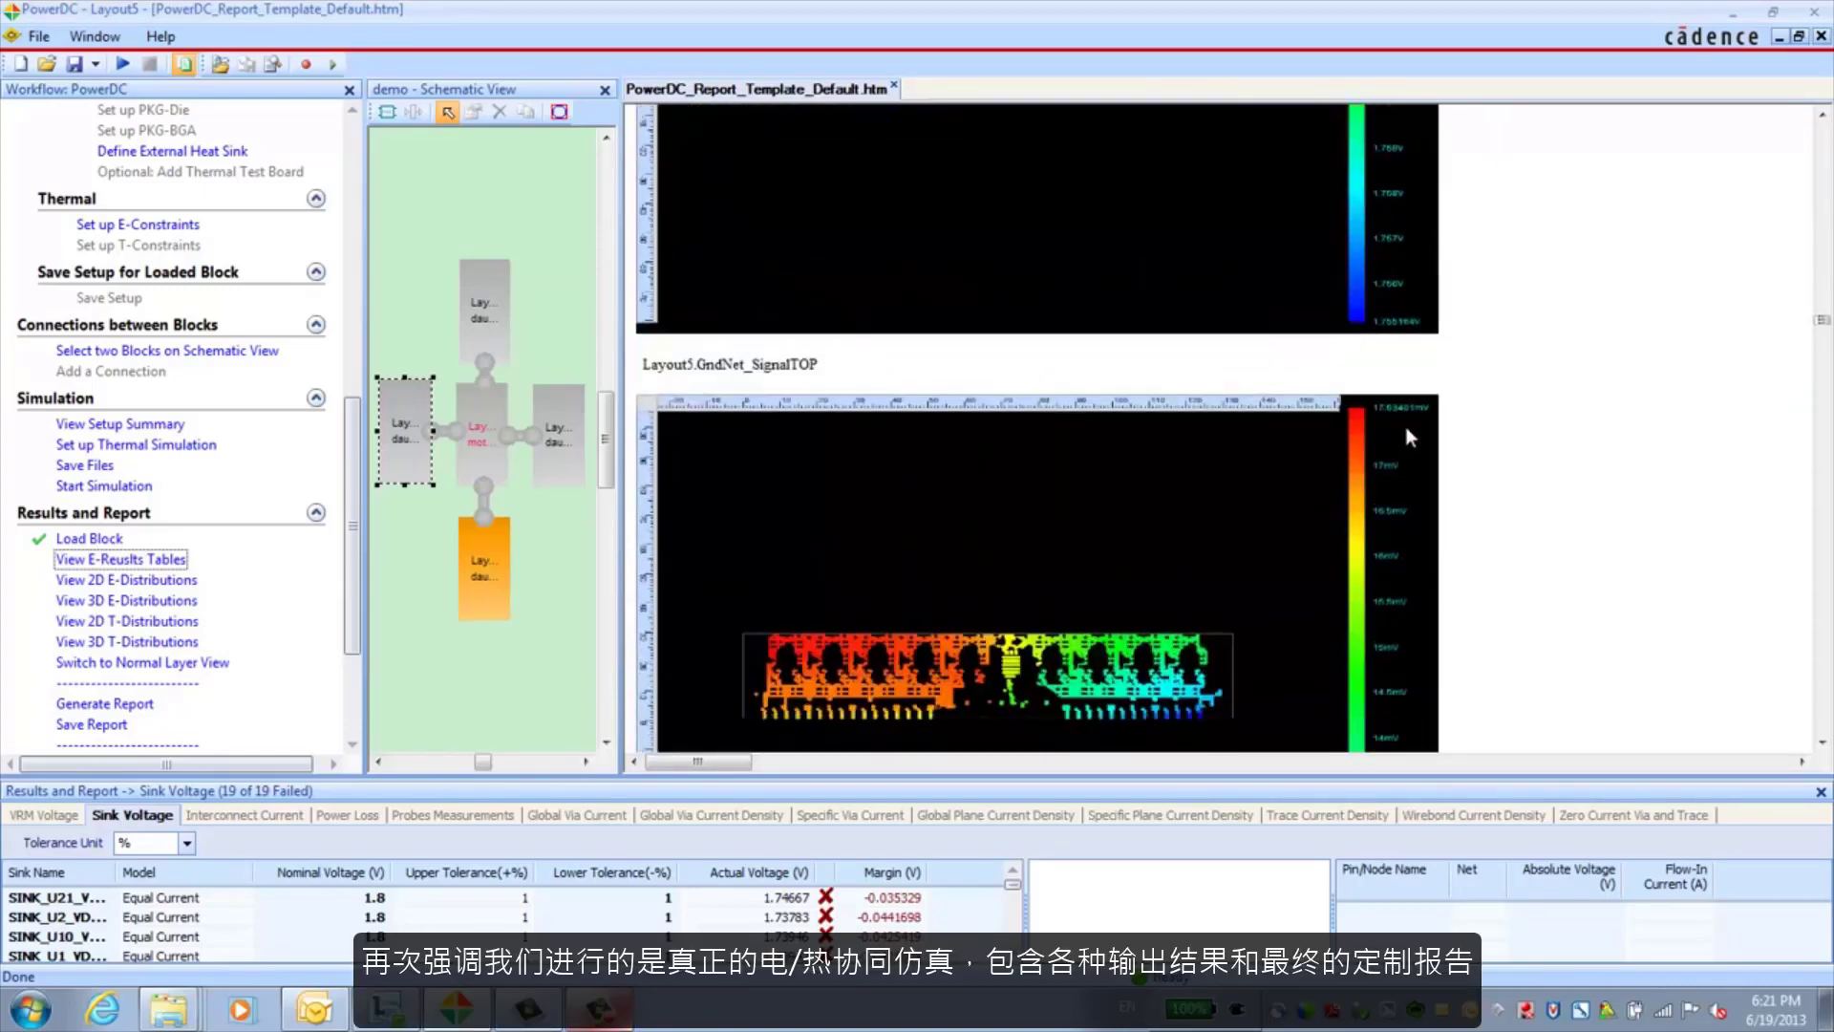
left_click_drag(1822, 329, 1822, 124)
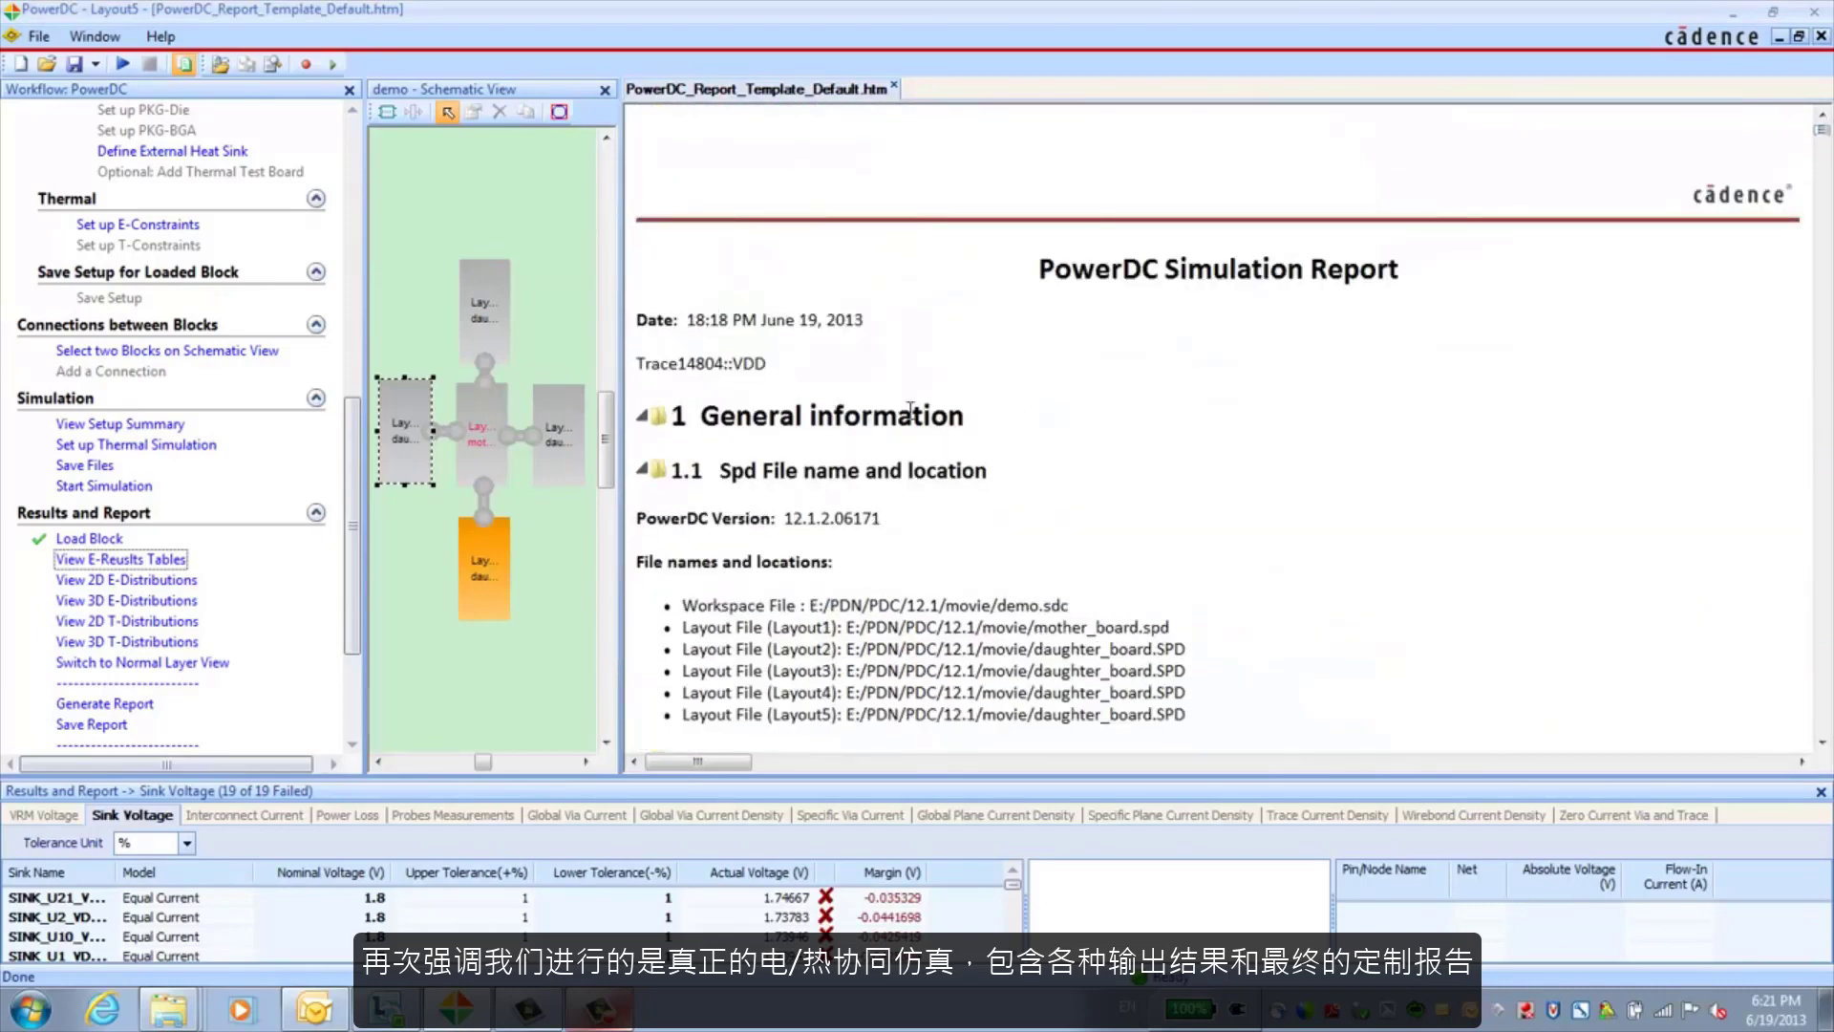